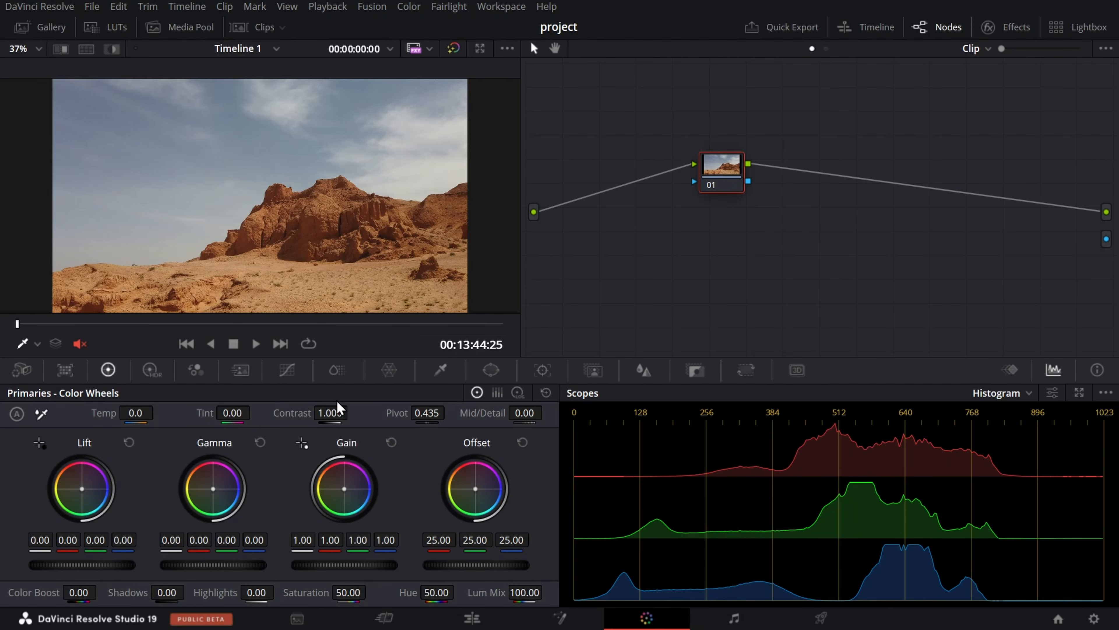
# Step: Lower the desert clip's contrast to 0.424, check the flattened image in the enlarged viewer, and save the project
pyautogui.moveTo(343, 417); pyautogui.dragTo(294, 415)
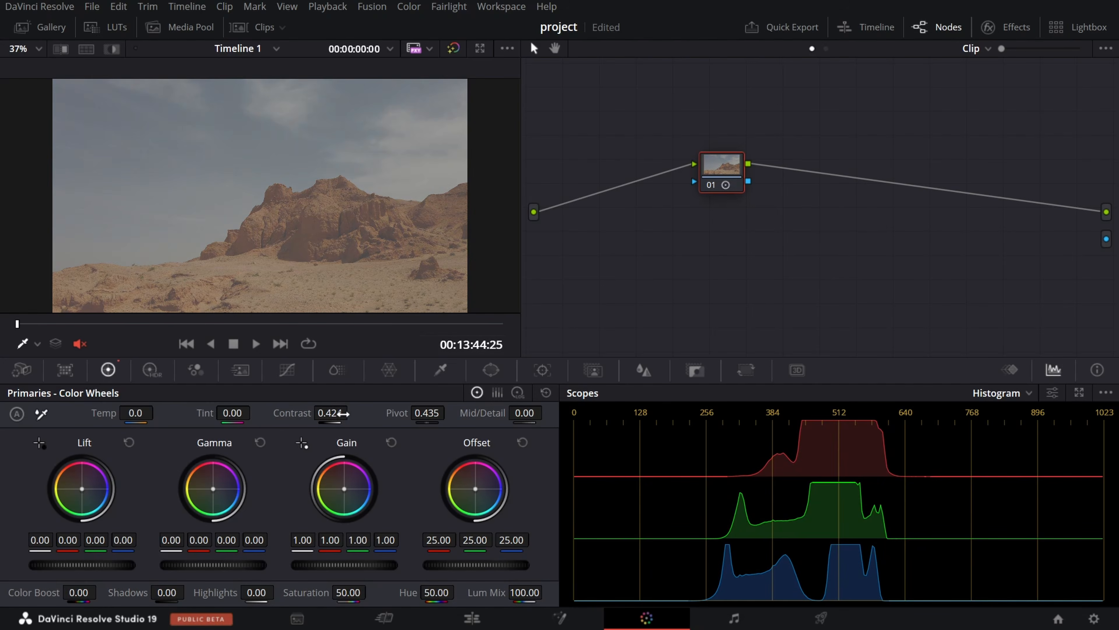
pyautogui.hotkey('alt', 'f')
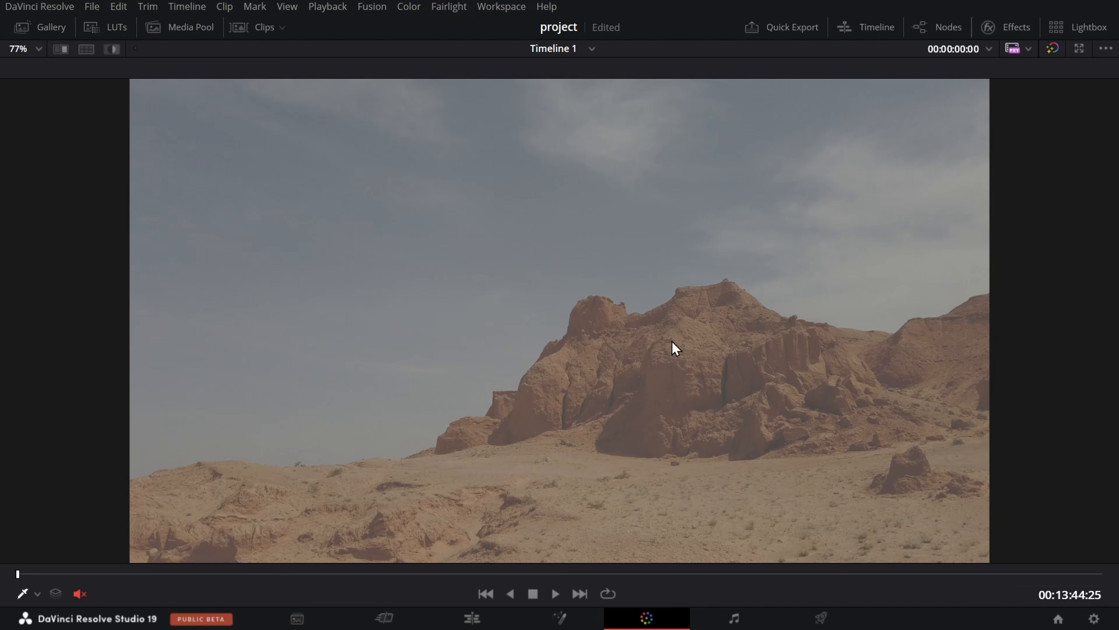
pyautogui.hotkey('alt', 'f')
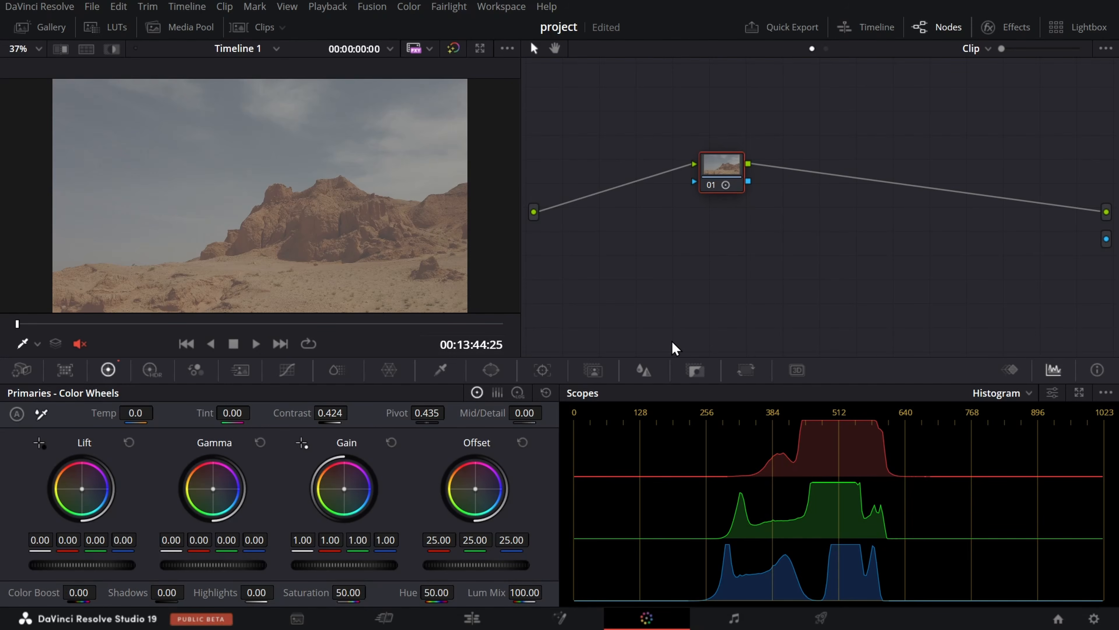
pyautogui.hotkey('ctrl', 's')
# Step: Narrow the viewer slightly to widen the node graph, and reset all primary color adjustments on the desert clip
pyautogui.moveTo(522, 230); pyautogui.dragTo(488, 234)
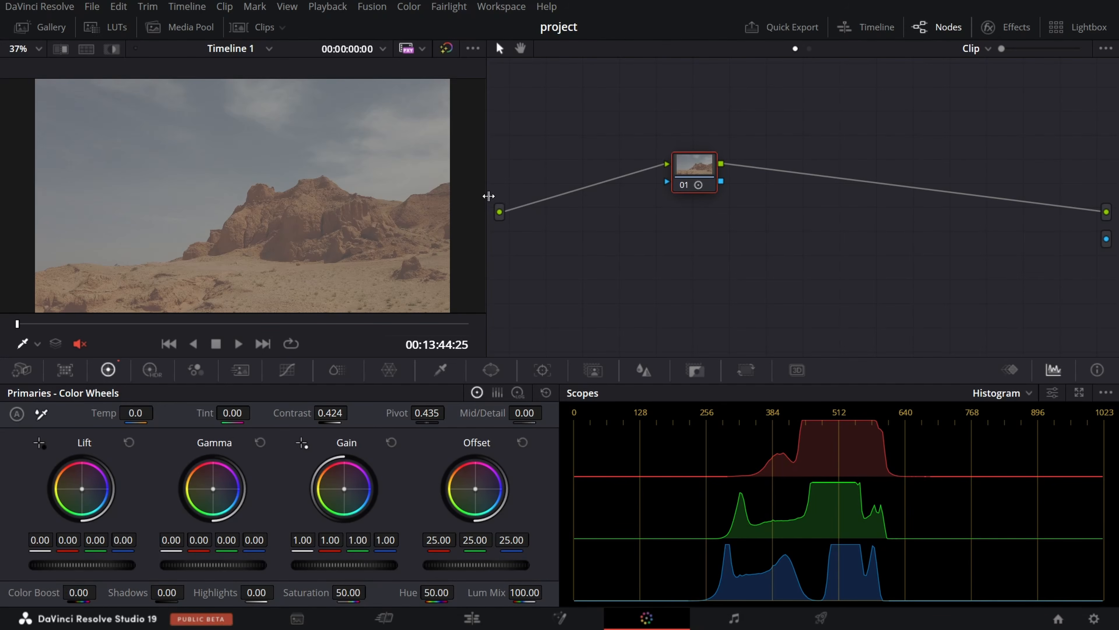
pyautogui.moveTo(488, 196); pyautogui.dragTo(505, 216)
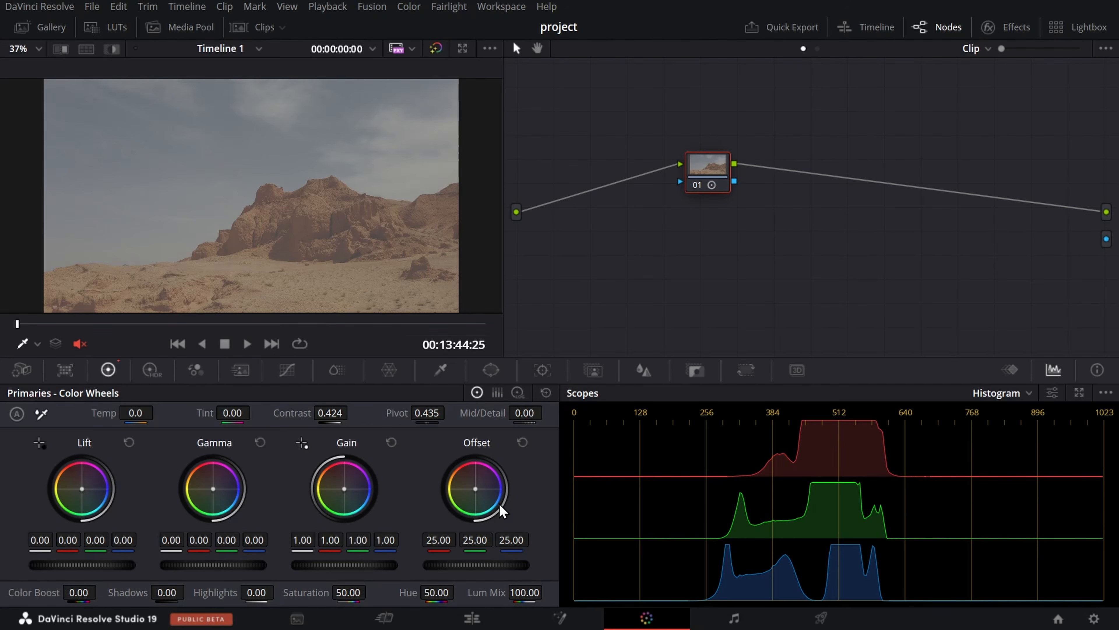
pyautogui.click(547, 395)
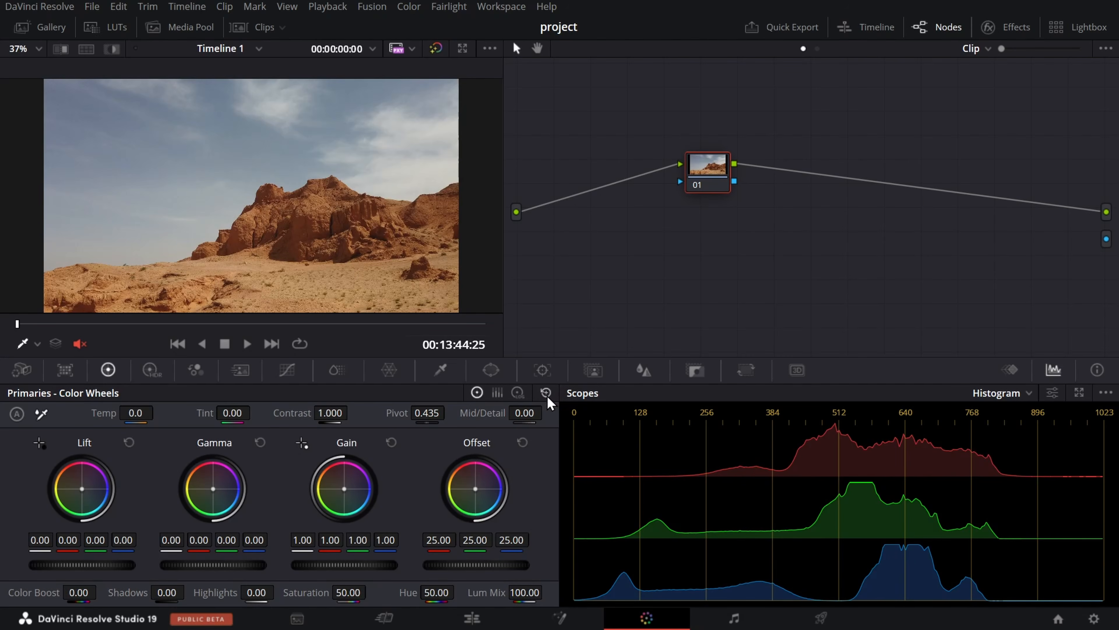
# Step: Switch to clip 15, the man in a white shirt and black tie, and hide the clip strip
pyautogui.click(249, 28)
pyautogui.moveTo(700, 351); pyautogui.dragTo(216, 352)
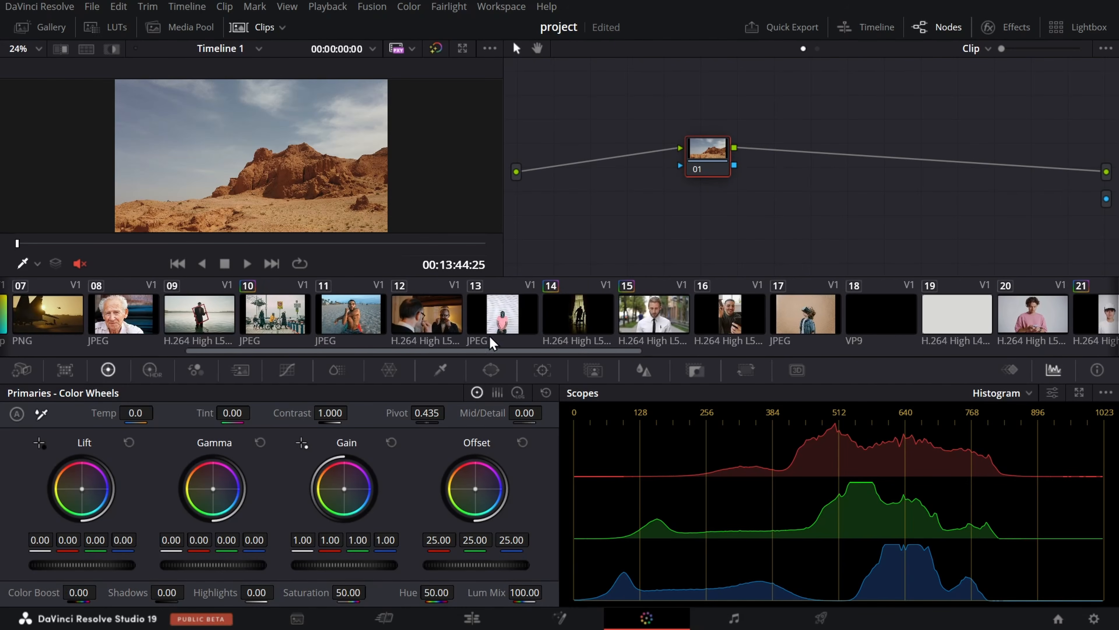
pyautogui.click(661, 311)
pyautogui.click(264, 29)
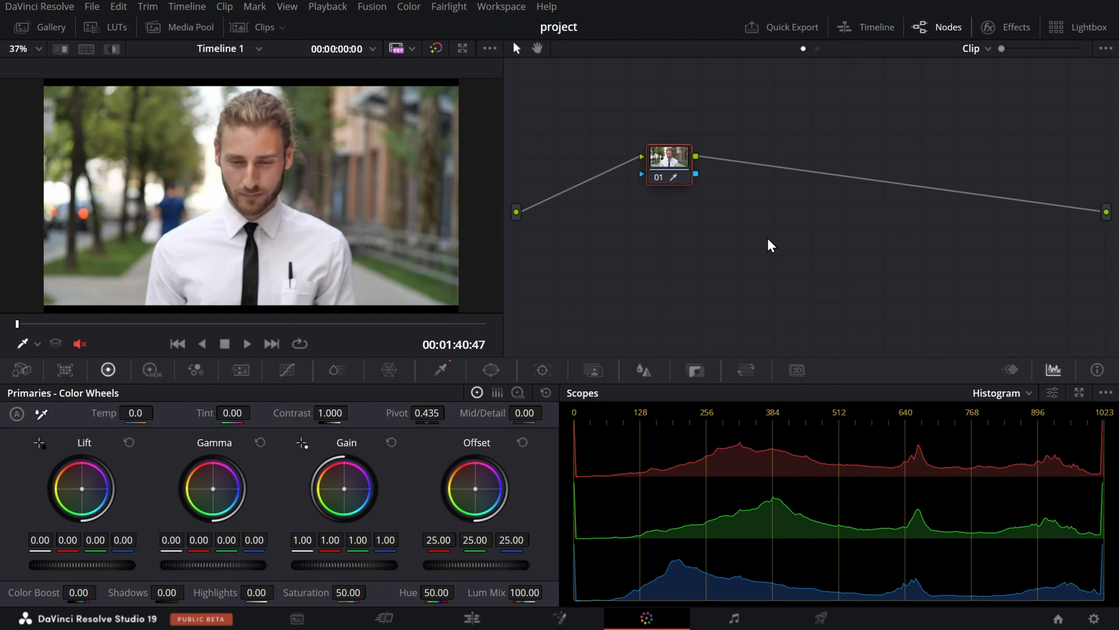
# Step: Add a Color Space Transform effect as a separate node, browse its output color spaces, and place it below node 01
pyautogui.moveTo(827, 255); pyautogui.dragTo(646, 203)
pyautogui.click(1022, 25)
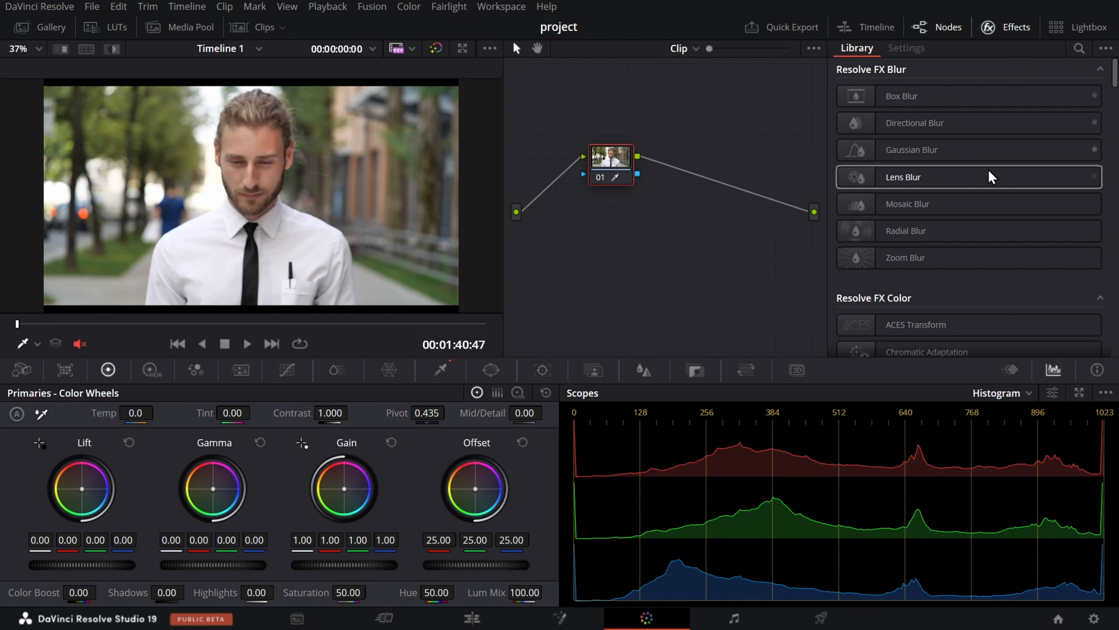
pyautogui.scroll(-3, 957, 269)
pyautogui.moveTo(930, 273); pyautogui.dragTo(637, 172)
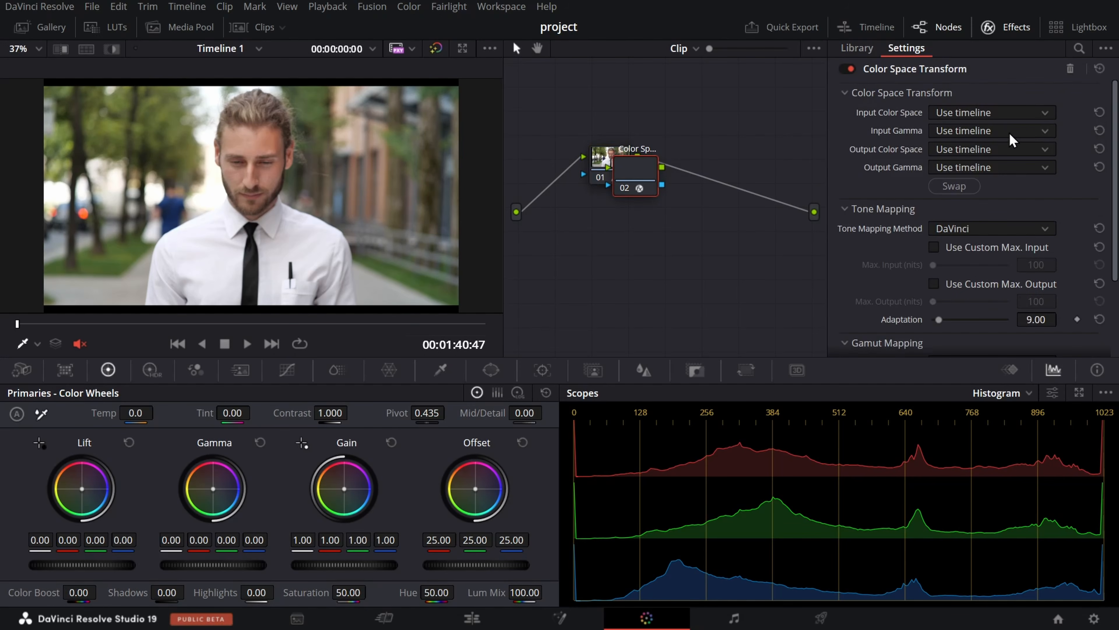
pyautogui.click(980, 152)
pyautogui.scroll(-10, 978, 275)
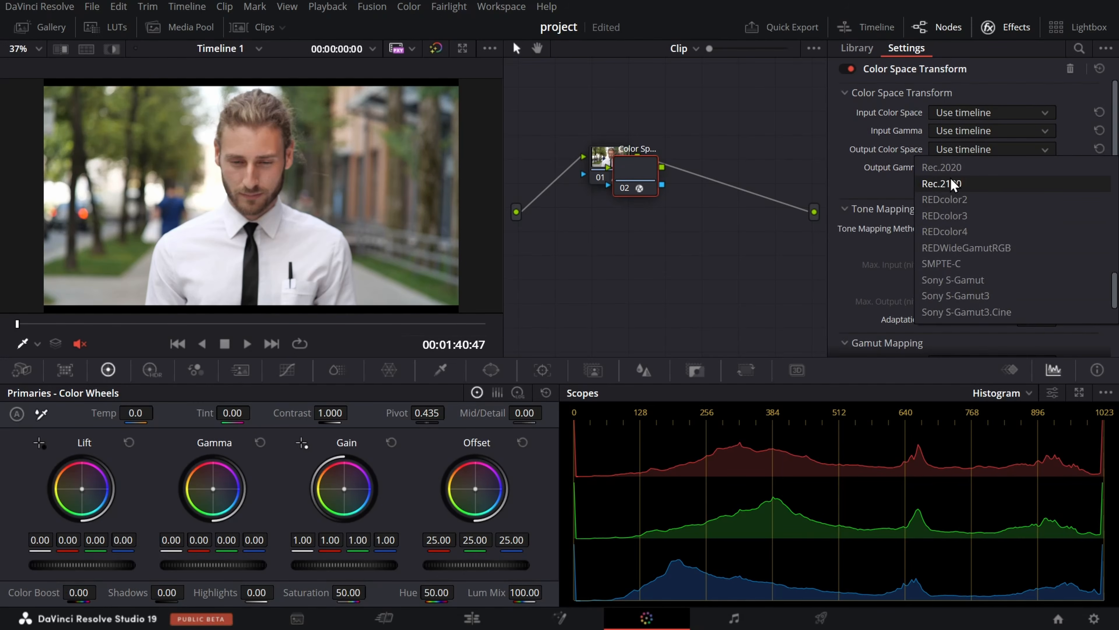
pyautogui.scroll(1, 931, 167)
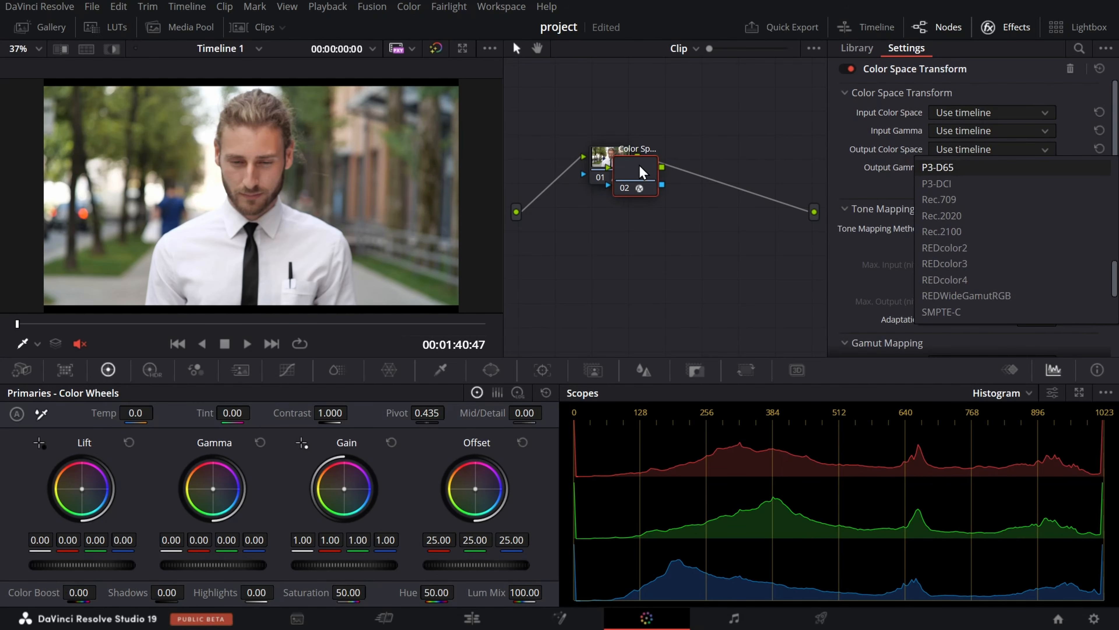
pyautogui.moveTo(638, 166); pyautogui.dragTo(694, 211)
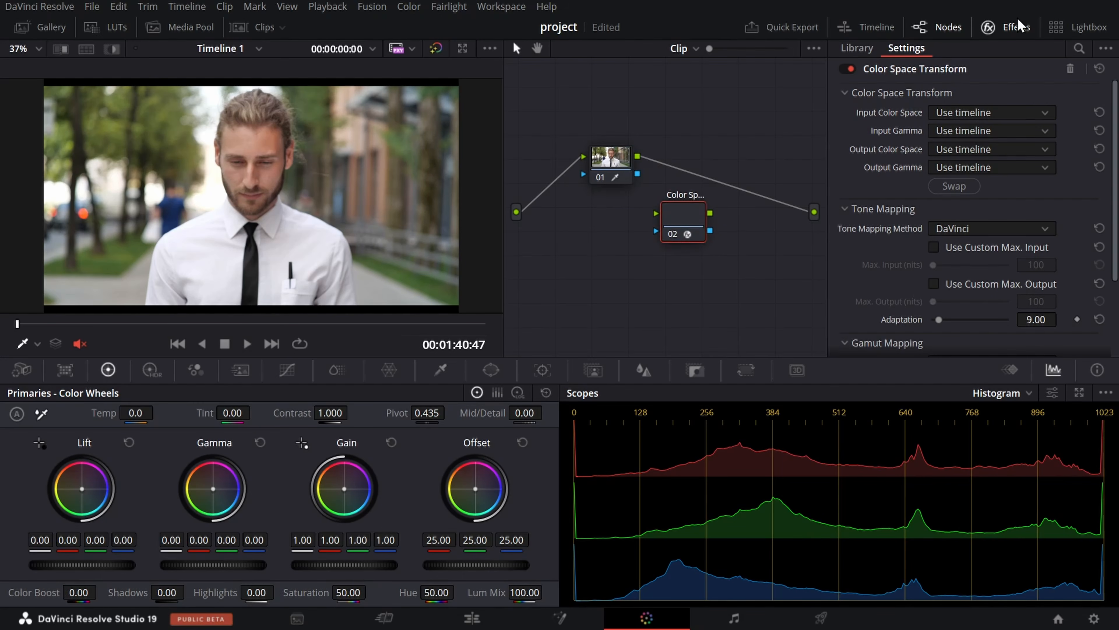
# Step: Close the effects library, delete the unconnected Color Space Transform node, and save the project
pyautogui.click(990, 27)
pyautogui.moveTo(871, 269); pyautogui.dragTo(756, 229)
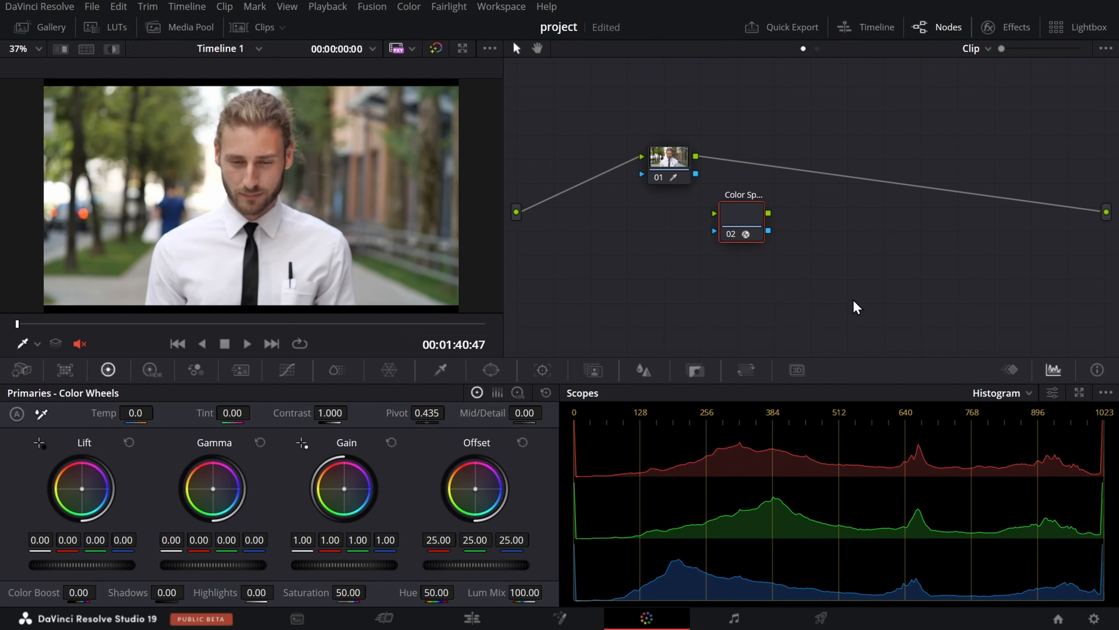
pyautogui.moveTo(741, 239); pyautogui.dragTo(751, 260)
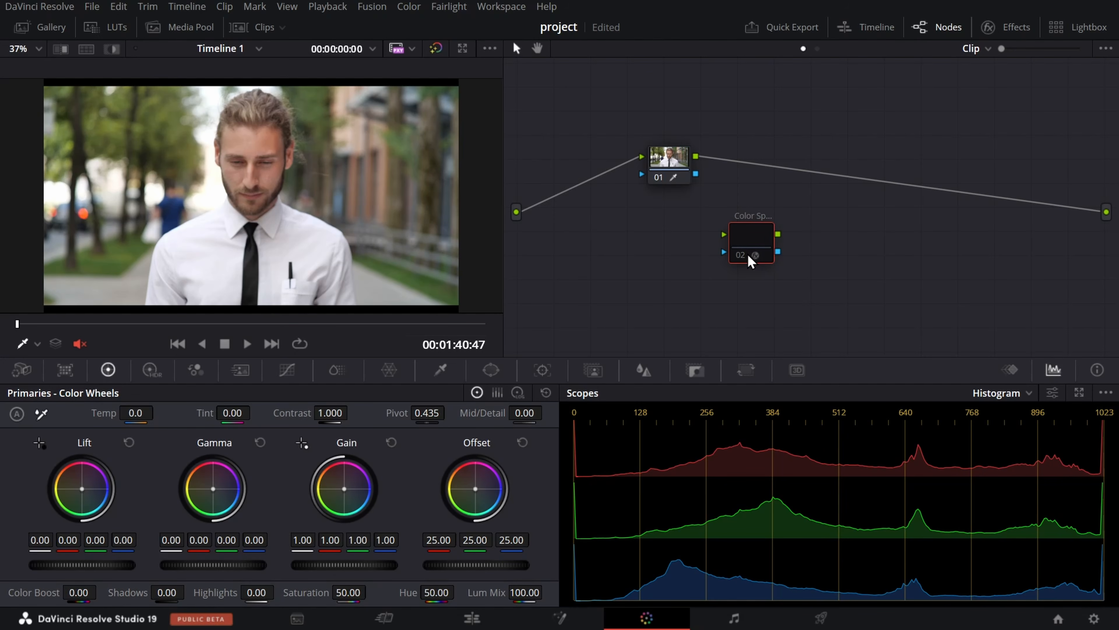
pyautogui.press('Delete')
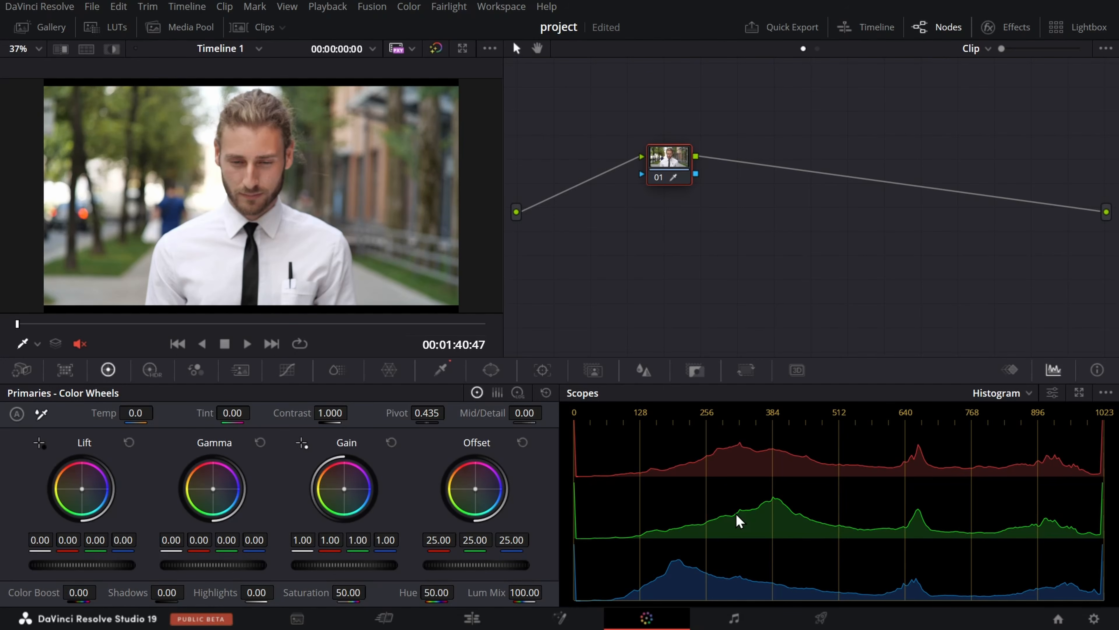
pyautogui.hotkey('ctrl', 's')
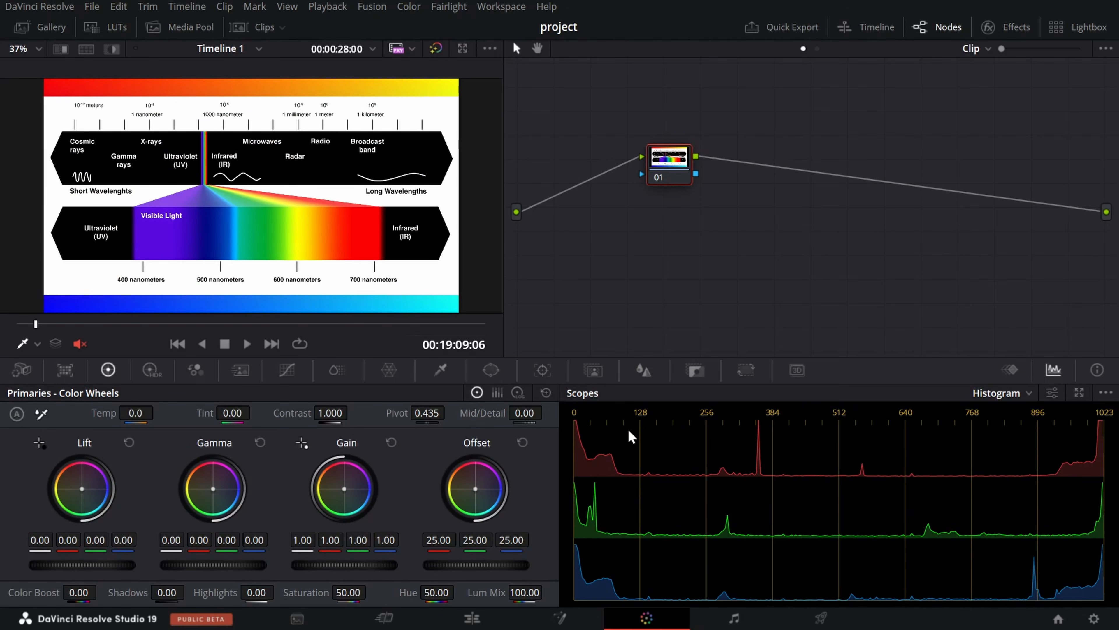
# Step: Examine the light-spectrum and CIE 1931 diagrams in the enlarged viewer and the CIE Chromaticity scope alone in a floating window
pyautogui.hotkey('alt', 'f')
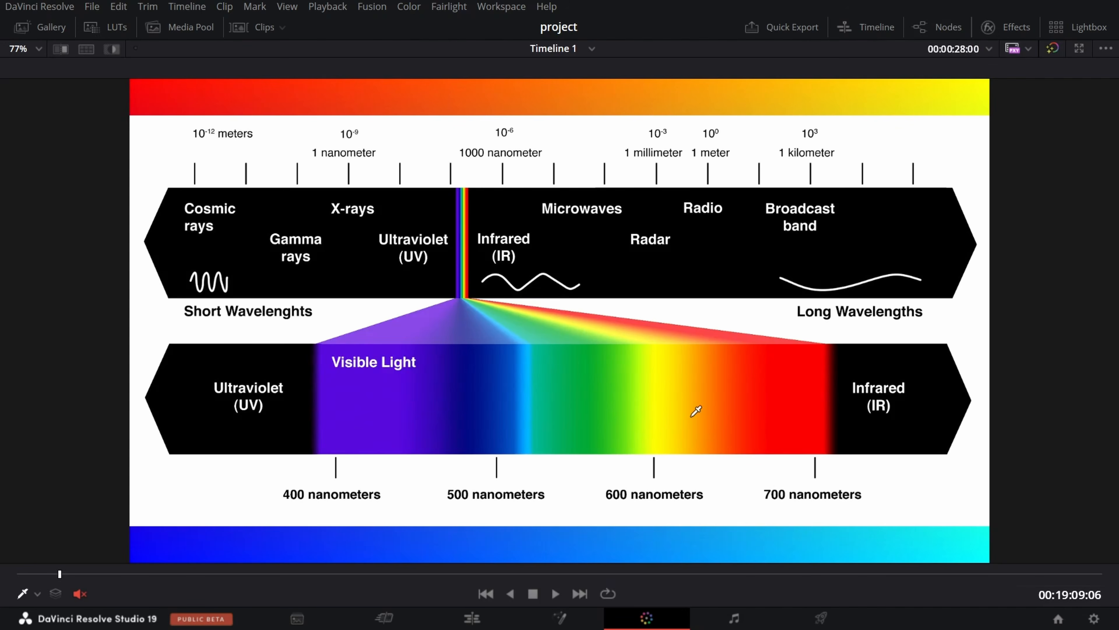
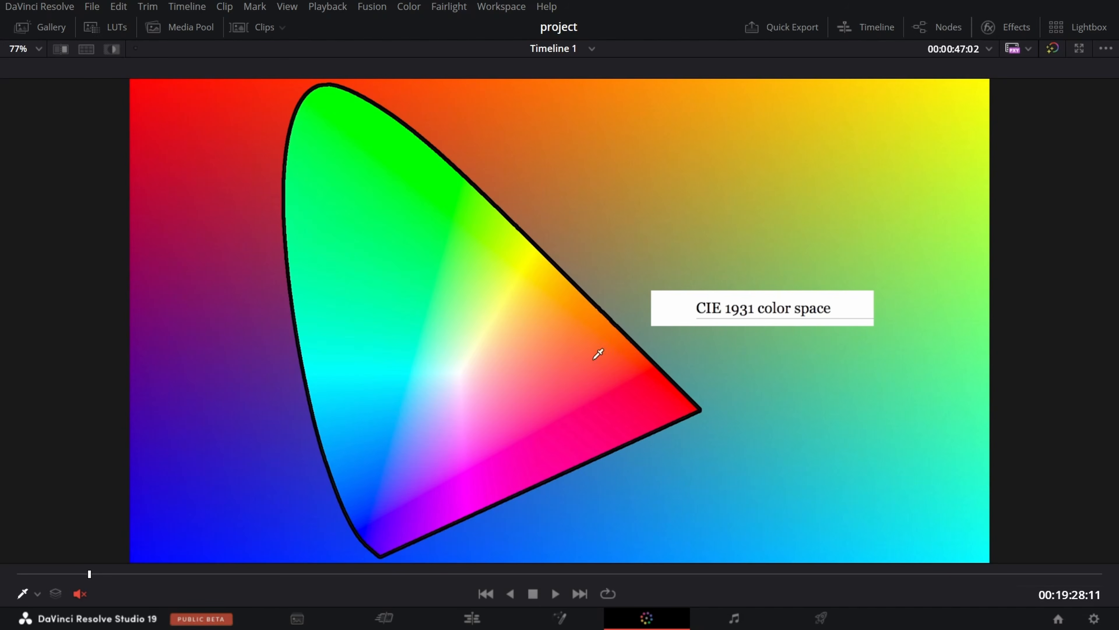
pyautogui.hotkey('alt', 'f')
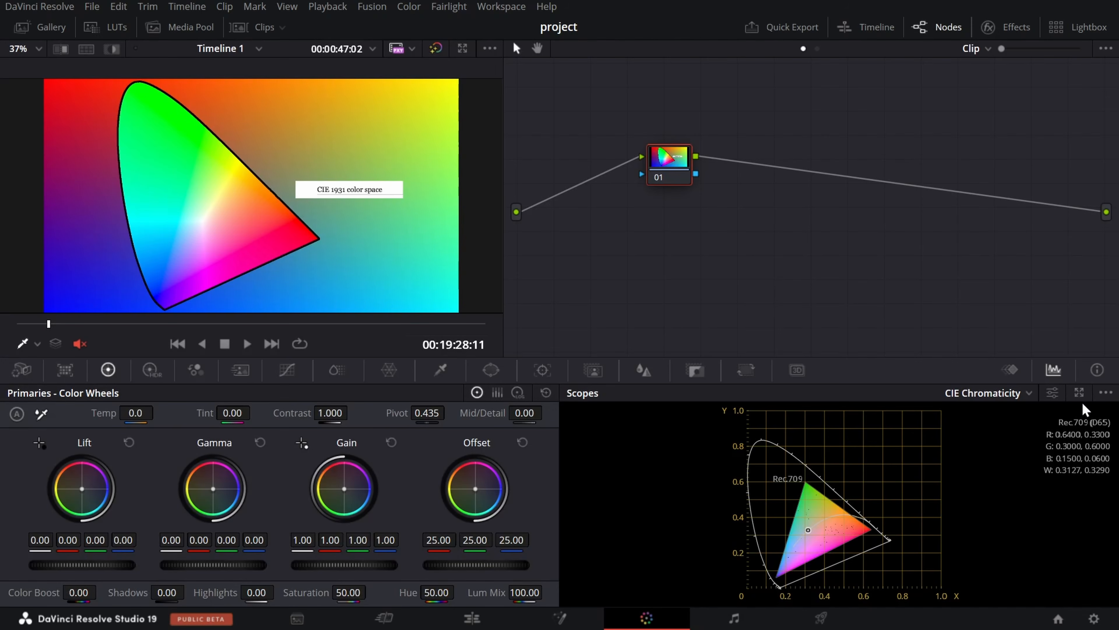
pyautogui.click(1079, 393)
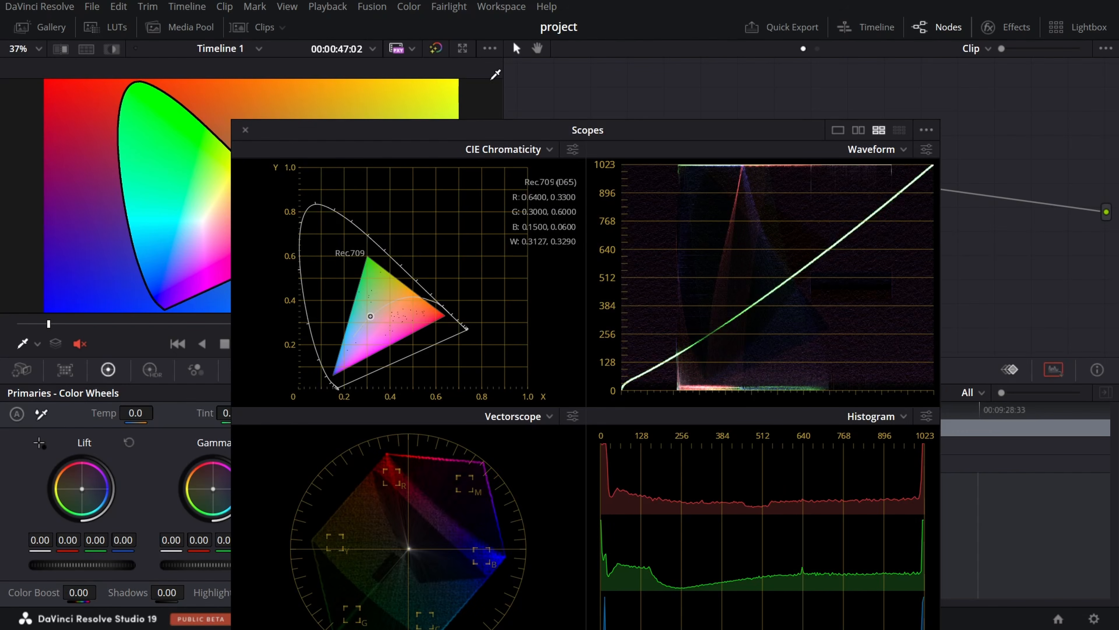
pyautogui.click(837, 131)
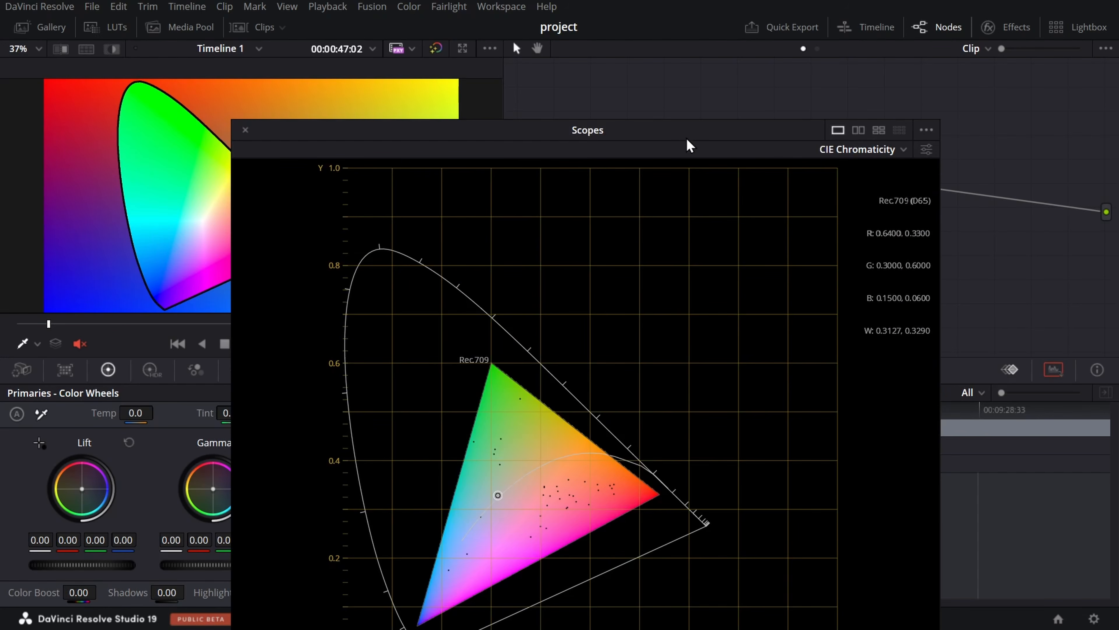
pyautogui.moveTo(655, 131); pyautogui.dragTo(836, 50)
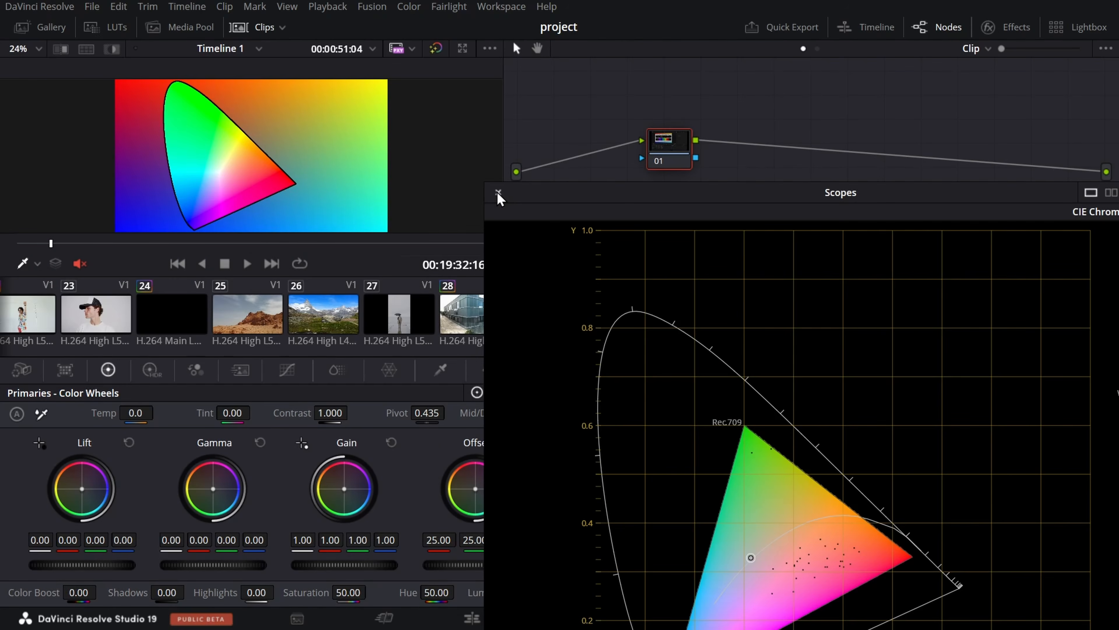
pyautogui.click(498, 193)
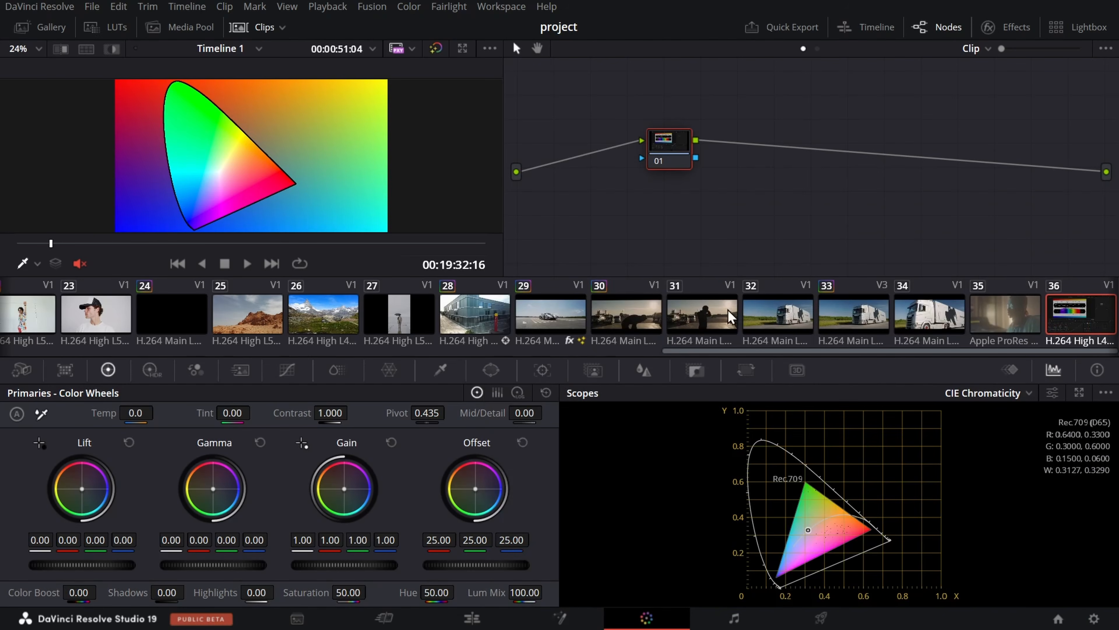
# Step: Display clip 35 with the clip strip hidden, and switch to the project Untitled Project 4
pyautogui.click(992, 328)
pyautogui.click(265, 26)
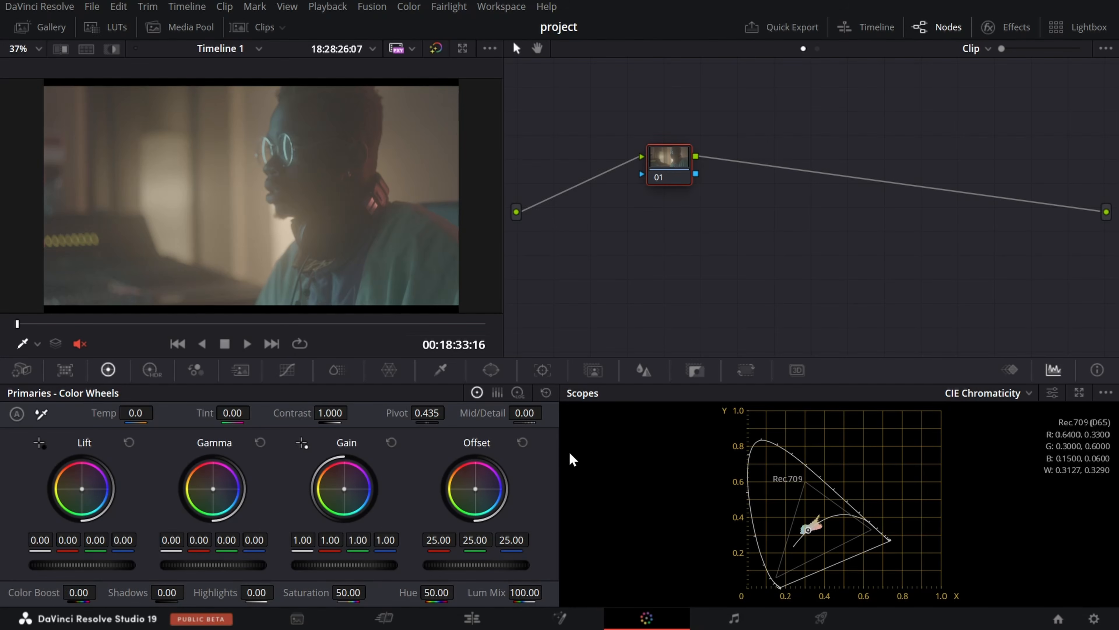
pyautogui.click(1059, 619)
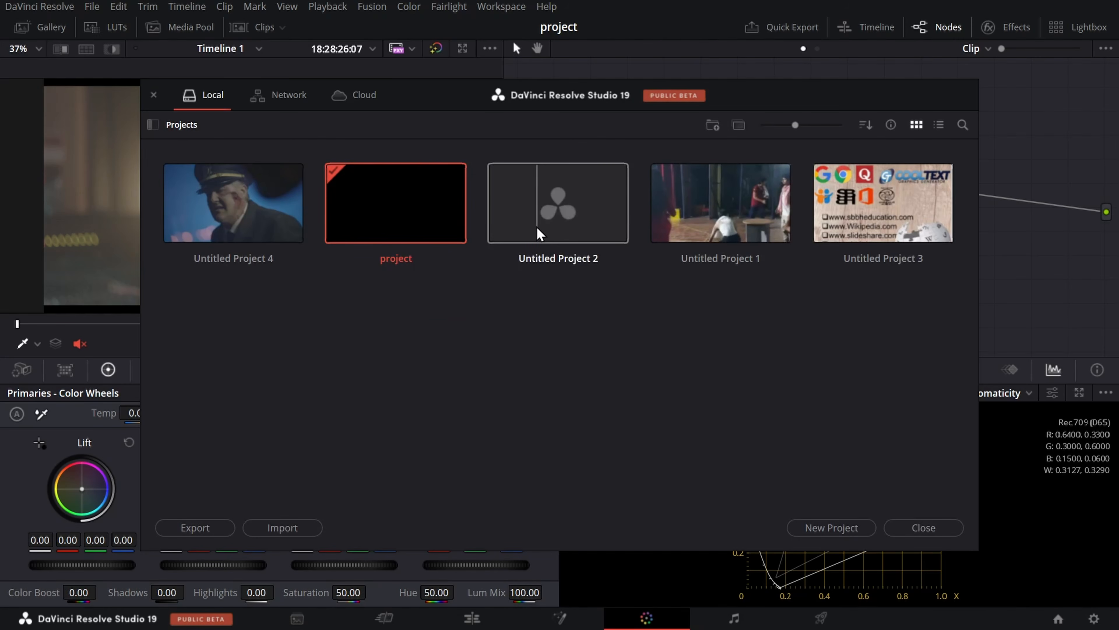
pyautogui.doubleClick(234, 205)
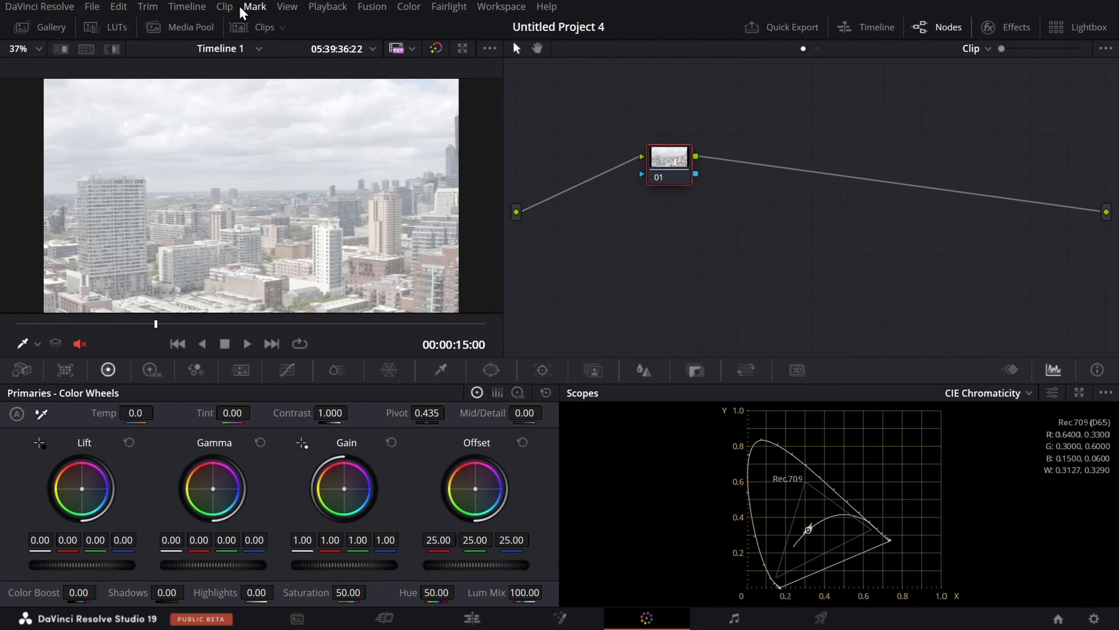
# Step: Switch to clip 01, the man in the officer's cap, and hide the clip strip
pyautogui.click(246, 27)
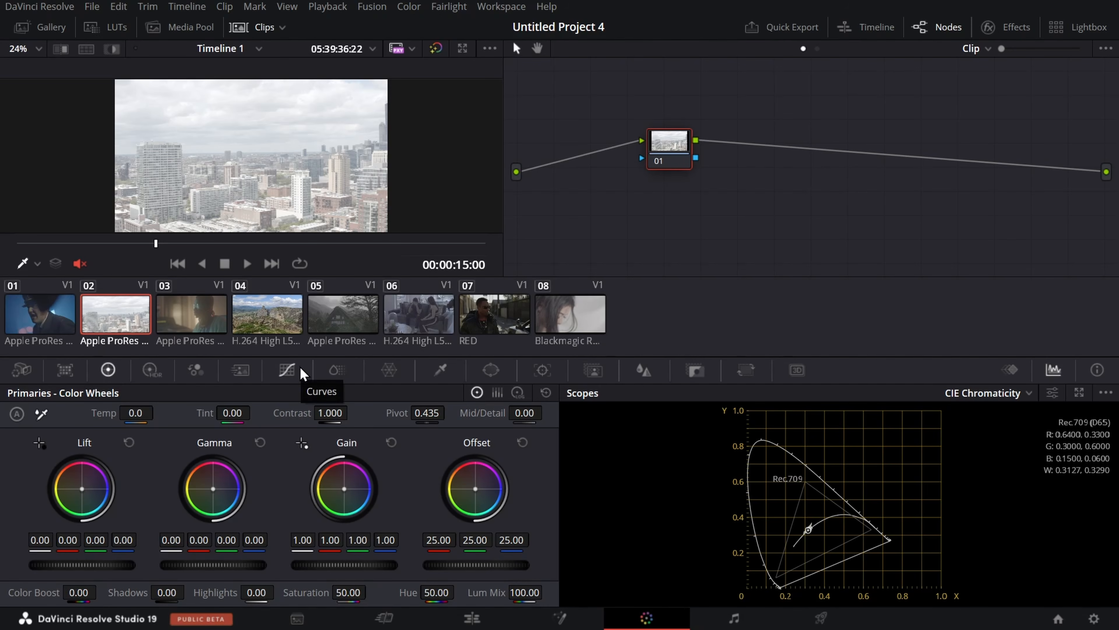
pyautogui.click(264, 27)
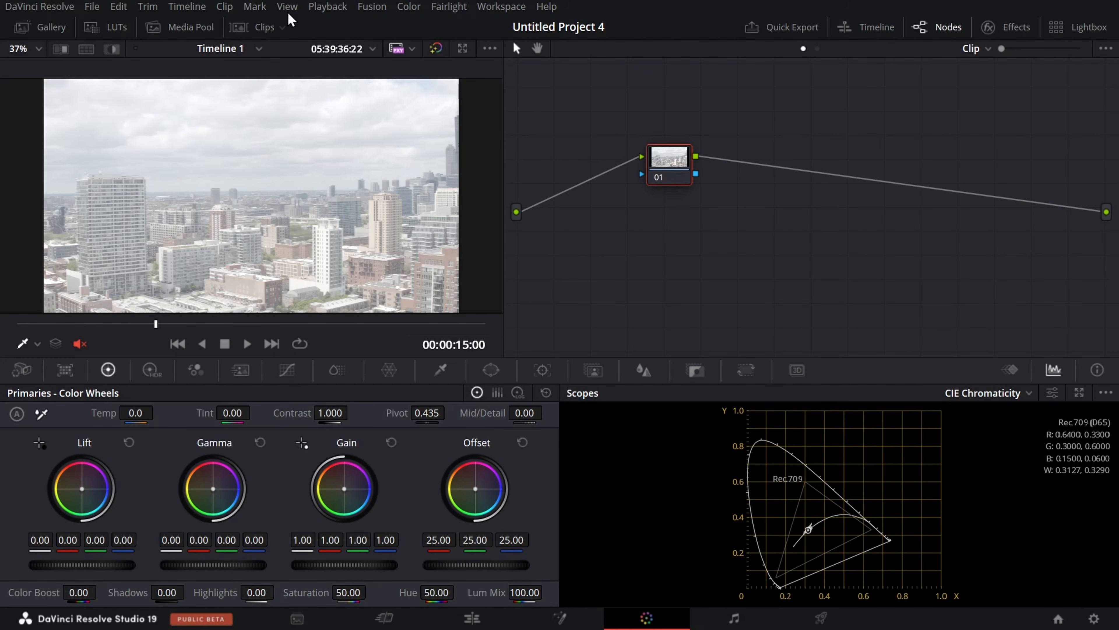
pyautogui.click(237, 29)
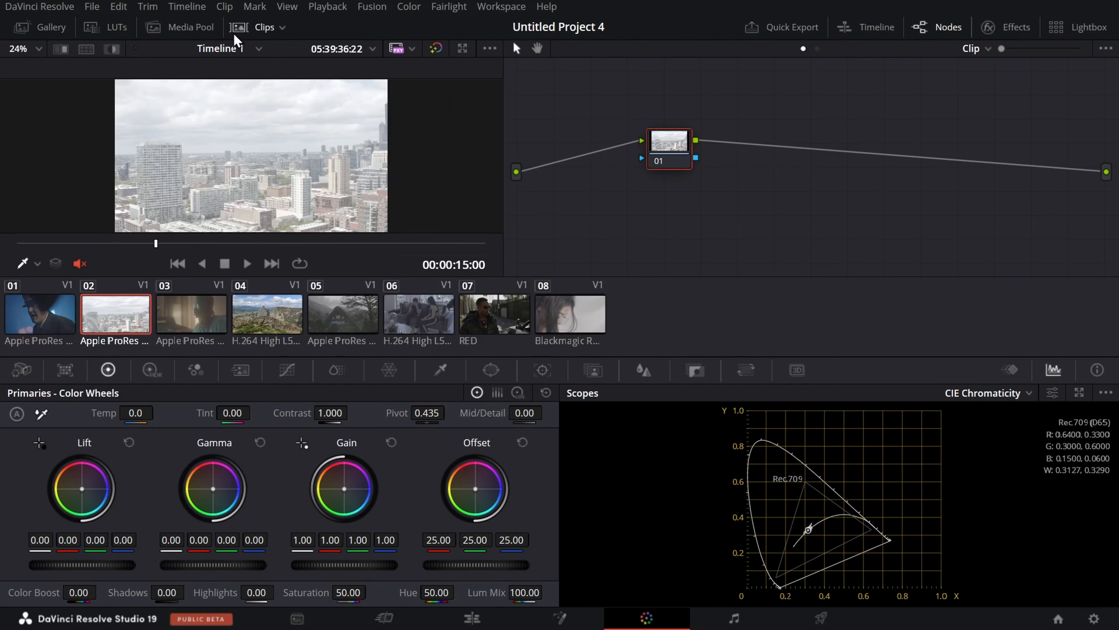
pyautogui.click(35, 326)
pyautogui.click(247, 27)
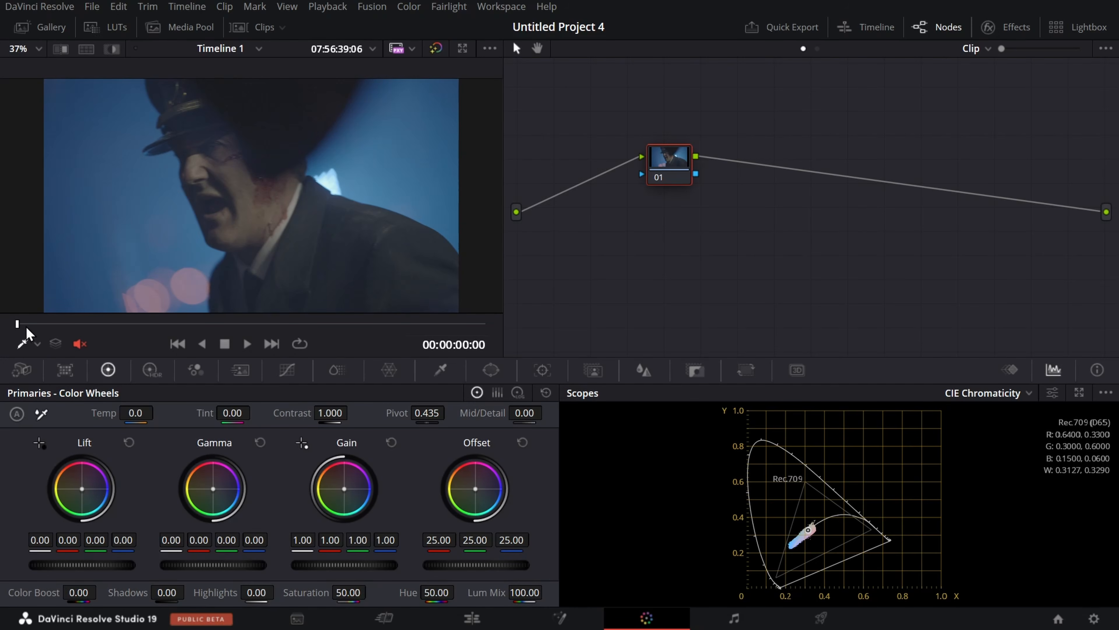
# Step: Move the playhead to 00:00:01:22 in the clip, and raise its contrast to 1.230 and saturation to 73.20
pyautogui.moveTo(25, 327); pyautogui.dragTo(148, 342)
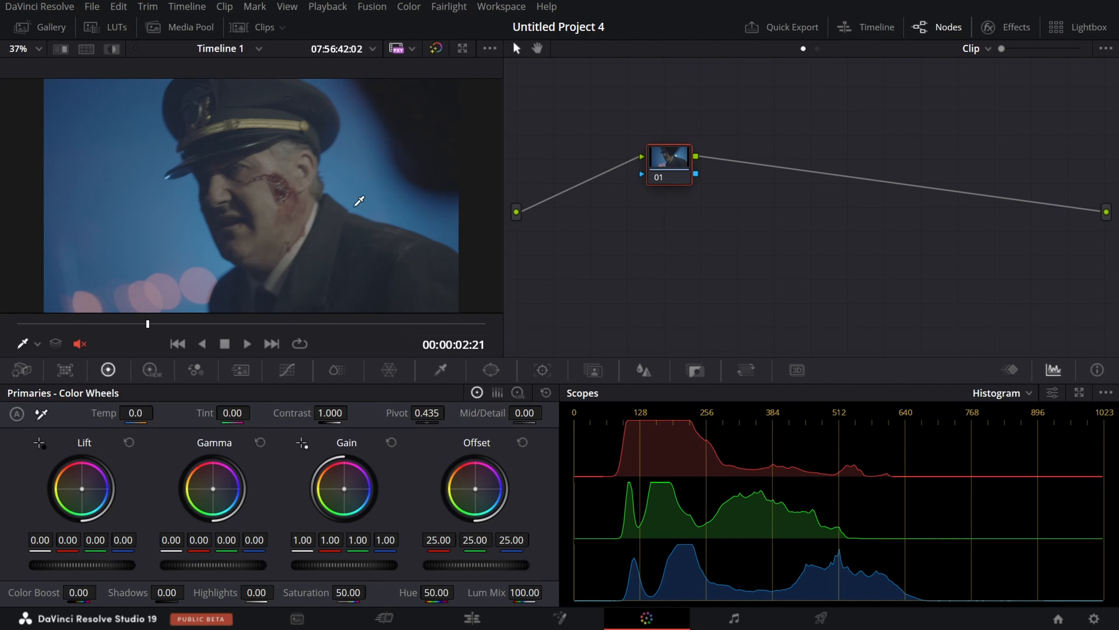
pyautogui.moveTo(148, 323); pyautogui.dragTo(105, 353)
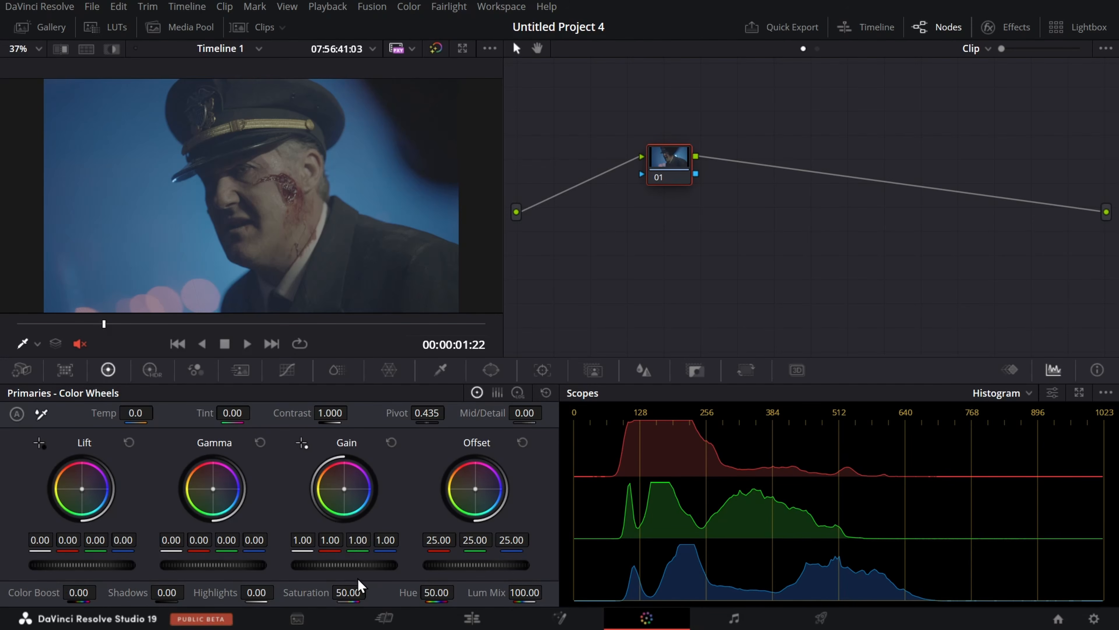
pyautogui.moveTo(335, 415); pyautogui.dragTo(361, 412)
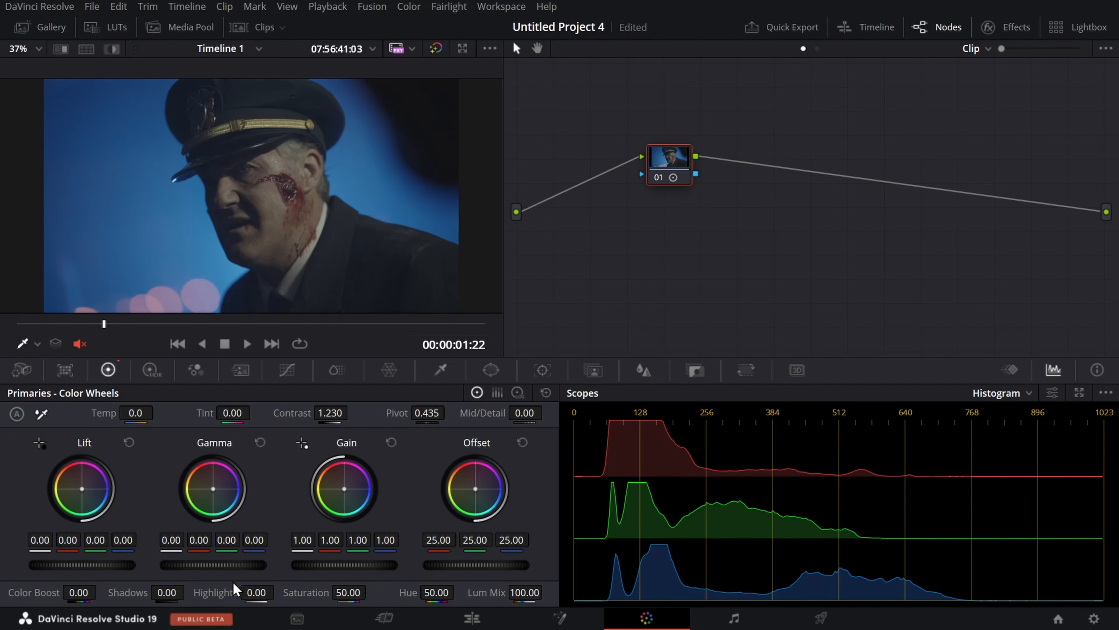
pyautogui.moveTo(346, 591)
pyautogui.mouseDown()
pyautogui.moveTo(371, 591)
pyautogui.moveTo(351, 592)
pyautogui.mouseUp()
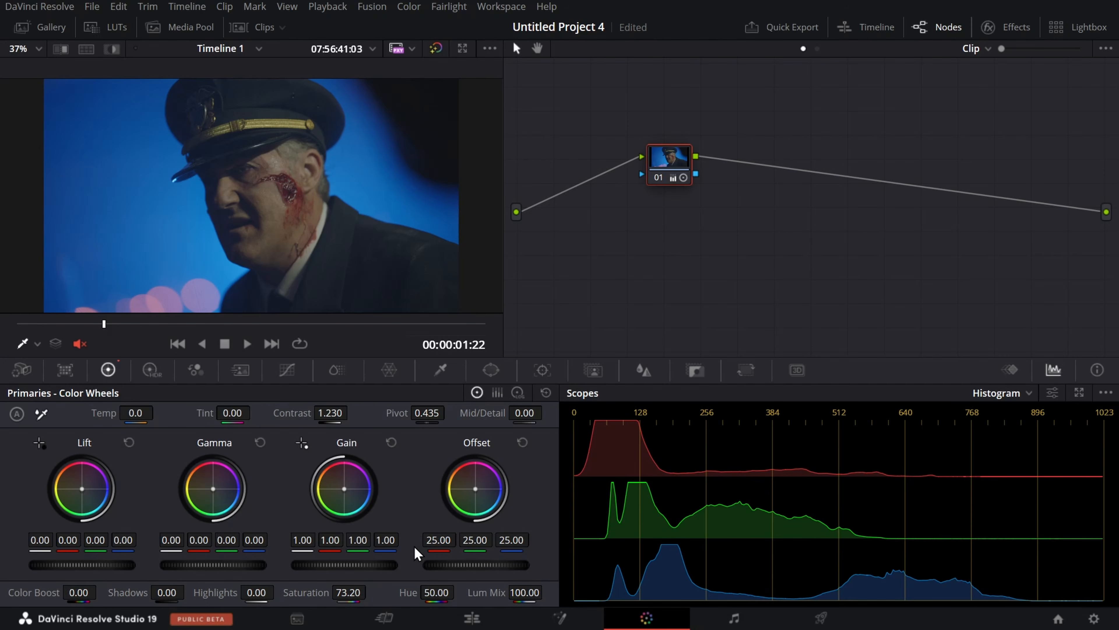
# Step: Lower the master Gain to 0.81, and try Offset wheel adjustments and a color temperature of -70.0
pyautogui.moveTo(344, 564); pyautogui.dragTo(317, 564)
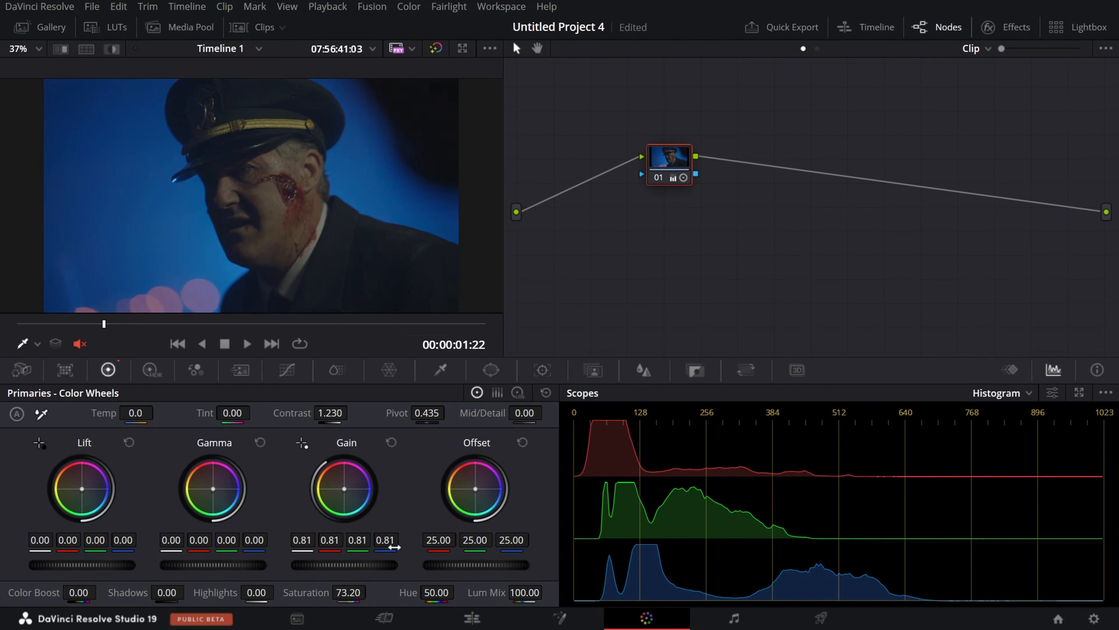
pyautogui.moveTo(476, 565); pyautogui.dragTo(525, 565)
pyautogui.doubleClick(465, 567)
pyautogui.moveTo(476, 489); pyautogui.dragTo(486, 489)
pyautogui.hotkey('ctrl', 'z')
pyautogui.moveTo(137, 412)
pyautogui.mouseDown()
pyautogui.moveTo(172, 412)
pyautogui.moveTo(128, 413)
pyautogui.mouseUp()
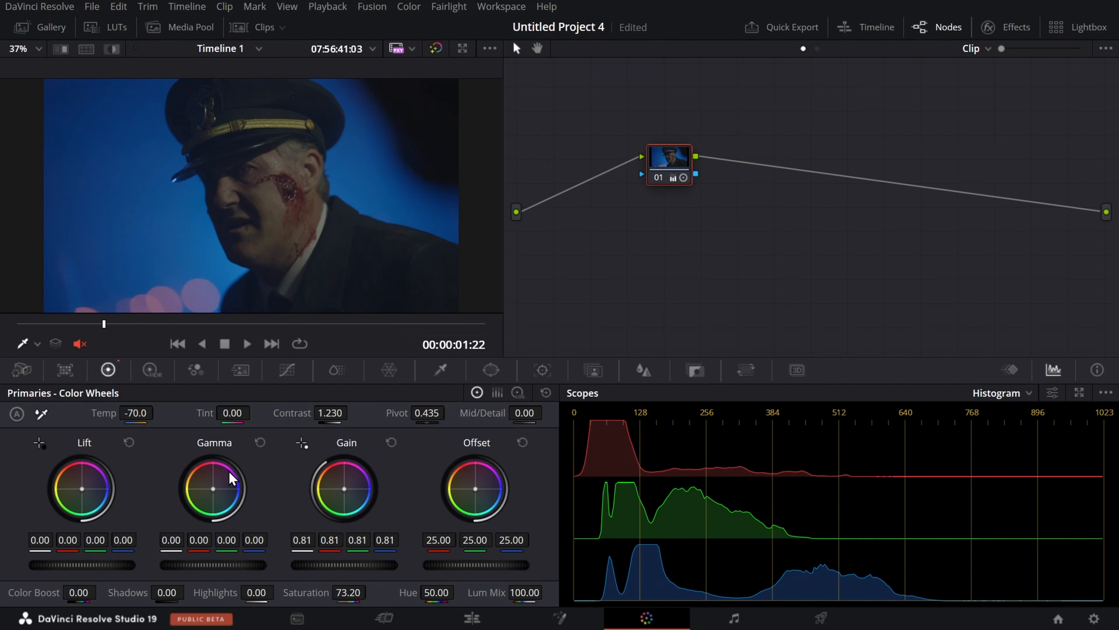
# Step: Shape the custom curve with a control point in the shadows and its black and white endpoints moved slightly inward
pyautogui.click(287, 370)
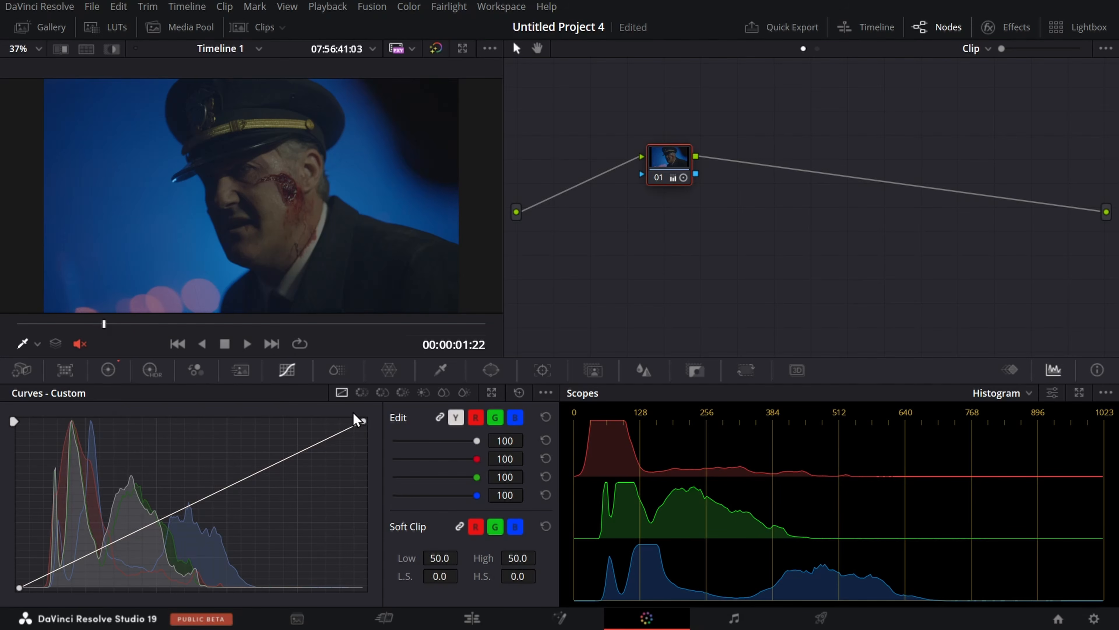
pyautogui.moveTo(90, 554); pyautogui.dragTo(88, 549)
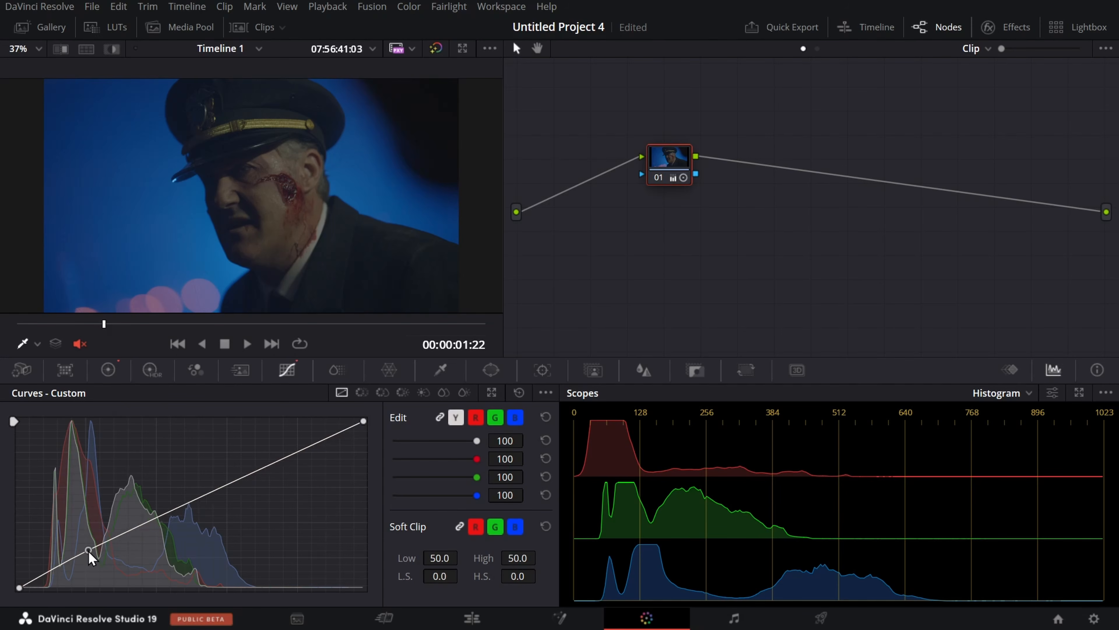
pyautogui.moveTo(19, 591); pyautogui.dragTo(51, 611)
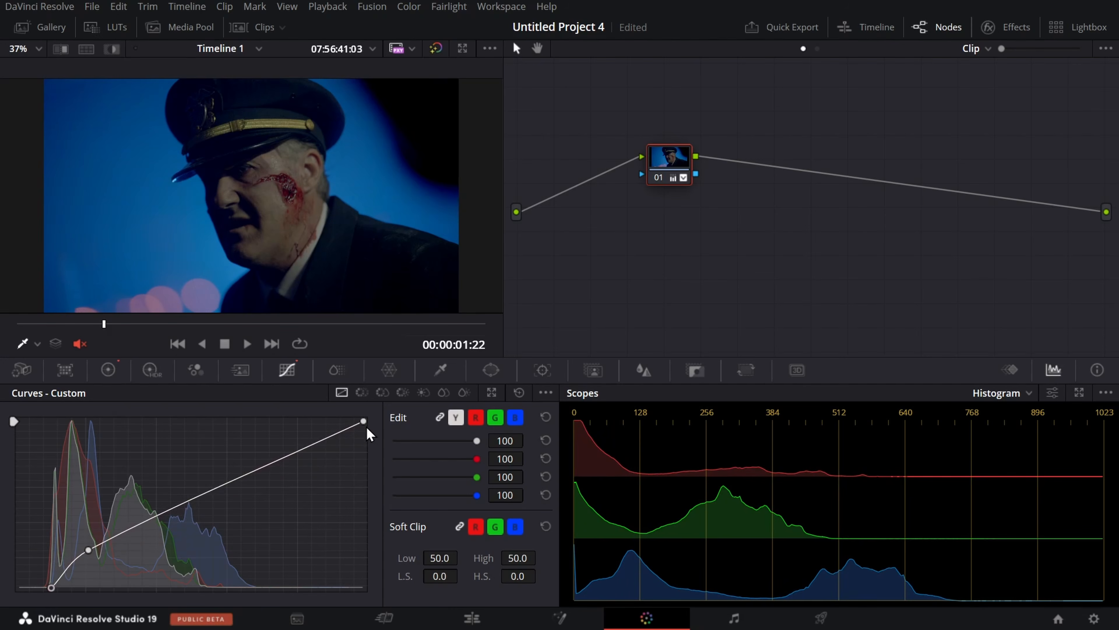
pyautogui.moveTo(363, 421); pyautogui.dragTo(338, 420)
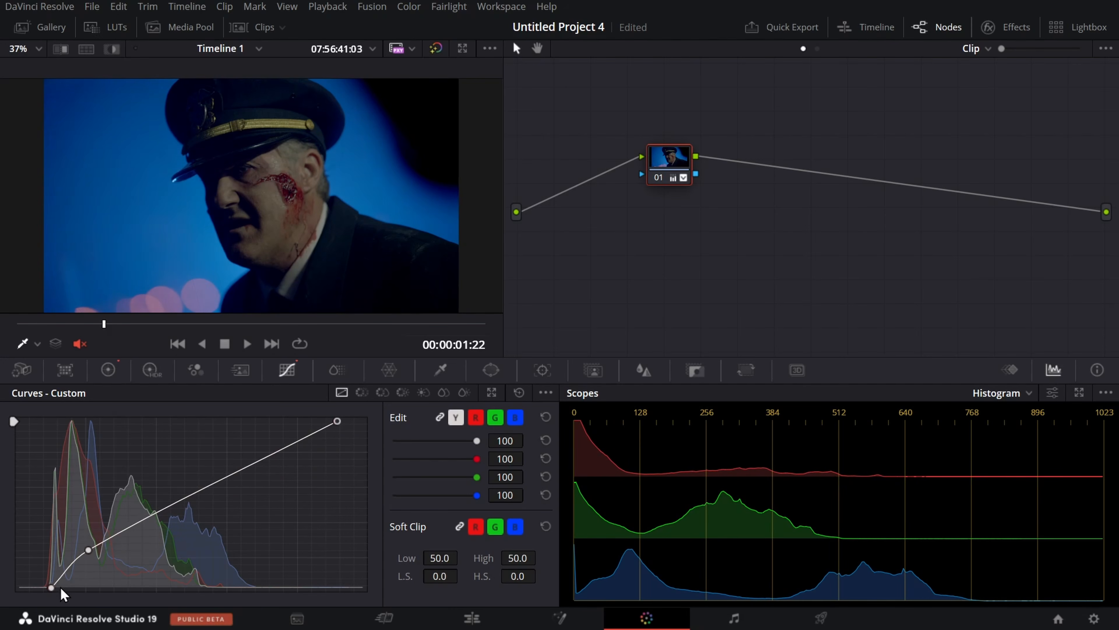
pyautogui.moveTo(52, 589); pyautogui.dragTo(31, 593)
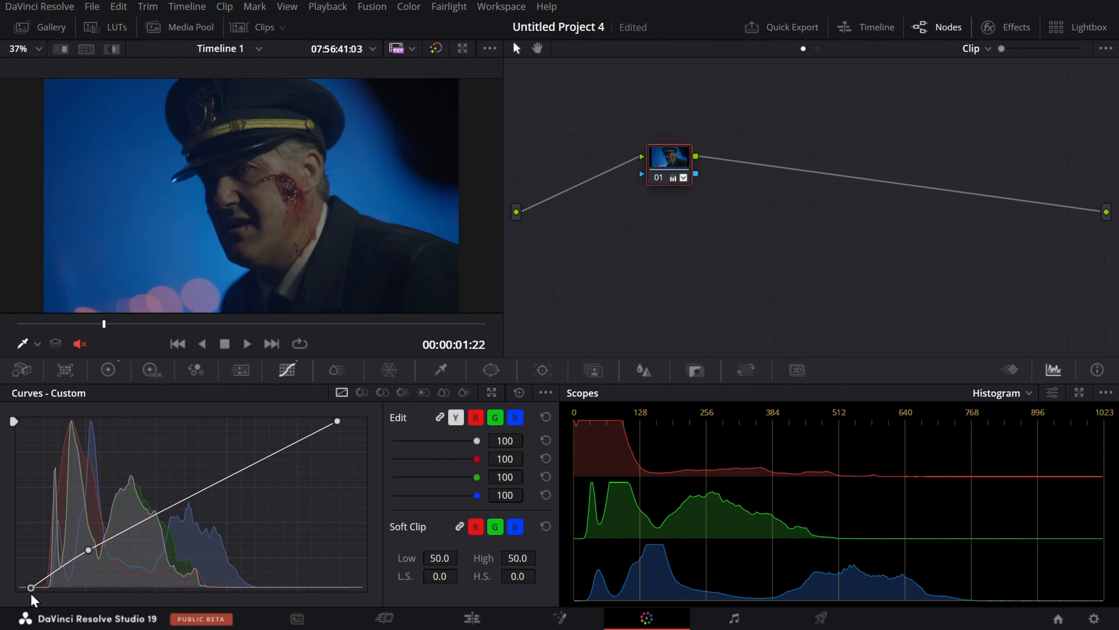
# Step: Compare the image with all grades bypassed and enabled, and save the project
pyautogui.click(435, 49)
pyautogui.click(436, 49)
pyautogui.hotkey('ctrl', 's')
# Step: Show the effects library at Color Space Transform in the Resolve FX Color group
pyautogui.rightClick(916, 145)
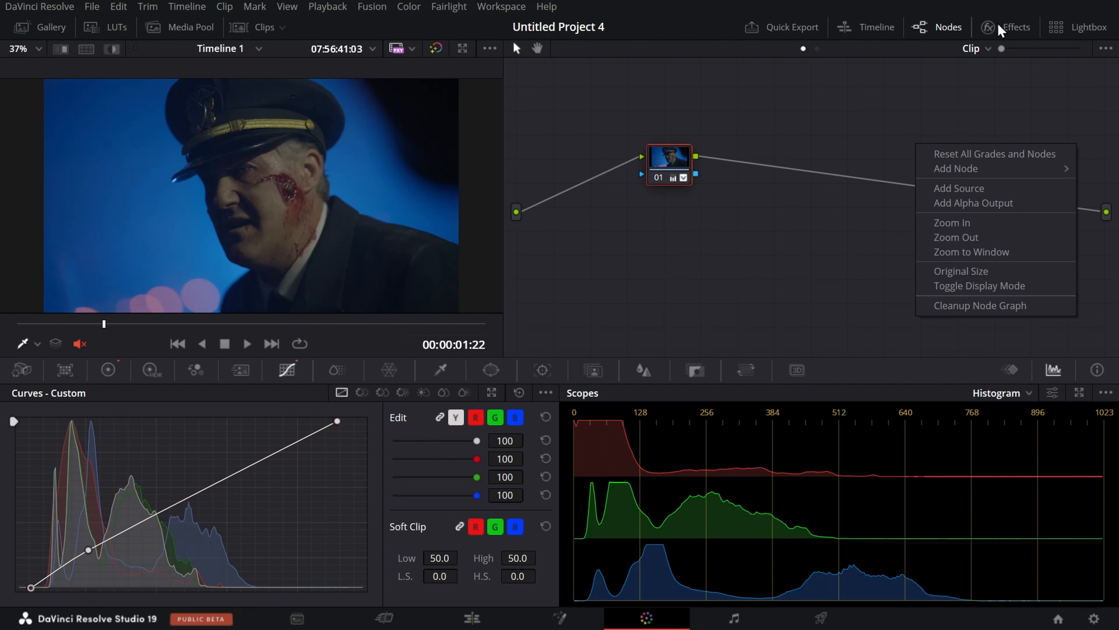
pyautogui.click(1010, 27)
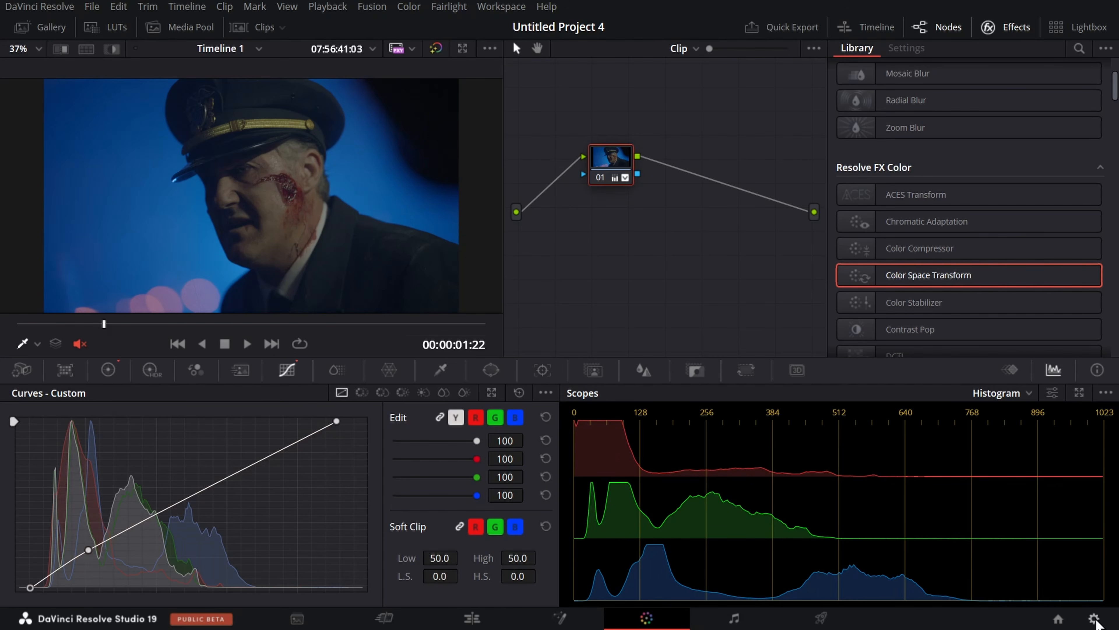
# Step: Check the Color Management page of the project settings, and close the settings without changing anything
pyautogui.click(1094, 618)
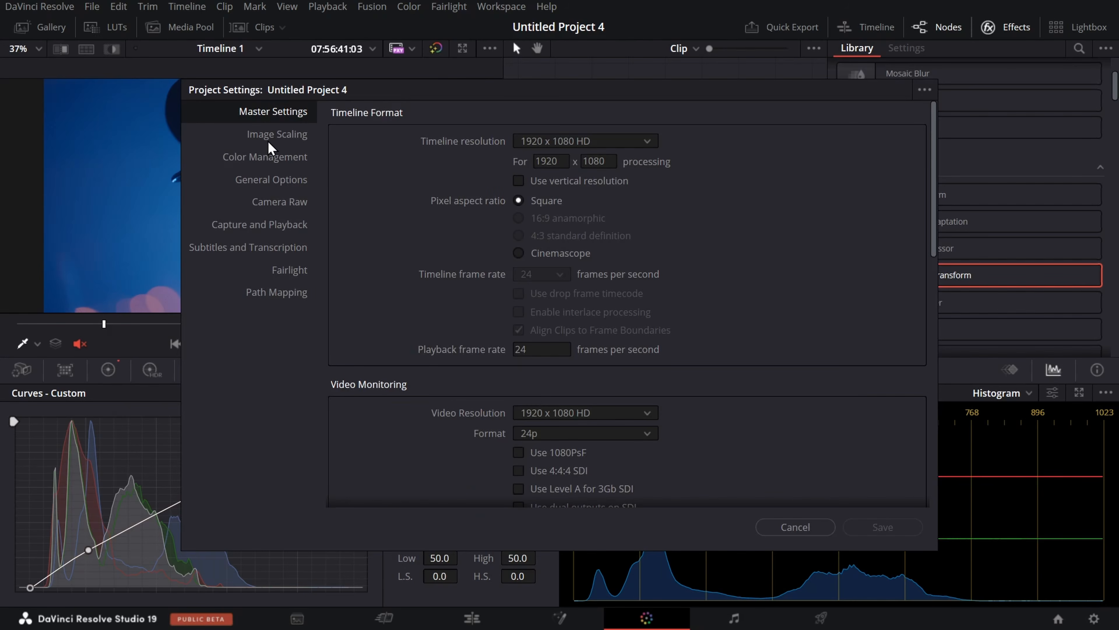
pyautogui.click(258, 162)
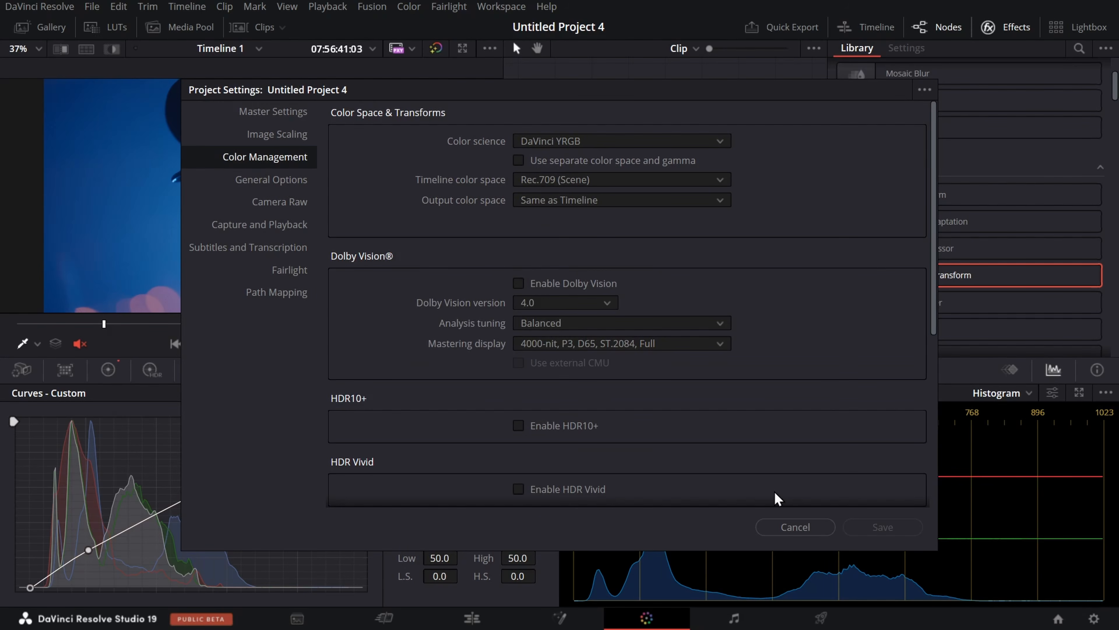
pyautogui.click(778, 526)
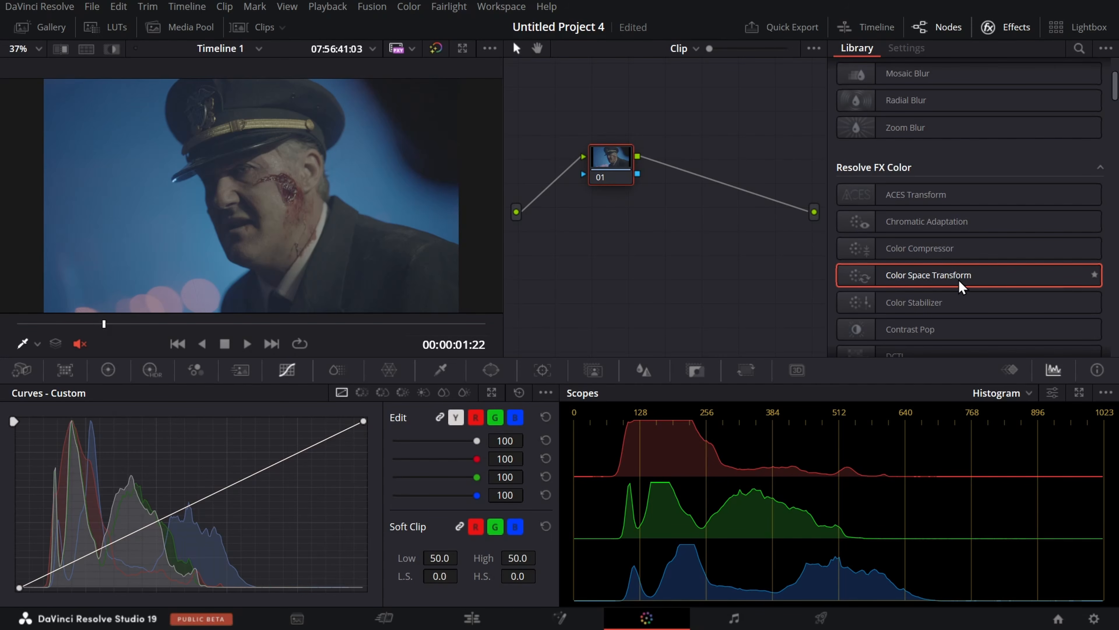
# Step: Apply the Color Space Transform effect to node 01, look through its settings, and save the project
pyautogui.moveTo(883, 278); pyautogui.dragTo(618, 163)
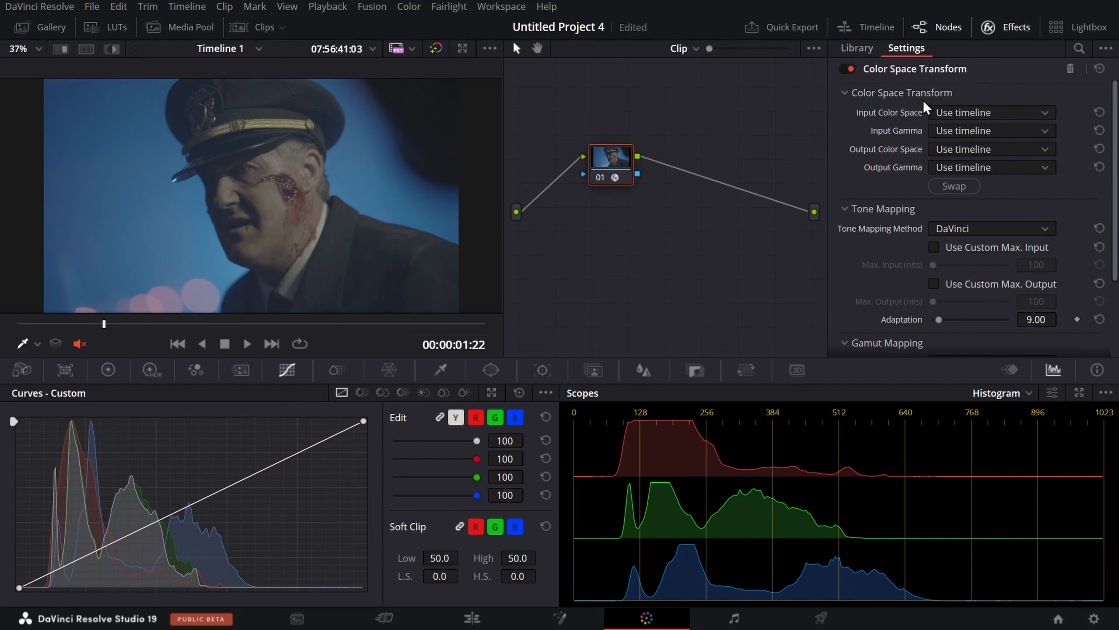
pyautogui.scroll(-3, 936, 245)
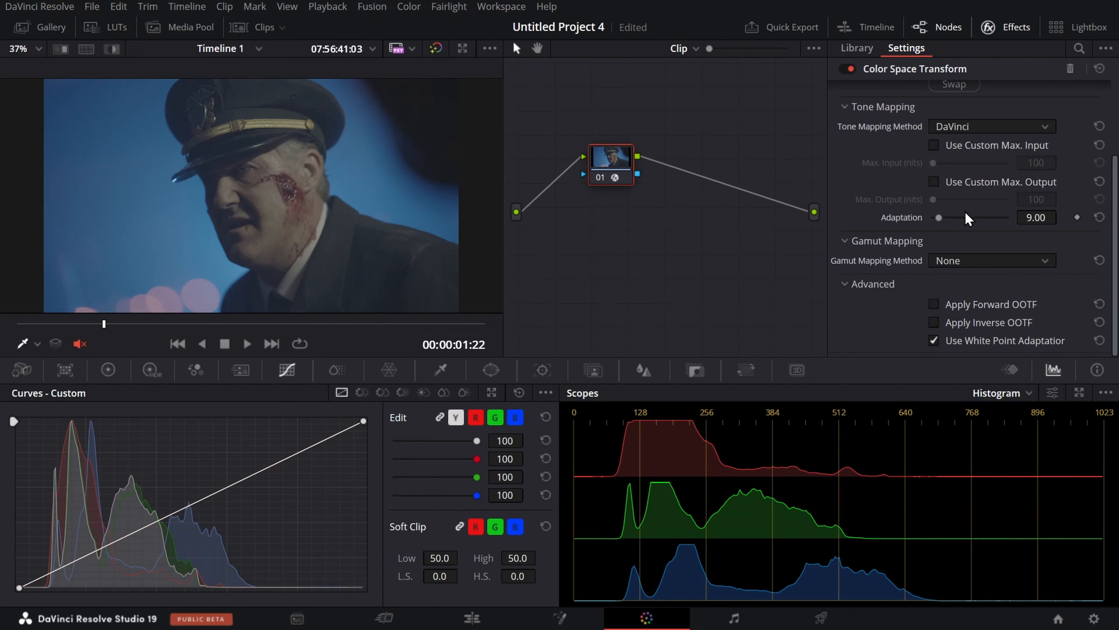
pyautogui.scroll(3, 969, 218)
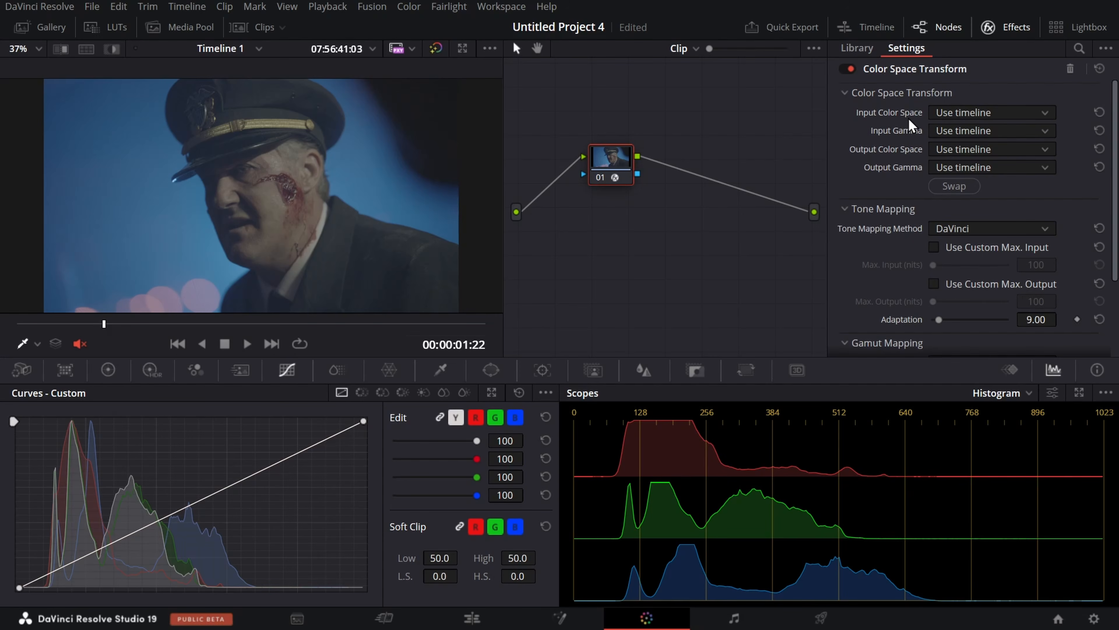
pyautogui.hotkey('ctrl', 's')
# Step: Set the transform's input color space to ARRI Wide Gamut 3 and its input gamma to ARRI LogC3
pyautogui.click(952, 113)
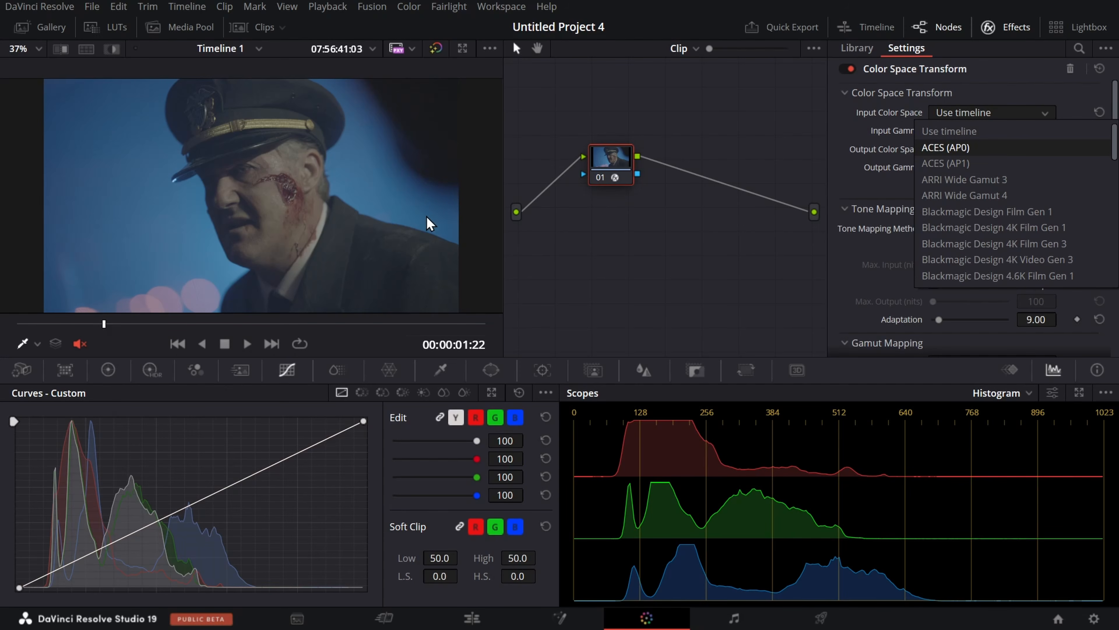
pyautogui.click(991, 179)
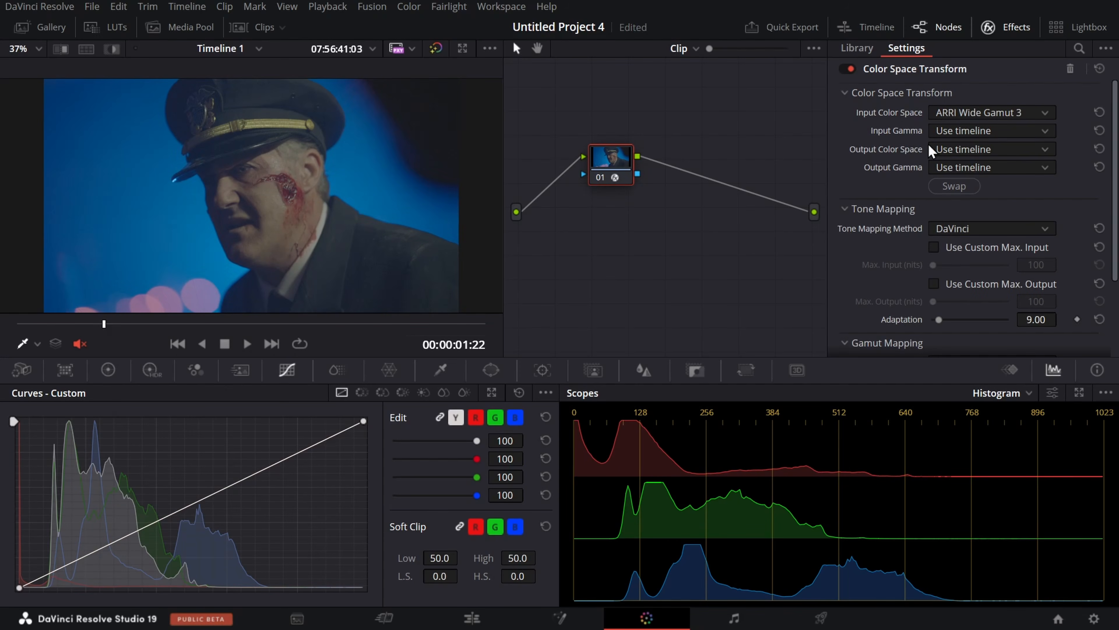
pyautogui.click(969, 132)
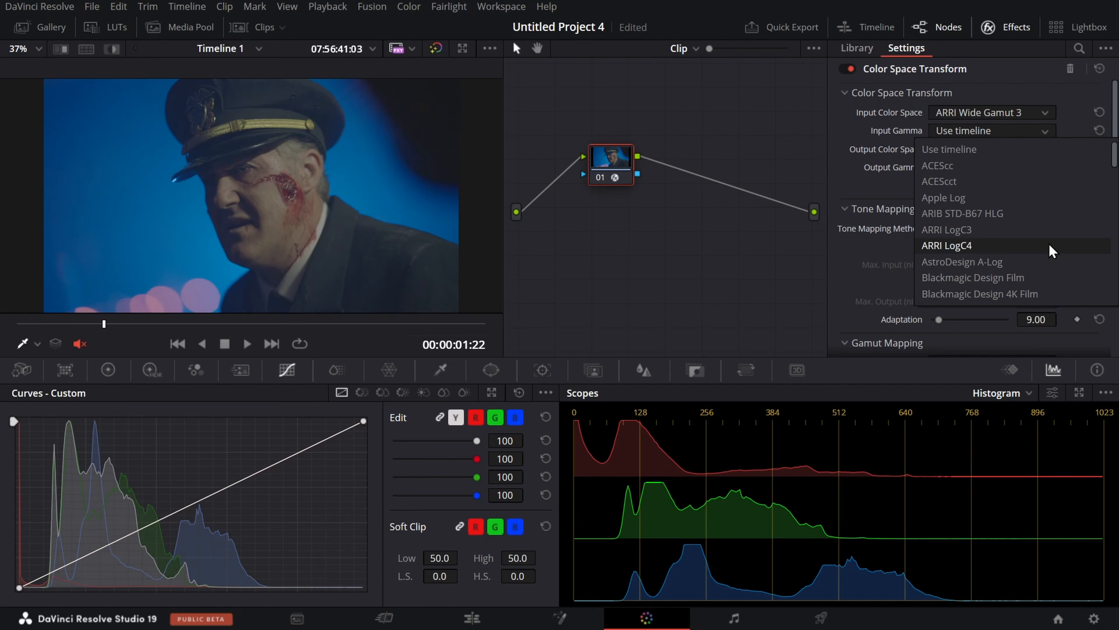
pyautogui.click(1019, 230)
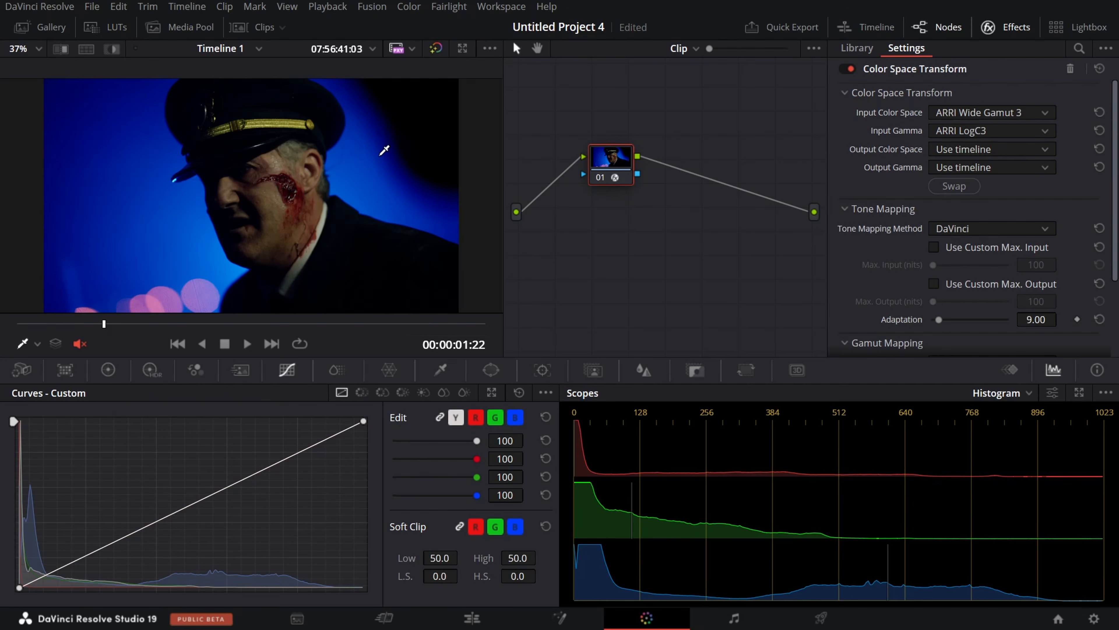
# Step: Set the Color Space Transform's output color space to Rec.709
pyautogui.click(965, 152)
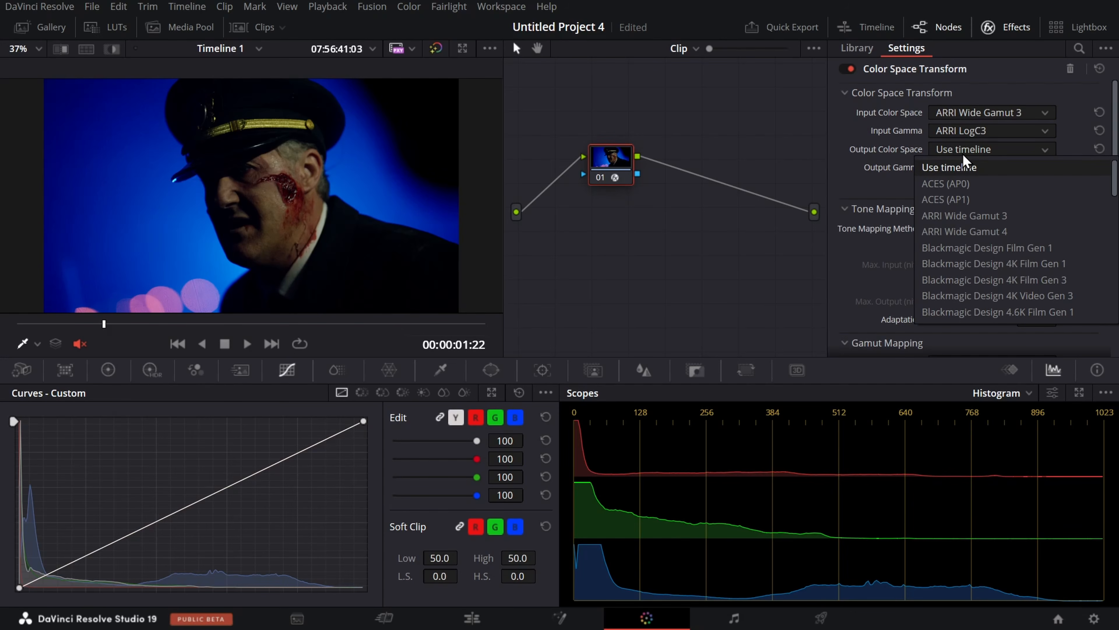
pyautogui.scroll(-5, 963, 168)
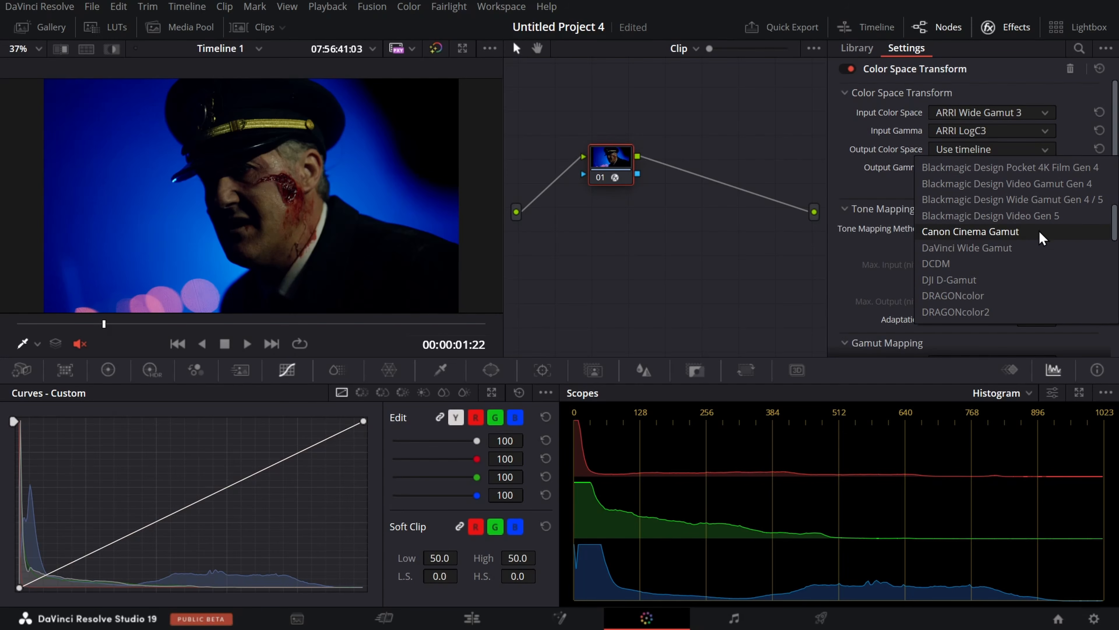
pyautogui.scroll(-3, 1040, 231)
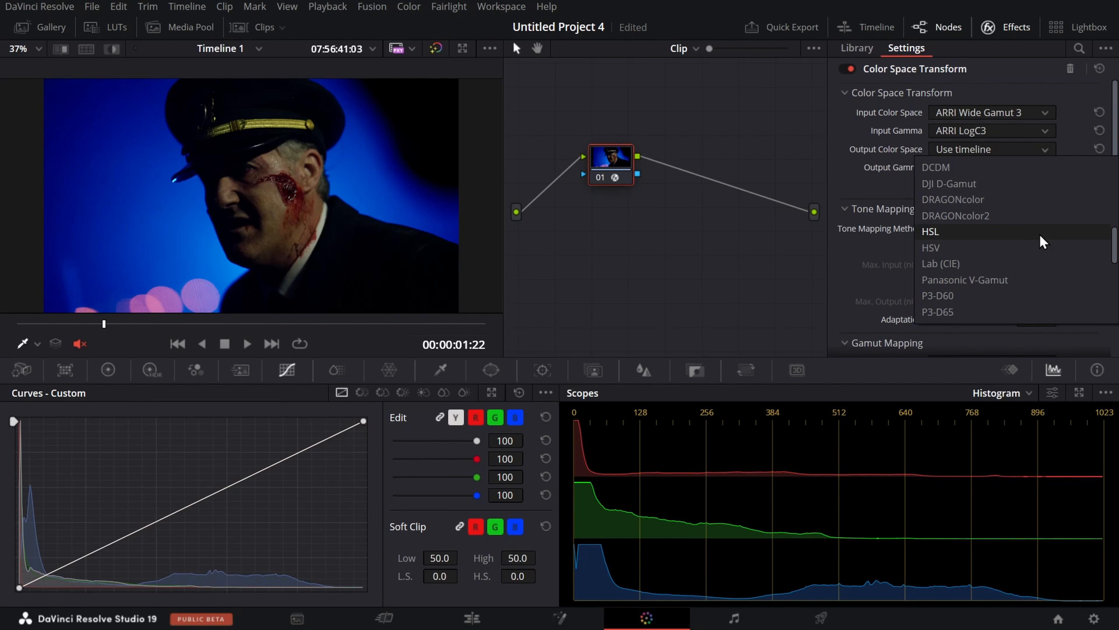
pyautogui.scroll(-3, 1027, 287)
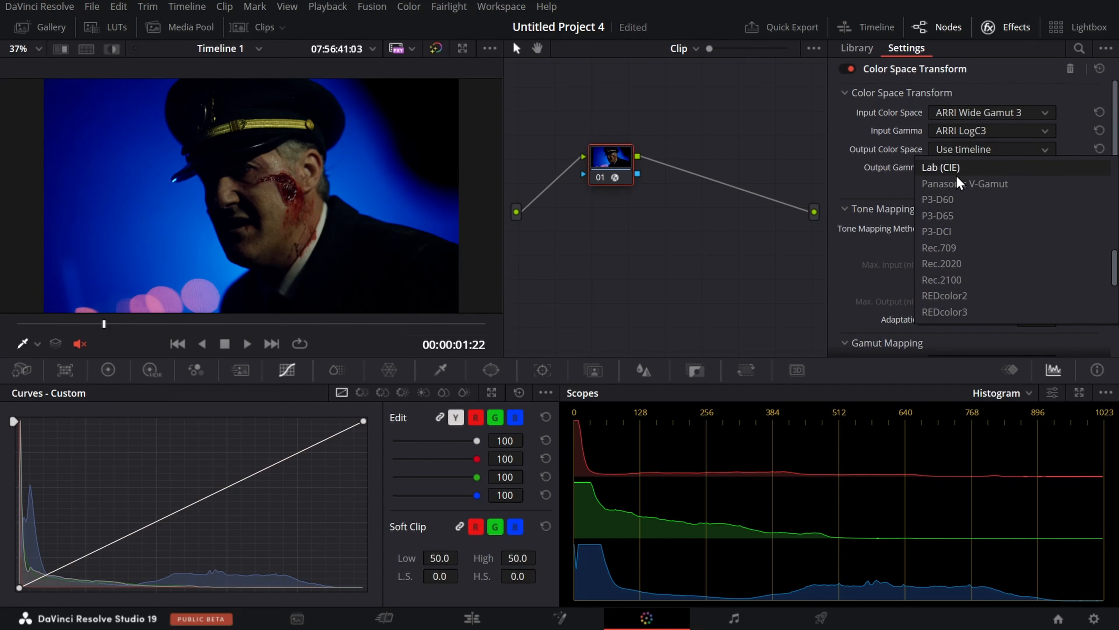
pyautogui.click(952, 246)
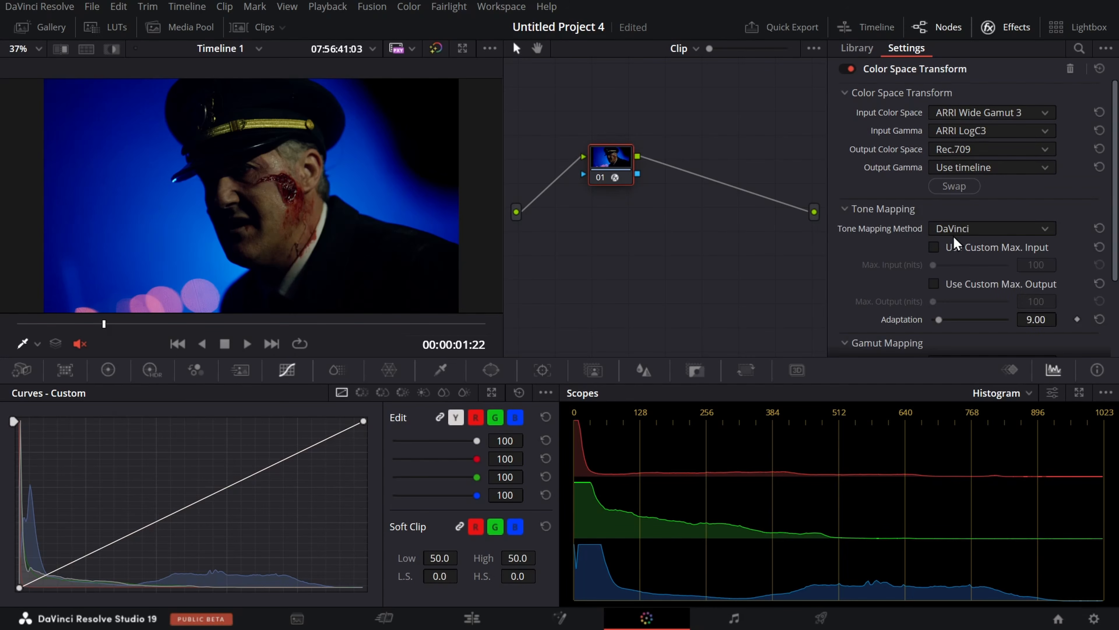
# Step: Set the Color Space Transform's output gamma to Gamma 2.4
pyautogui.click(948, 170)
pyautogui.scroll(-5, 969, 287)
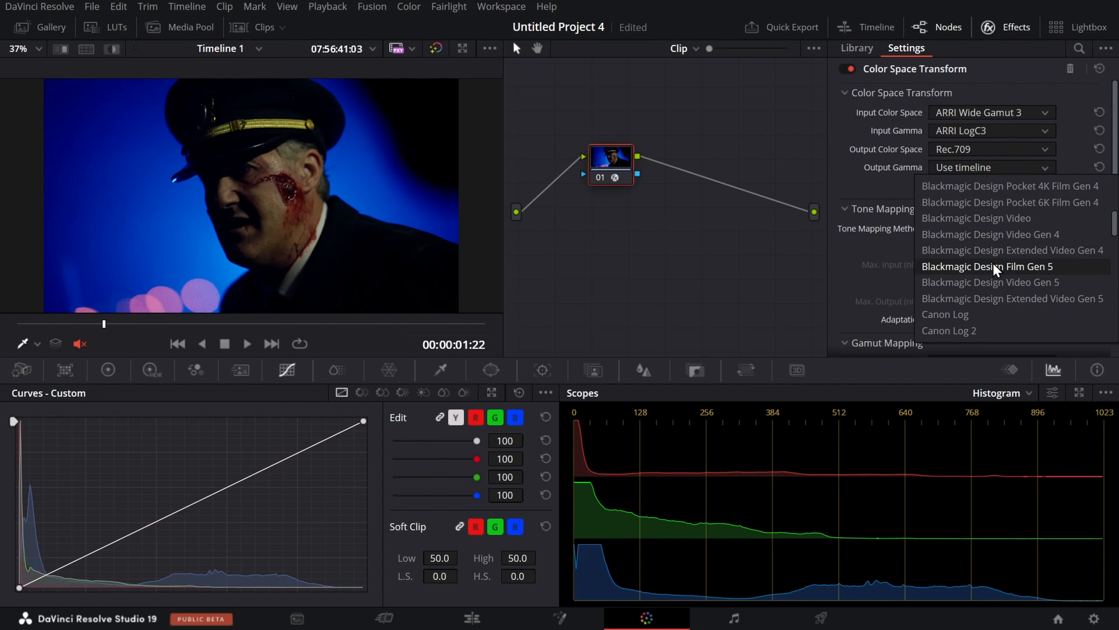
pyautogui.scroll(-3, 996, 332)
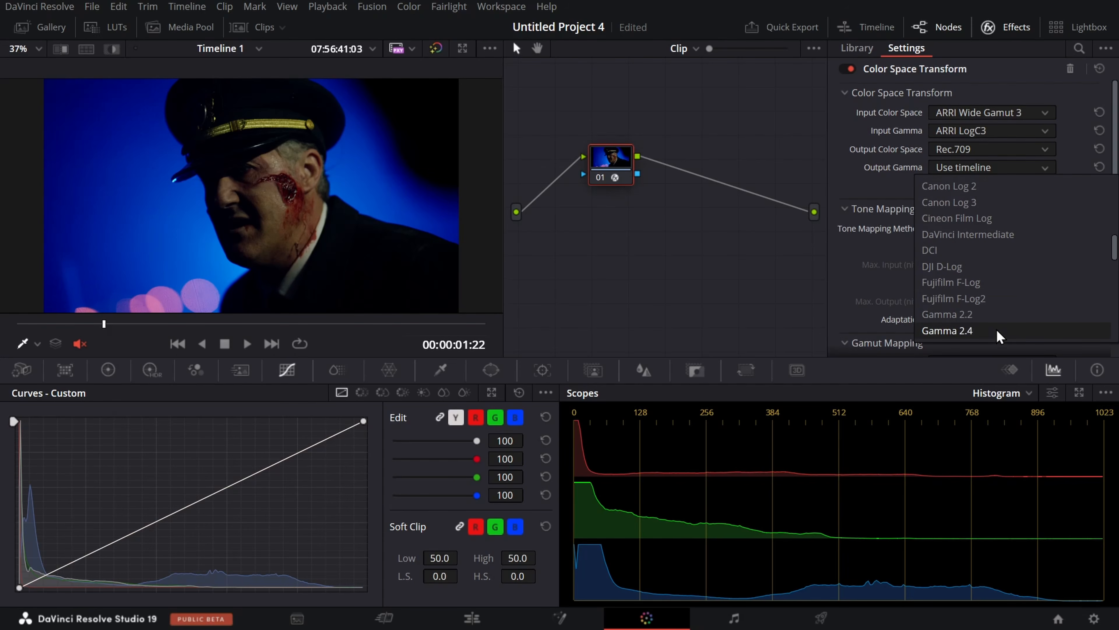
pyautogui.click(974, 326)
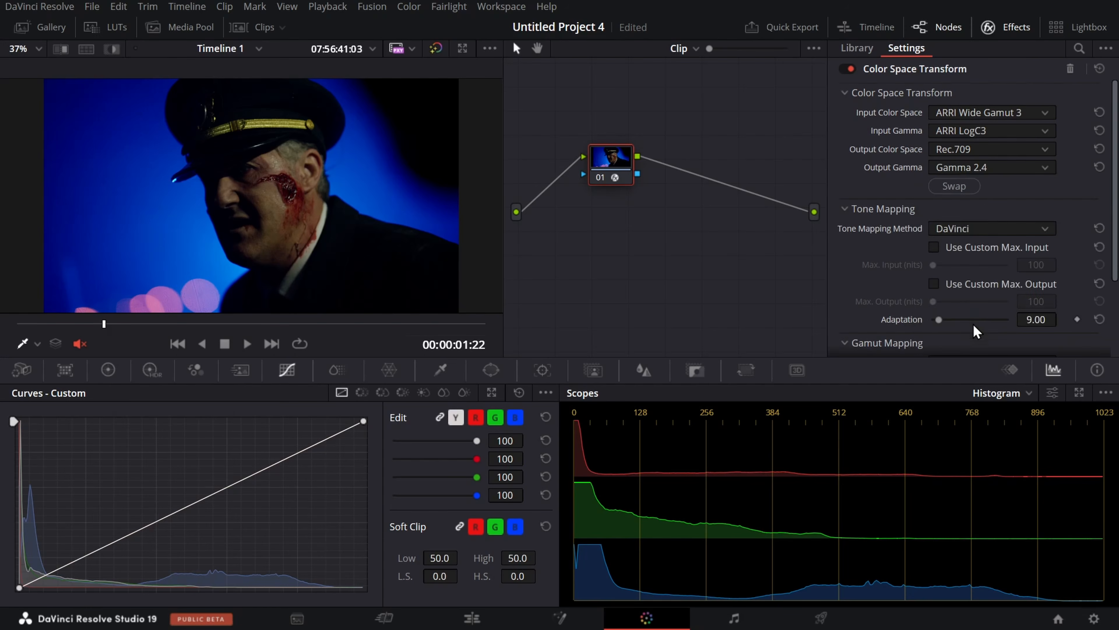
# Step: Look through the available output gammas and set the Color Space Transform's output gamma to Rec.709
pyautogui.click(992, 167)
pyautogui.scroll(-3, 1066, 278)
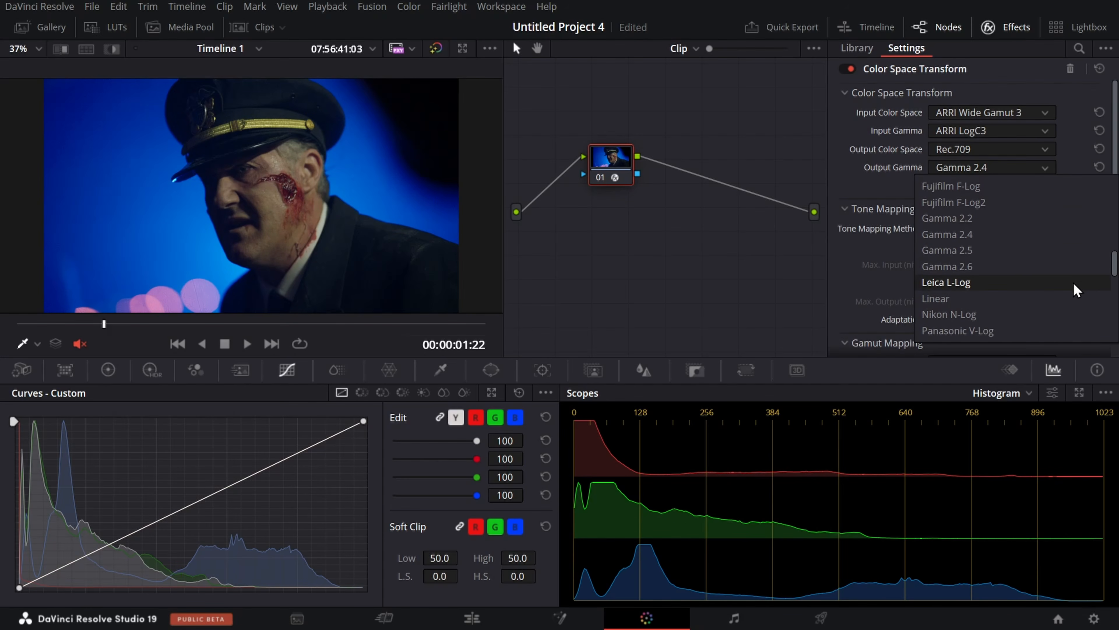
pyautogui.scroll(-3, 1051, 264)
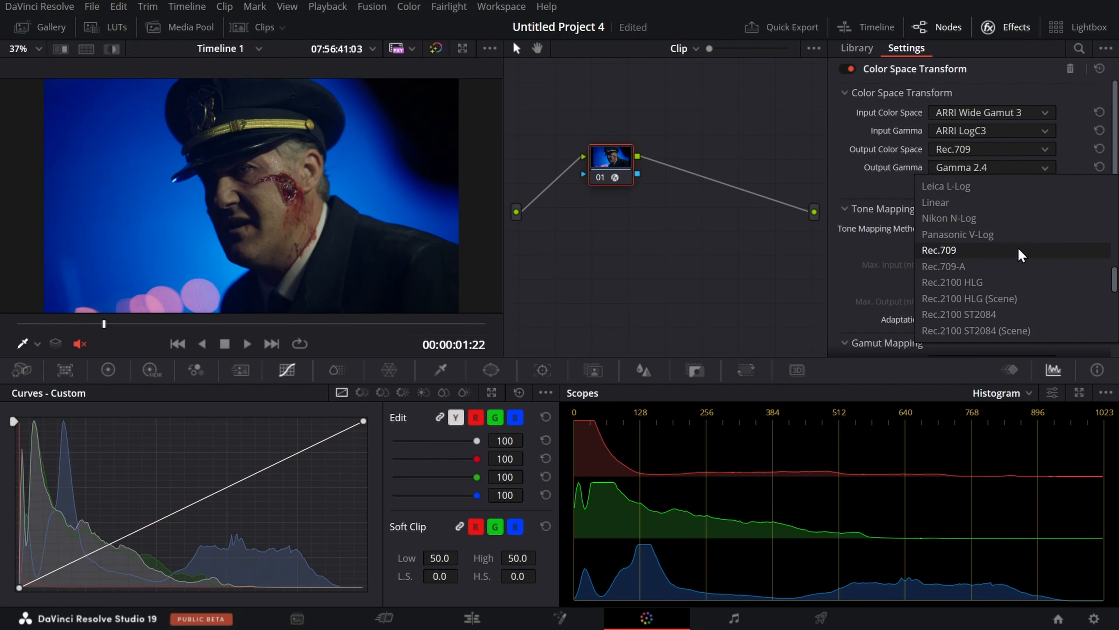
pyautogui.scroll(-2, 977, 273)
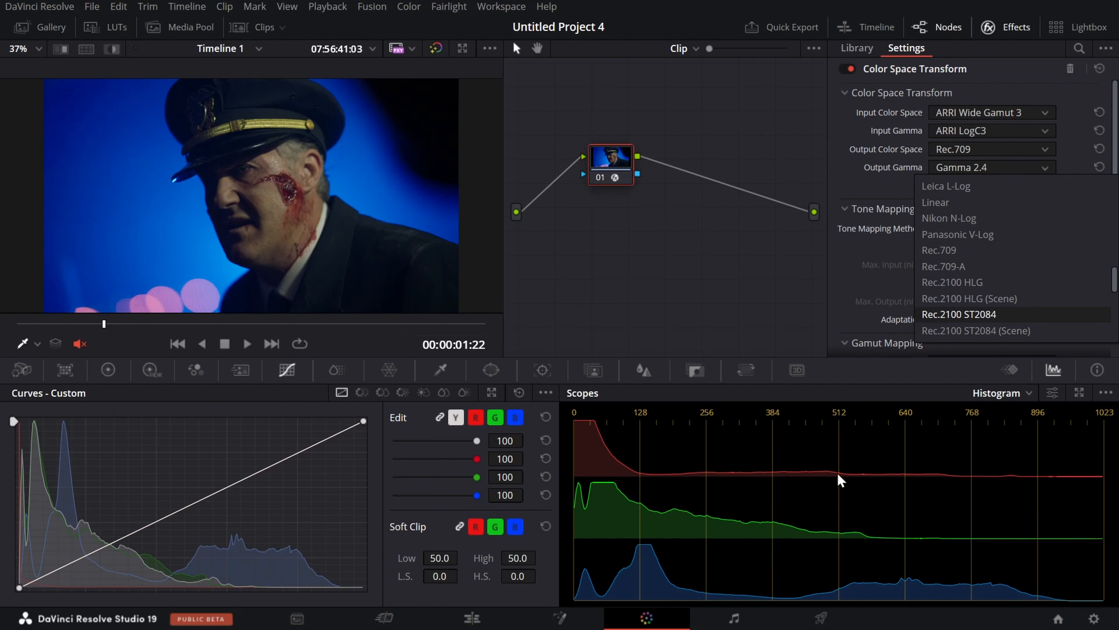
pyautogui.scroll(-2, 979, 282)
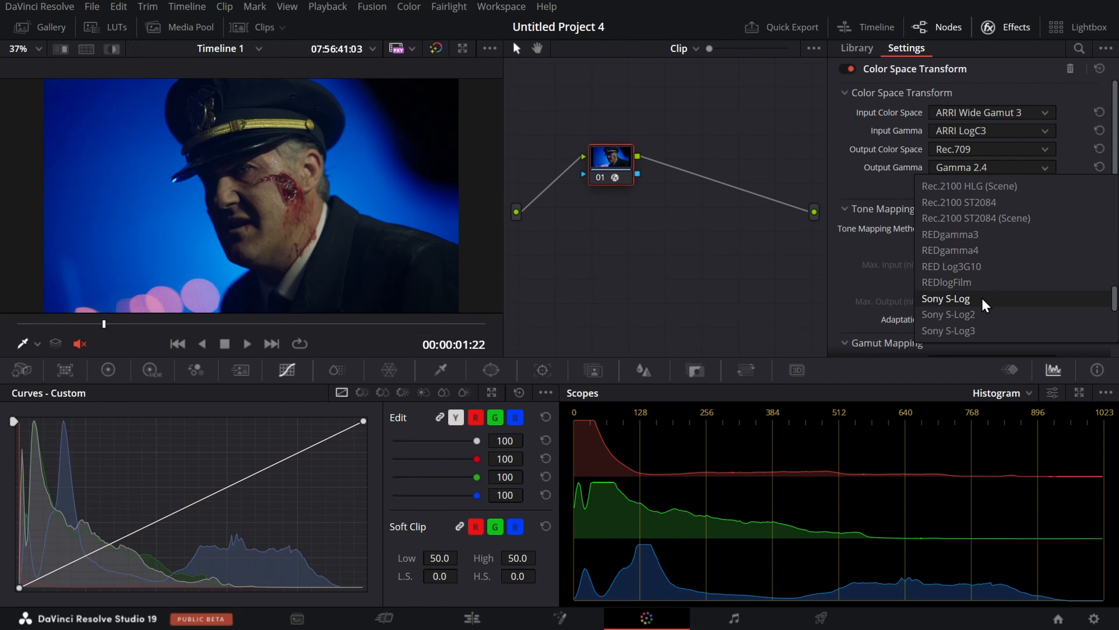
pyautogui.scroll(8, 989, 265)
pyautogui.scroll(-1, 974, 298)
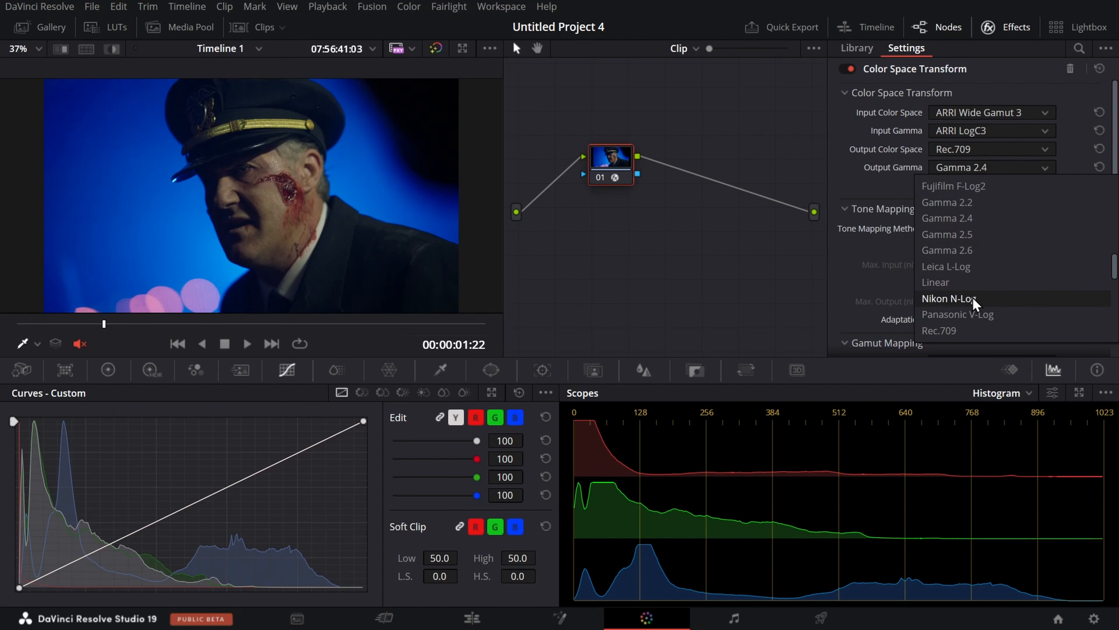
pyautogui.click(950, 330)
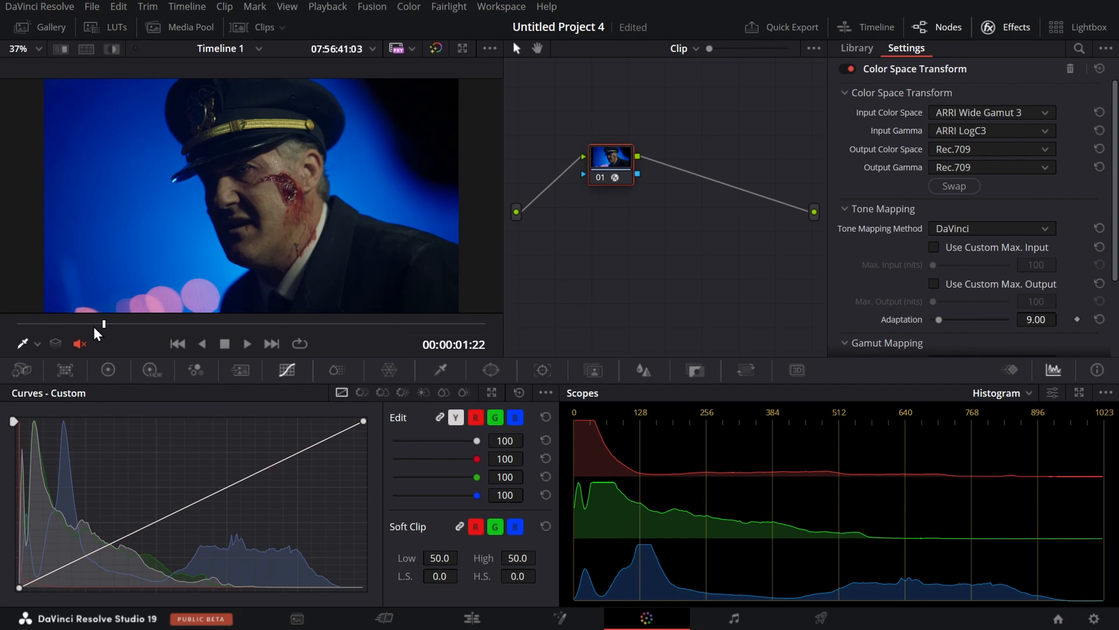
# Step: Move the playhead to 00:00:01:02 and examine the project's color management settings without changing them
pyautogui.moveTo(105, 324); pyautogui.dragTo(66, 326)
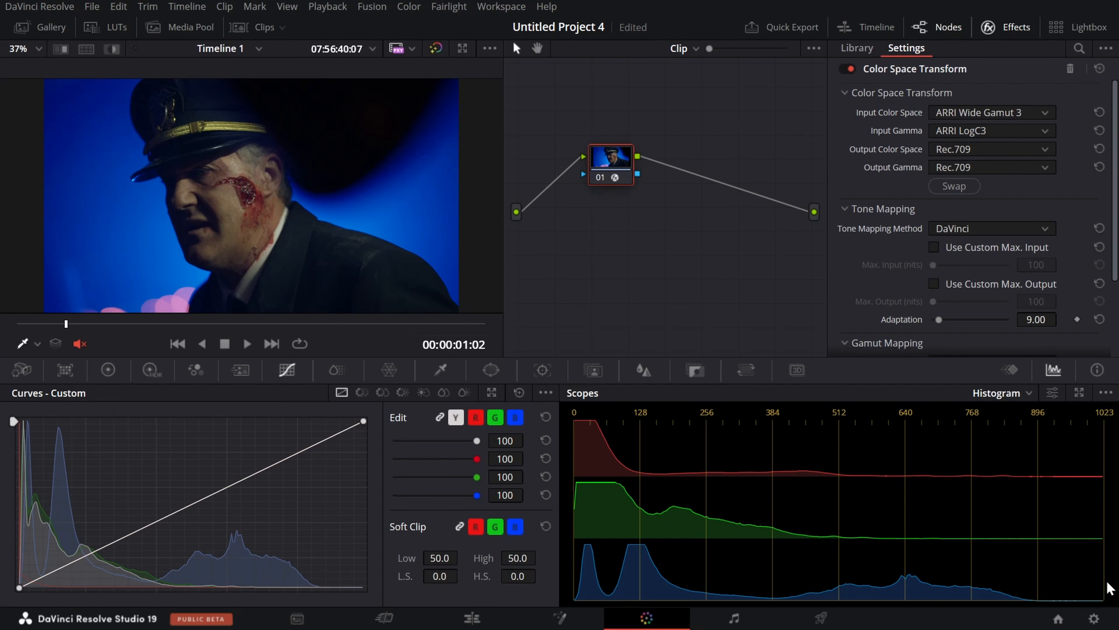
pyautogui.click(1098, 619)
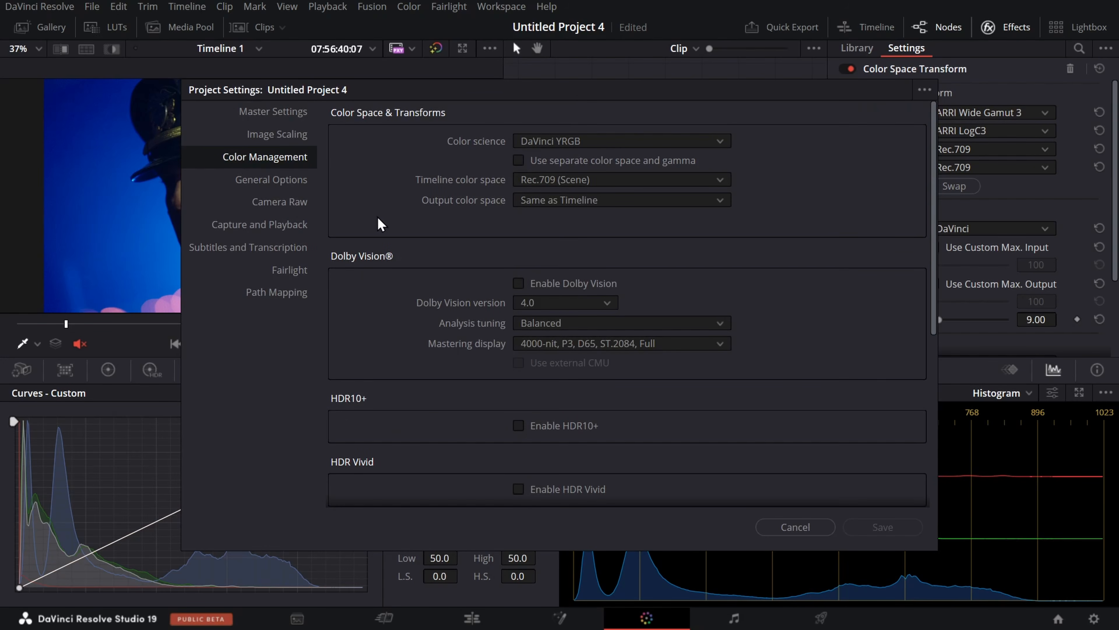
pyautogui.click(793, 527)
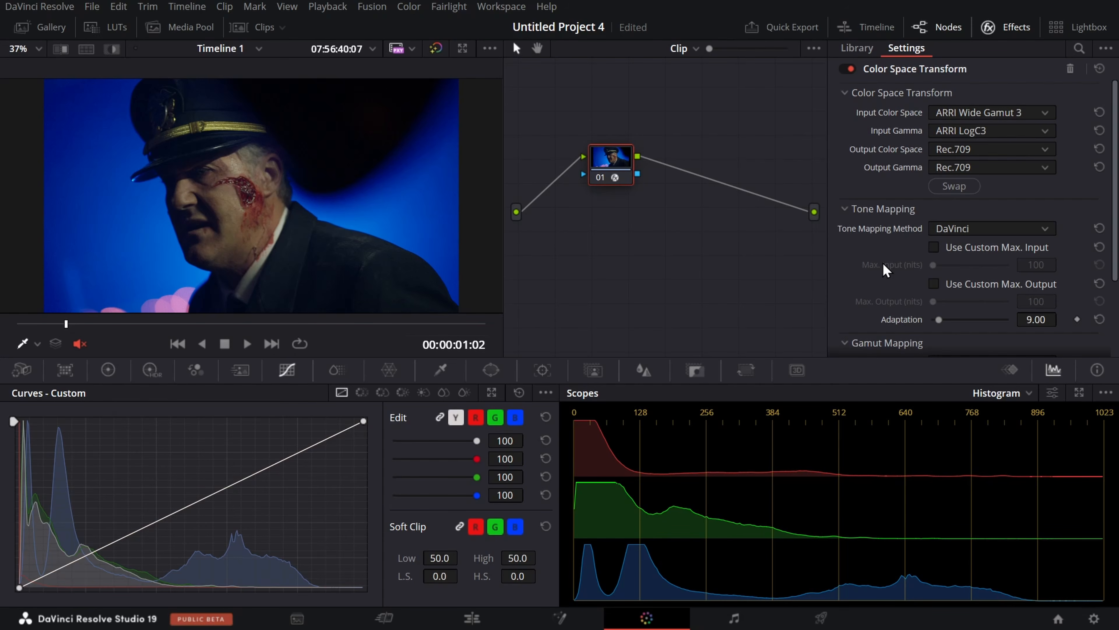
# Step: Save the project and compare the clip with its grade bypassed and enabled
pyautogui.hotkey('ctrl', 's')
pyautogui.click(436, 48)
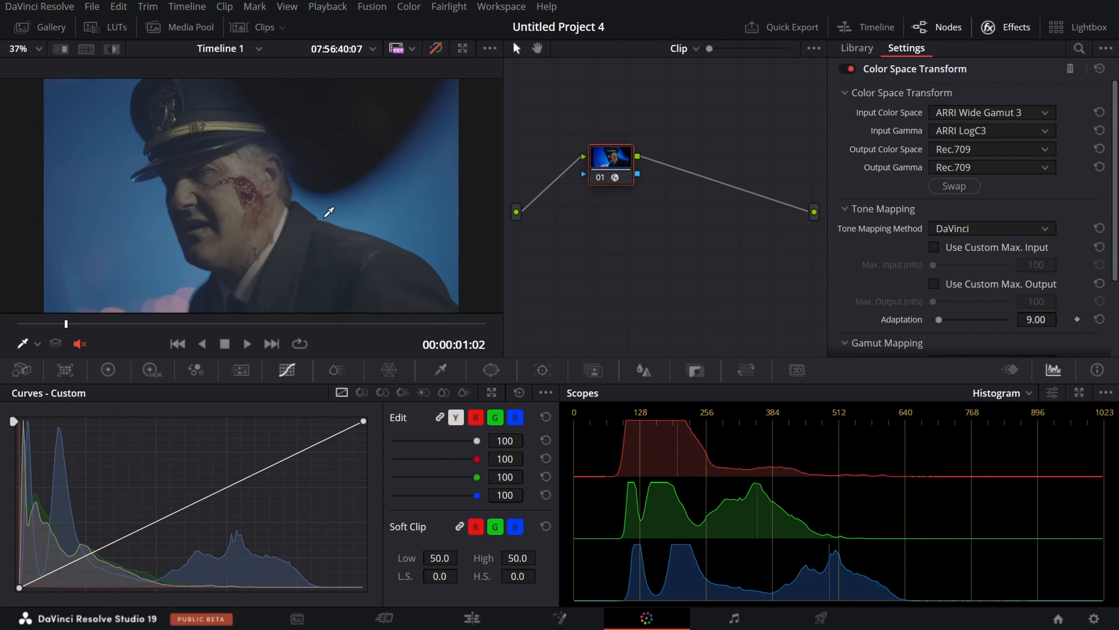
pyautogui.click(436, 47)
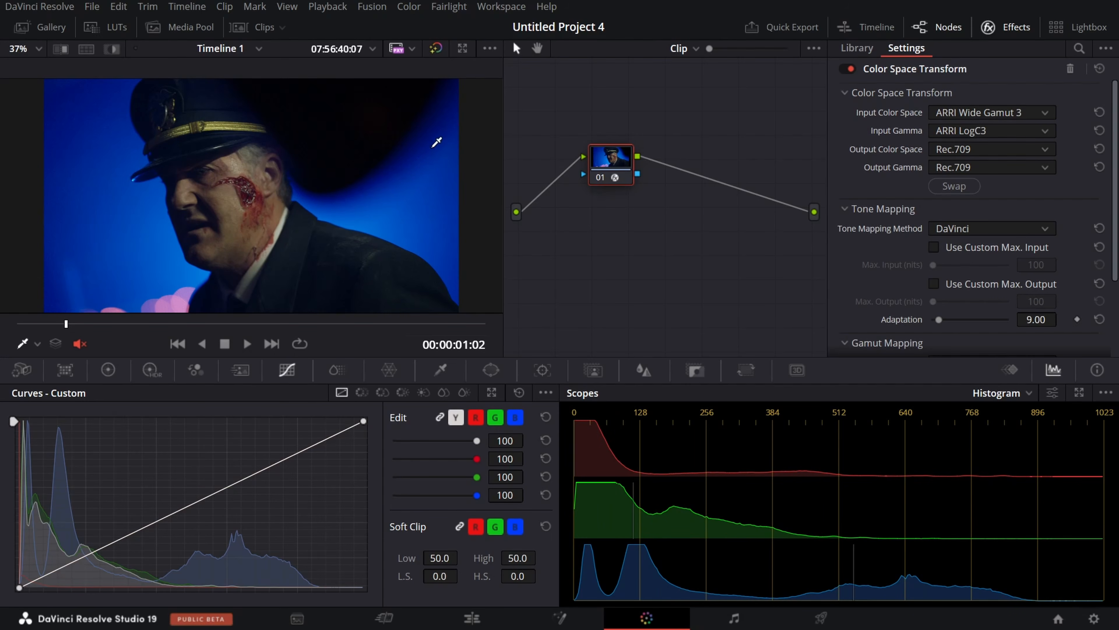
# Step: On the frame at 00:00:02:01, try Luminance Mapping, Saturation Preserving and None as the Color Space Transform's tone mapping method
pyautogui.moveTo(55, 326); pyautogui.dragTo(110, 342)
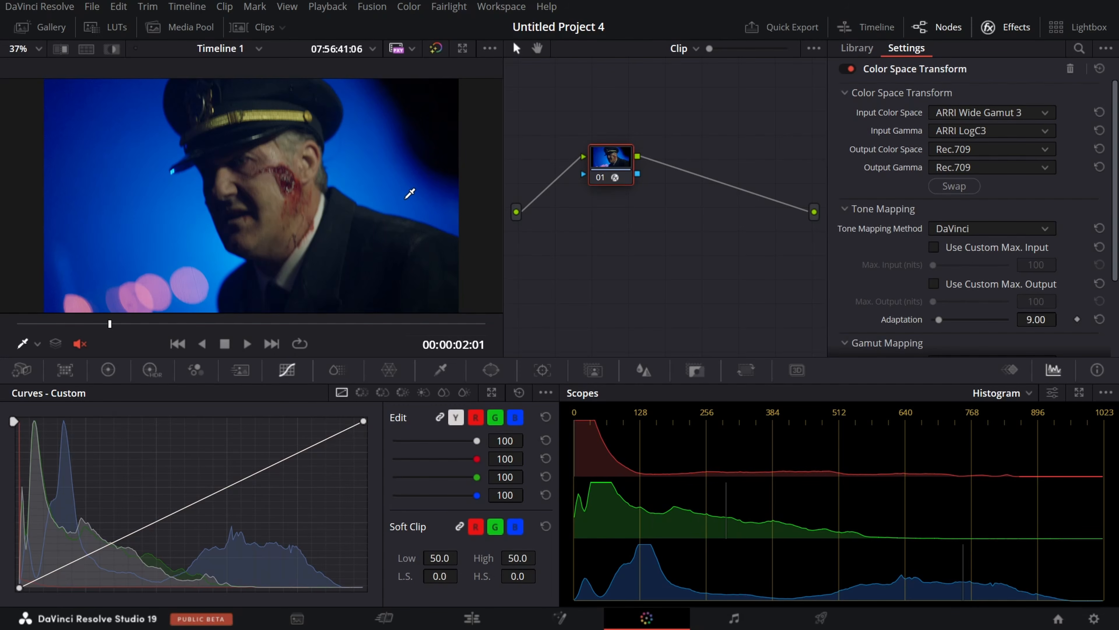
pyautogui.scroll(-3, 972, 269)
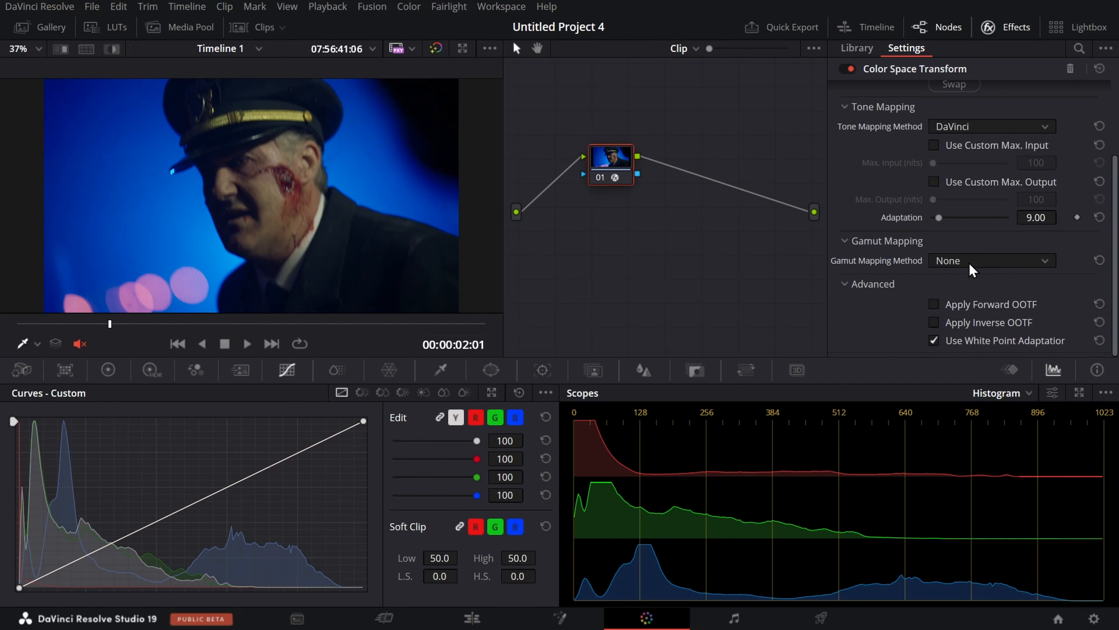
pyautogui.scroll(3, 995, 295)
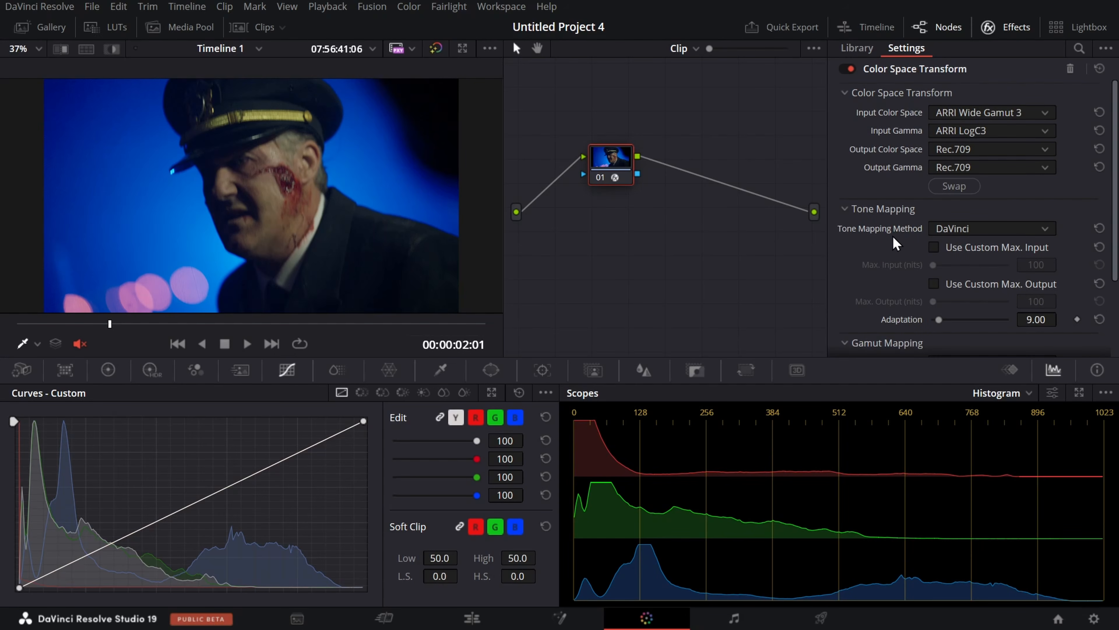
pyautogui.click(966, 232)
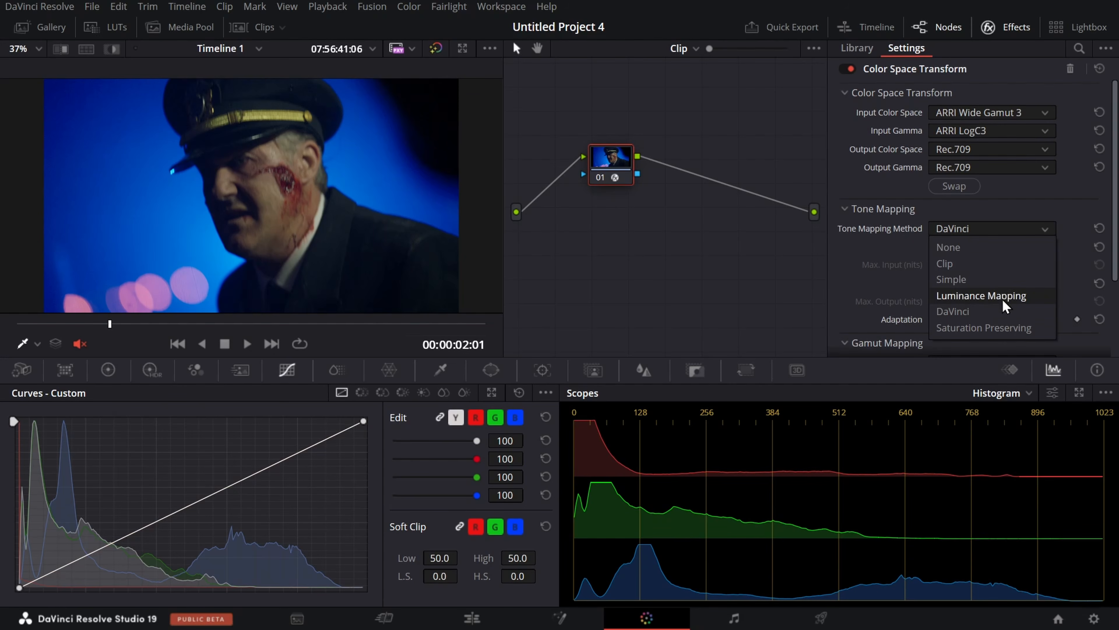
pyautogui.click(981, 296)
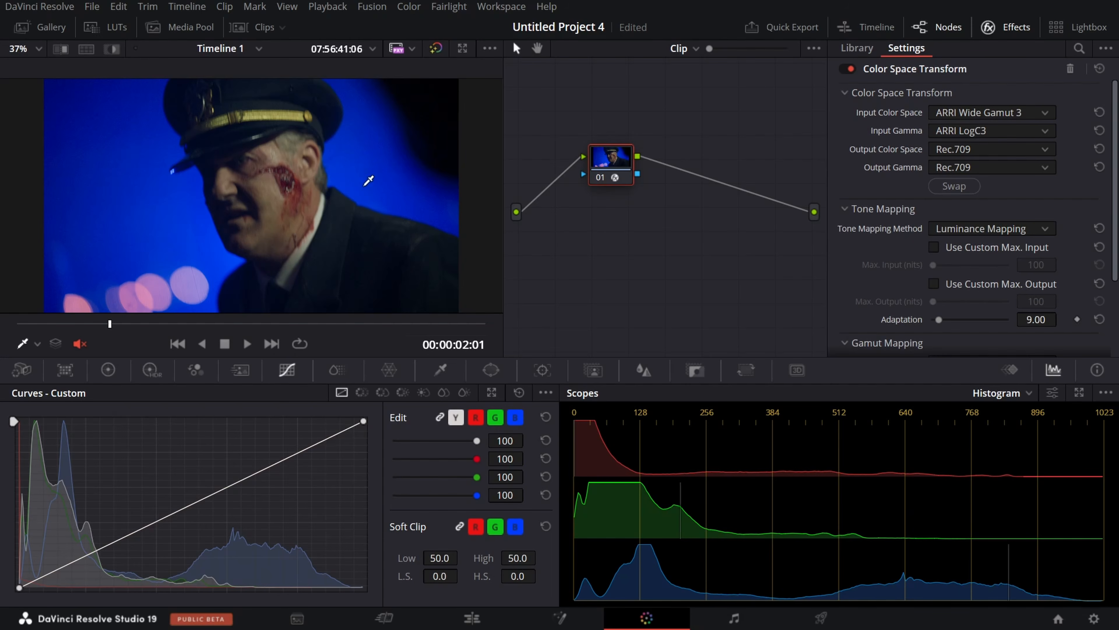
pyautogui.click(948, 229)
pyautogui.click(956, 329)
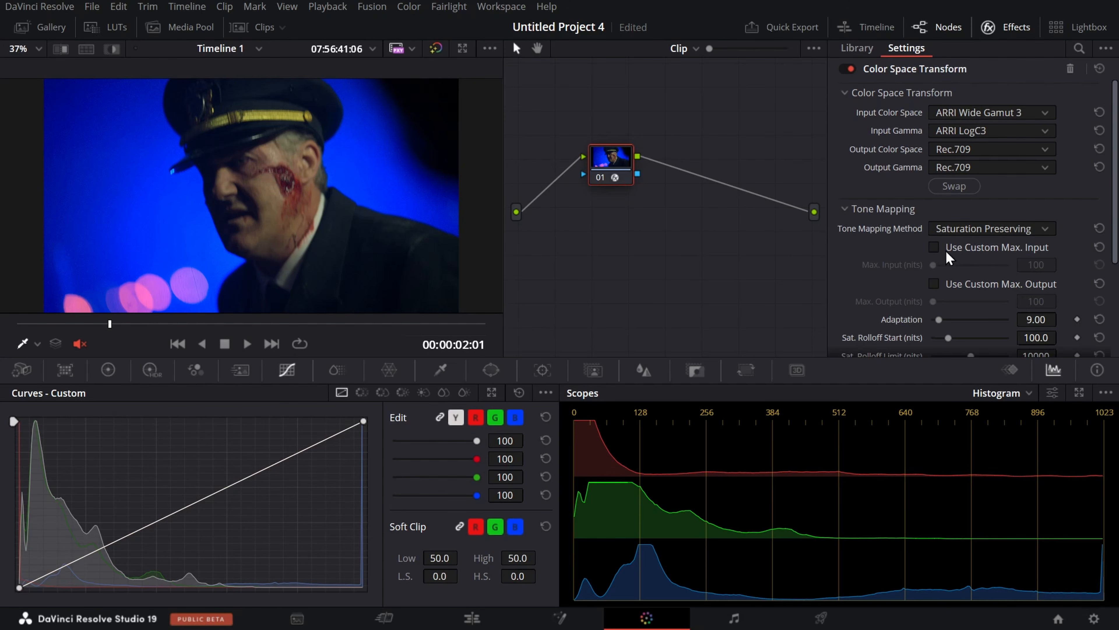
pyautogui.click(947, 229)
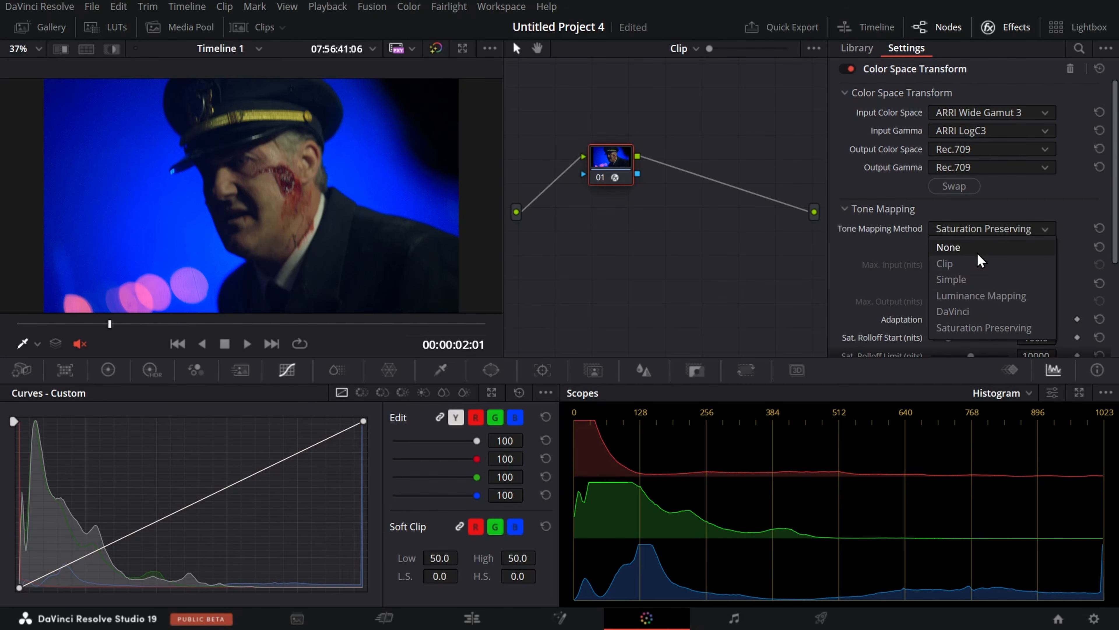
pyautogui.click(983, 248)
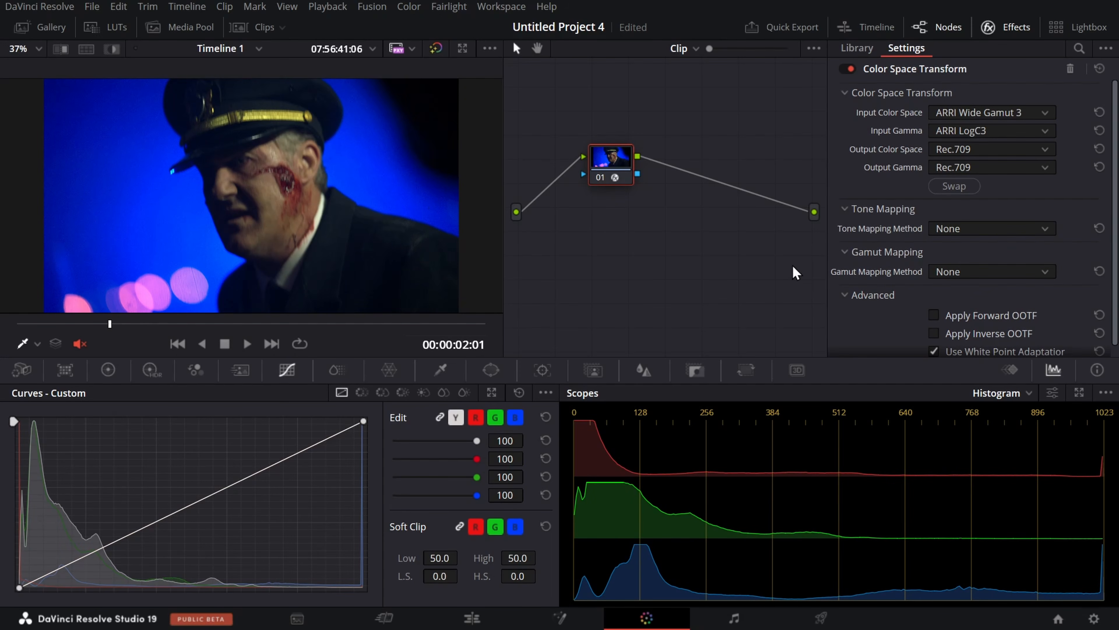
# Step: Compare Luminance Mapping with Saturation Preserving and set the tone mapping method to Luminance Mapping
pyautogui.click(1012, 230)
pyautogui.click(990, 290)
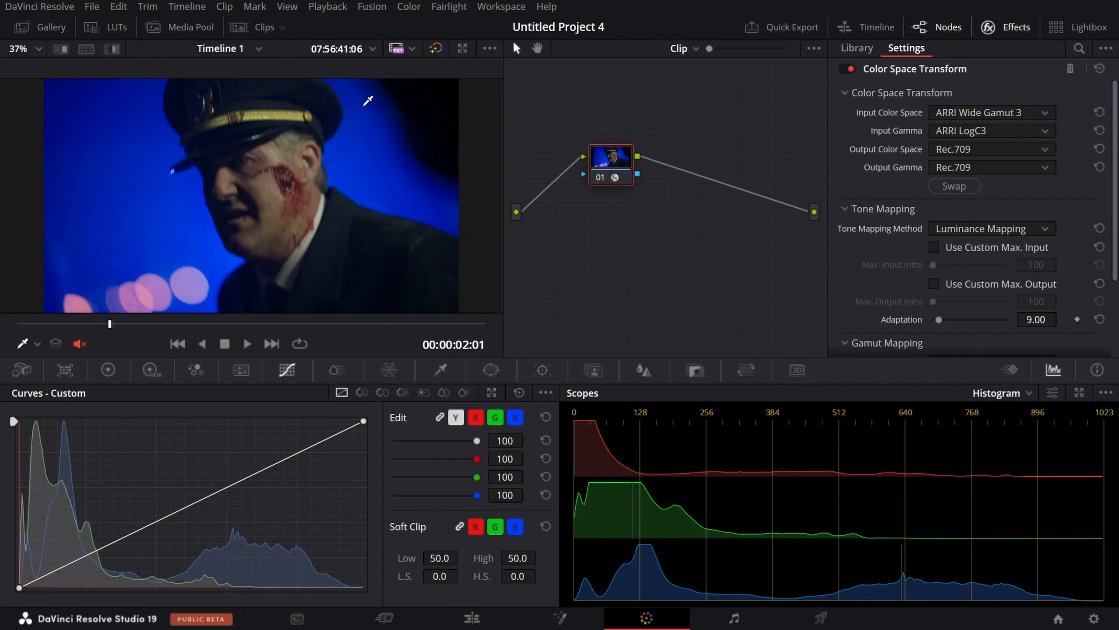
pyautogui.click(984, 229)
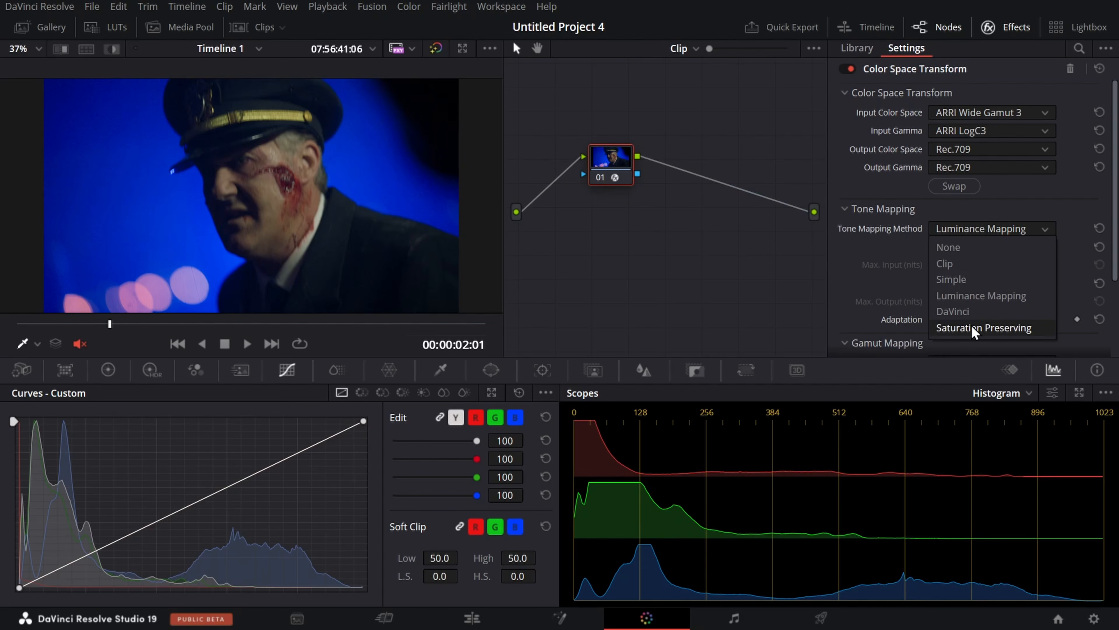
pyautogui.click(1006, 331)
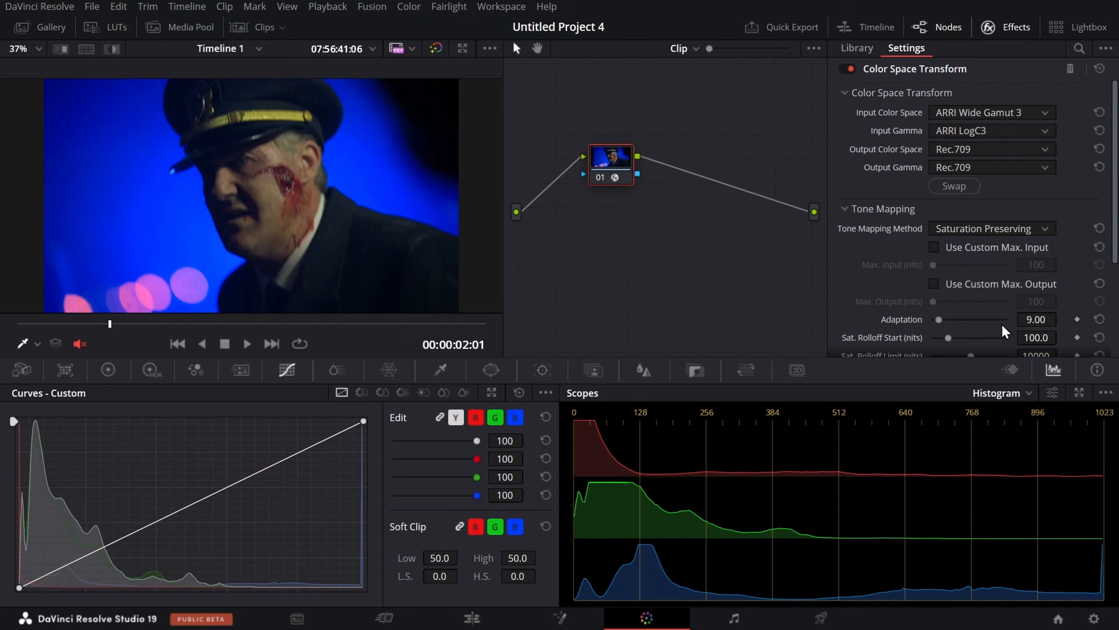
pyautogui.click(961, 230)
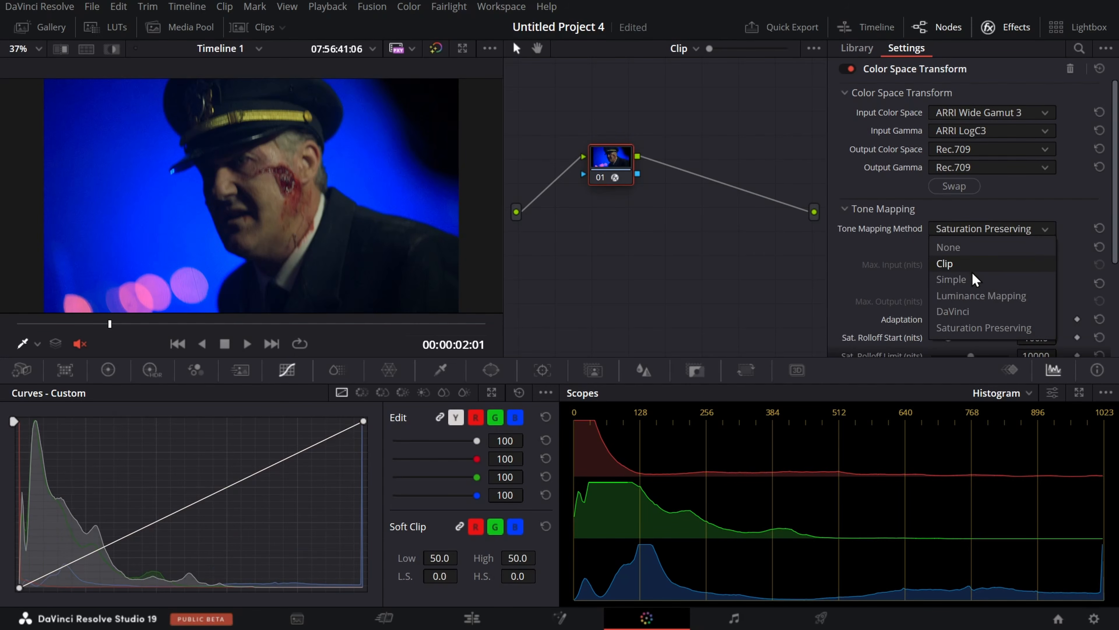
pyautogui.click(987, 303)
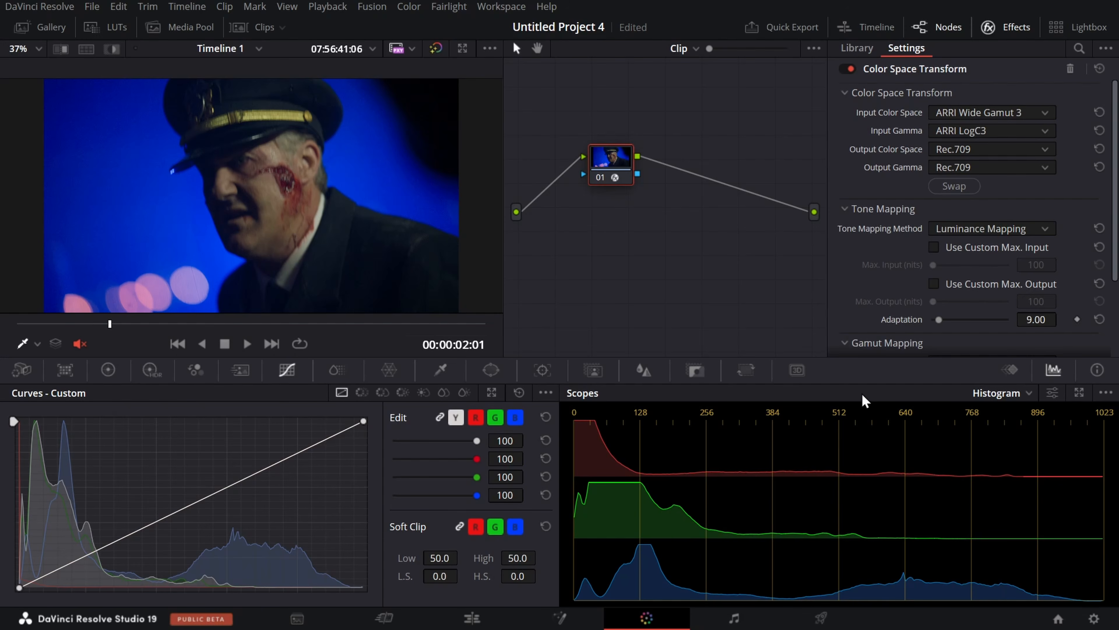
# Step: Set the gamut mapping method to Saturation Compression and review the available gamut and tone mapping methods
pyautogui.scroll(-3, 921, 295)
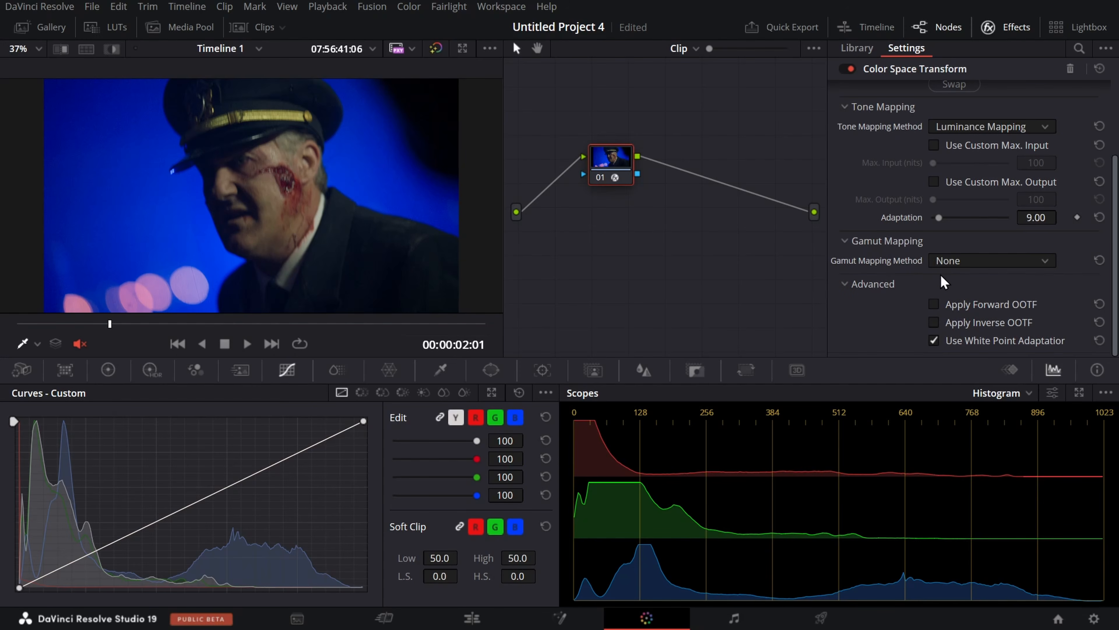
pyautogui.click(958, 265)
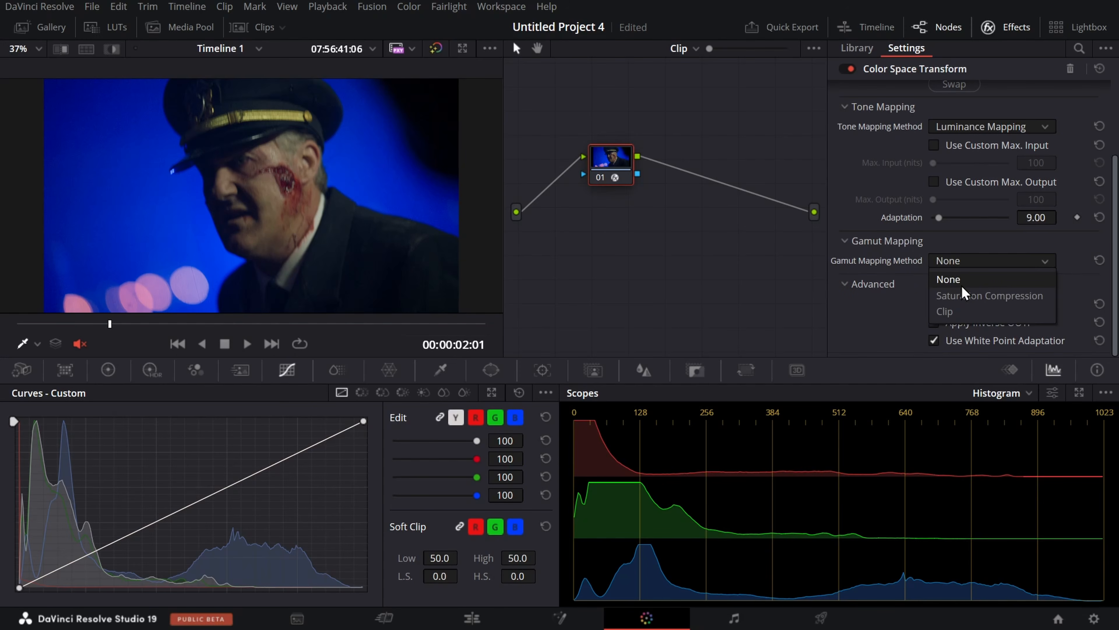
pyautogui.click(968, 296)
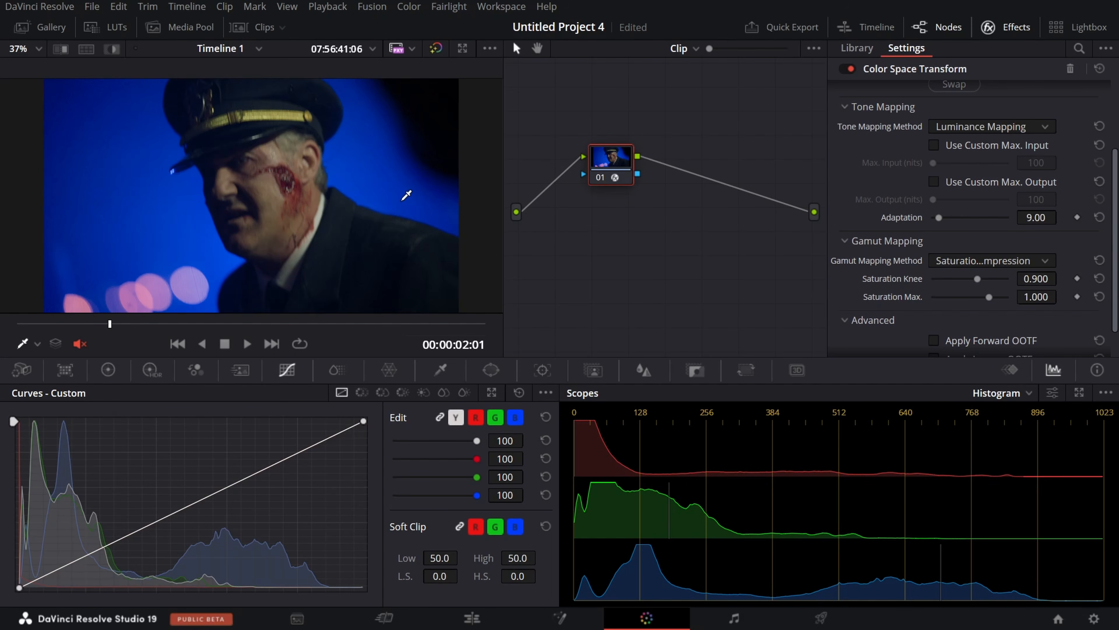
pyautogui.scroll(3, 945, 364)
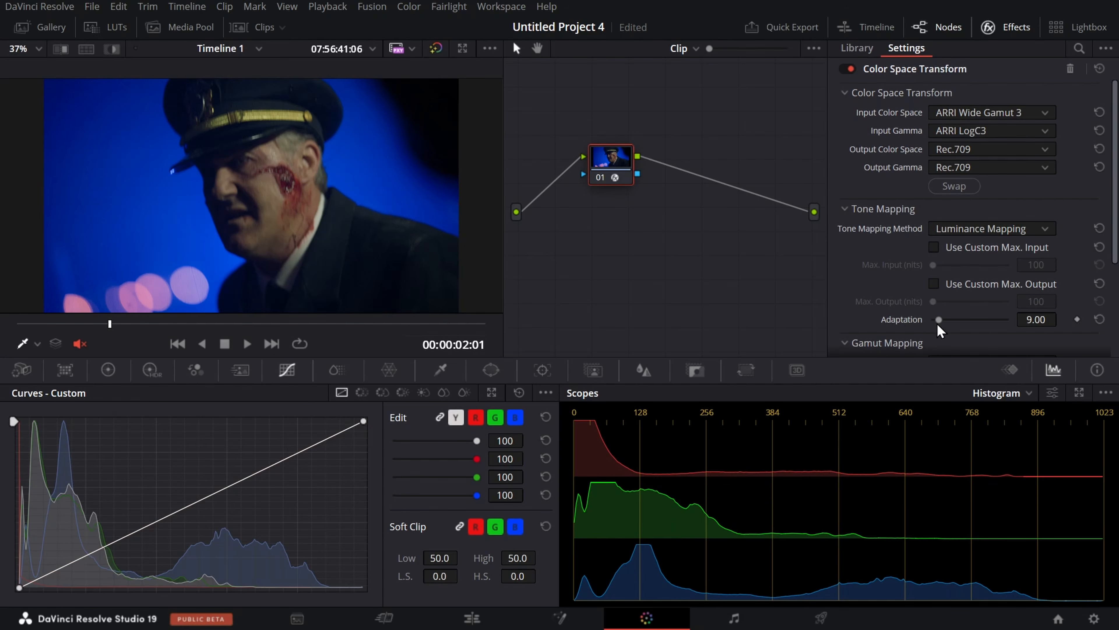
pyautogui.scroll(-3, 938, 327)
pyautogui.click(938, 232)
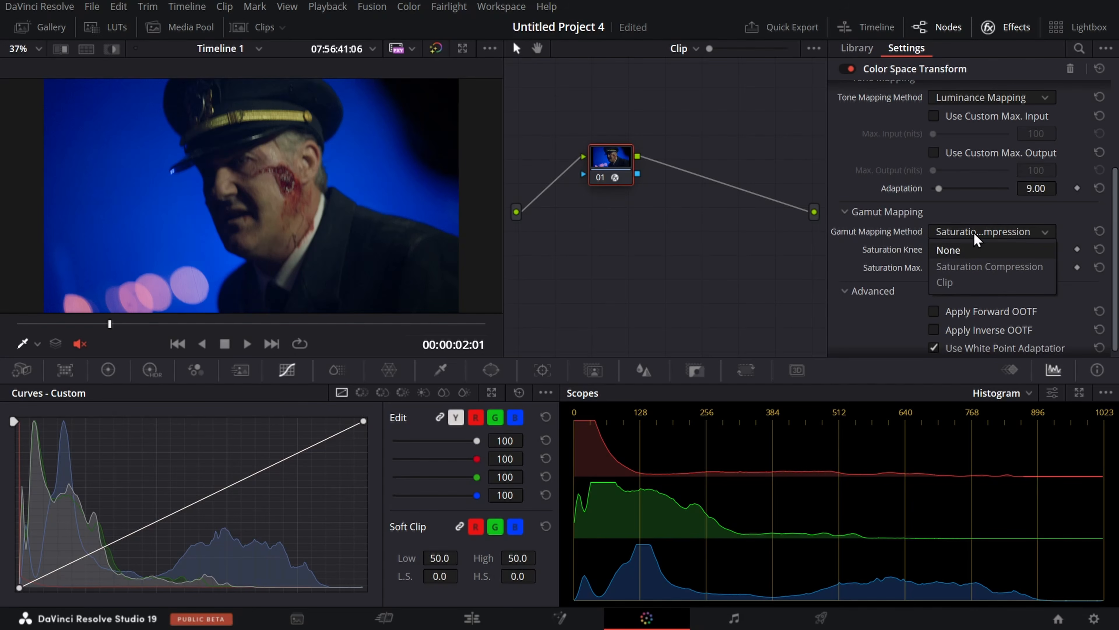
pyautogui.click(1016, 98)
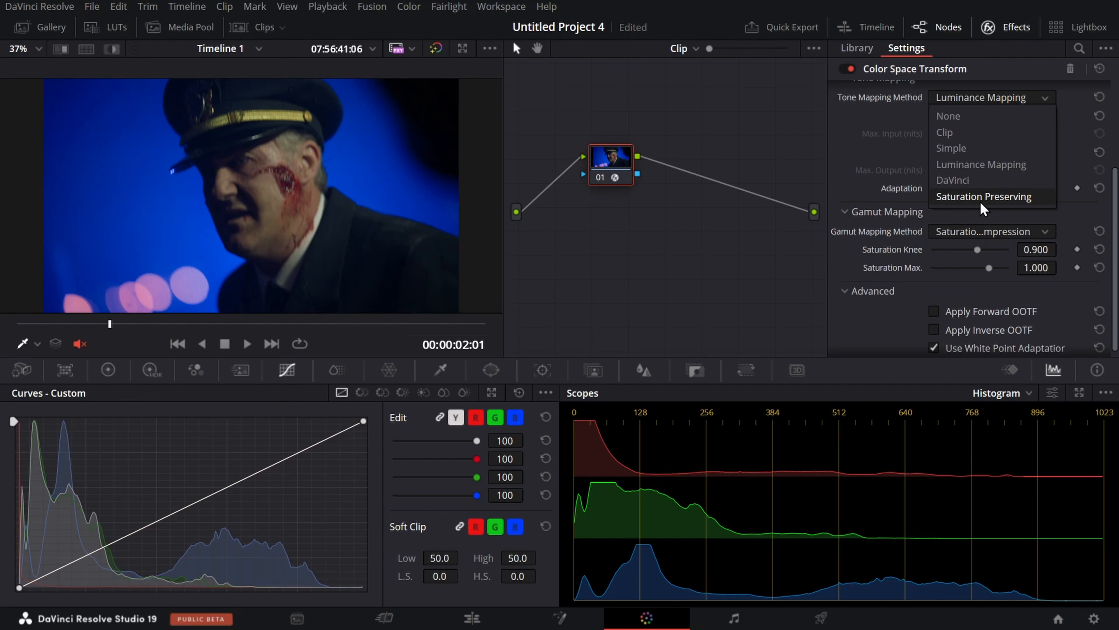
pyautogui.click(868, 176)
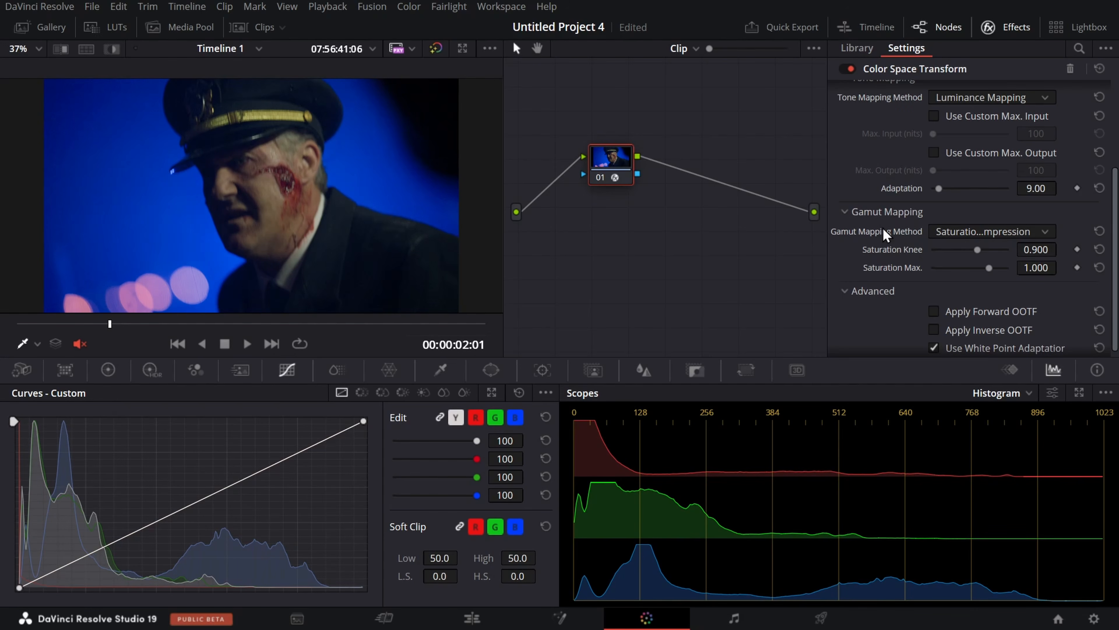
# Step: Try the tone mapping's adaptation range, set it to about 50.44 and save the project
pyautogui.moveTo(939, 188); pyautogui.dragTo(921, 214)
pyautogui.click(1100, 189)
pyautogui.moveTo(949, 190); pyautogui.dragTo(975, 194)
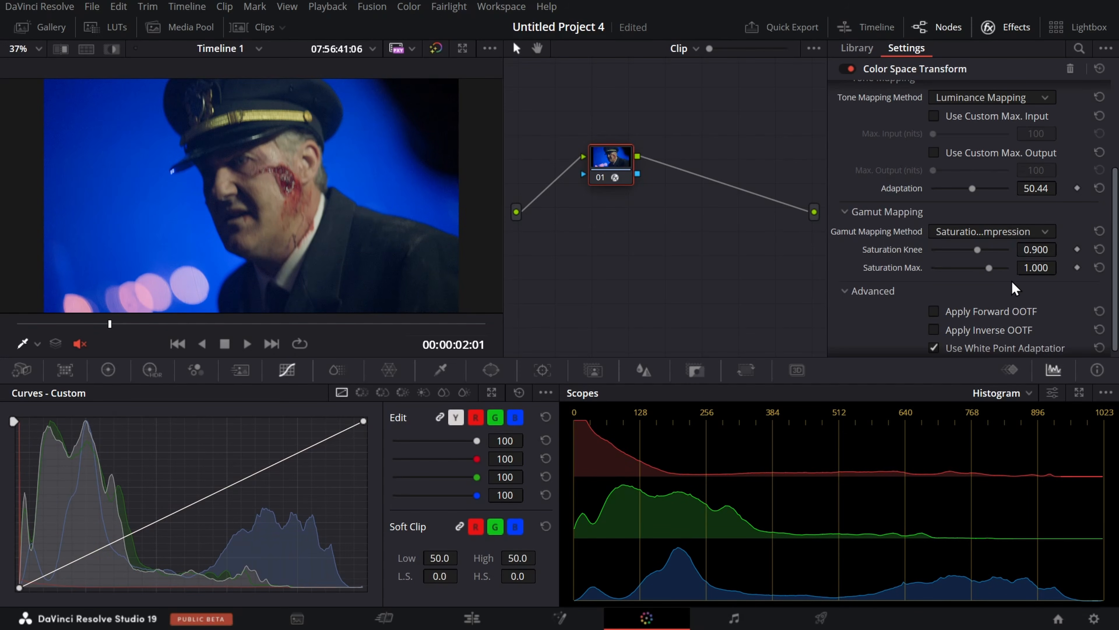
pyautogui.hotkey('ctrl', 's')
# Step: Lower the gamut mapping's Saturation Max. to about 0.802 and review the tone mapping methods
pyautogui.moveTo(988, 275)
pyautogui.mouseDown()
pyautogui.moveTo(948, 275)
pyautogui.moveTo(967, 276)
pyautogui.mouseUp()
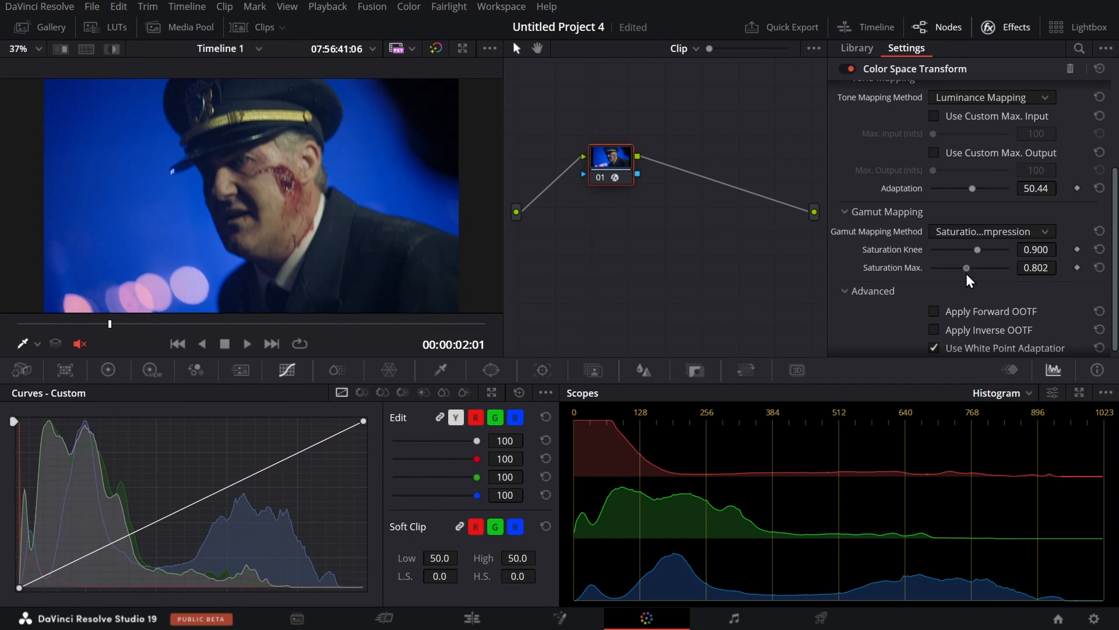
pyautogui.scroll(3, 1040, 214)
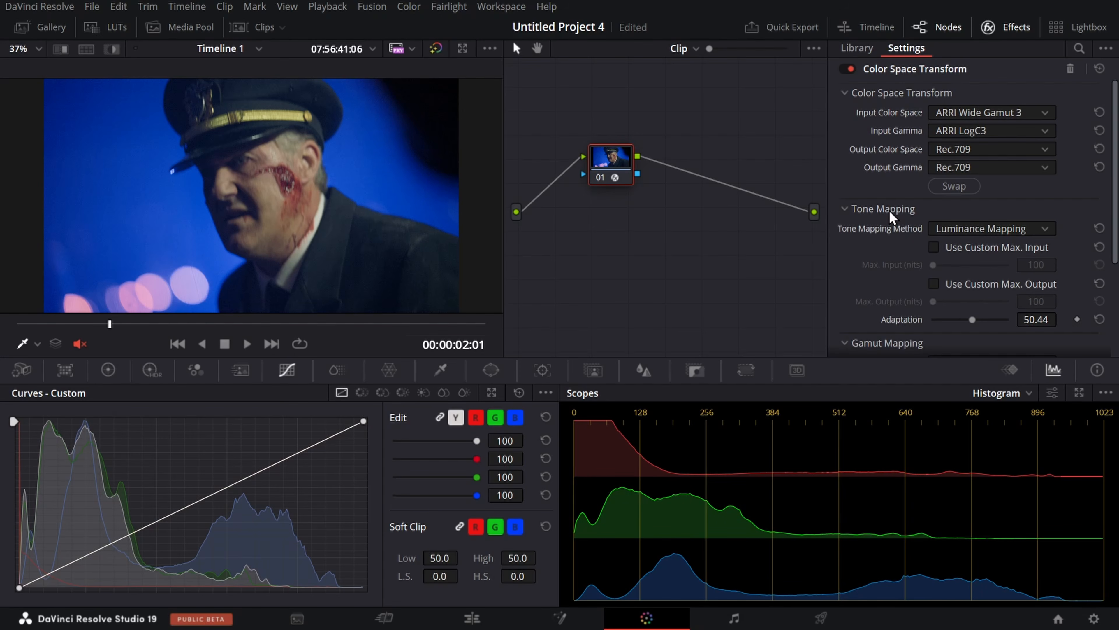
pyautogui.scroll(-3, 893, 216)
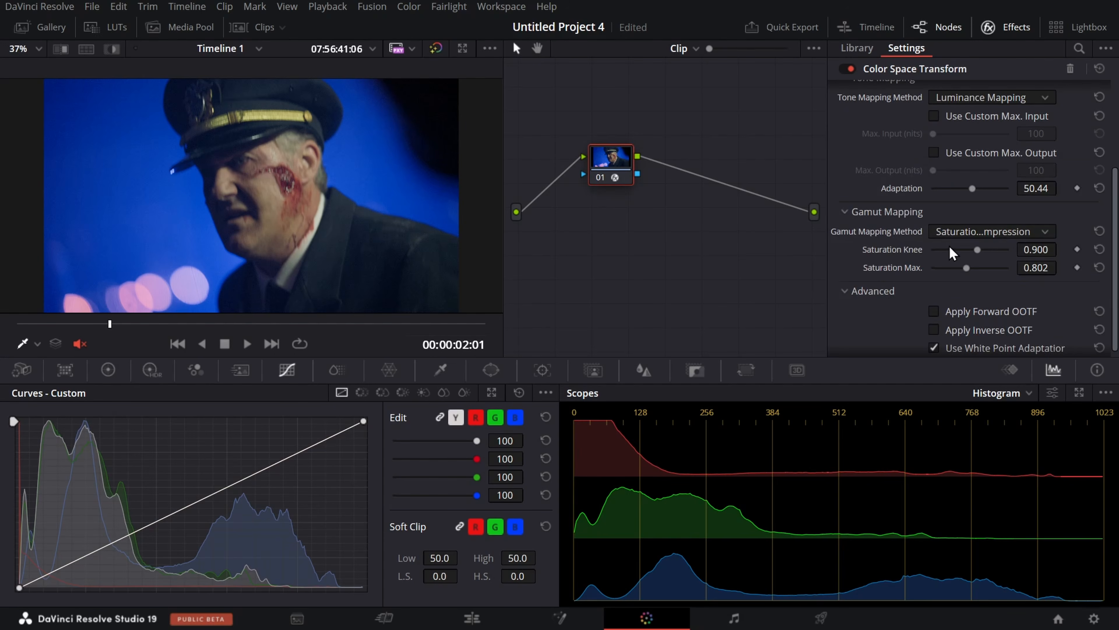
pyautogui.click(992, 97)
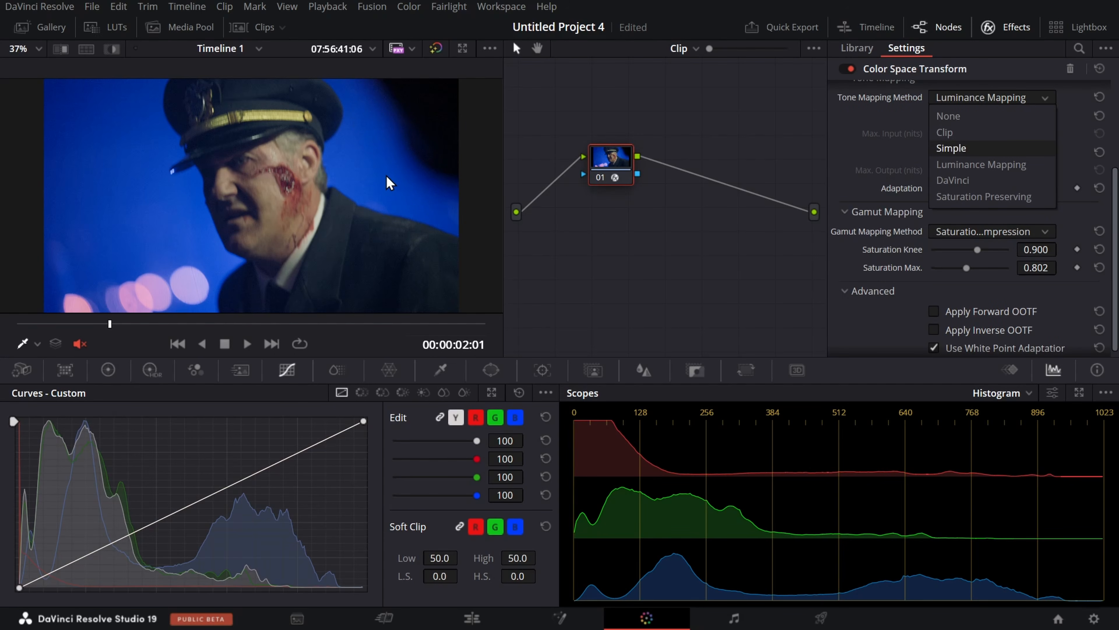
# Step: Save the project and reset the grade of node 01
pyautogui.scroll(3, 1095, 174)
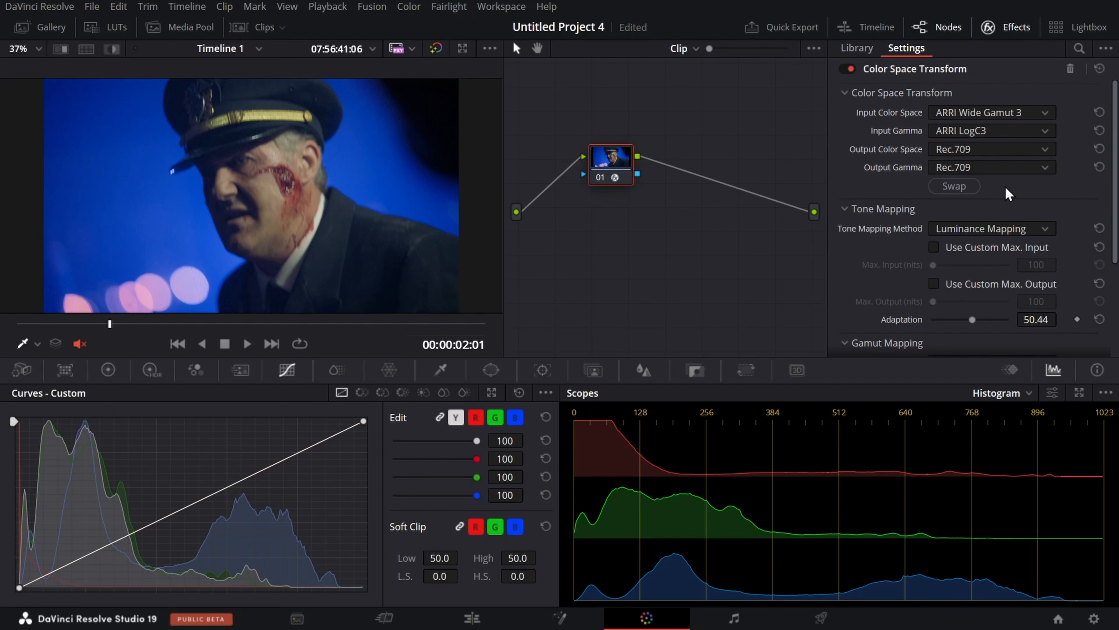
pyautogui.hotkey('ctrl', 's')
pyautogui.rightClick(605, 166)
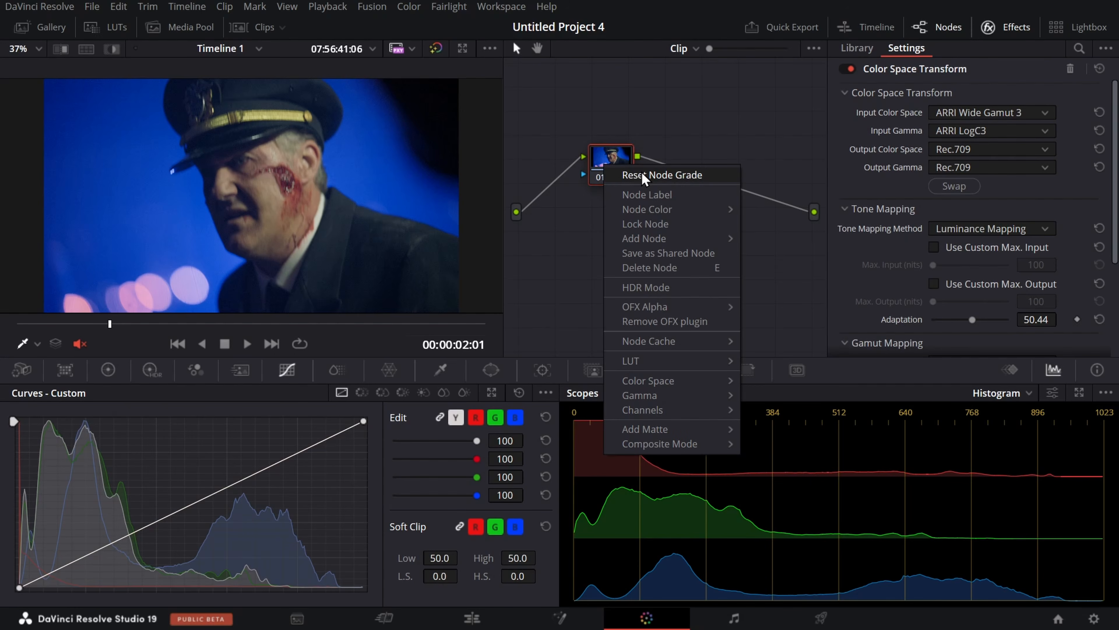
pyautogui.click(643, 175)
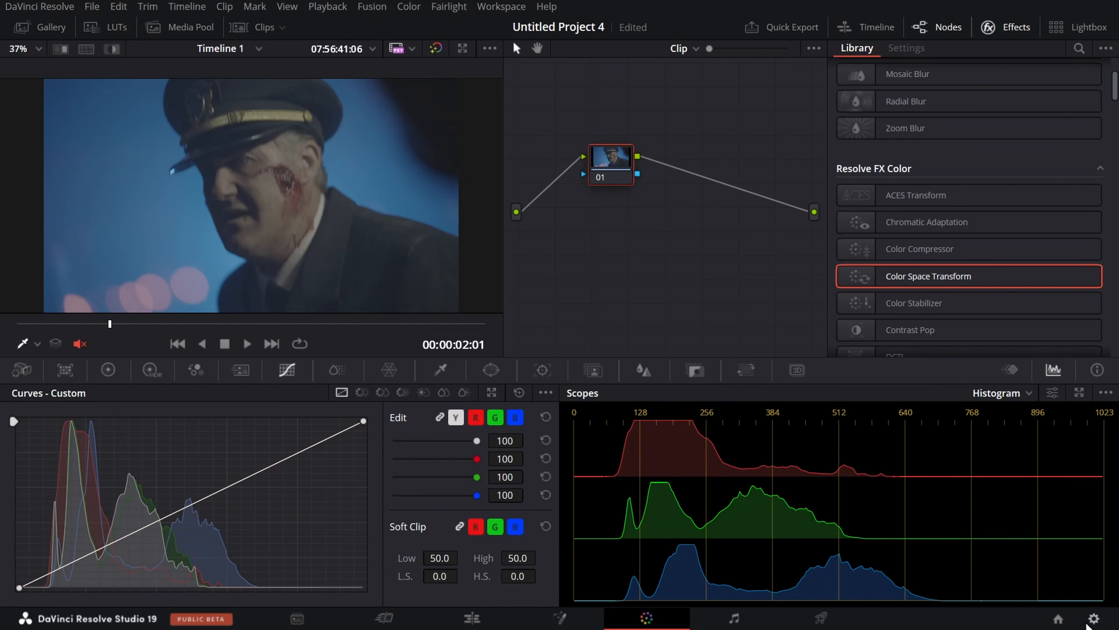
# Step: Set the project's color science to DaVinci YRGB Color Managed in the color management settings
pyautogui.click(1092, 619)
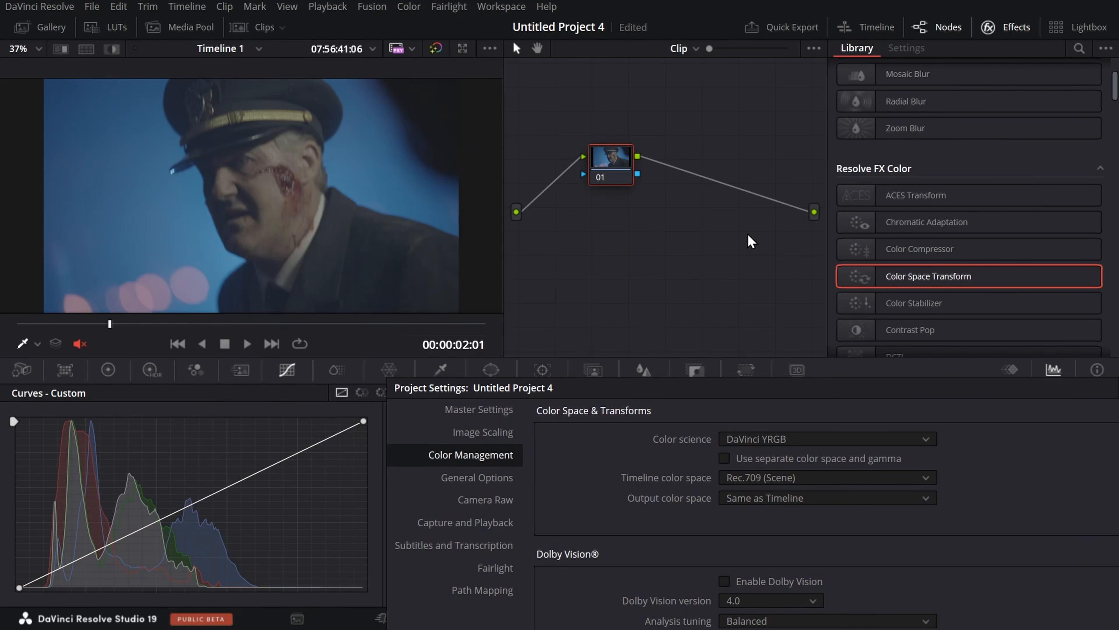
pyautogui.moveTo(1004, 385); pyautogui.dragTo(953, 326)
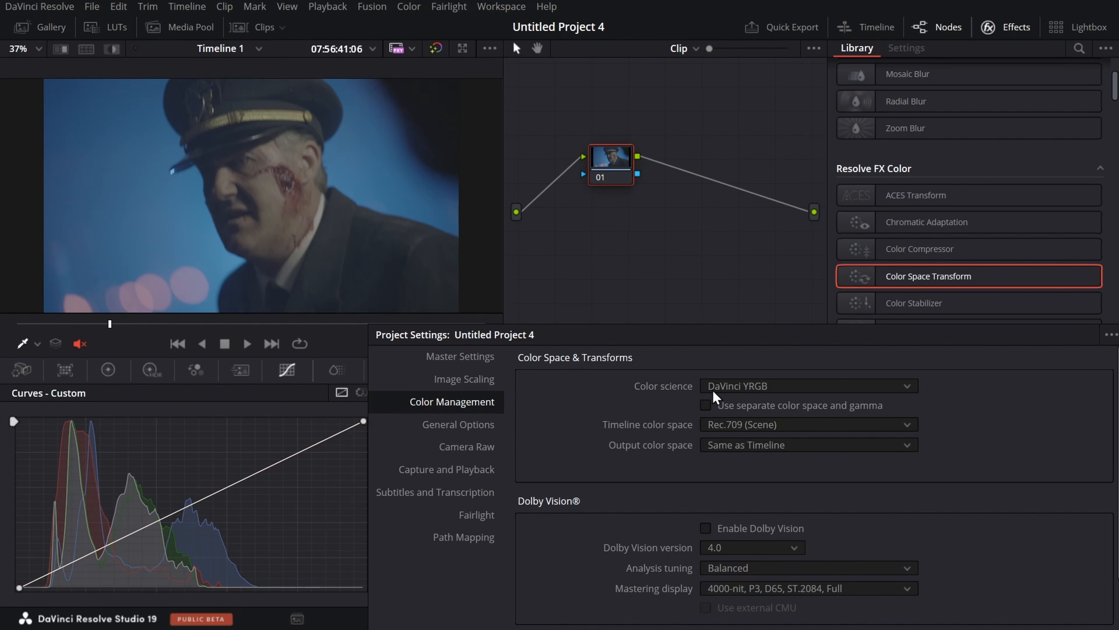
pyautogui.click(772, 387)
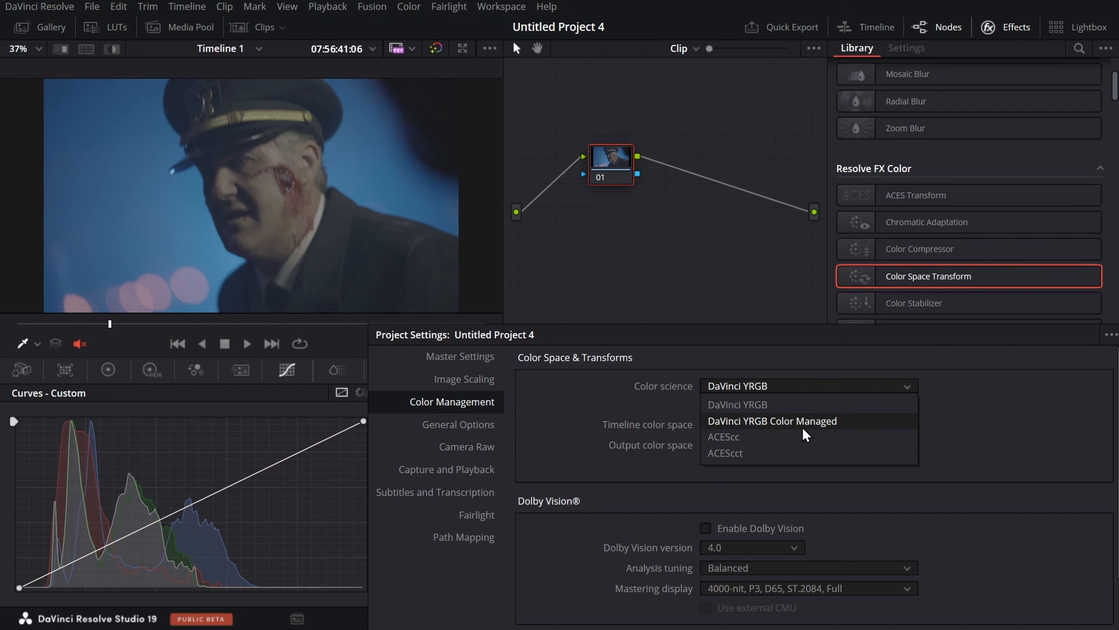
pyautogui.click(777, 405)
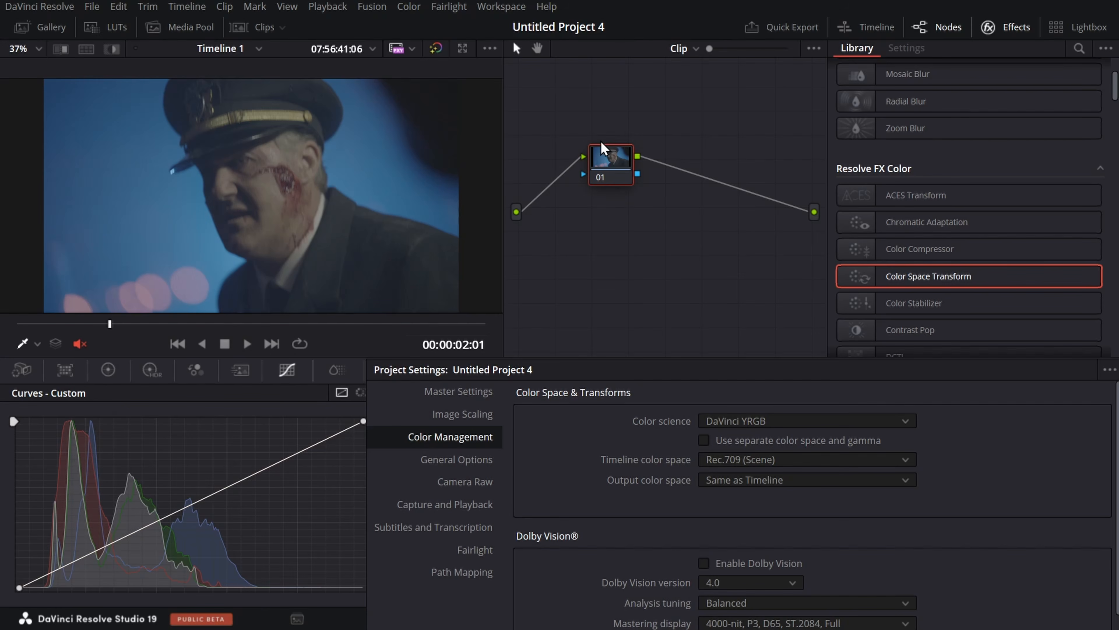
pyautogui.click(818, 421)
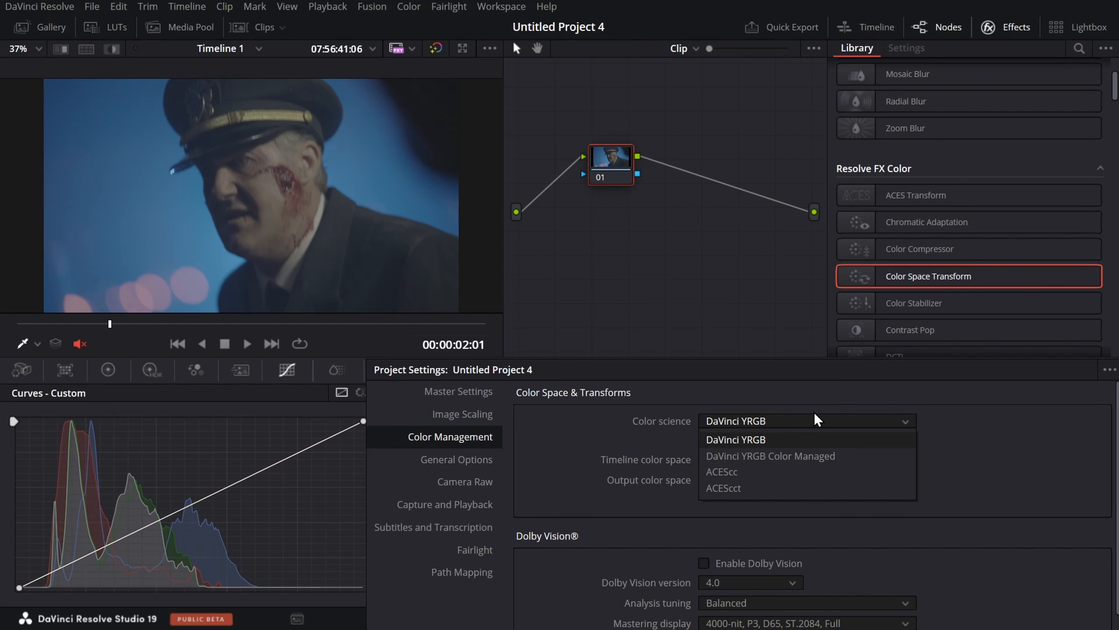
pyautogui.click(816, 459)
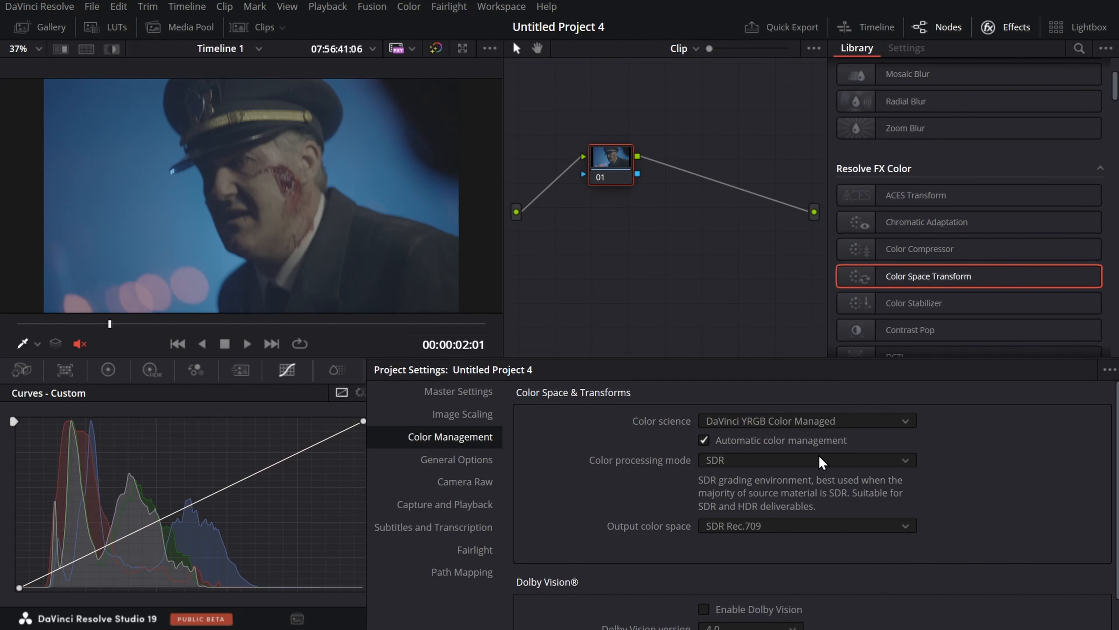
# Step: Turn off automatic color management and set the color processing mode to Custom
pyautogui.moveTo(922, 379); pyautogui.dragTo(914, 202)
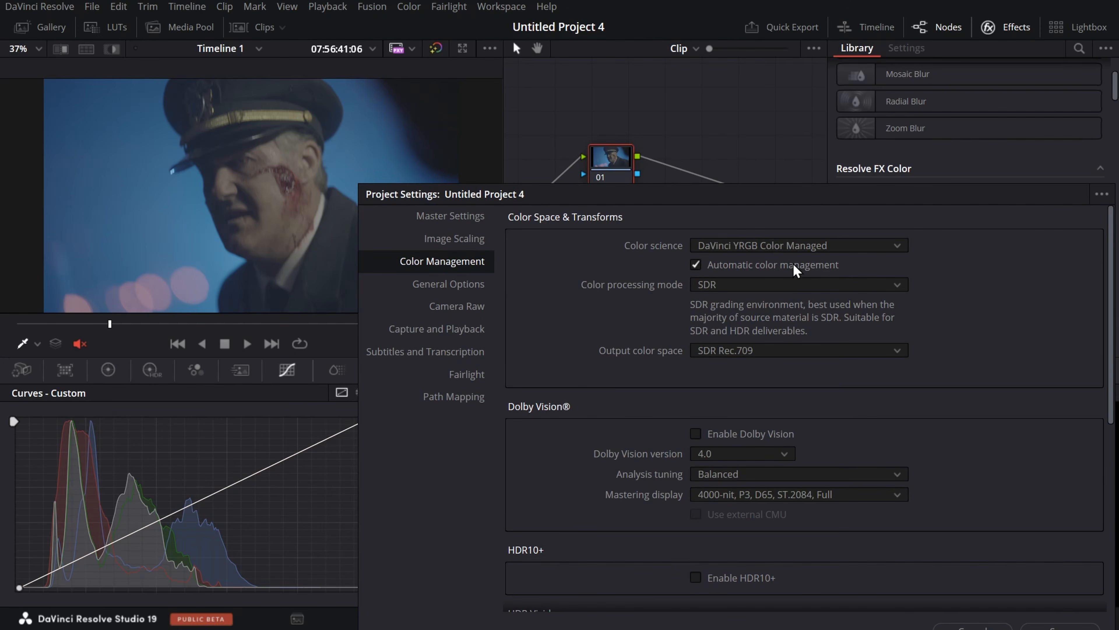
pyautogui.moveTo(694, 196); pyautogui.dragTo(580, 270)
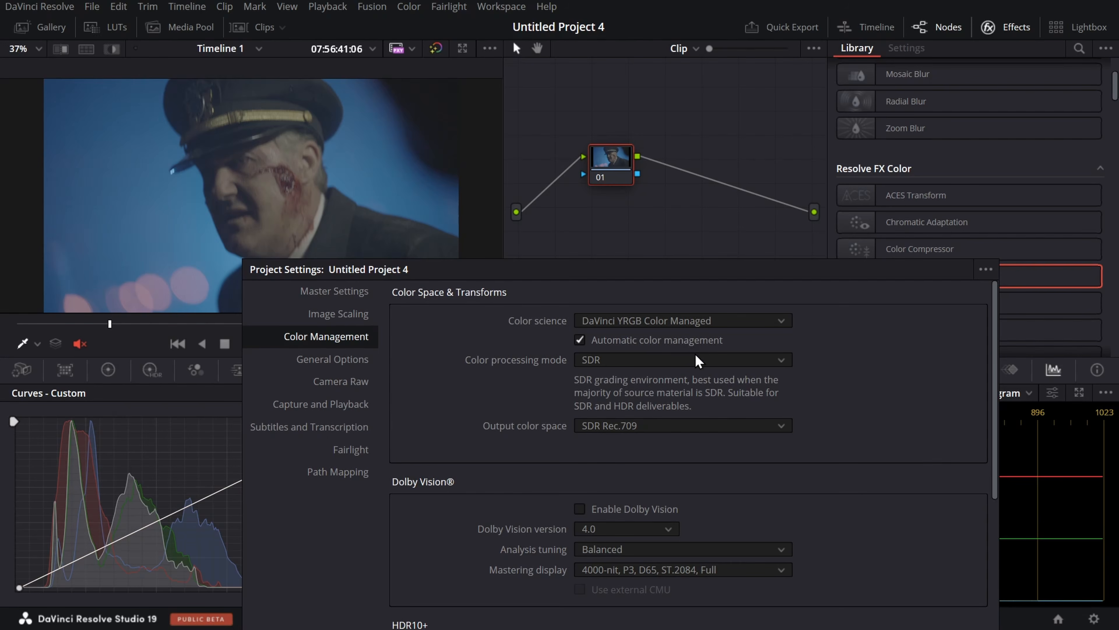
pyautogui.click(581, 341)
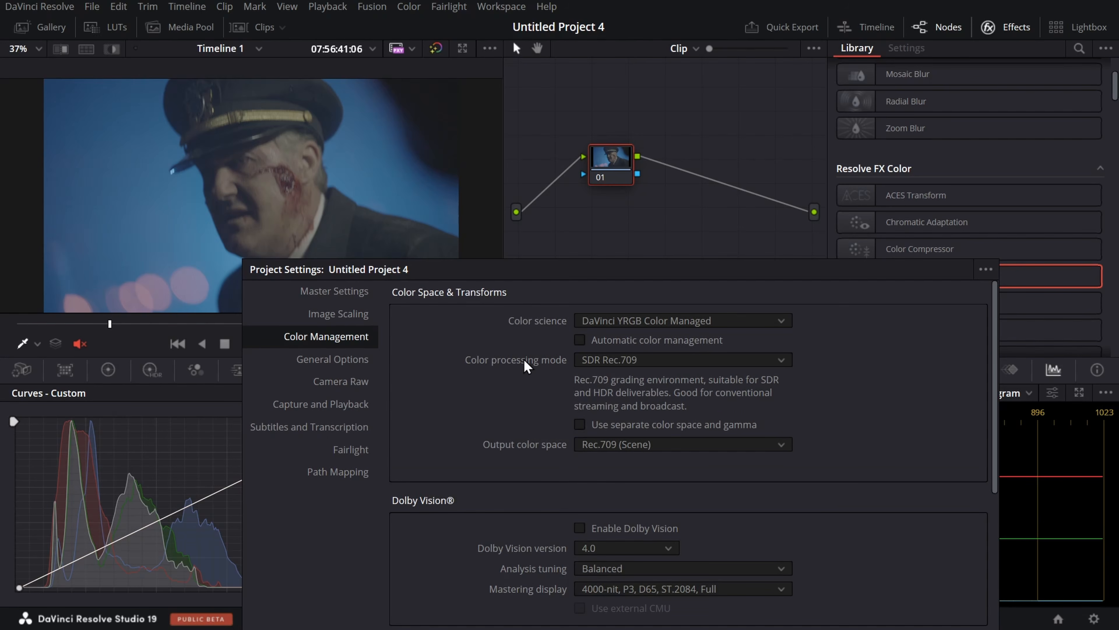
pyautogui.moveTo(664, 274); pyautogui.dragTo(684, 188)
pyautogui.click(727, 271)
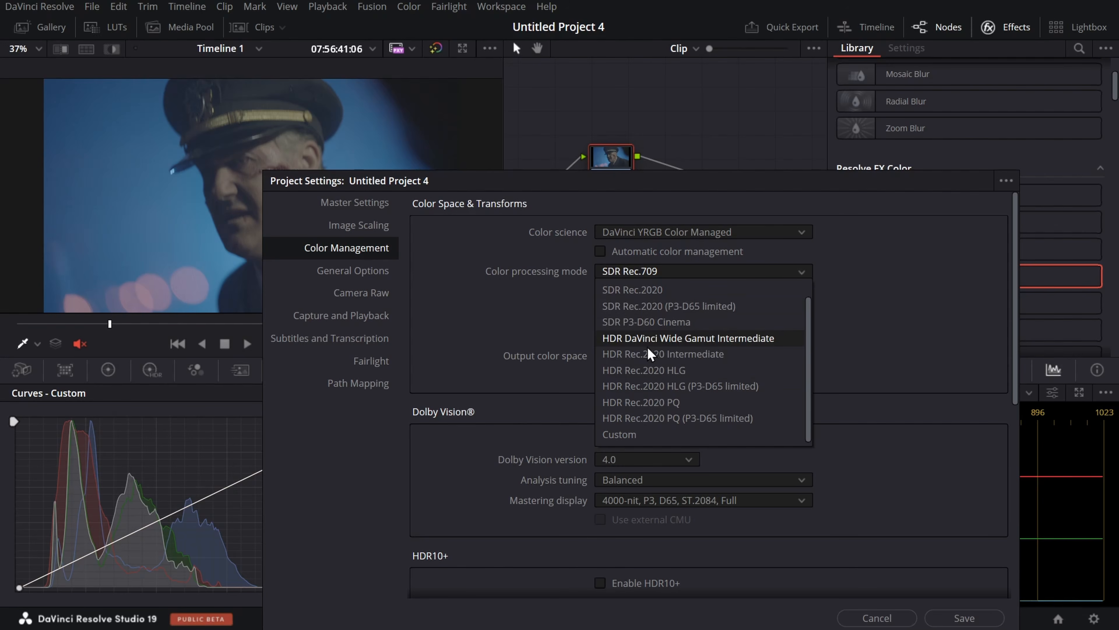
pyautogui.click(629, 435)
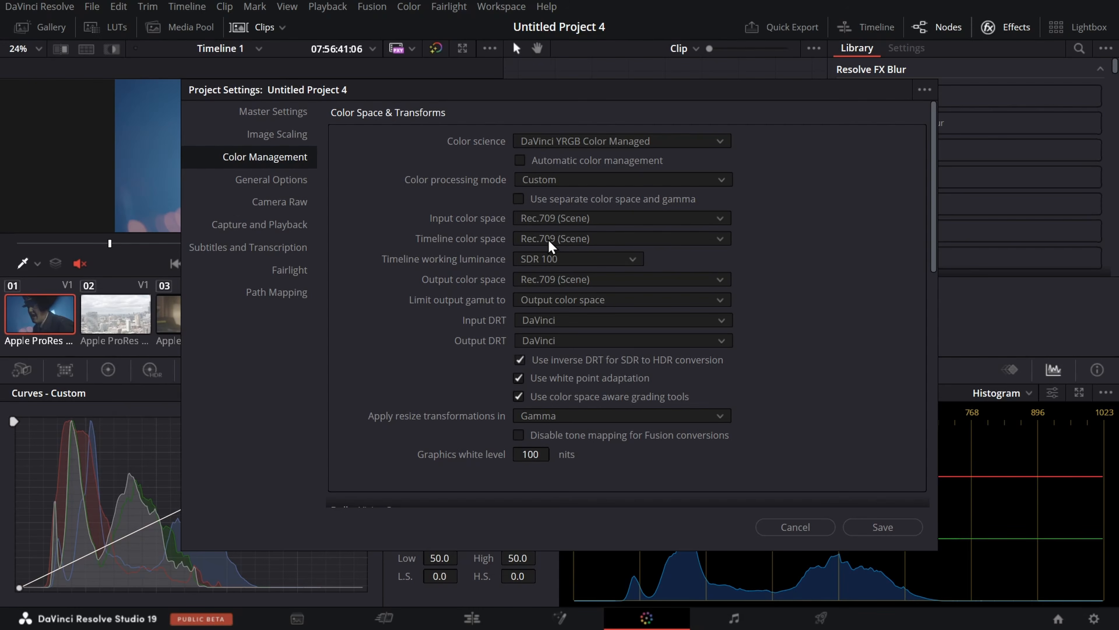
# Step: Set the project's input color space to ARRI LogC3
pyautogui.click(589, 220)
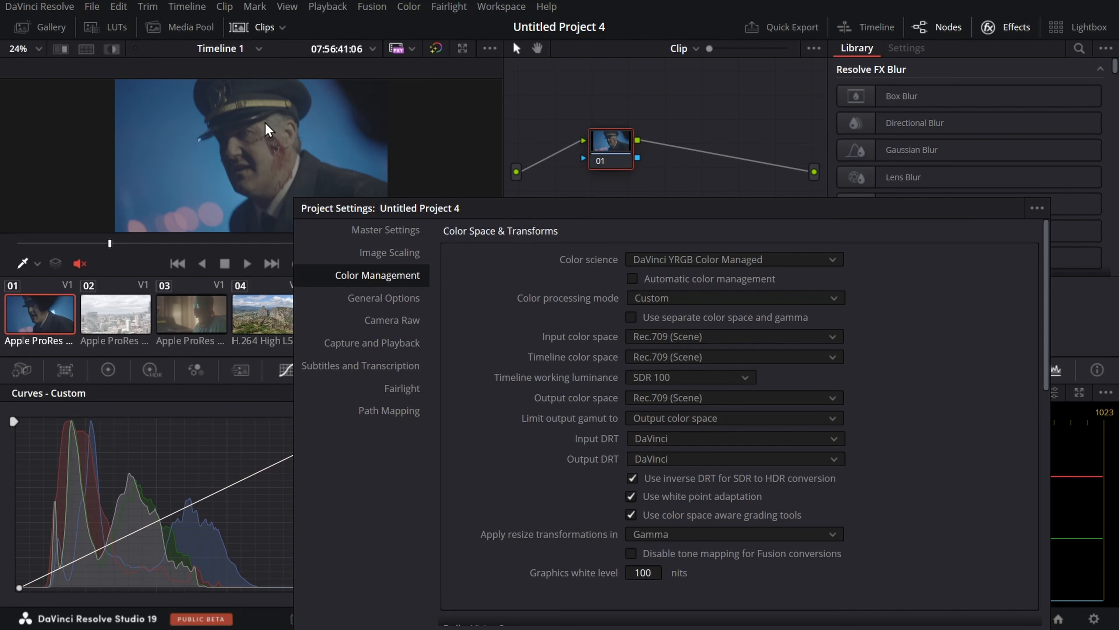
pyautogui.click(686, 341)
pyautogui.scroll(-10, 705, 375)
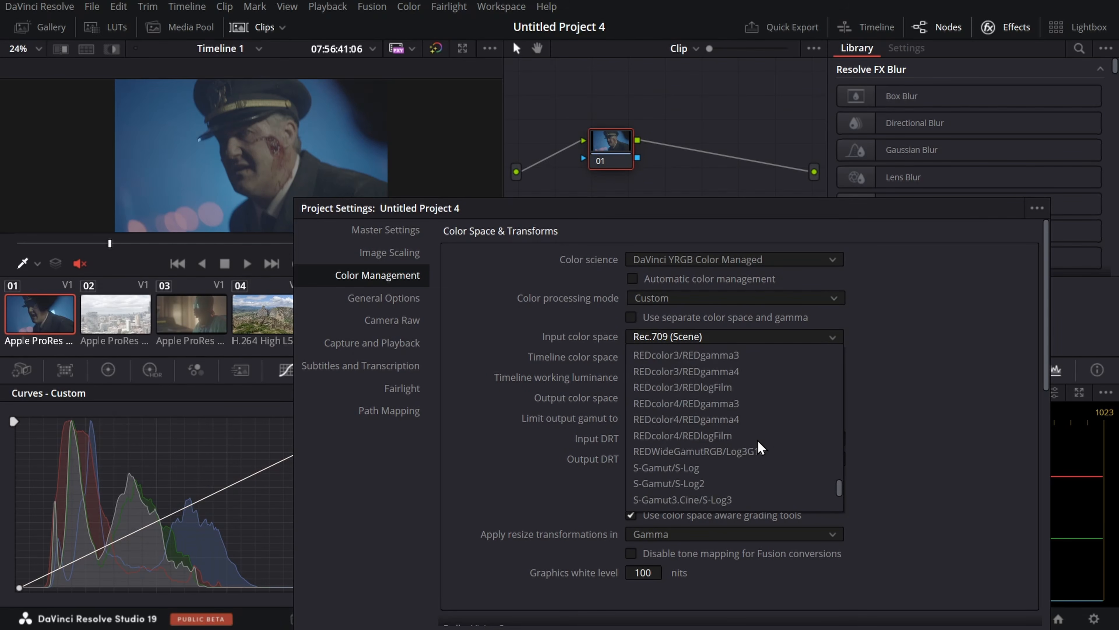
pyautogui.scroll(15, 758, 426)
pyautogui.scroll(15, 759, 426)
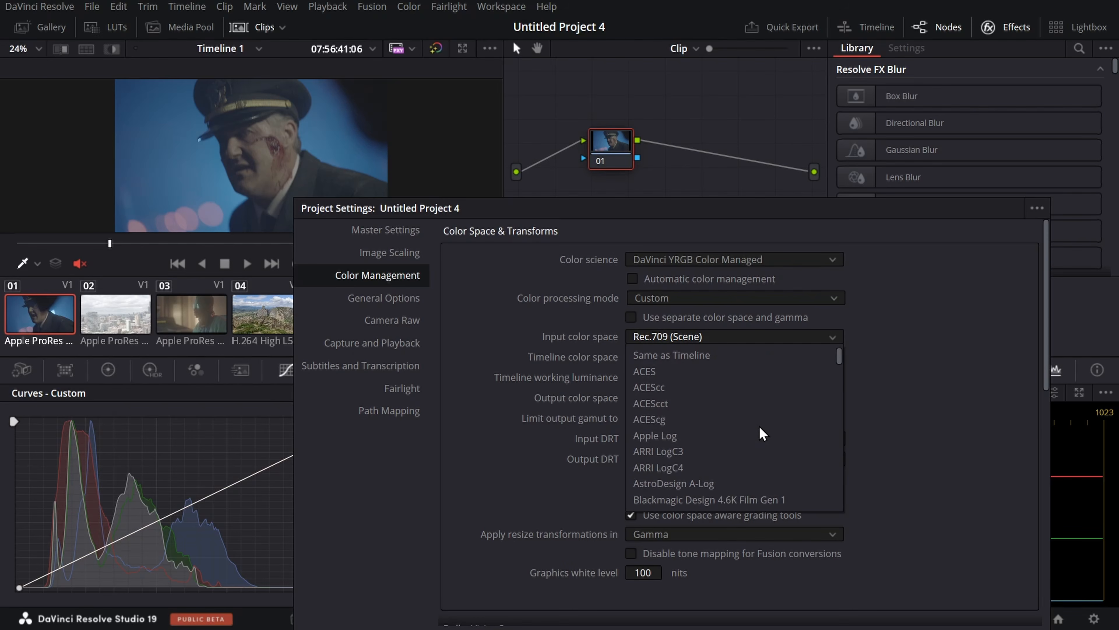
pyautogui.click(723, 456)
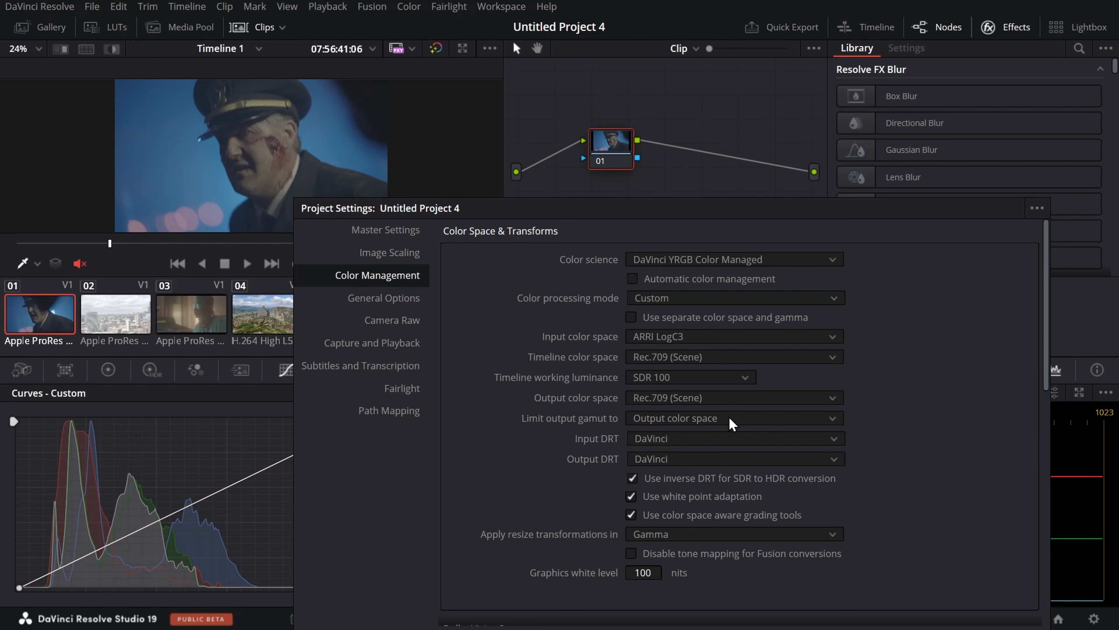
# Step: Set the timeline color space to DaVinci WG/Intermediate
pyautogui.click(701, 357)
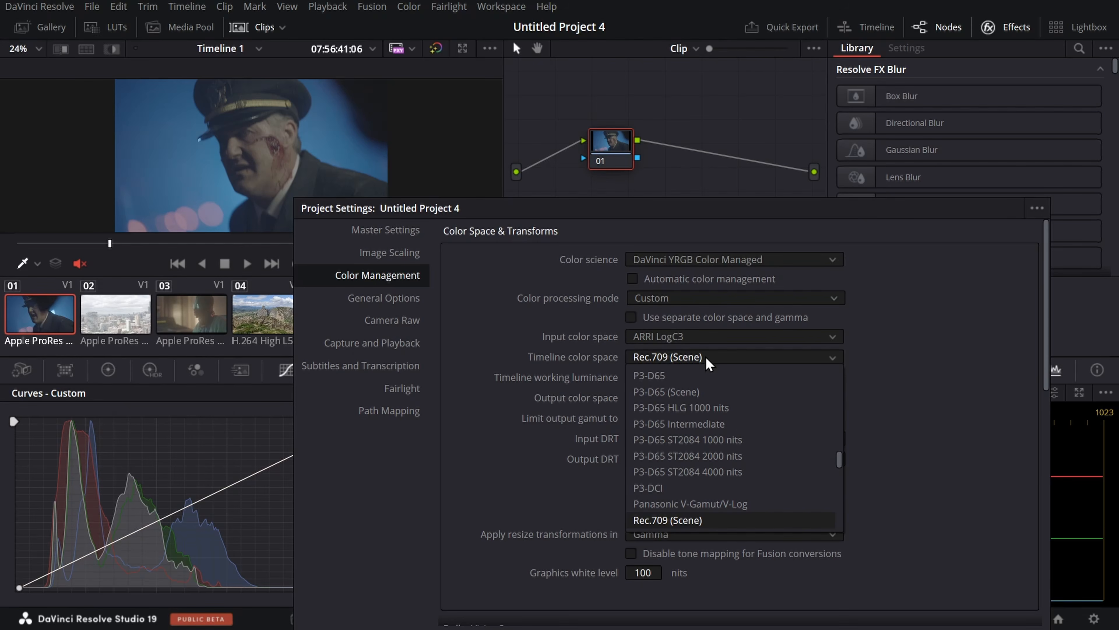
pyautogui.scroll(5, 730, 520)
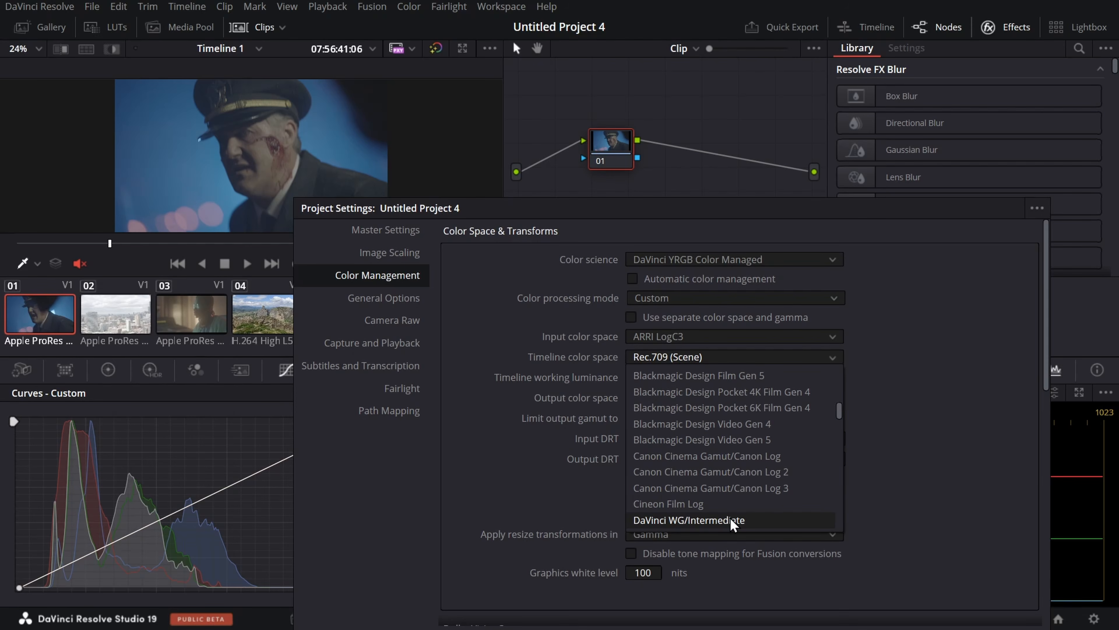
pyautogui.click(707, 518)
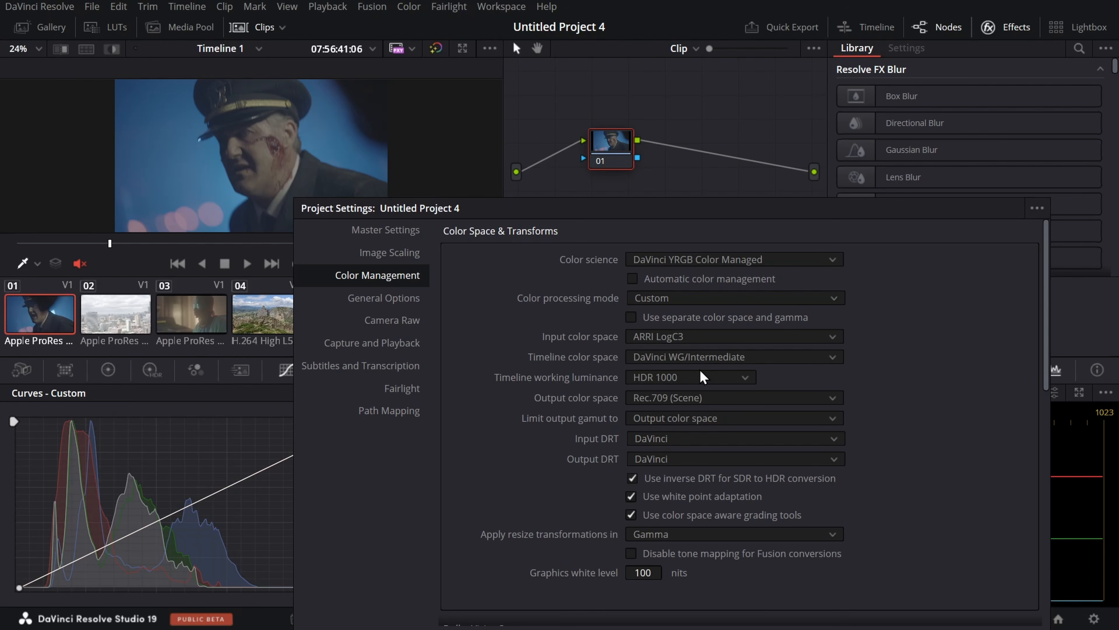
# Step: Review the available input color spaces, from the Blackmagic Design entries to the Rec.2100 and REDcolor ones
pyautogui.click(683, 337)
pyautogui.scroll(-5, 733, 435)
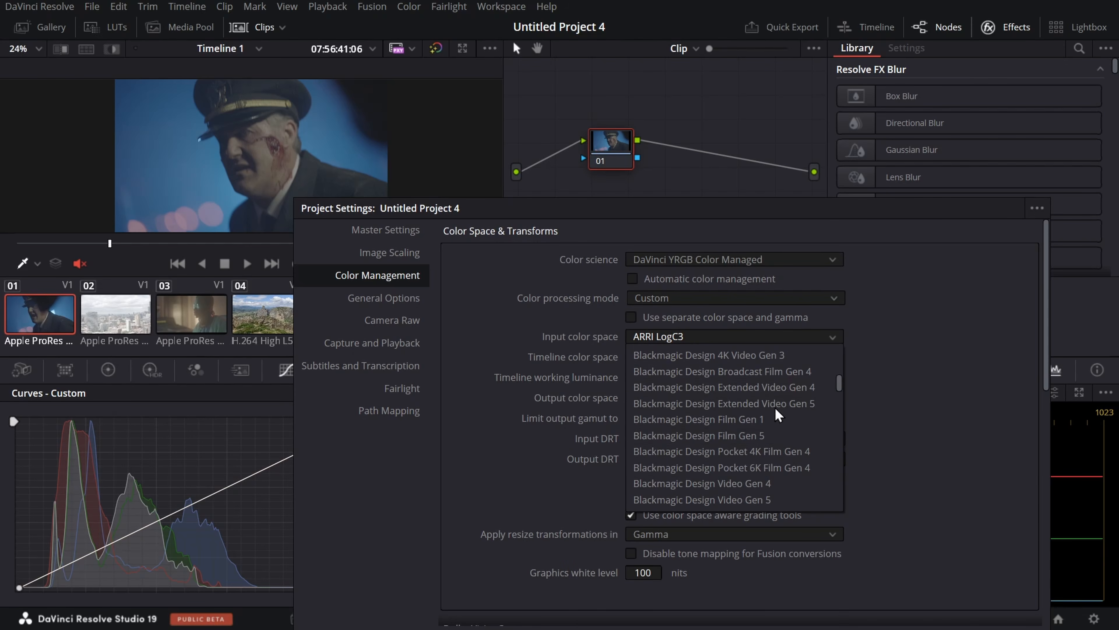
pyautogui.scroll(-15, 776, 408)
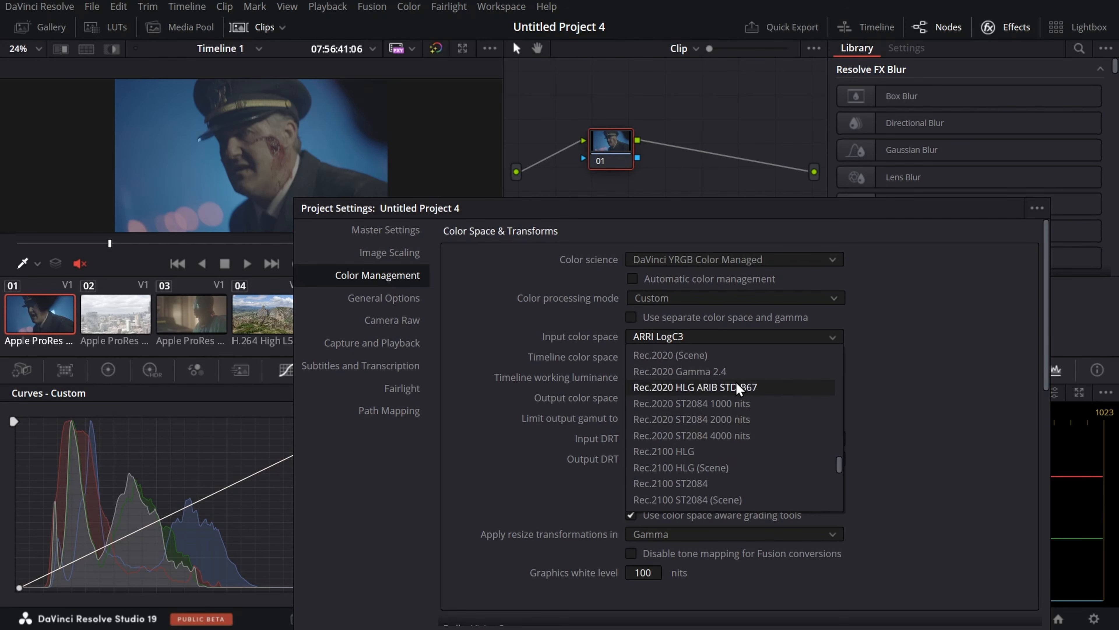
pyautogui.scroll(-3, 741, 397)
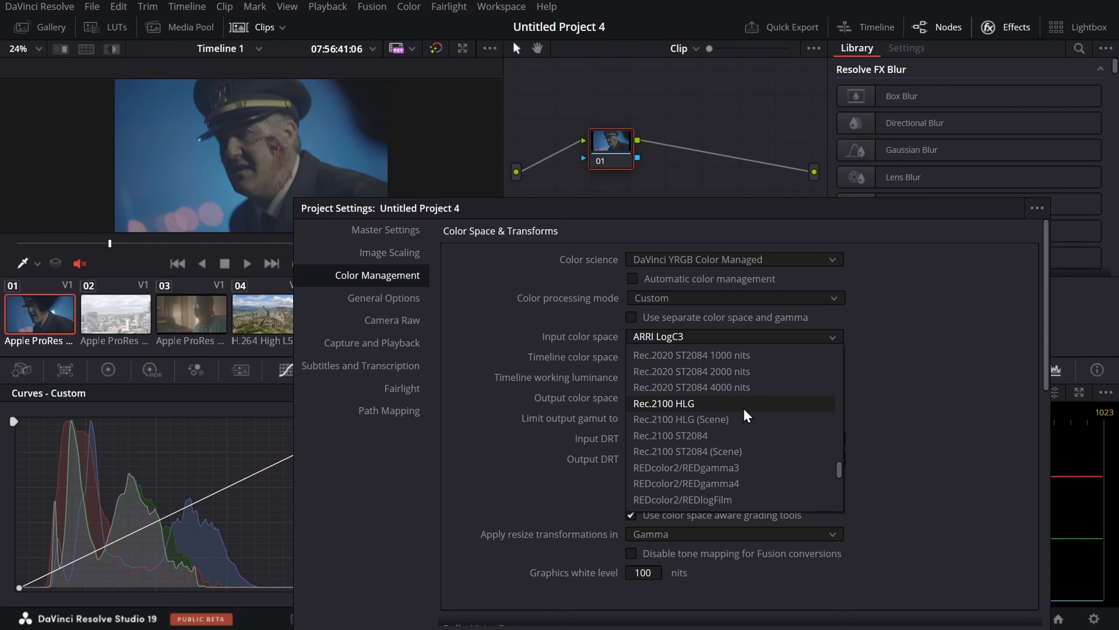
pyautogui.click(889, 407)
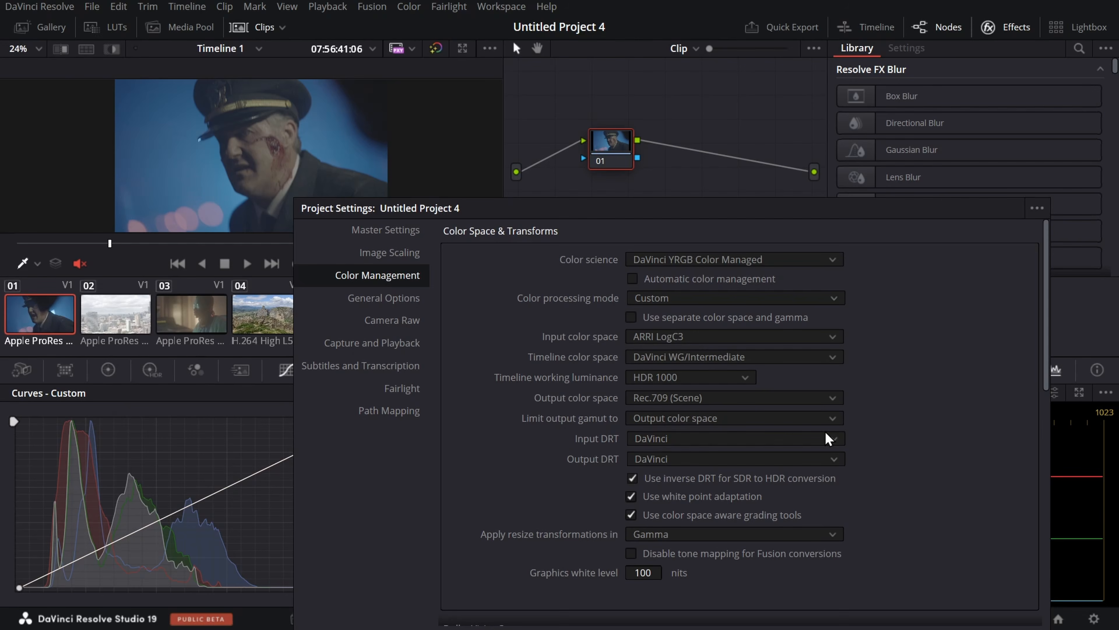
# Step: Set the output color space to Rec.709 Gamma 2.4 and save the project settings
pyautogui.moveTo(839, 214); pyautogui.dragTo(844, 443)
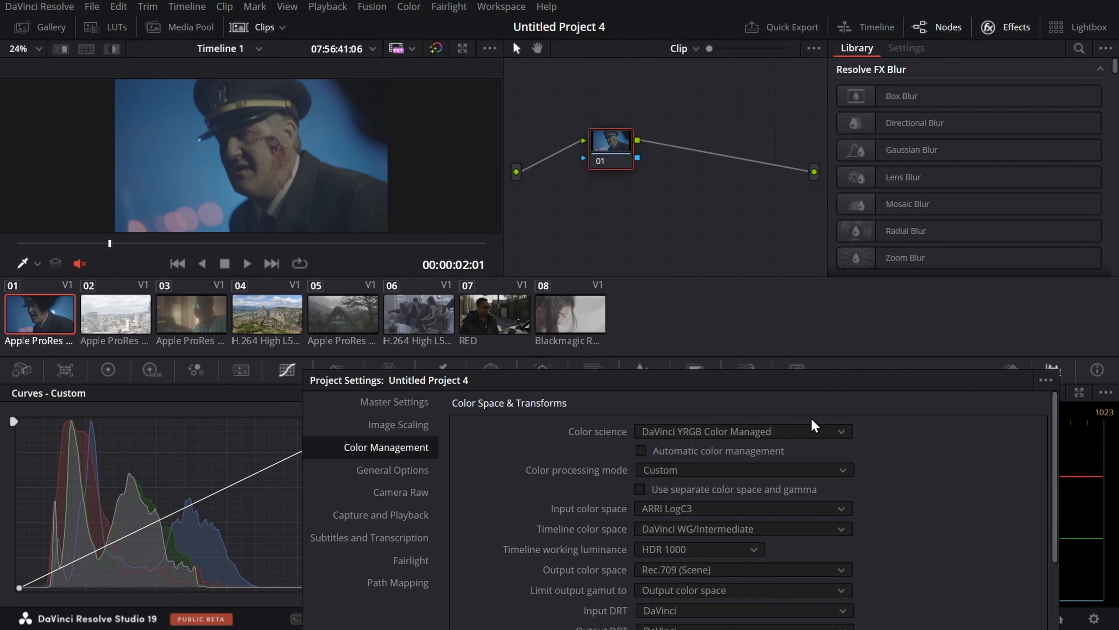
pyautogui.moveTo(808, 395); pyautogui.dragTo(894, 236)
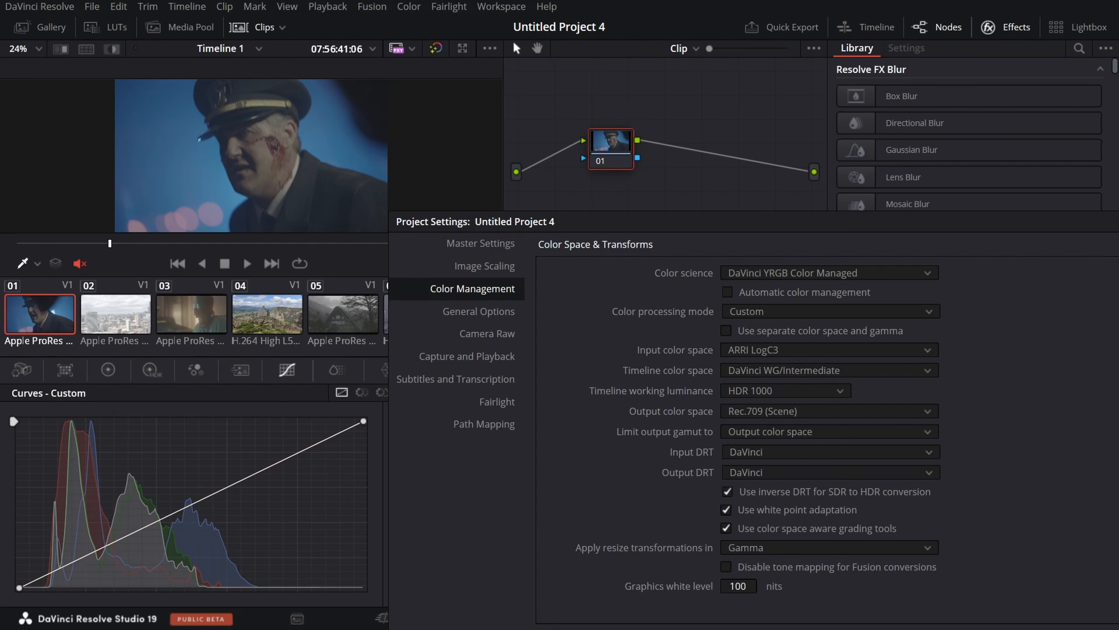
pyautogui.moveTo(864, 225); pyautogui.dragTo(872, 176)
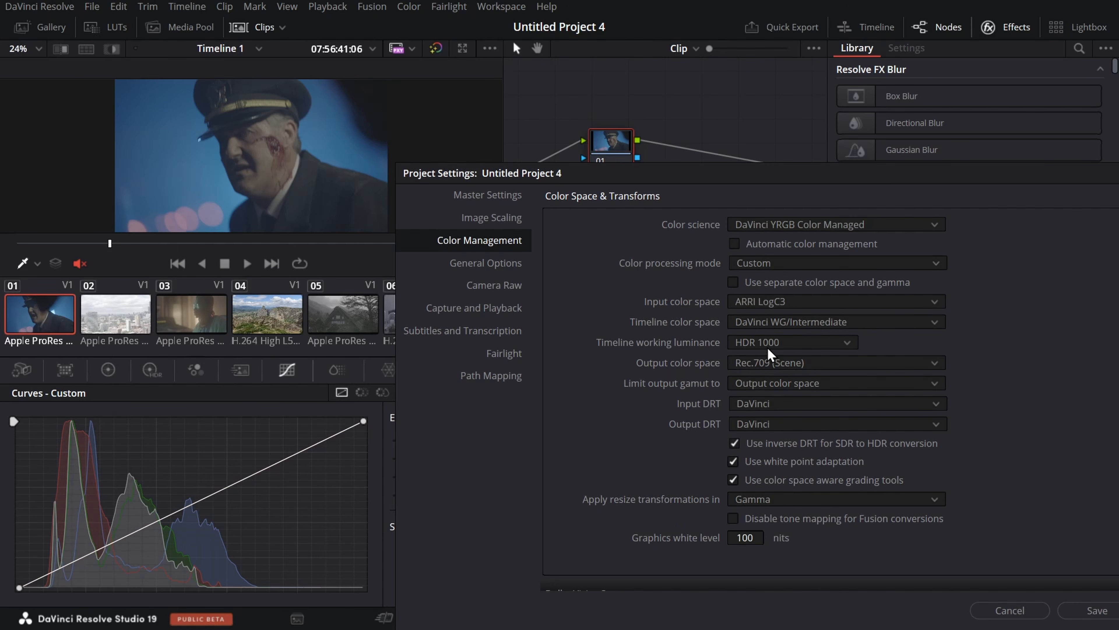
pyautogui.click(790, 368)
pyautogui.scroll(-1, 776, 478)
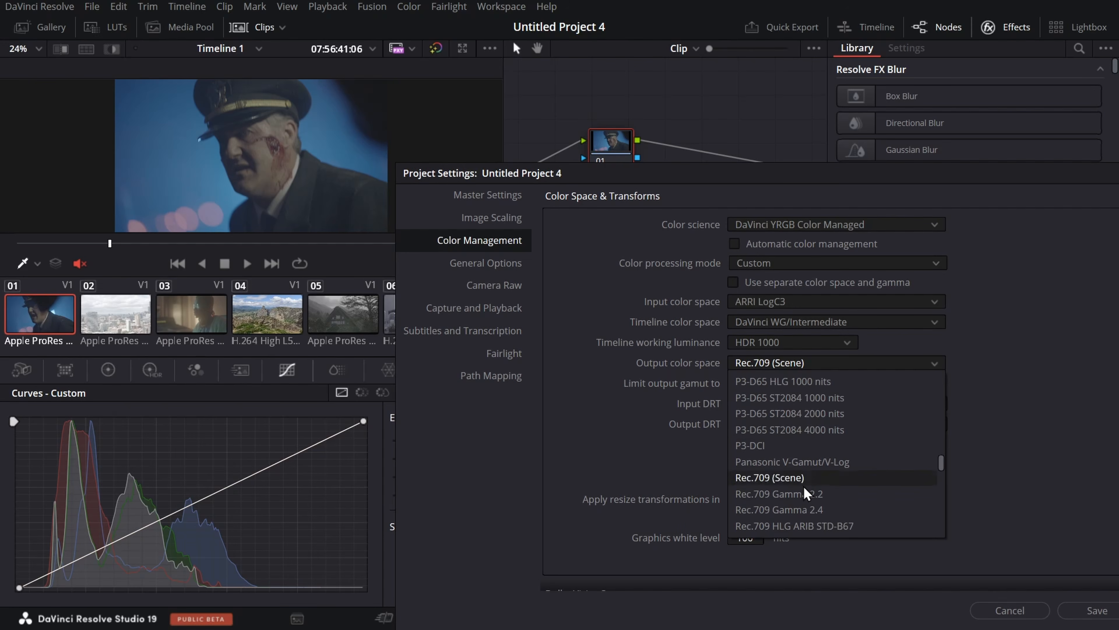
pyautogui.click(818, 512)
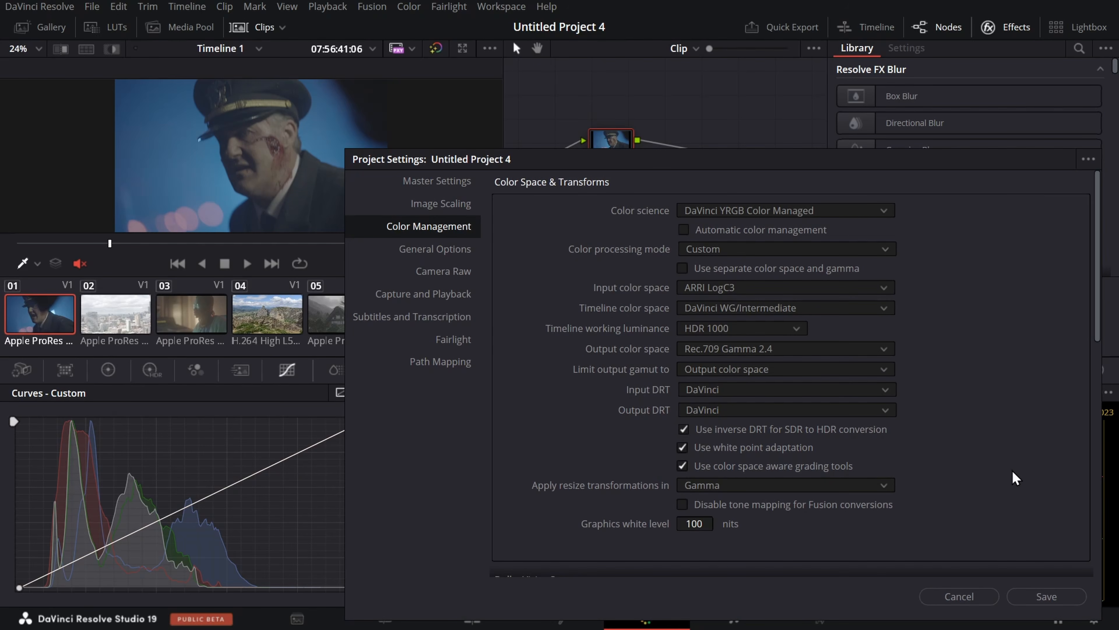
pyautogui.click(1023, 596)
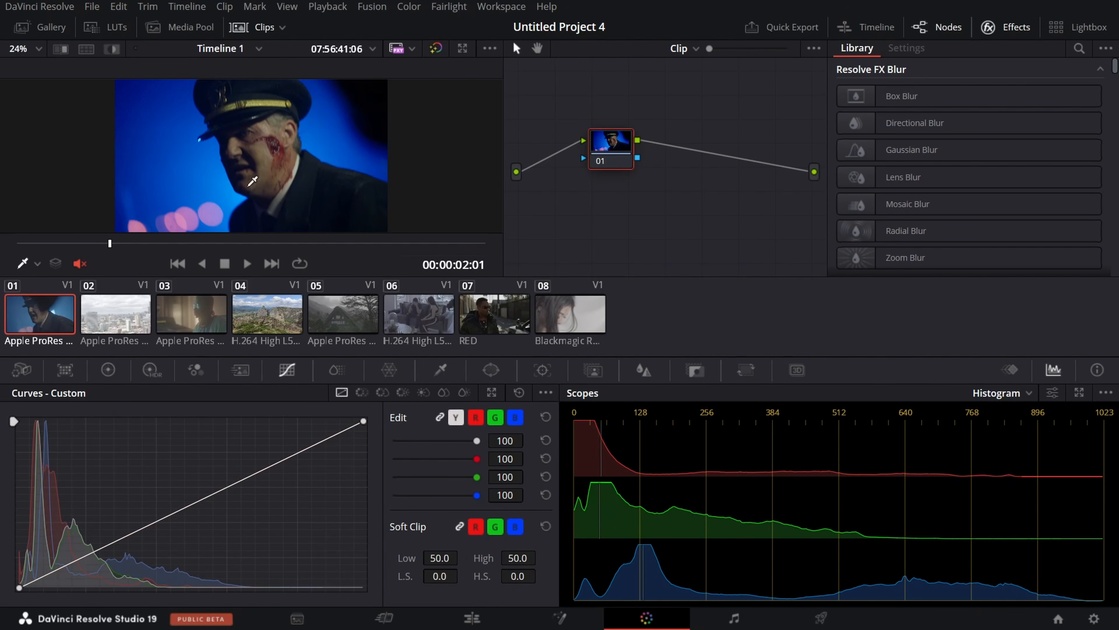
# Step: Compare how the color-managed conversion looks on clip 01 and on the Blackmagic RAW clip 08
pyautogui.click(66, 318)
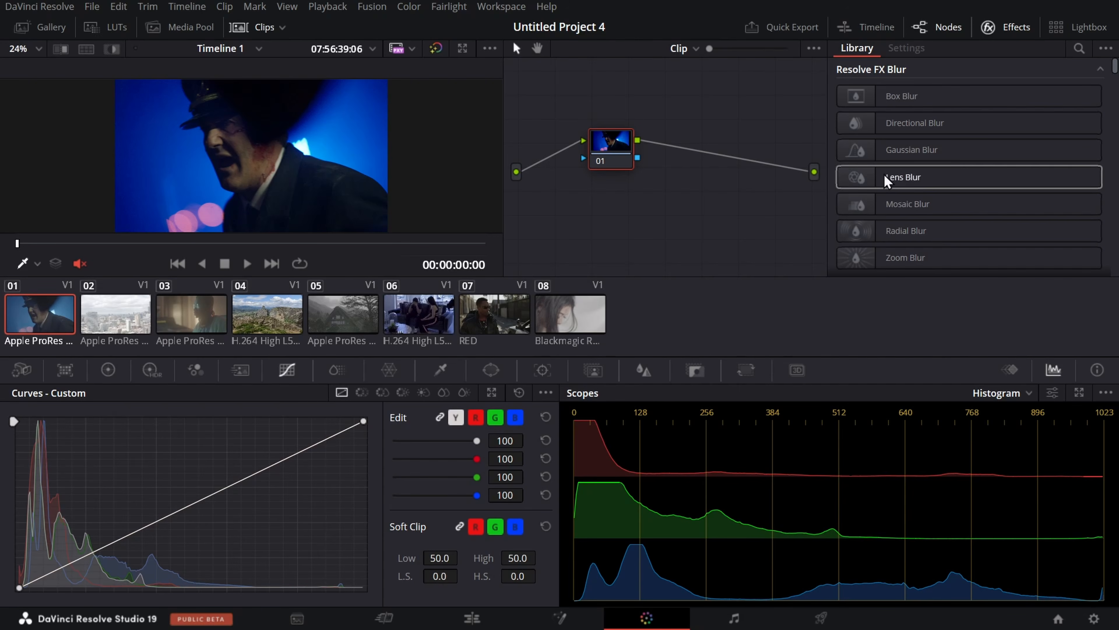
pyautogui.scroll(-3, 926, 176)
pyautogui.scroll(-3, 945, 201)
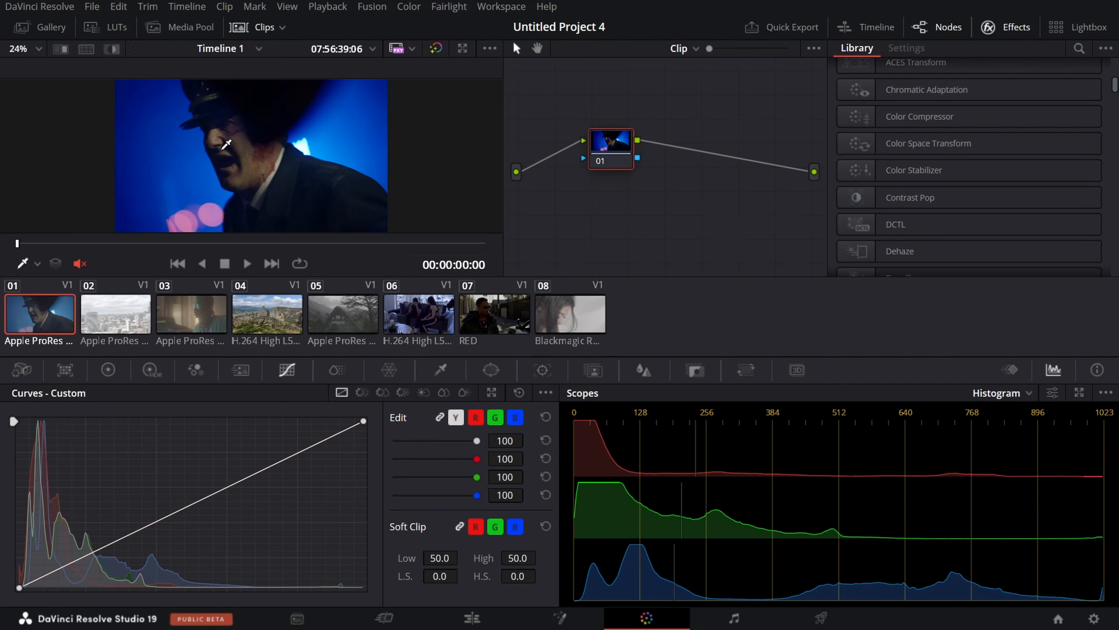
pyautogui.click(604, 310)
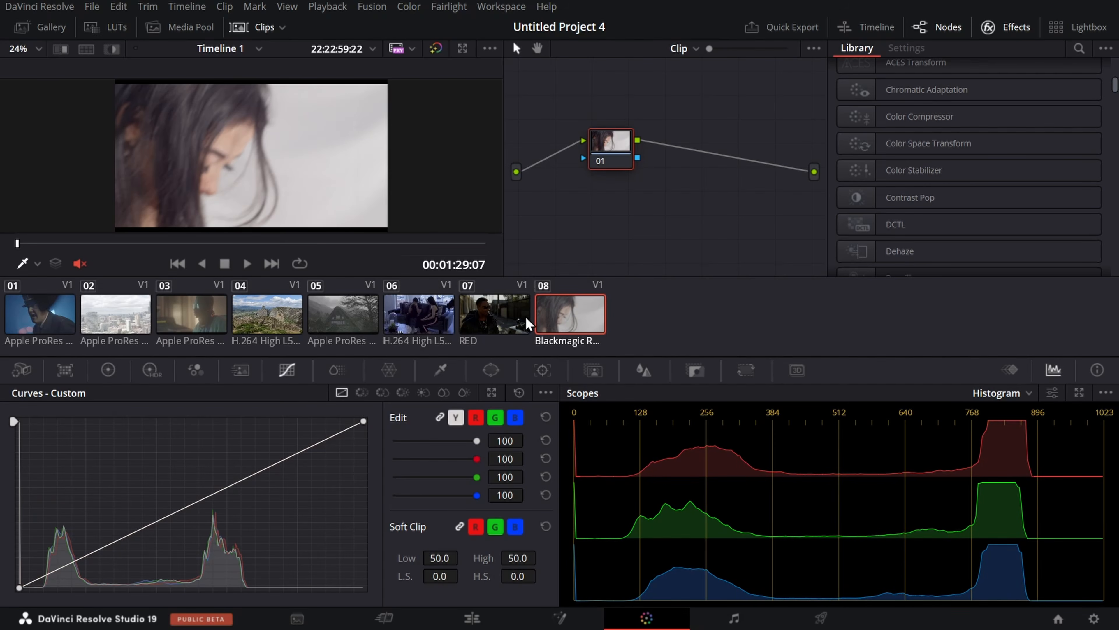
pyautogui.click(47, 335)
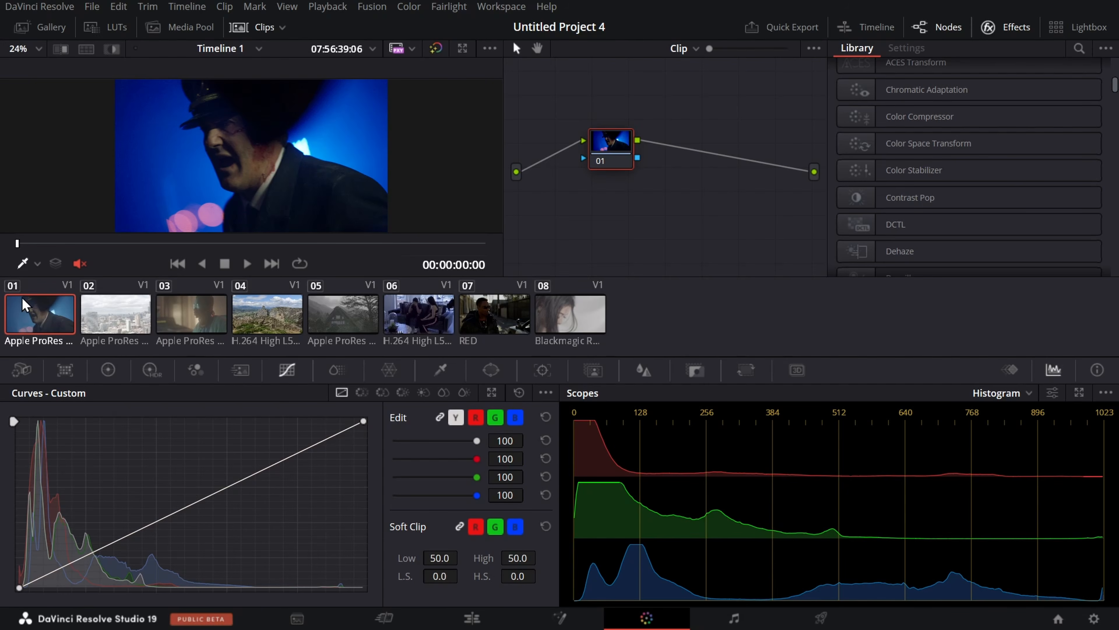
pyautogui.click(554, 330)
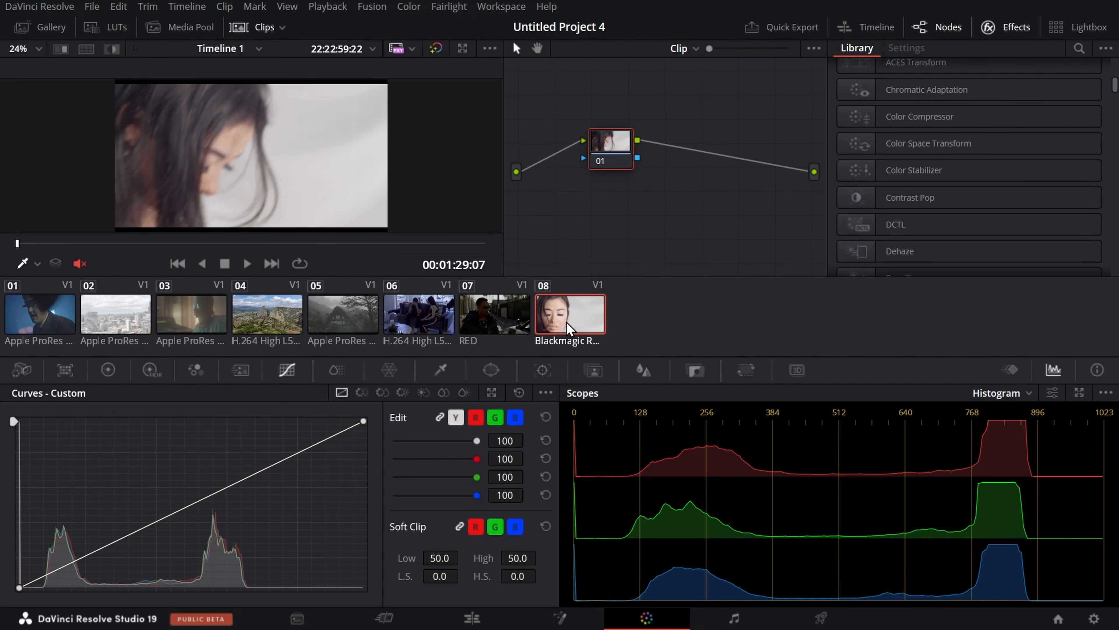
# Step: Switch to the Media page and hide the metadata and audio meter displays
pyautogui.click(297, 619)
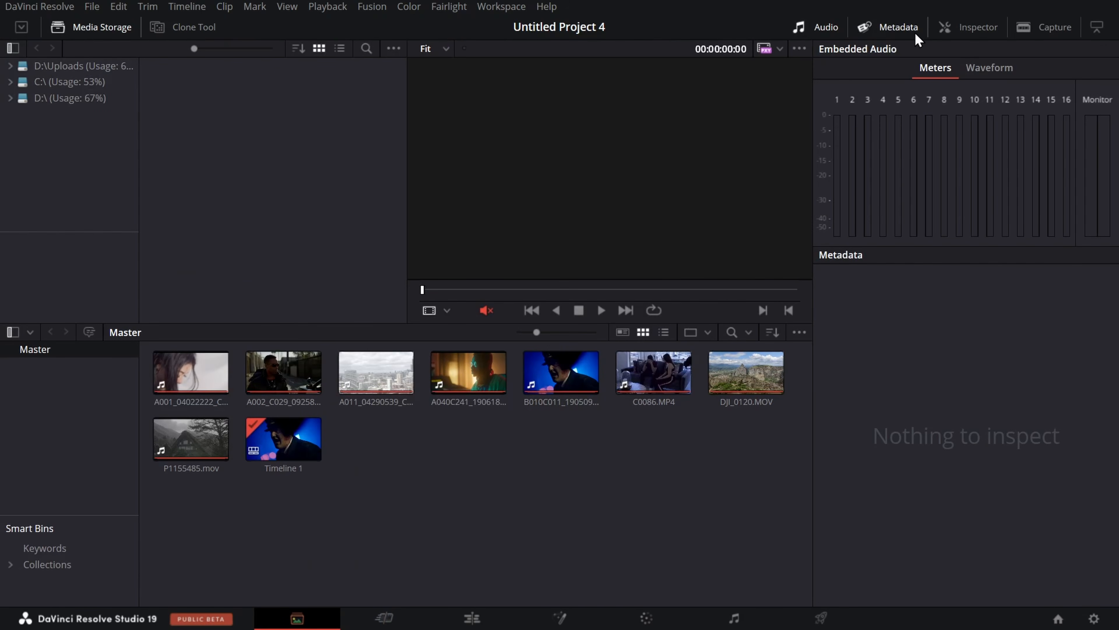
pyautogui.click(861, 26)
pyautogui.click(820, 23)
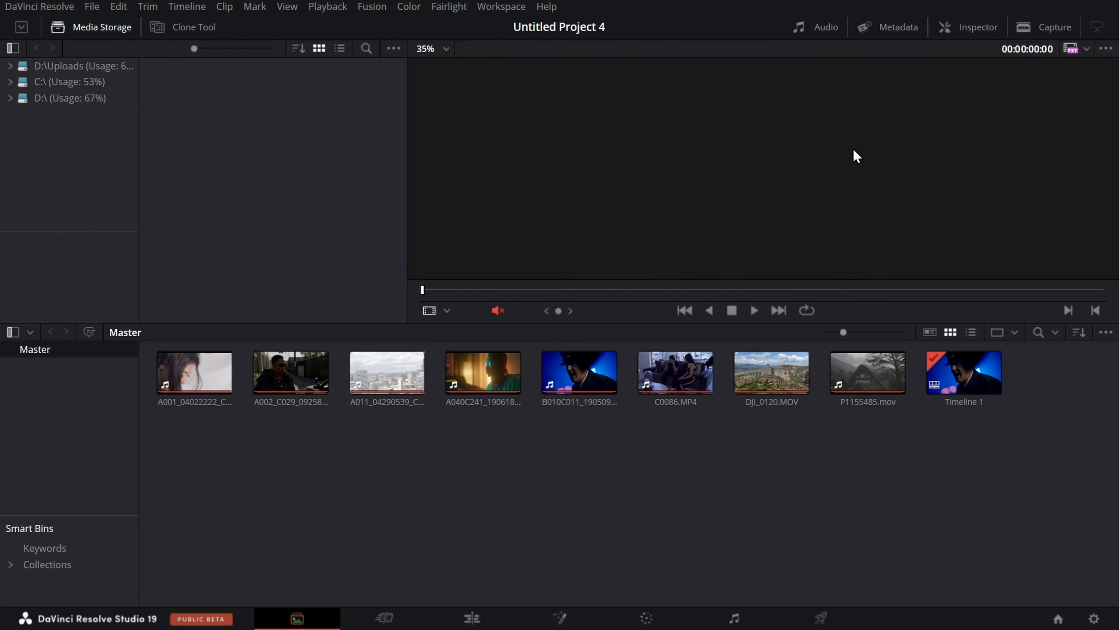
# Step: Show the metadata panel and examine the camera metadata recorded in the A001_04022222_C034.braw clip
pyautogui.click(886, 25)
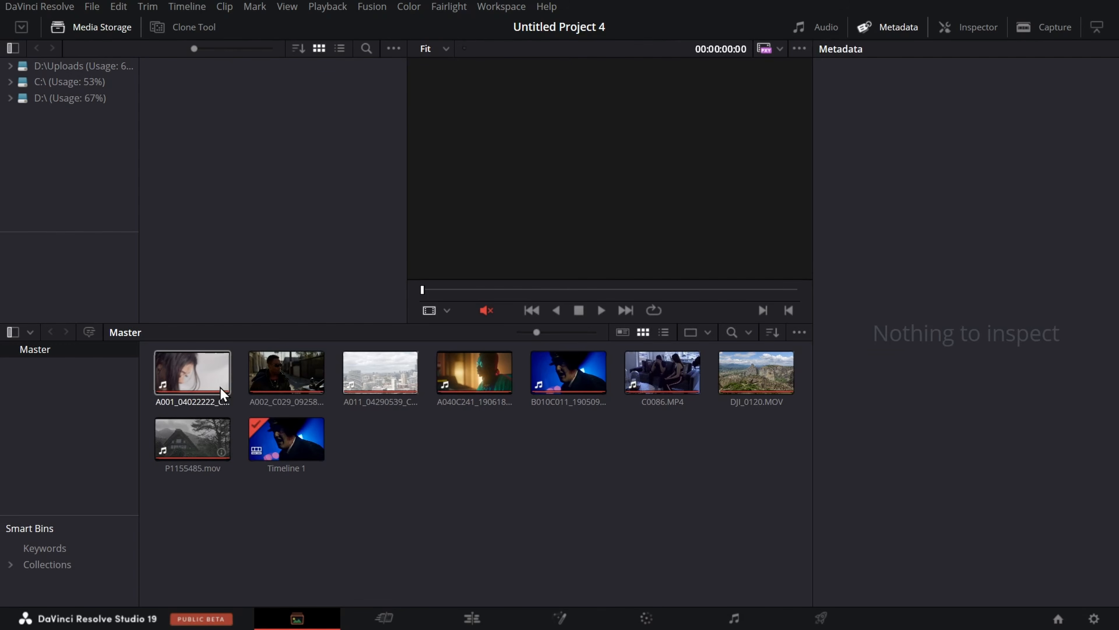
pyautogui.click(187, 372)
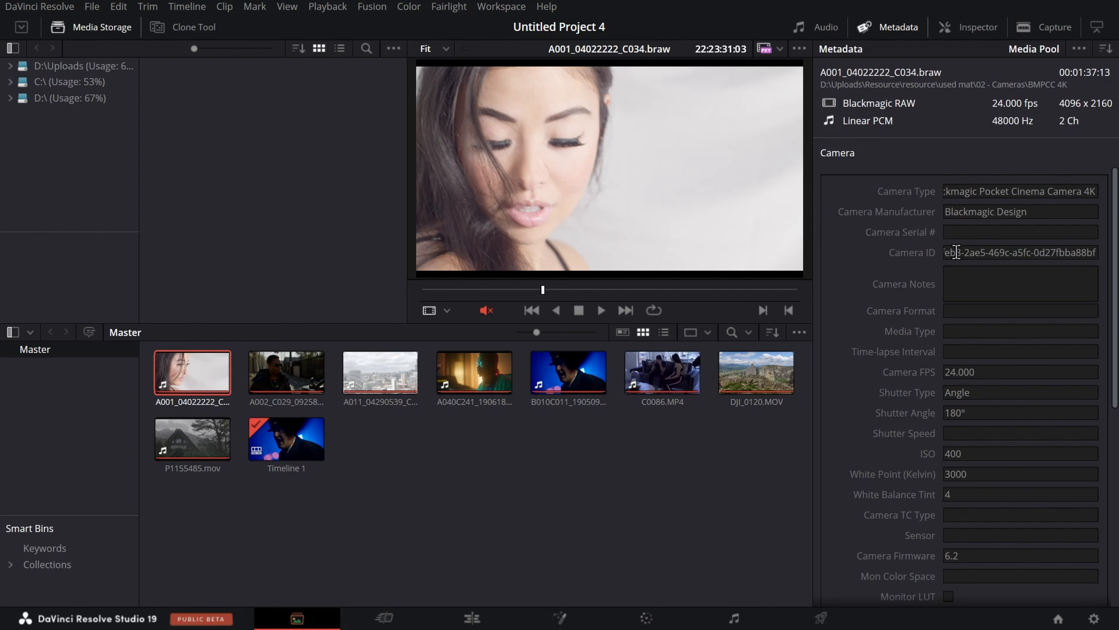
pyautogui.scroll(-1, 1005, 293)
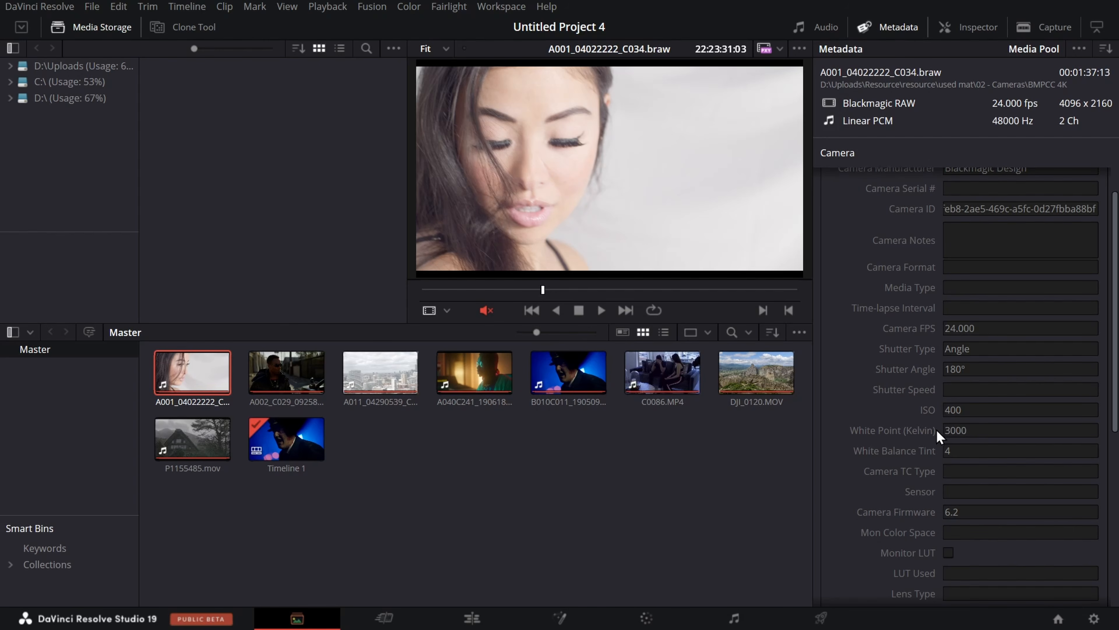
pyautogui.scroll(-7, 987, 467)
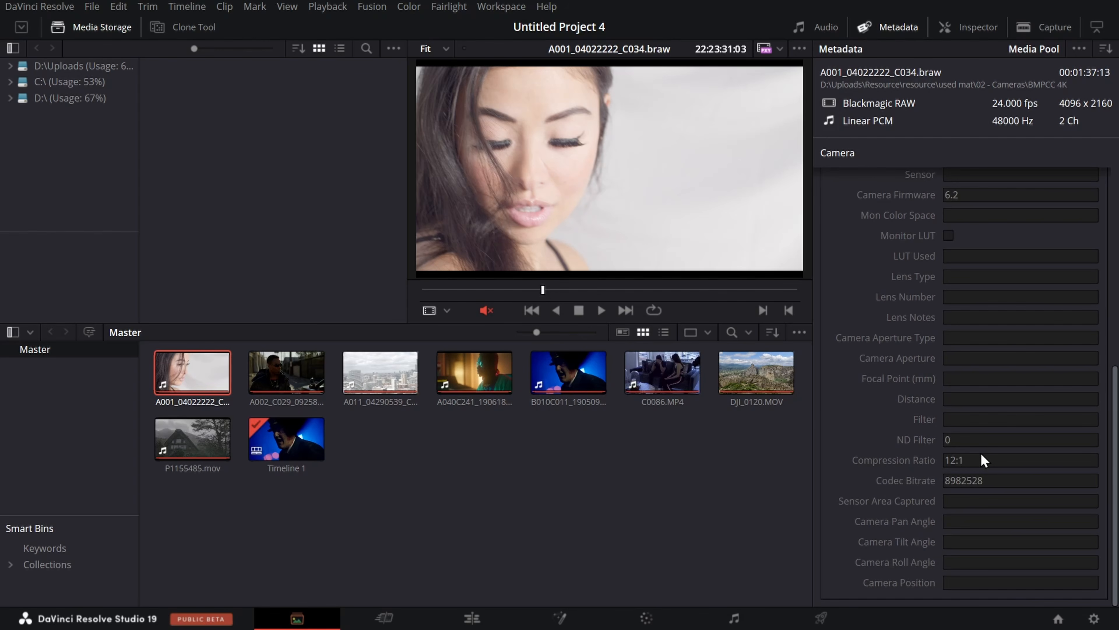
pyautogui.scroll(8, 983, 460)
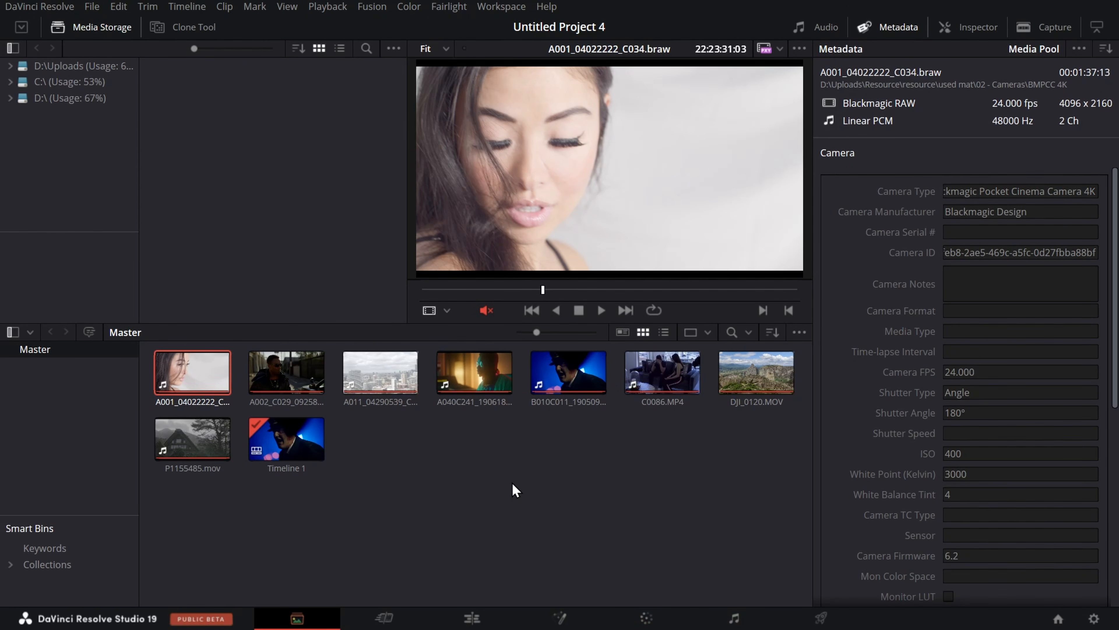
# Step: Examine the camera metadata of the RED clip A002_C029_092582_001.R3D
pyautogui.click(260, 372)
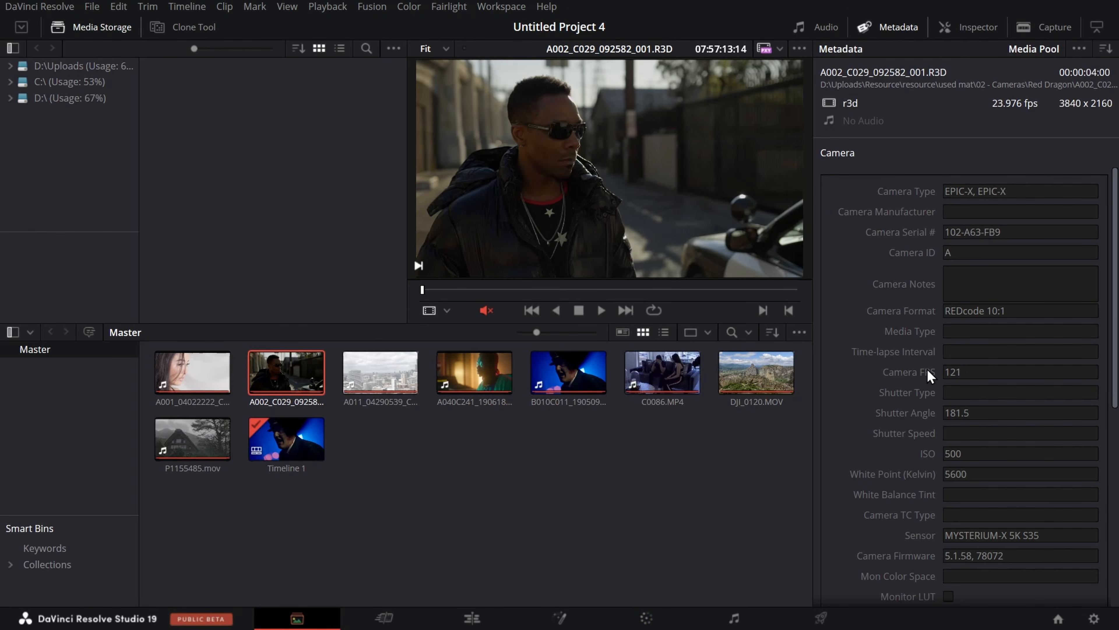
pyautogui.scroll(-5, 949, 554)
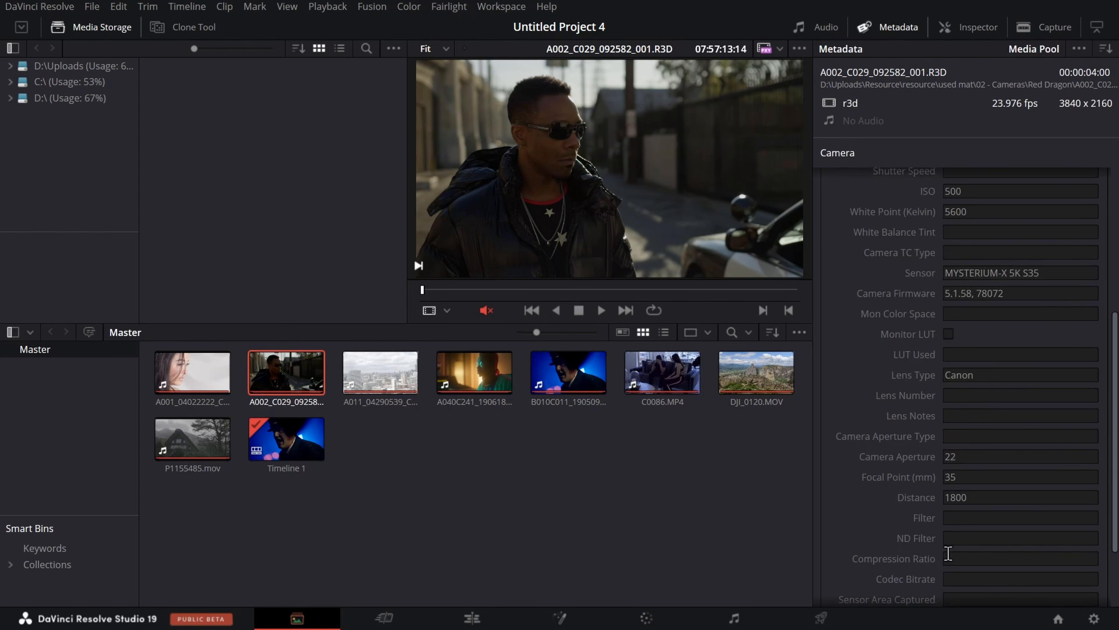
pyautogui.scroll(5, 1001, 287)
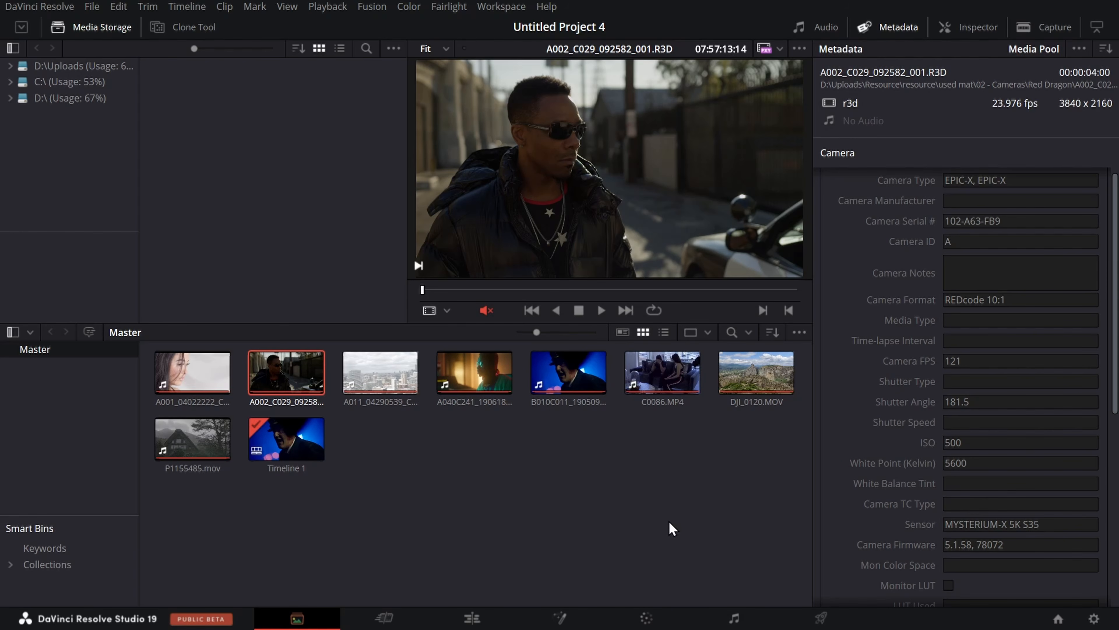
# Step: On the Color page, bypass color management on RED clip 07 to inspect its unmanaged image in a larger viewer, and turn the bypass back off
pyautogui.click(646, 619)
pyautogui.click(503, 319)
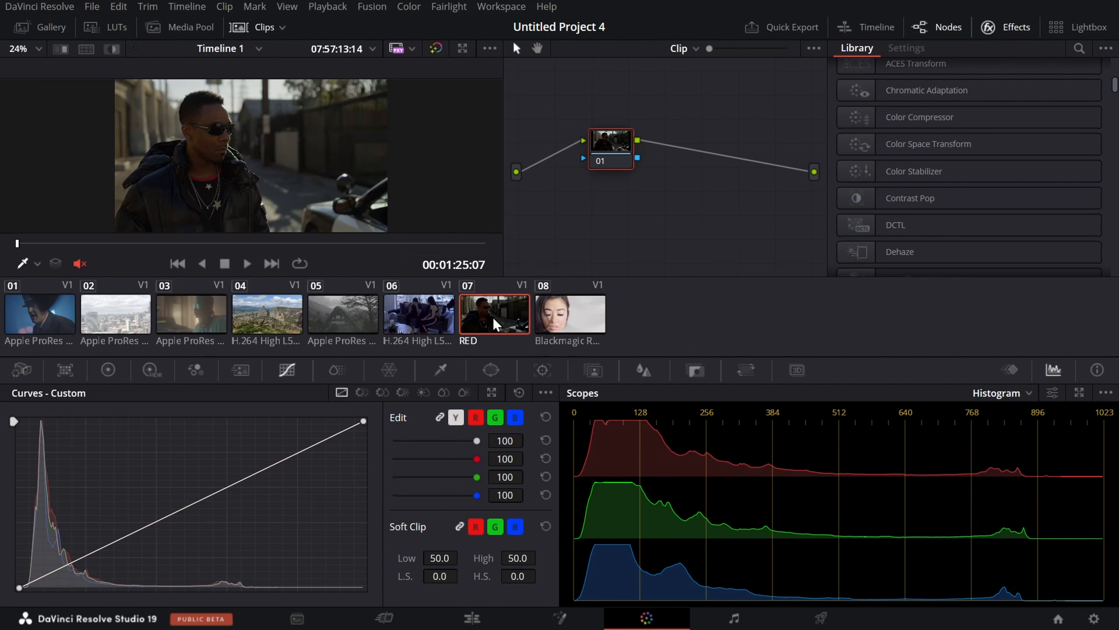
pyautogui.rightClick(496, 325)
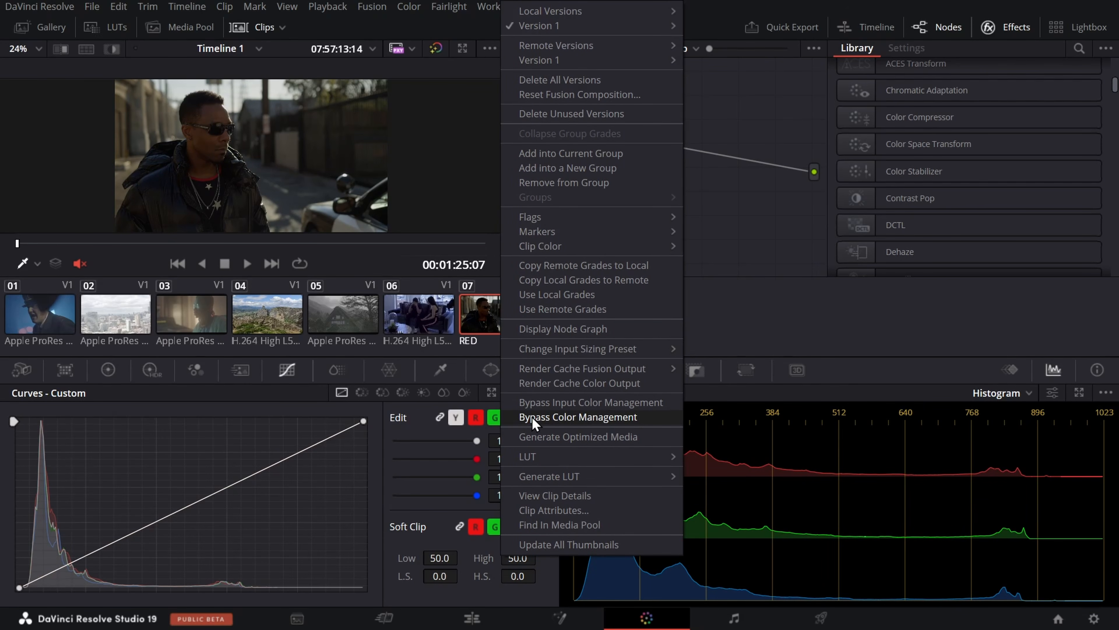
pyautogui.click(533, 418)
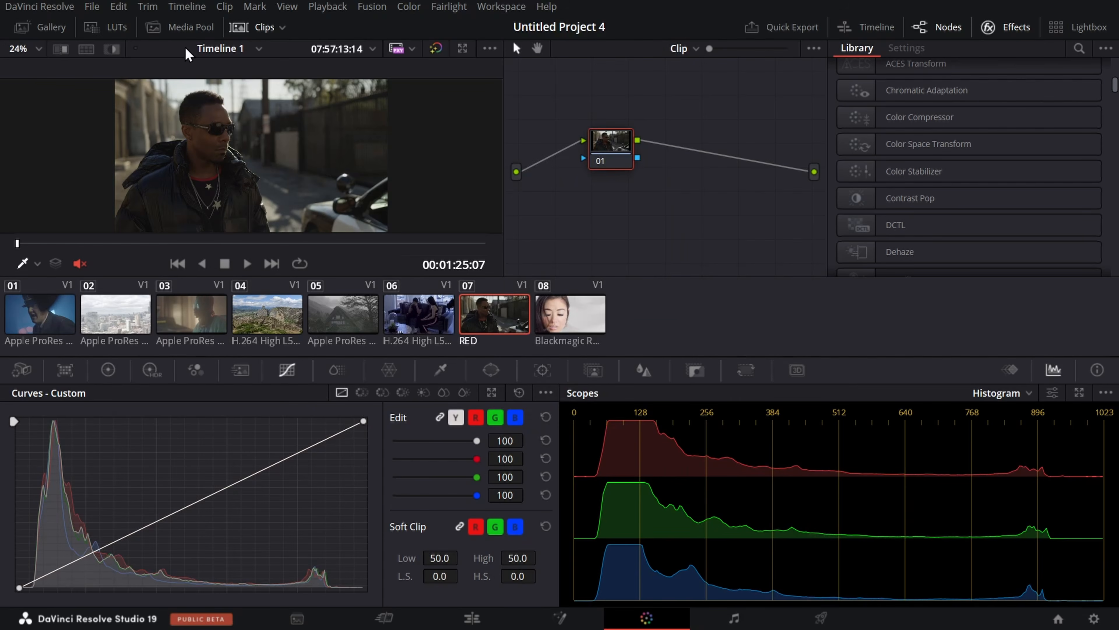
pyautogui.click(273, 30)
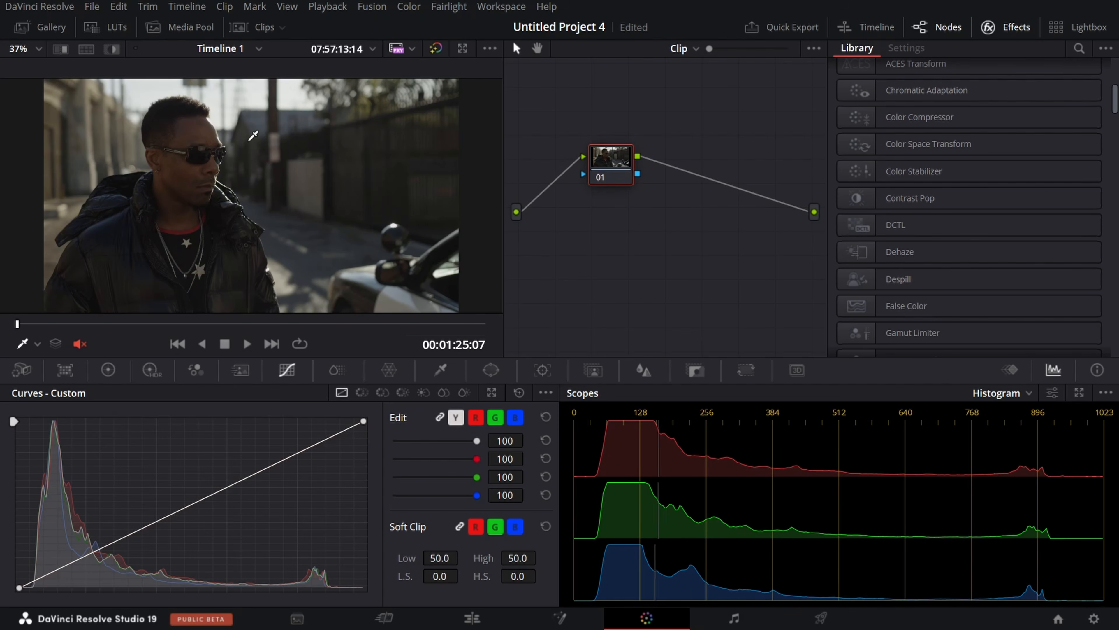
pyautogui.click(270, 28)
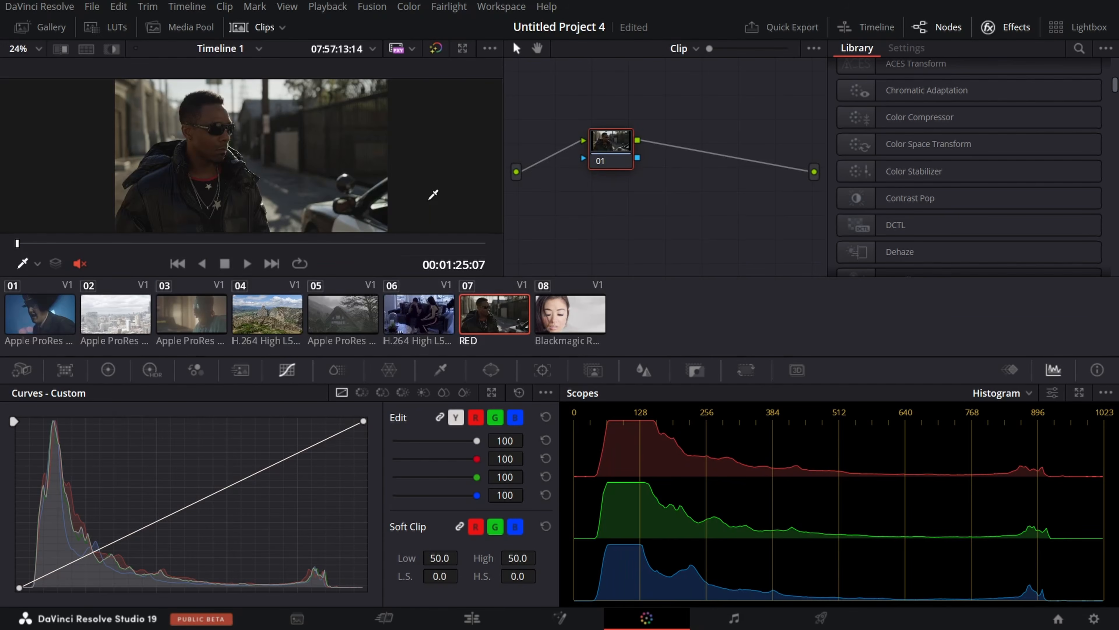
pyautogui.rightClick(508, 319)
pyautogui.click(570, 403)
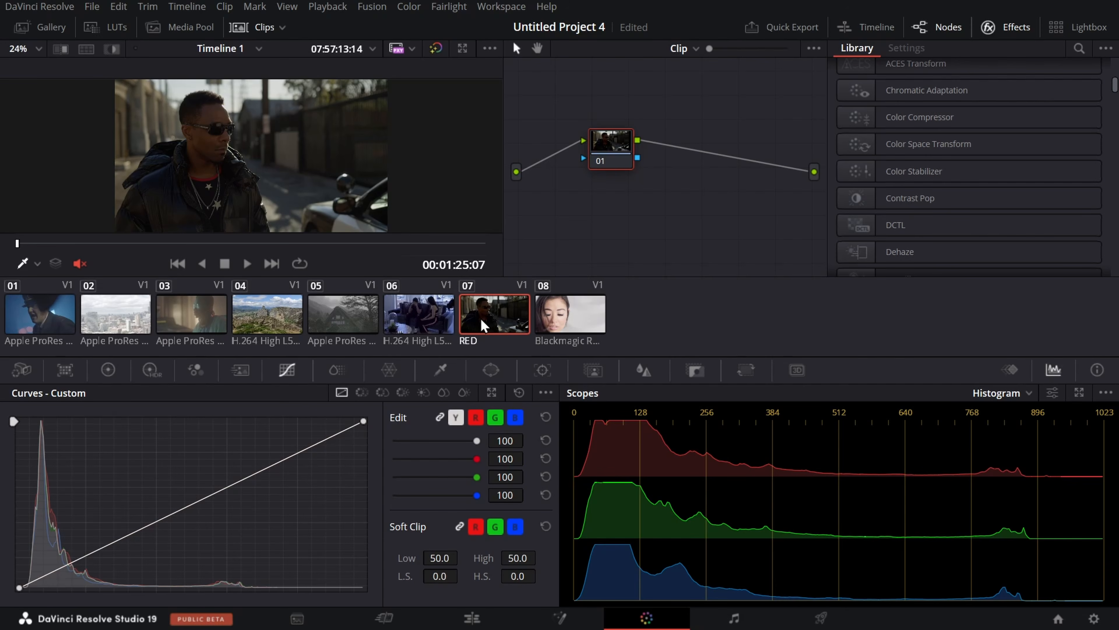
# Step: Return to the Media page and go through the R3D clip's camera metadata for color space information
pyautogui.click(297, 617)
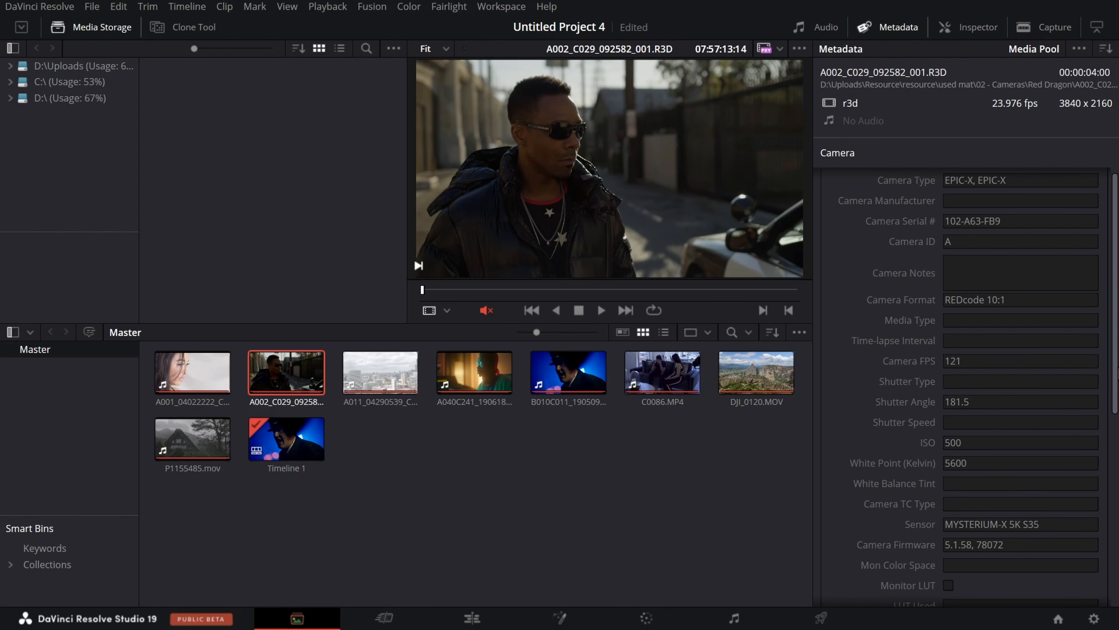
pyautogui.scroll(-5, 970, 388)
pyautogui.scroll(6, 970, 388)
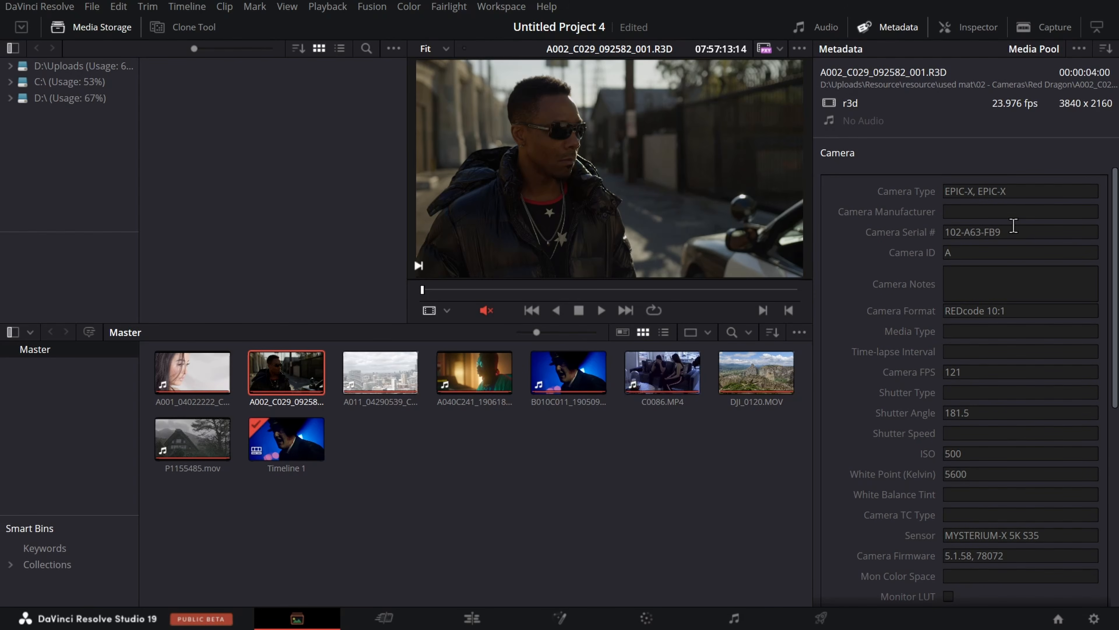
pyautogui.scroll(-5, 1014, 225)
pyautogui.scroll(5, 1013, 226)
# Step: Import the 3217373-hd_1920_1080_25fps clip and bring up the Color page
pyautogui.hotkey('ctrl', 'i')
pyautogui.click(404, 137)
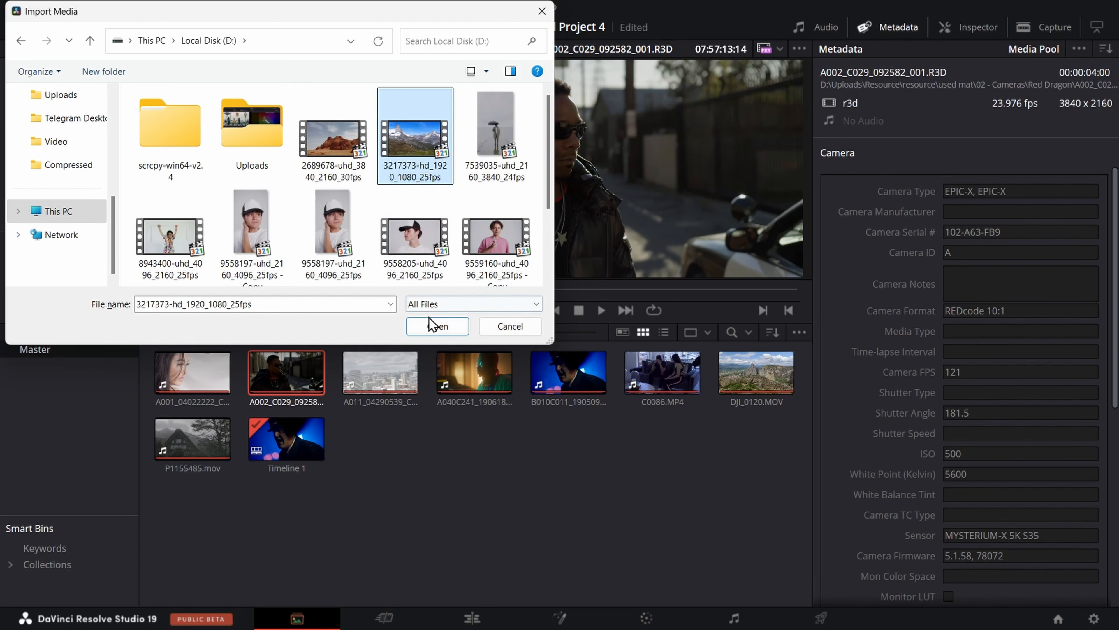
pyautogui.click(434, 325)
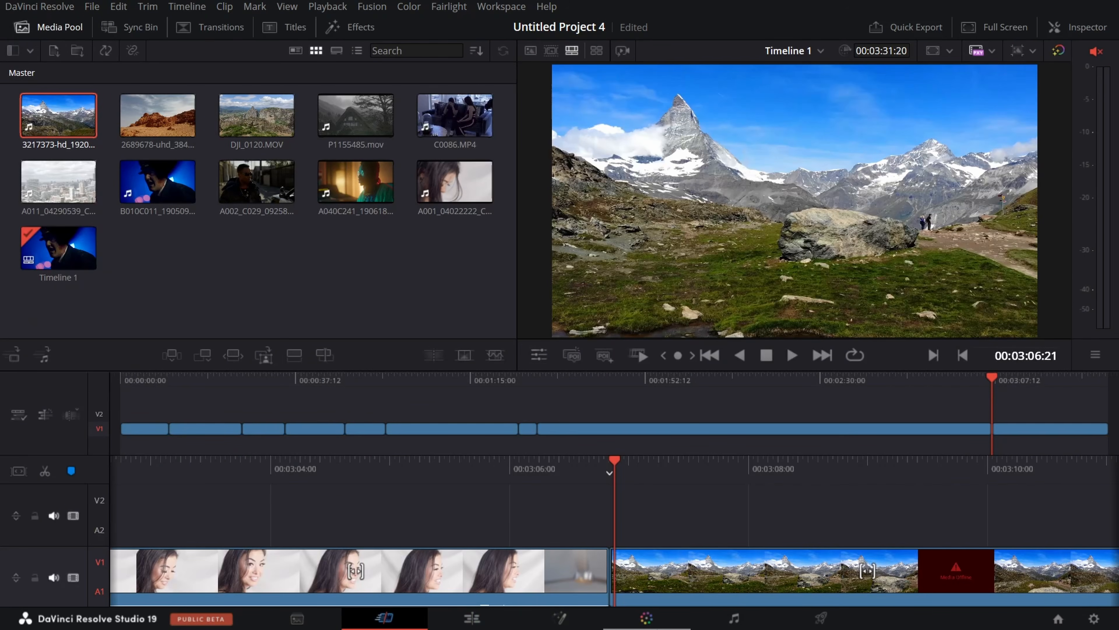
pyautogui.click(657, 612)
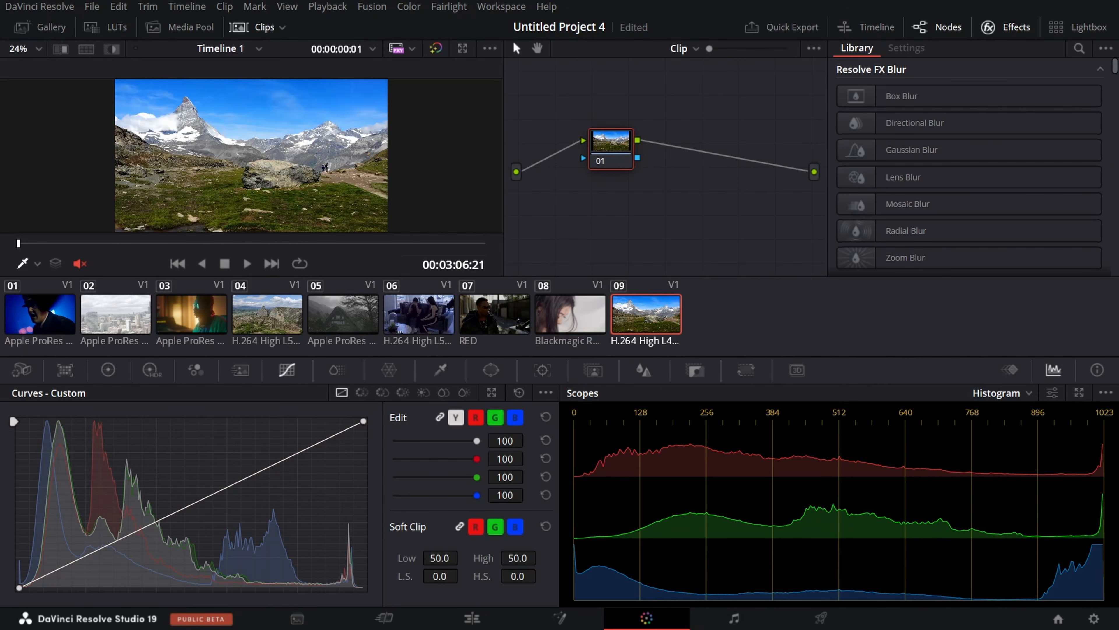
# Step: Inspect mountain clip 09 with and without the clip thumbnails, and check the project's color management settings without changing them
pyautogui.click(256, 29)
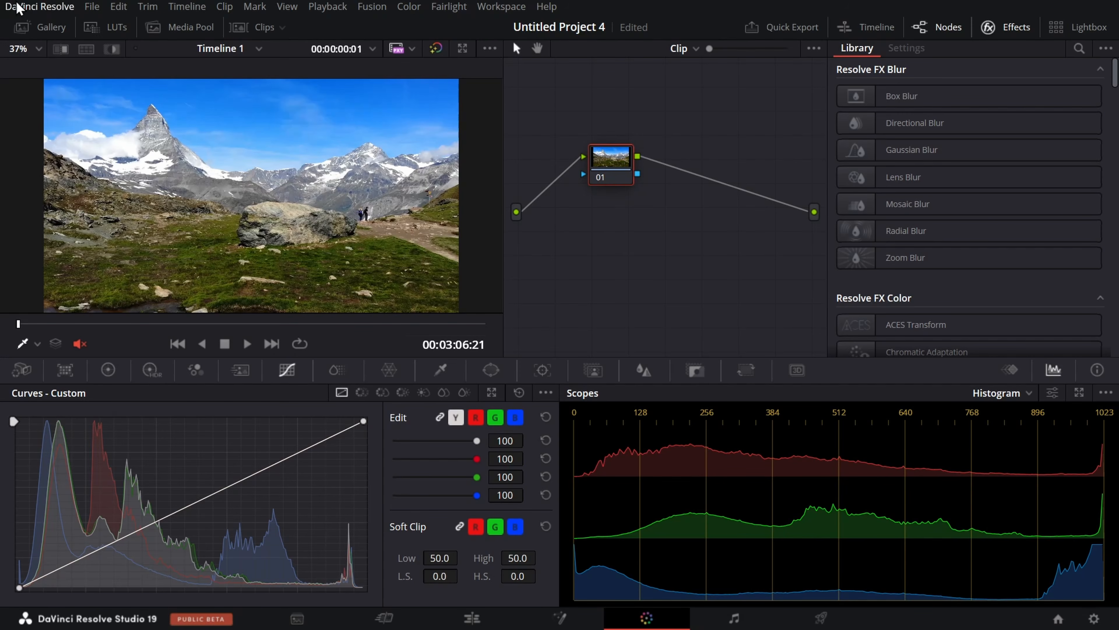
pyautogui.click(1094, 618)
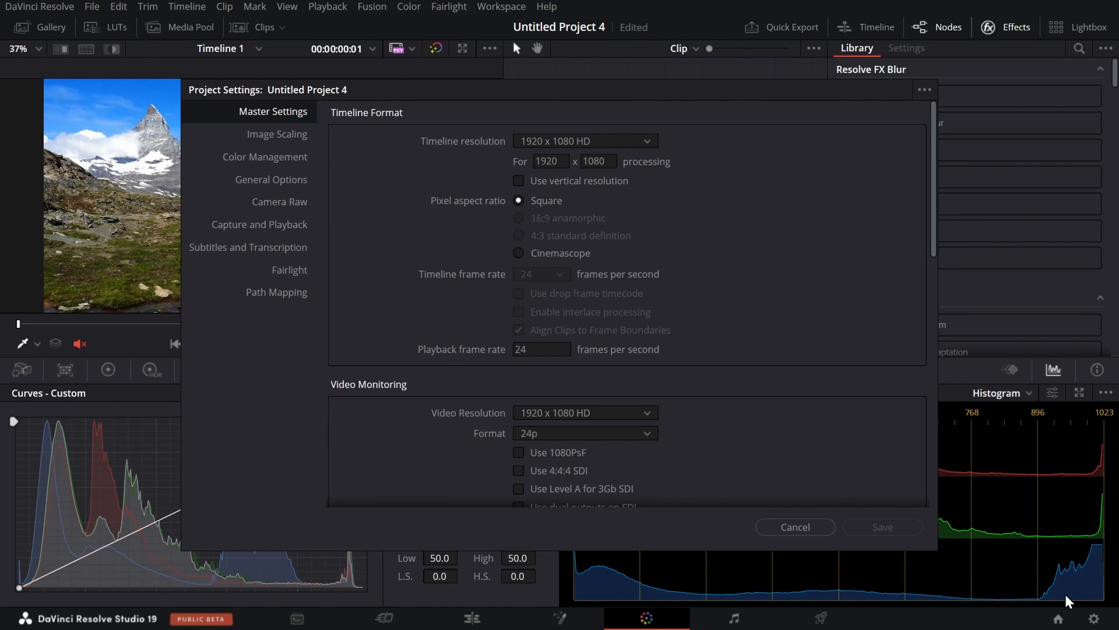
pyautogui.click(265, 160)
pyautogui.click(795, 527)
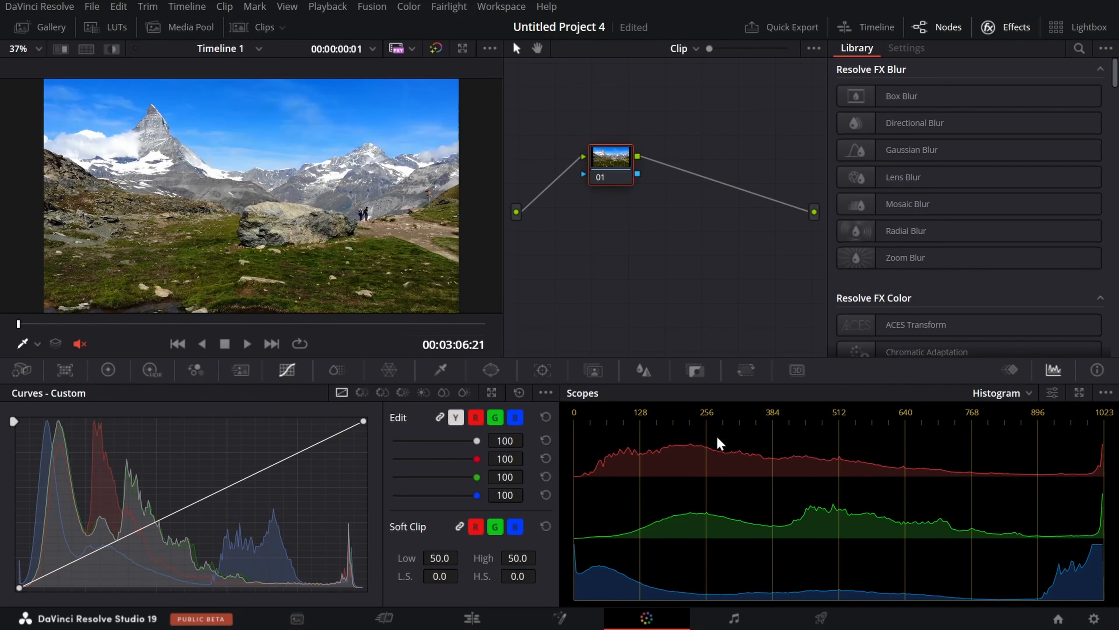
pyautogui.click(263, 26)
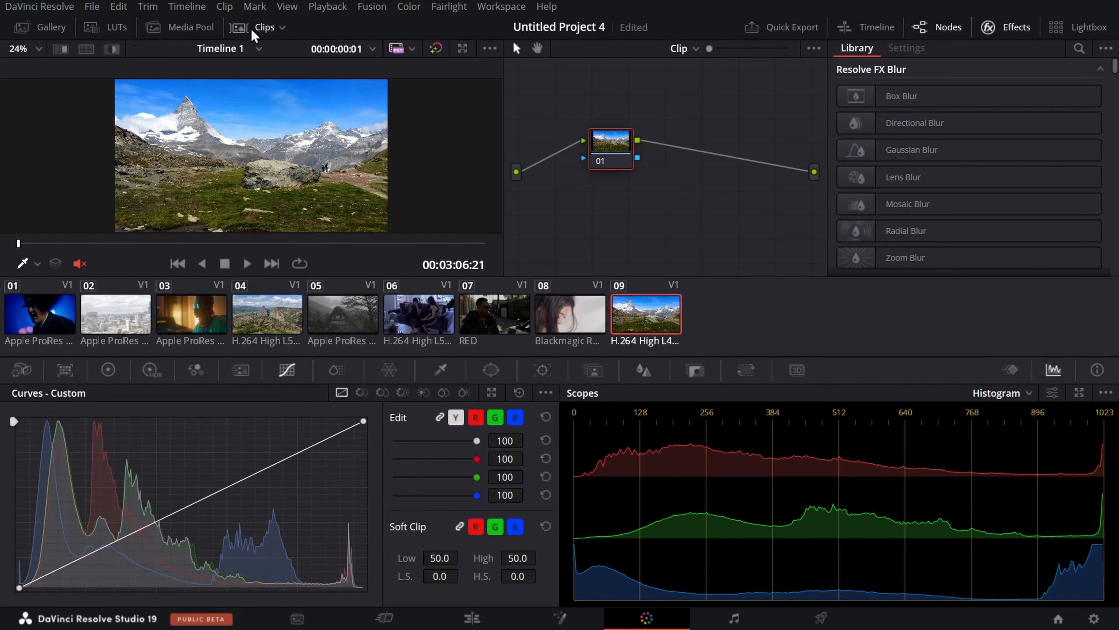
pyautogui.click(260, 26)
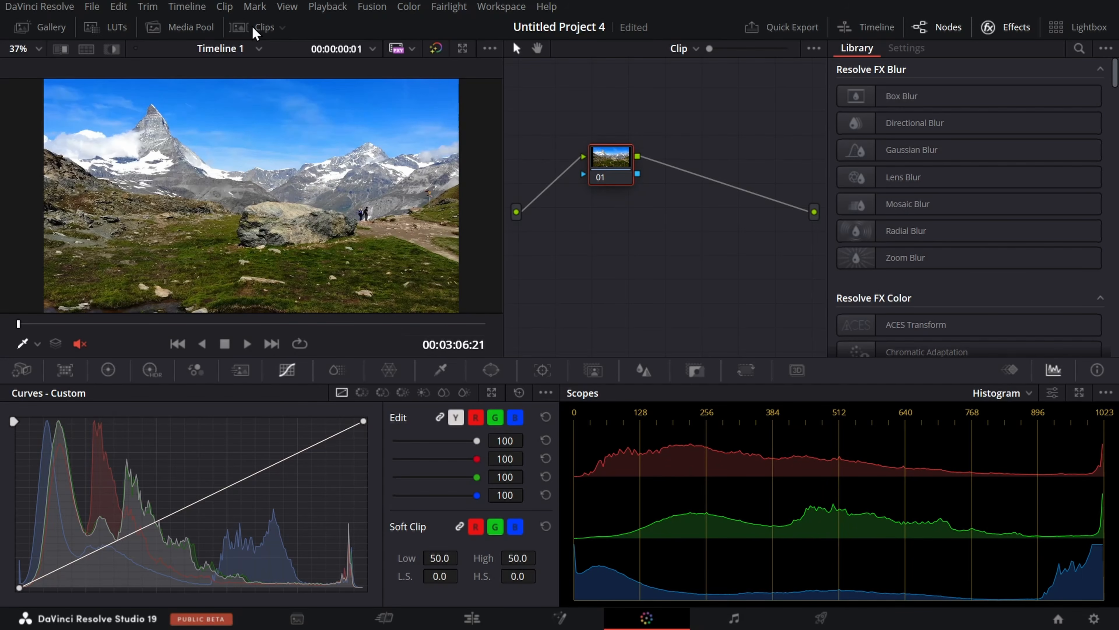
pyautogui.click(260, 27)
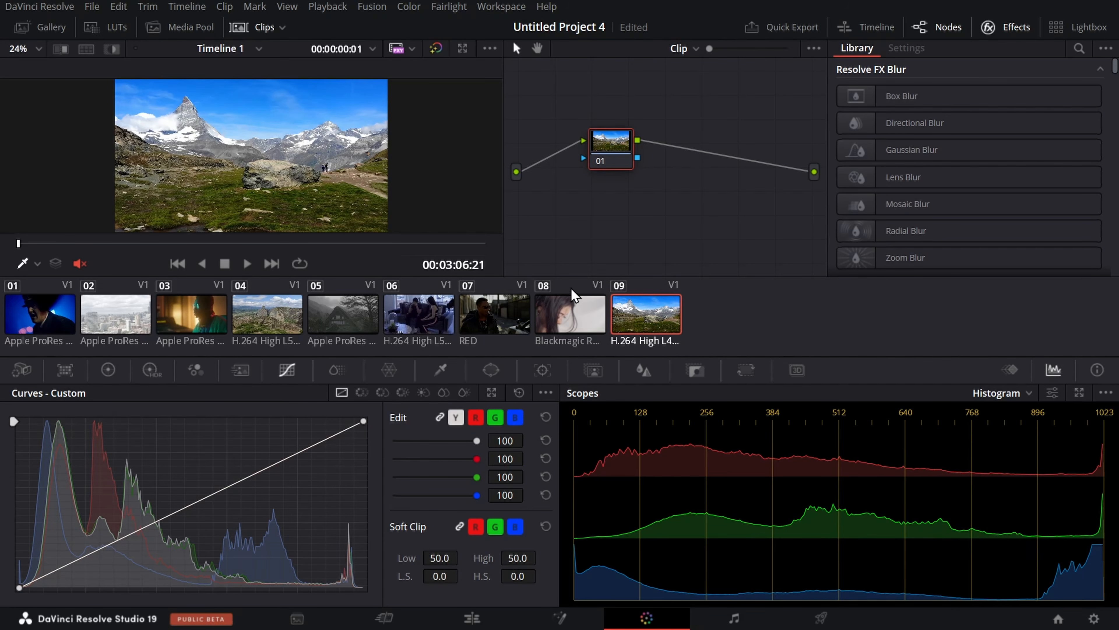
# Step: Set the input color space of mountain clip 09 to Rec.709 Gamma 2.4
pyautogui.rightClick(664, 319)
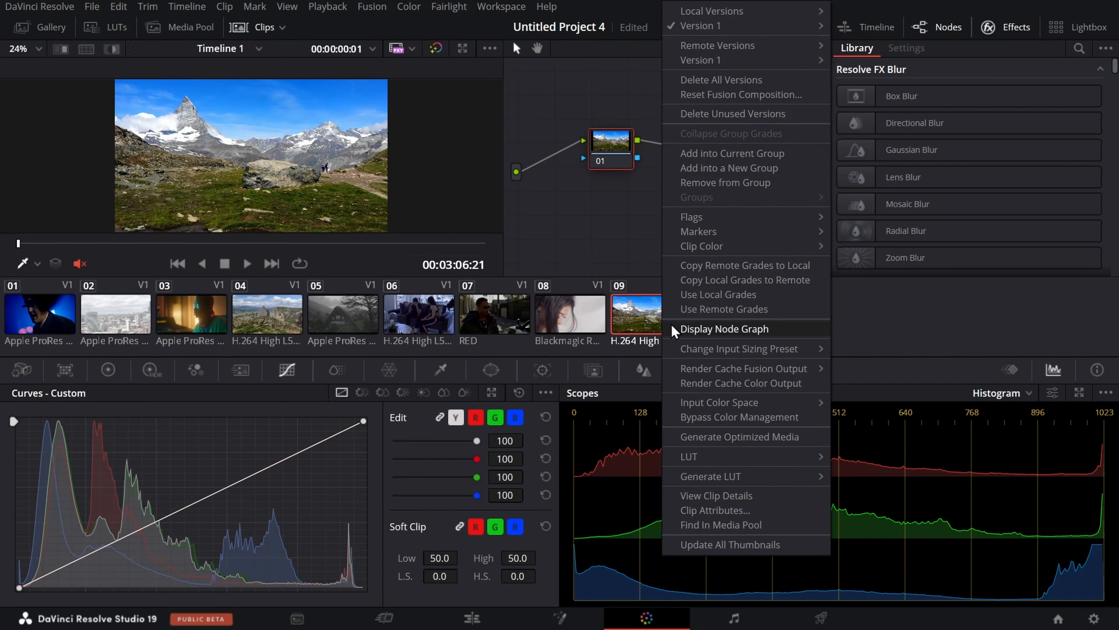
pyautogui.moveTo(713, 407)
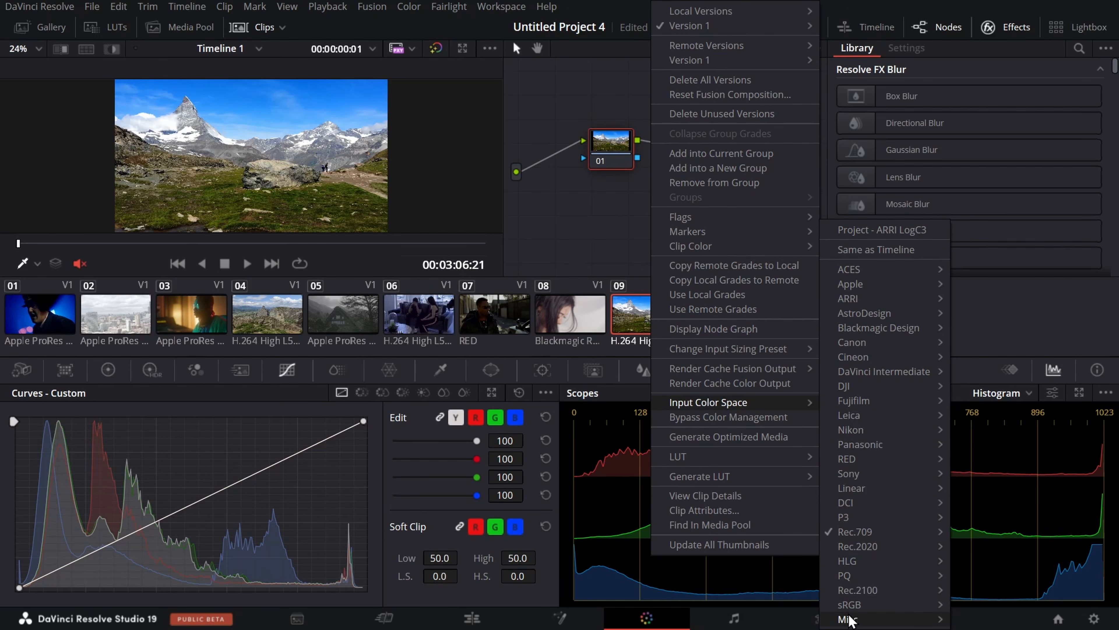
pyautogui.moveTo(849, 615)
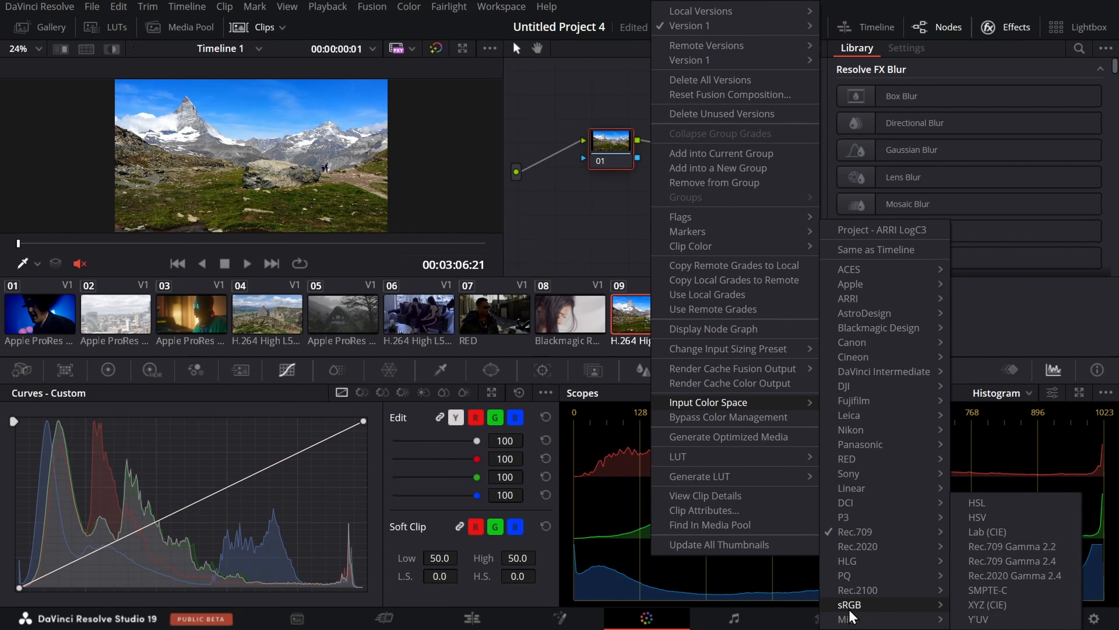
pyautogui.click(1009, 558)
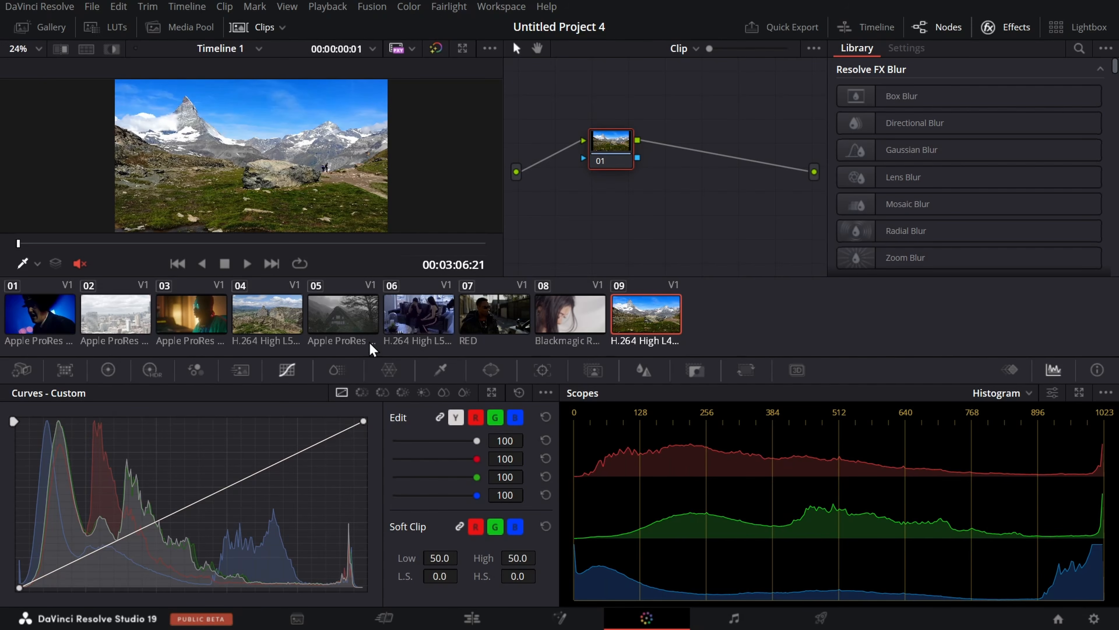
# Step: Review the project's color management settings and check which input color space is assigned to clip 09
pyautogui.click(1094, 619)
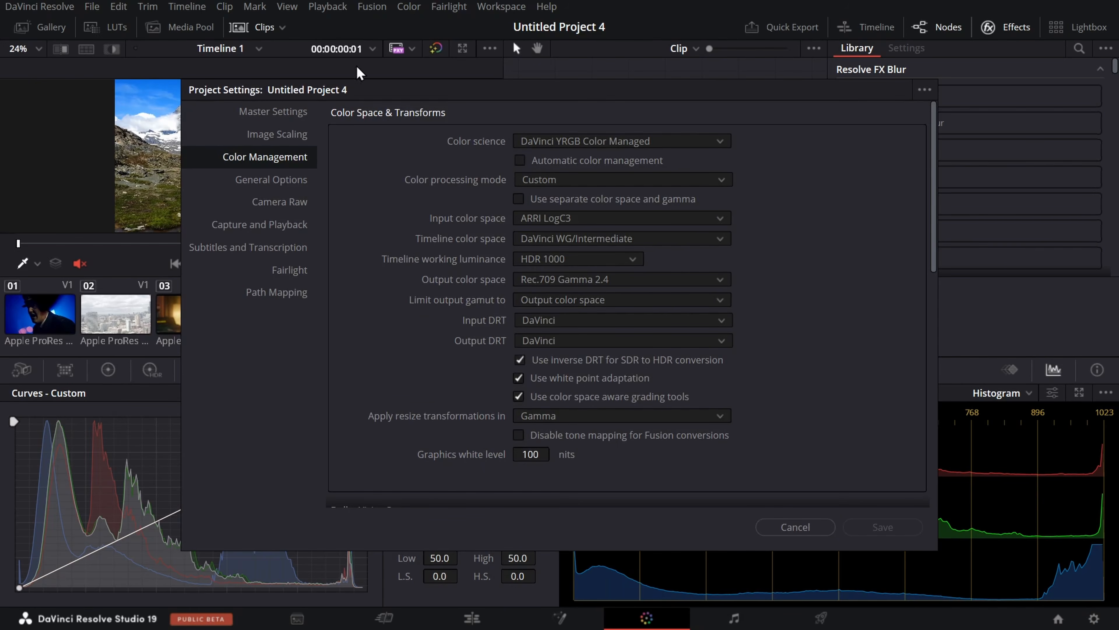
pyautogui.click(794, 528)
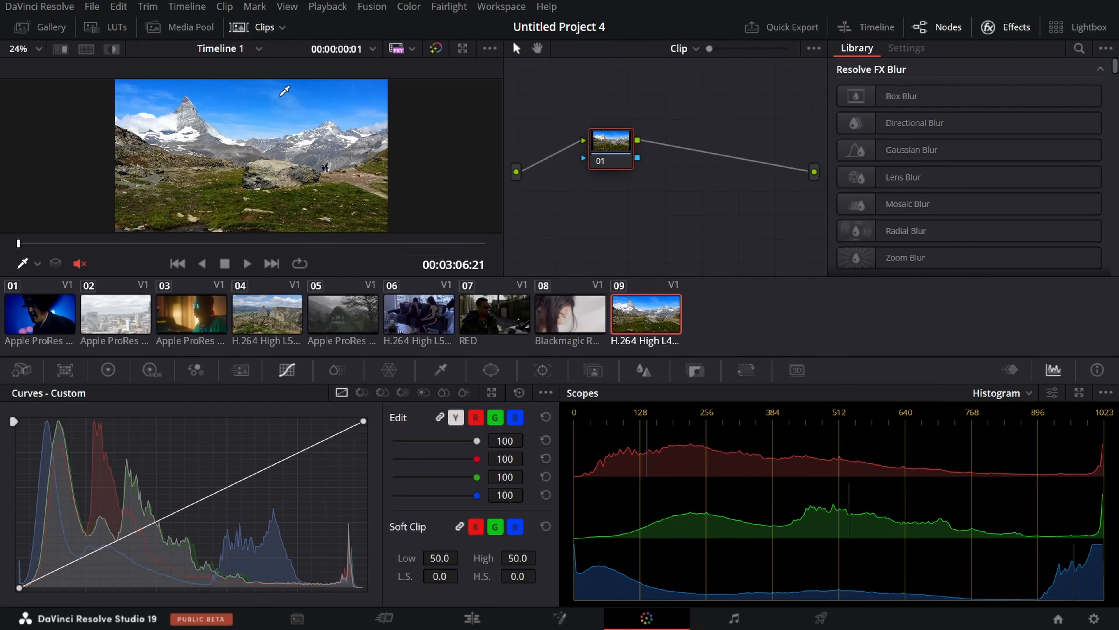
pyautogui.rightClick(646, 318)
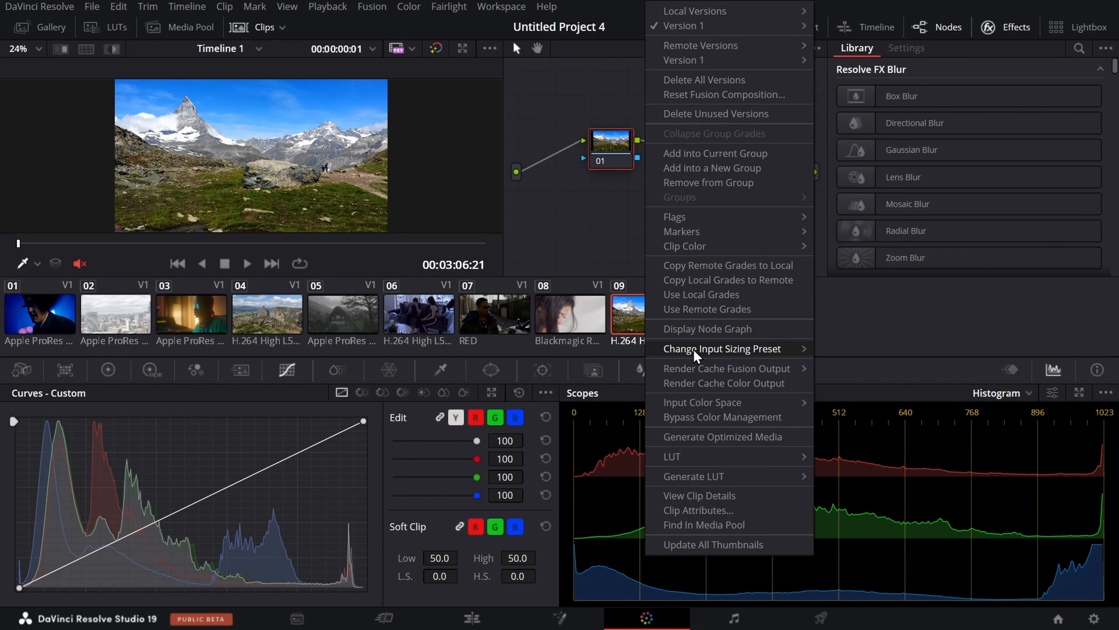
pyautogui.moveTo(712, 406)
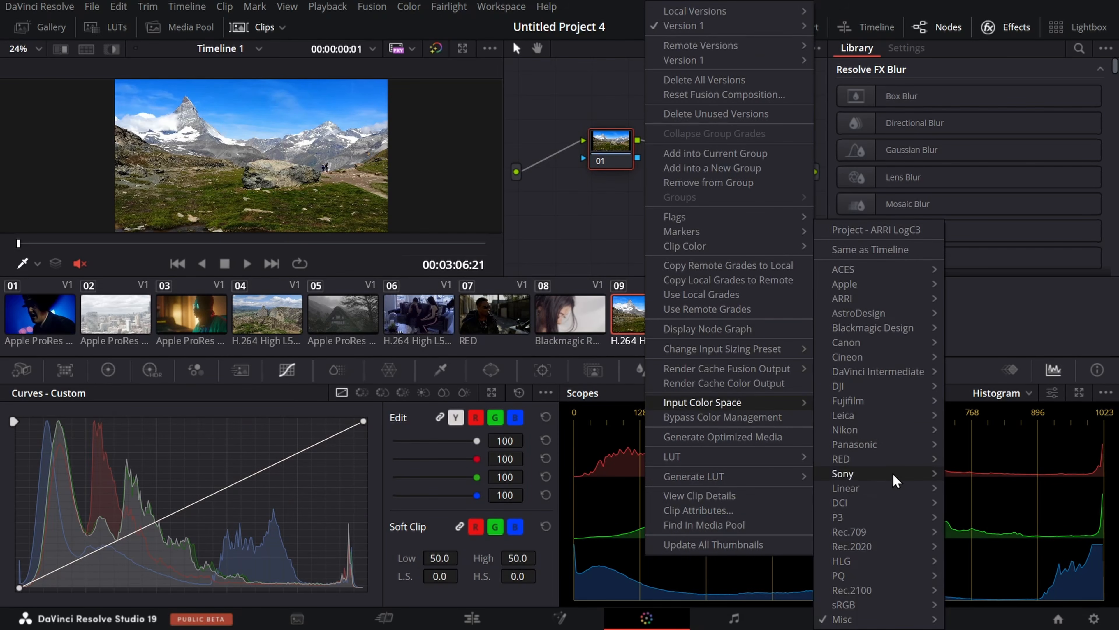
pyautogui.moveTo(880, 622)
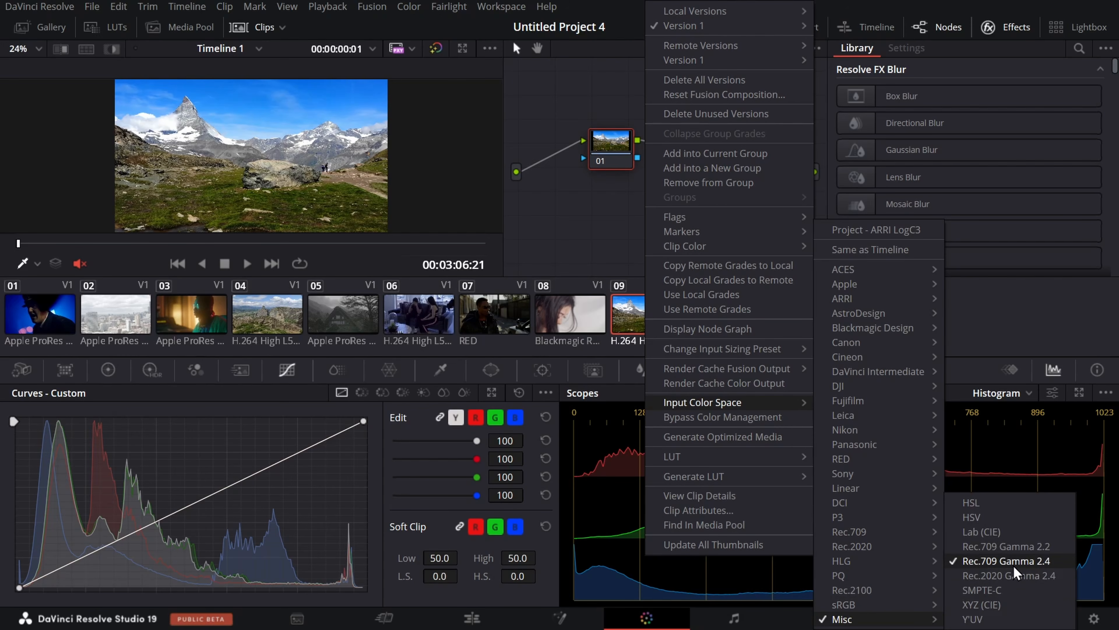
pyautogui.click(582, 188)
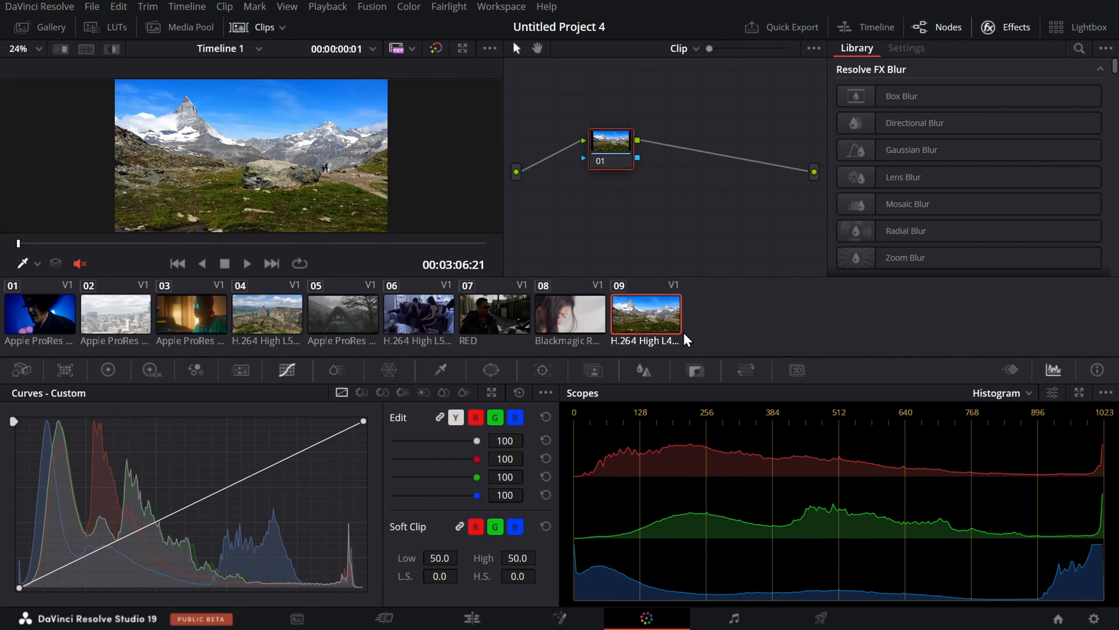
# Step: Check the input color space options for mountain clip 09 and the color management options for Blackmagic RAW clip 08
pyautogui.rightClick(634, 320)
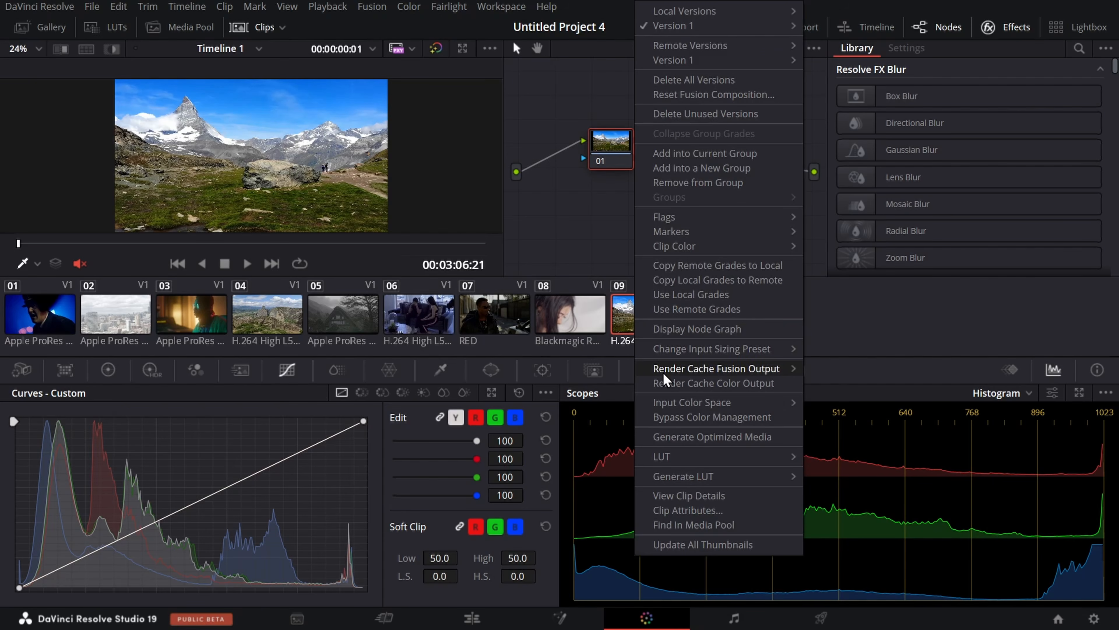
pyautogui.moveTo(677, 405)
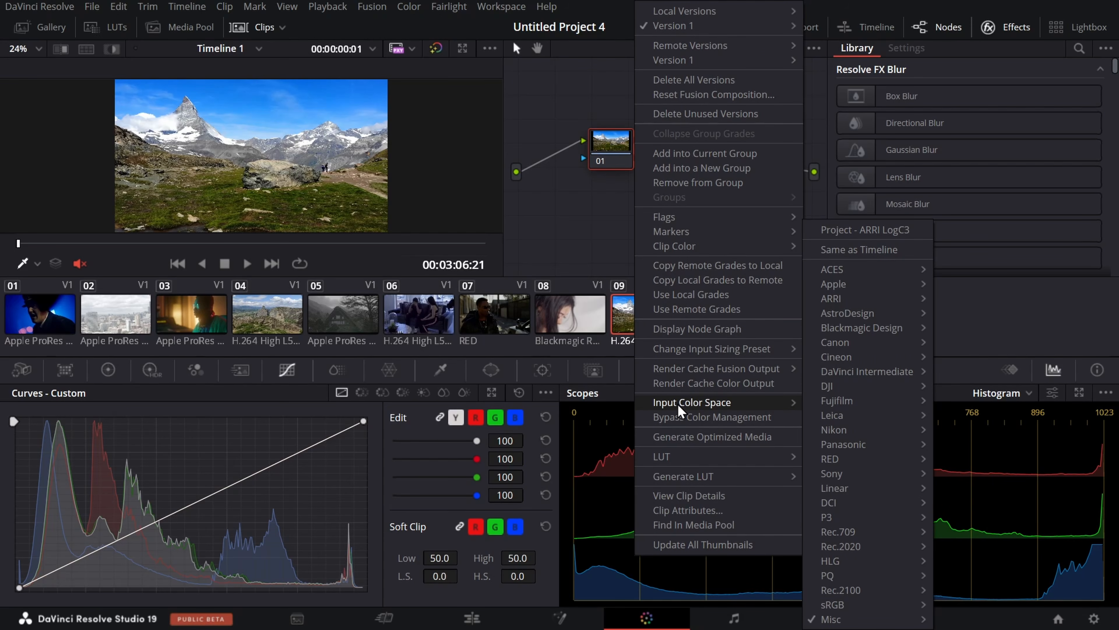
pyautogui.click(562, 221)
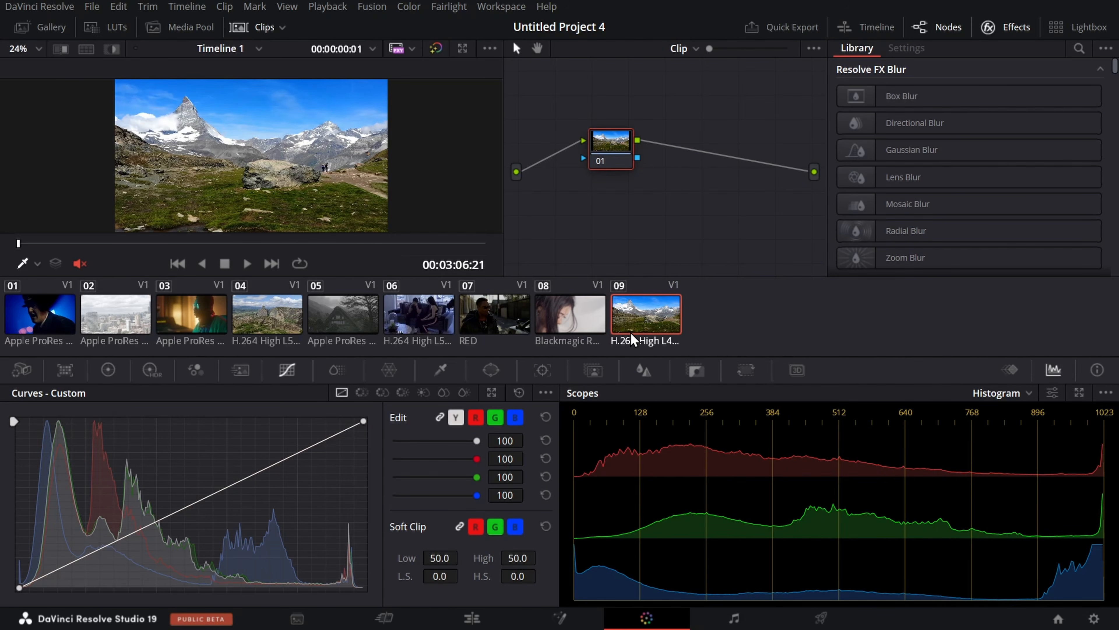
pyautogui.click(577, 324)
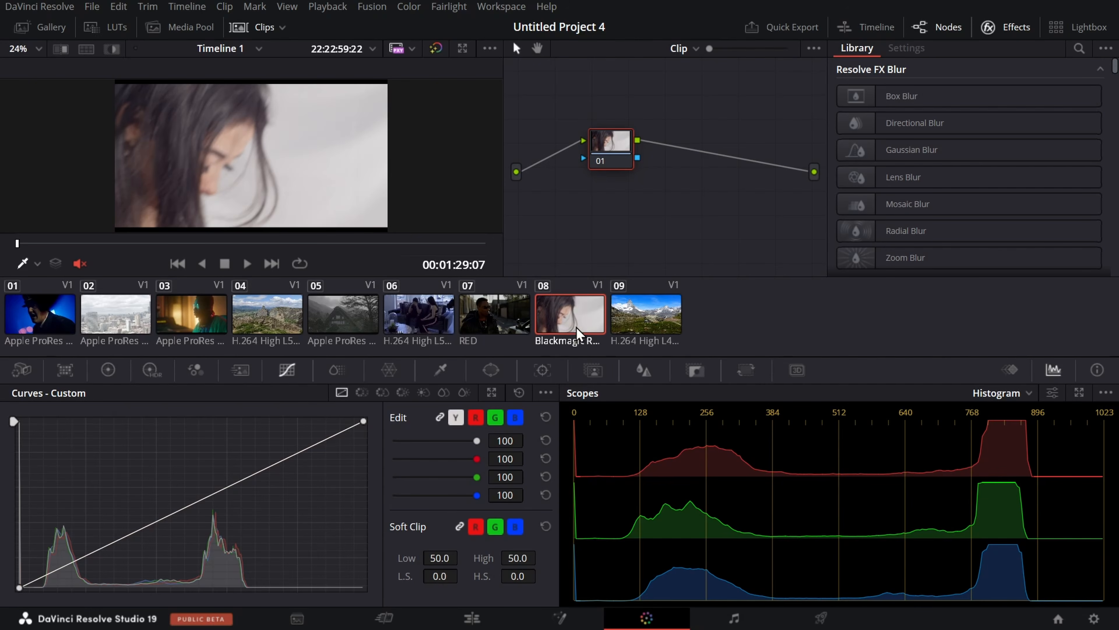
pyautogui.rightClick(569, 318)
pyautogui.moveTo(603, 352)
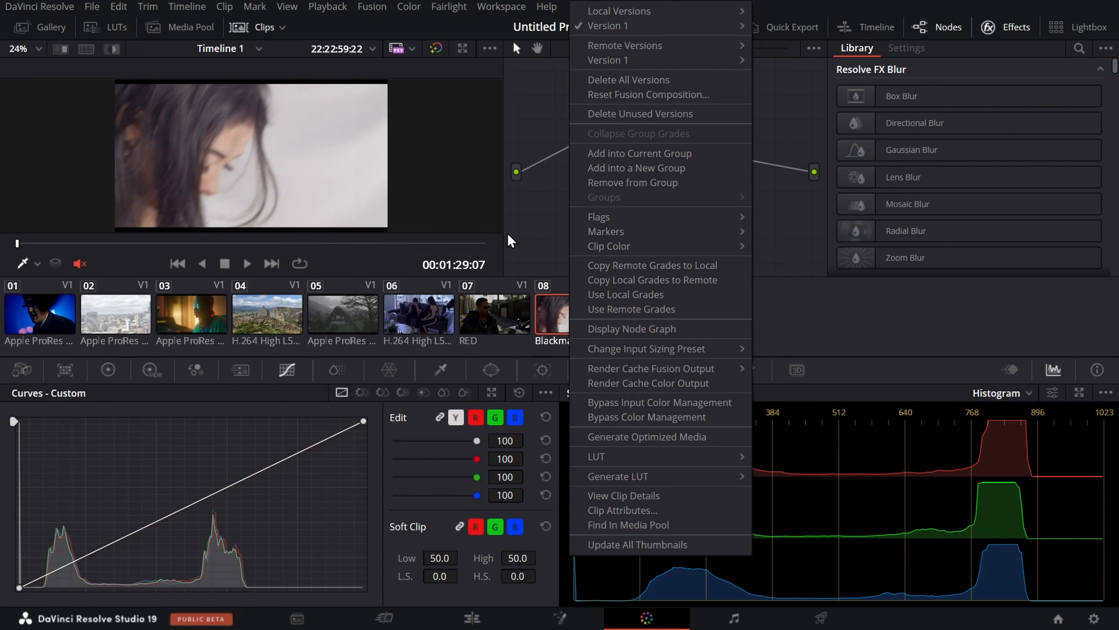
pyautogui.click(513, 224)
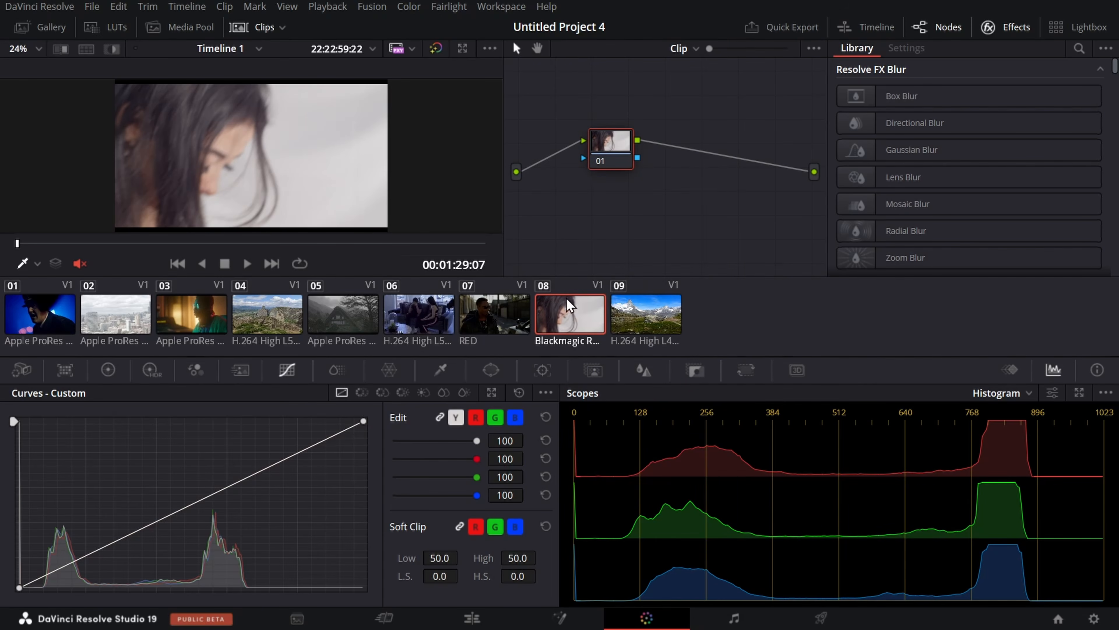
# Step: Set the project's input color space to Blackmagic Design Video Gen 4, save it, and compare clips 01 and 08
pyautogui.click(1094, 619)
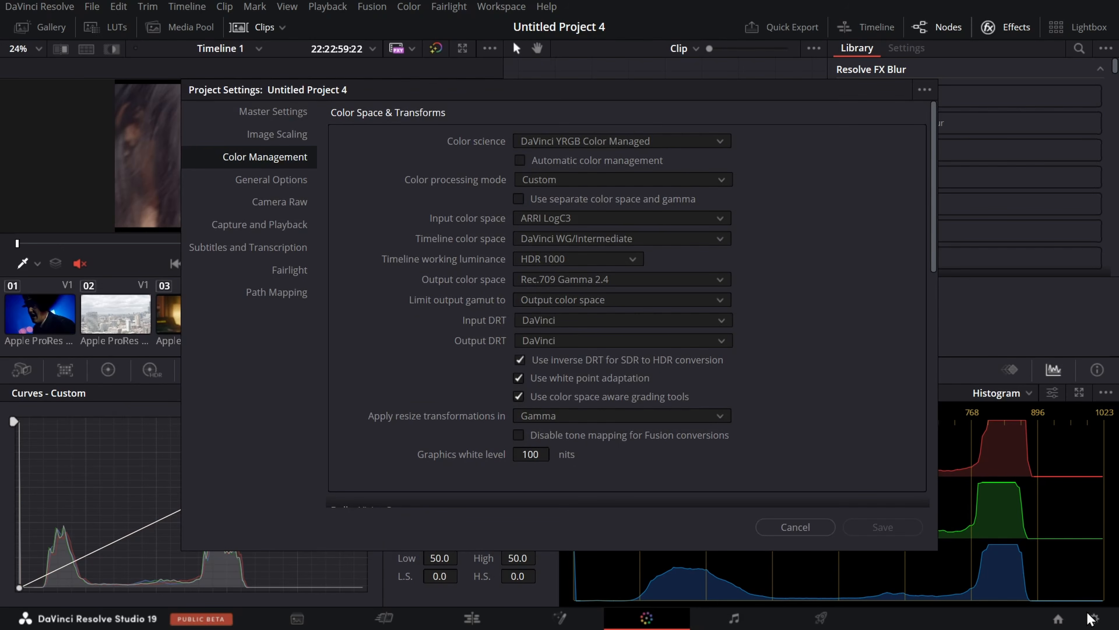
pyautogui.click(574, 220)
pyautogui.scroll(1, 611, 260)
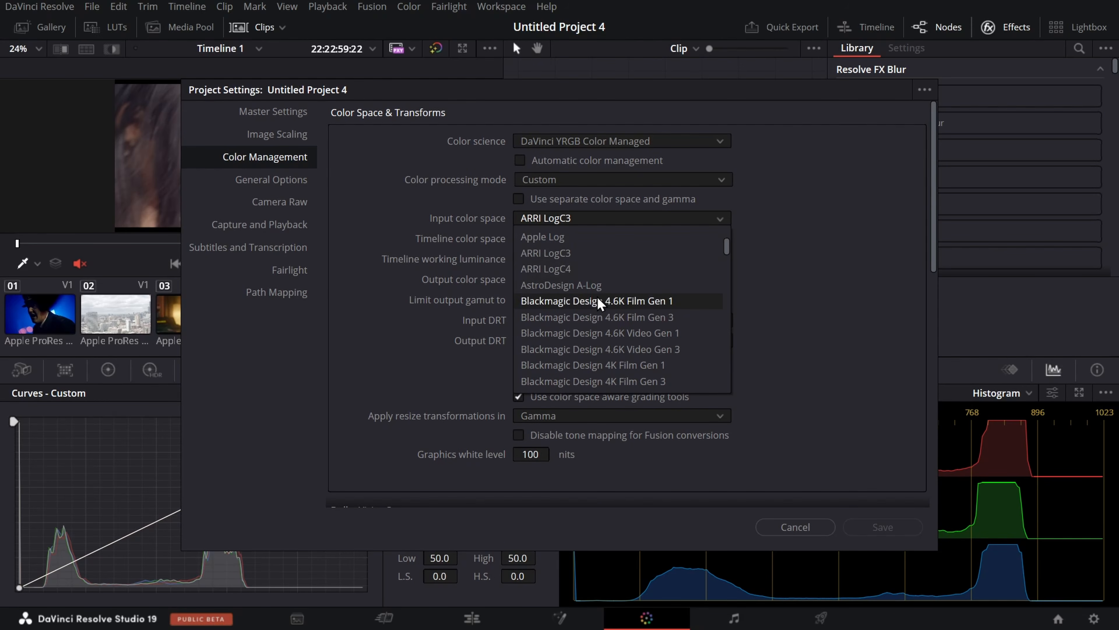
pyautogui.scroll(-5, 637, 357)
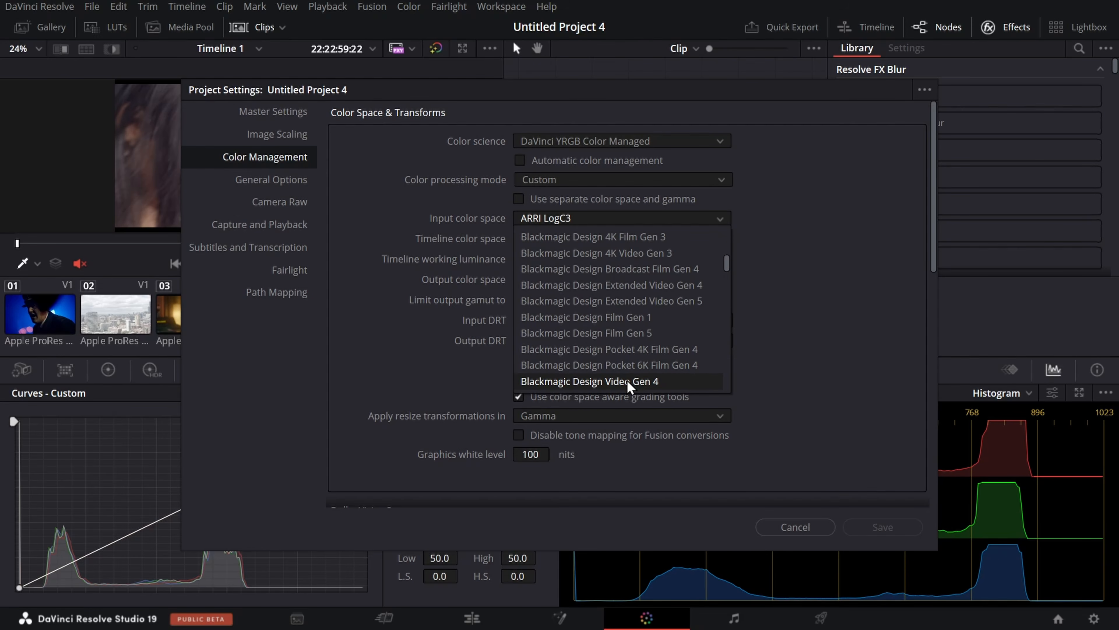
pyautogui.click(627, 380)
pyautogui.click(890, 527)
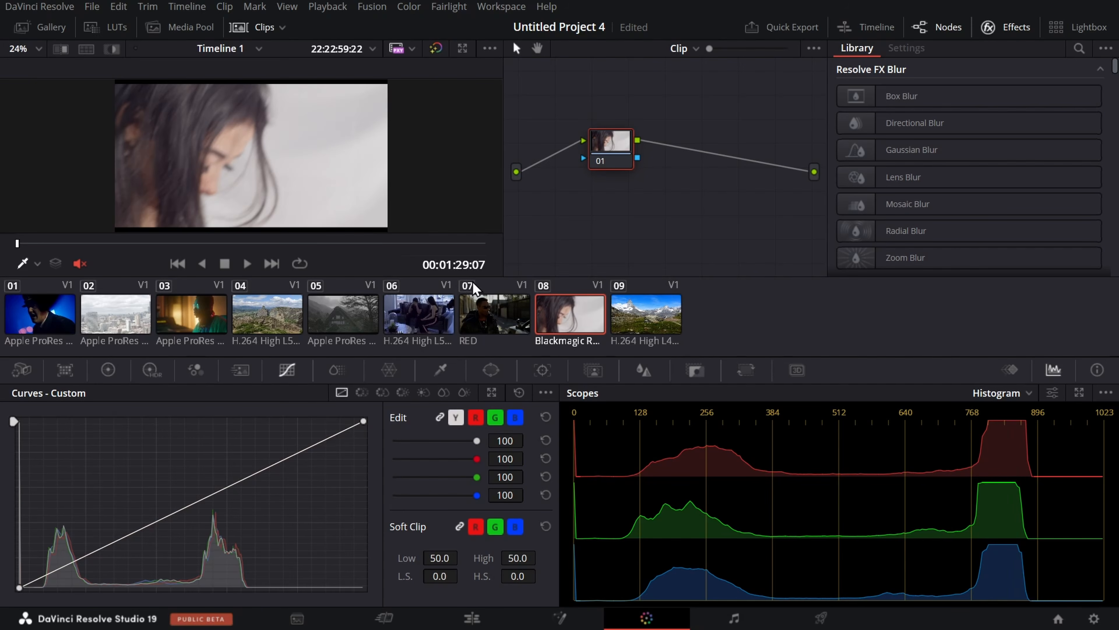
pyautogui.click(50, 312)
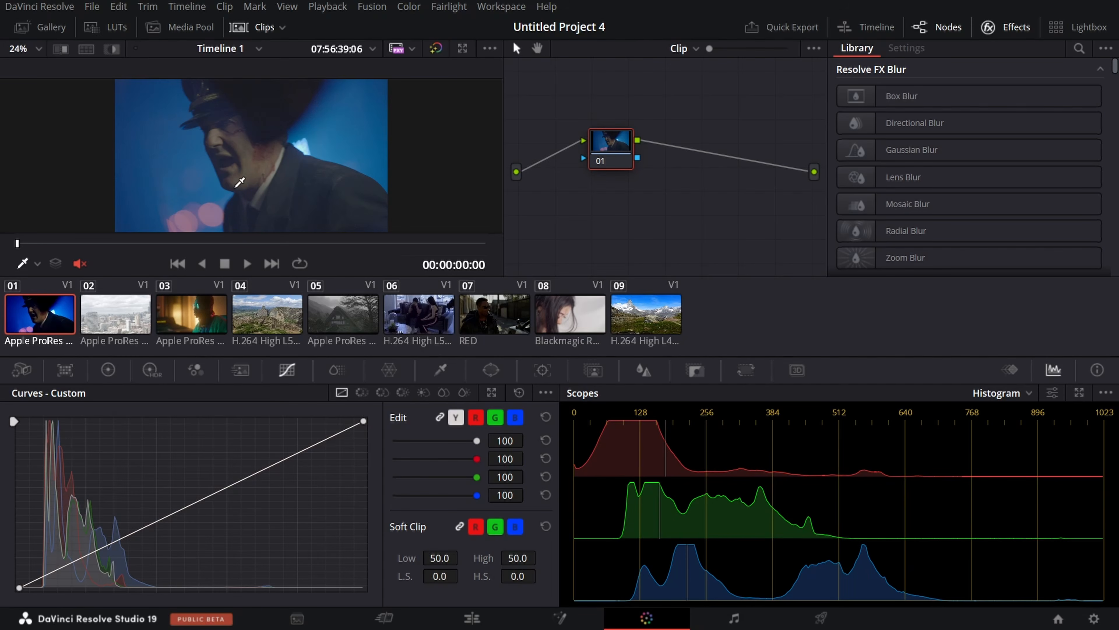
pyautogui.click(573, 326)
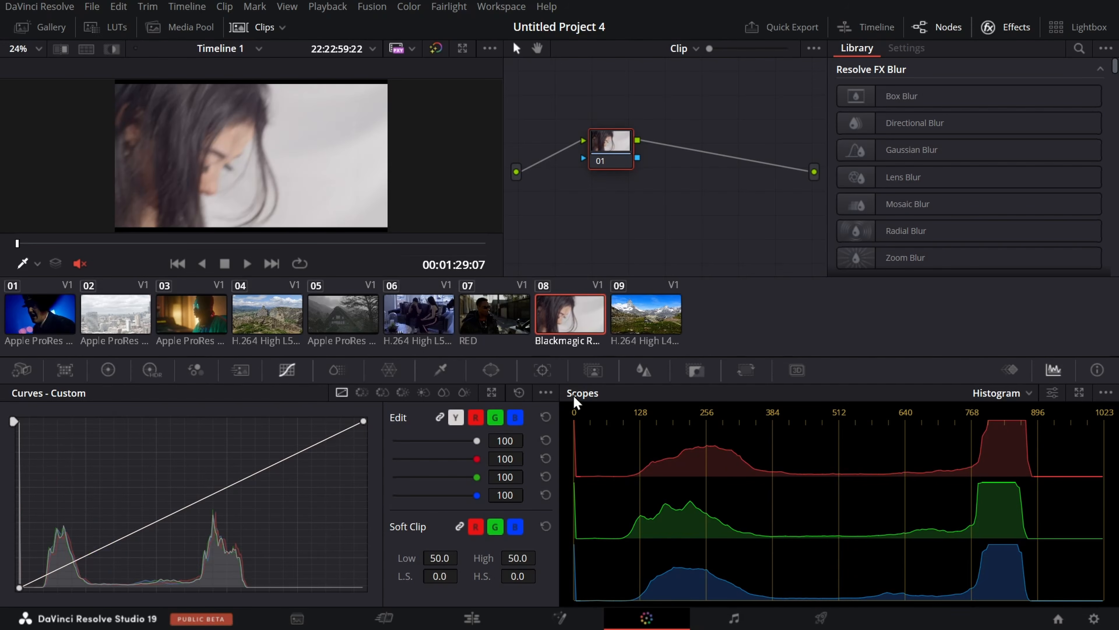
# Step: Set the project's input color space back to ARRI LogC3 and save the project settings
pyautogui.click(1094, 618)
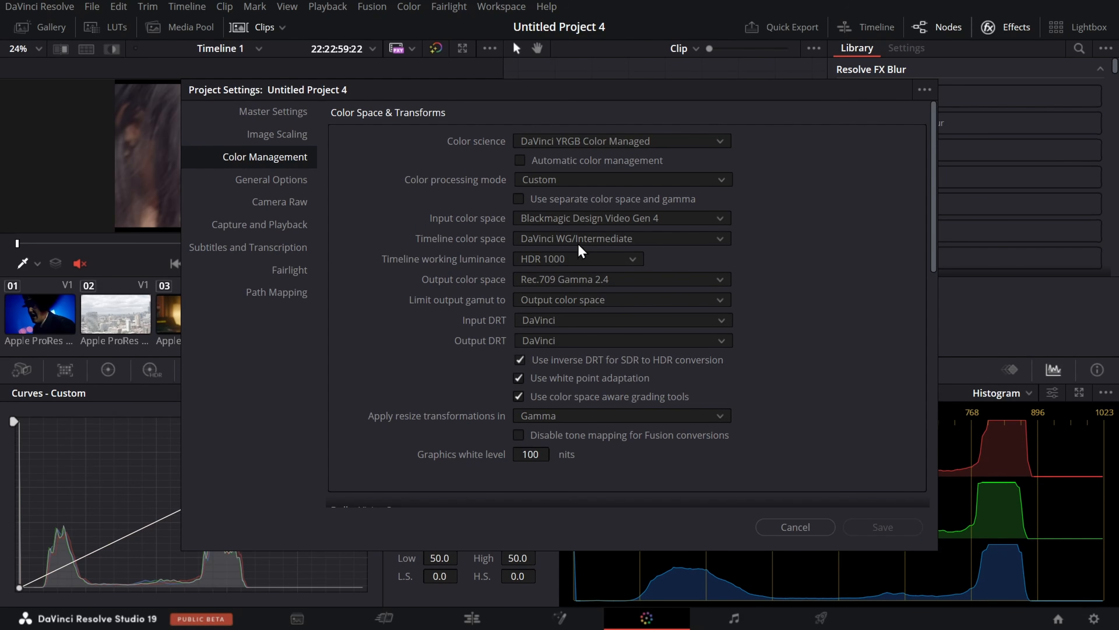
pyautogui.click(551, 219)
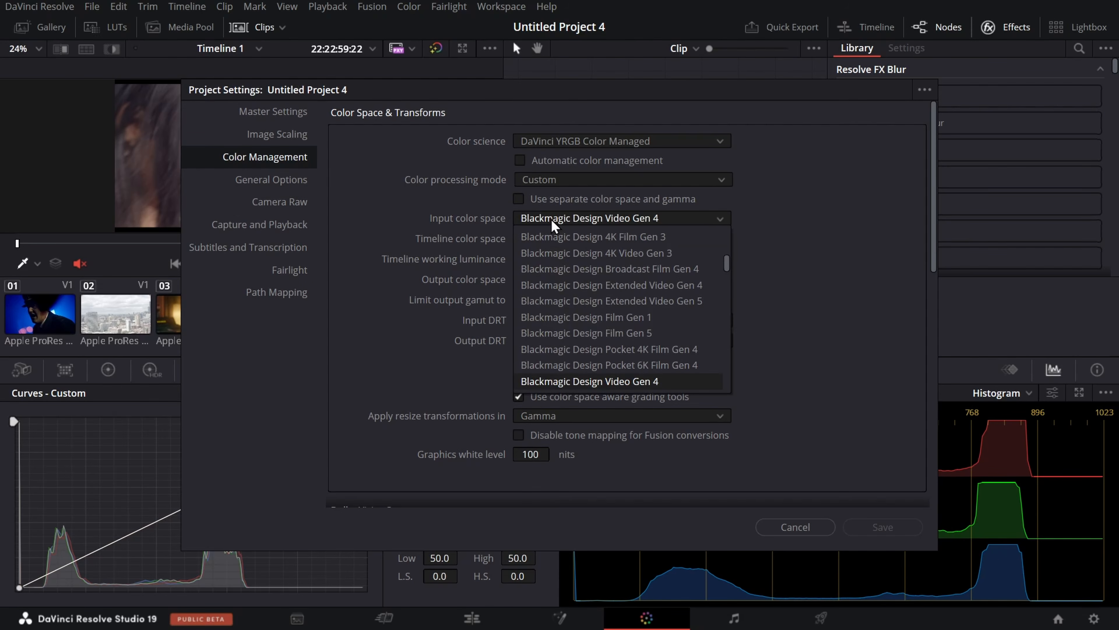
pyautogui.scroll(5, 605, 286)
pyautogui.scroll(-5, 577, 270)
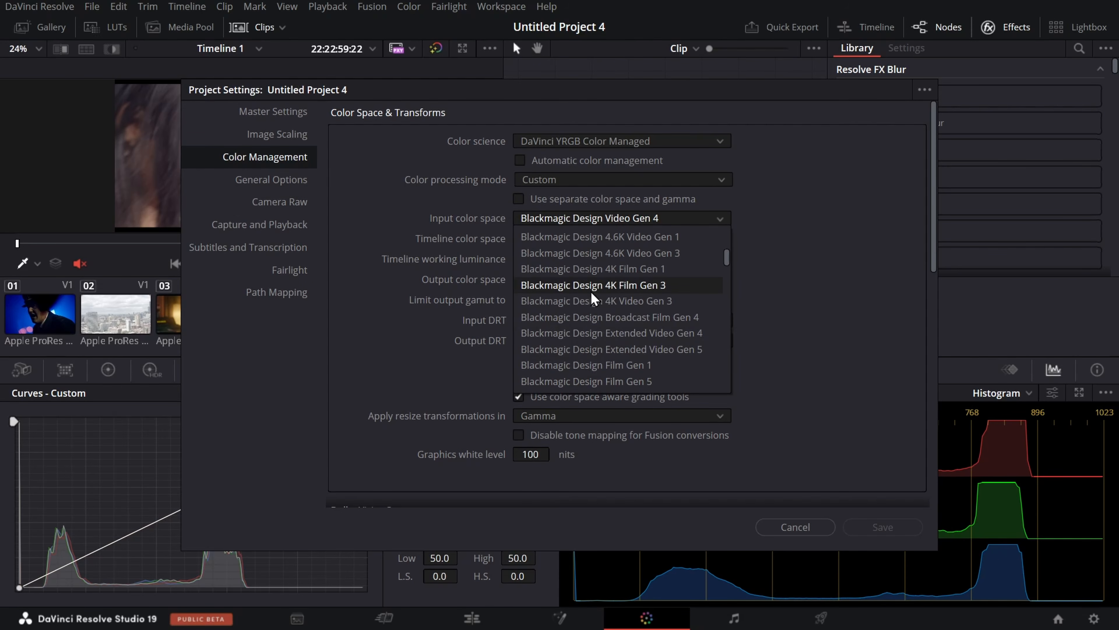
pyautogui.scroll(5, 621, 294)
pyautogui.click(573, 333)
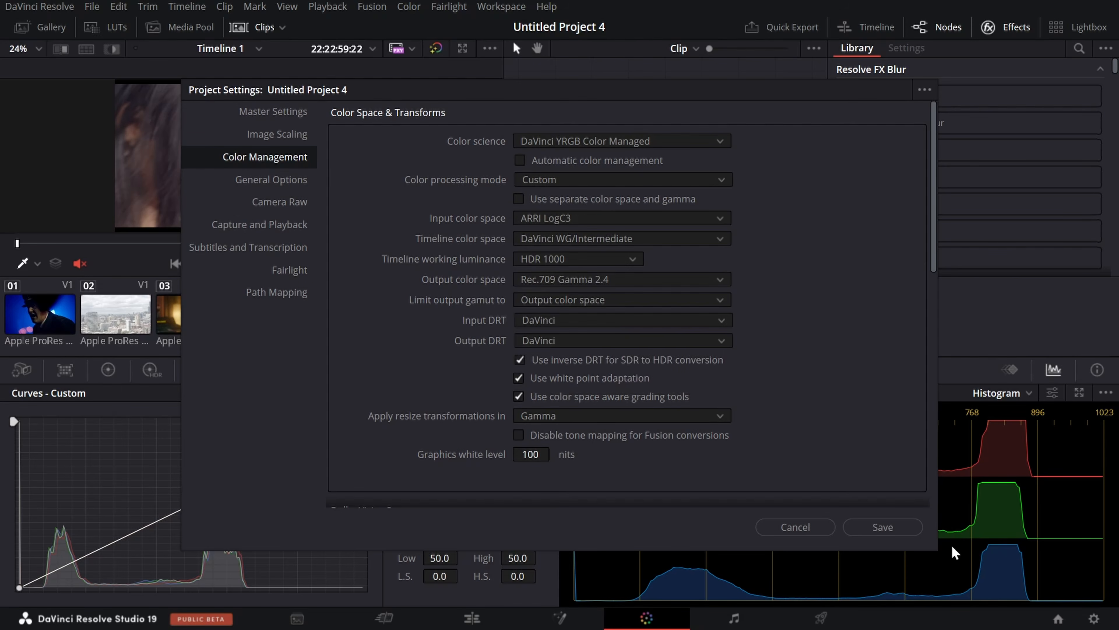
pyautogui.click(882, 527)
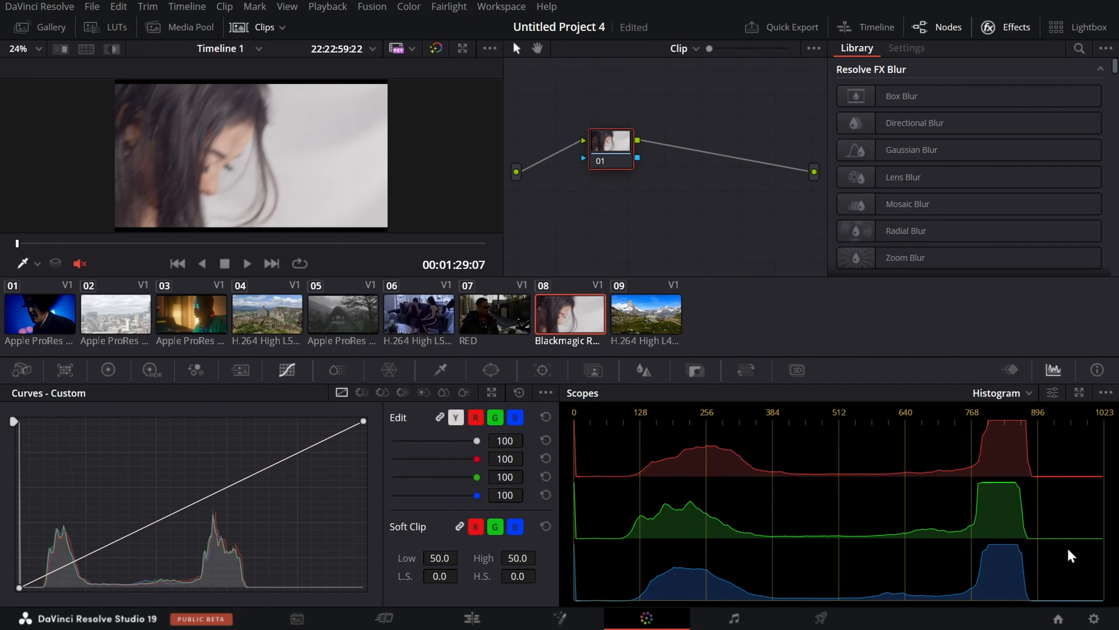
# Step: Review the project's color management settings without changing them and look through clips 05, 06 and 07
pyautogui.click(1094, 619)
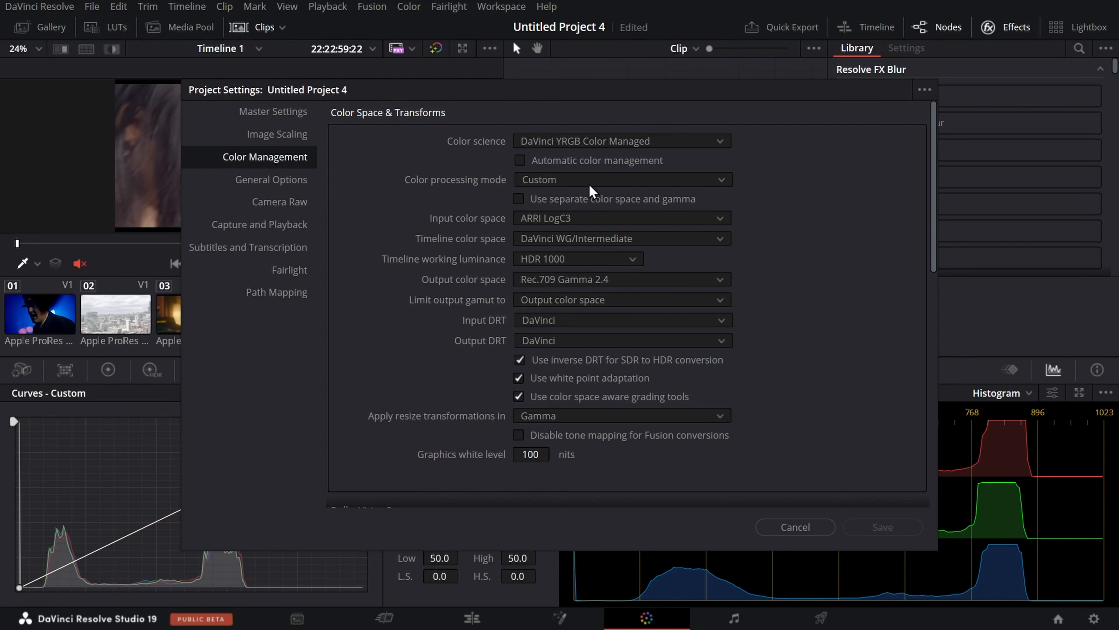
pyautogui.click(796, 527)
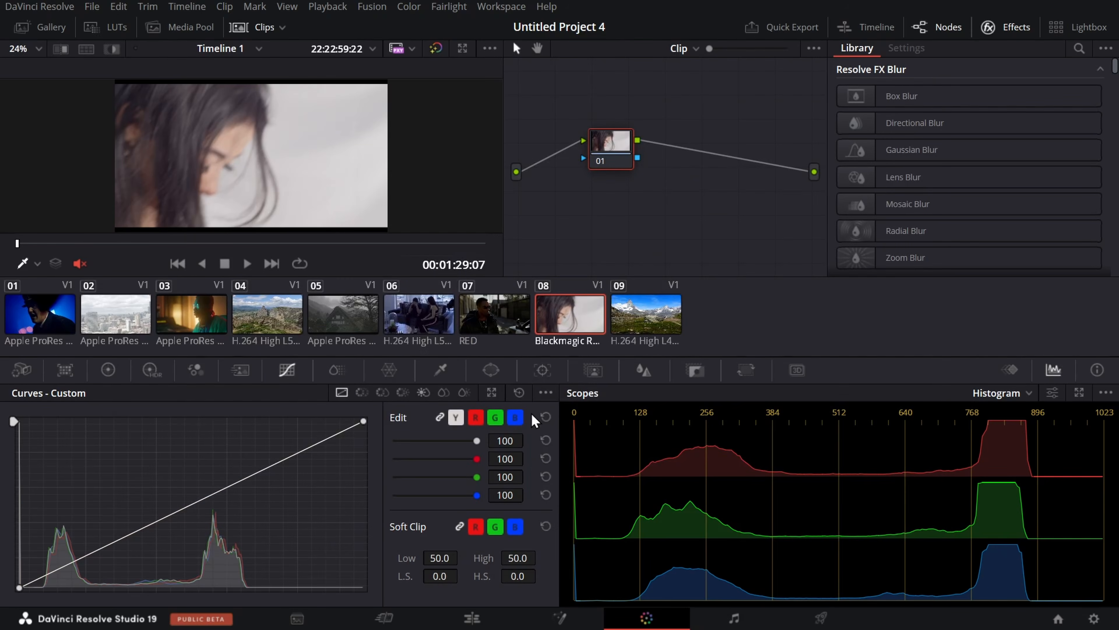
pyautogui.click(350, 324)
pyautogui.click(419, 318)
pyautogui.click(493, 318)
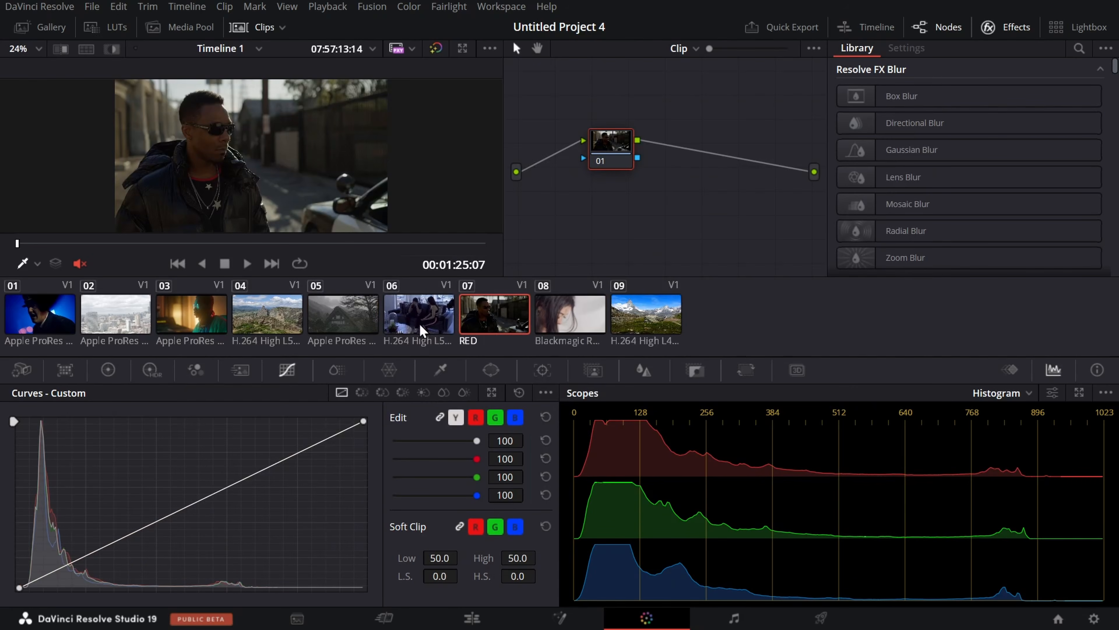
pyautogui.click(370, 327)
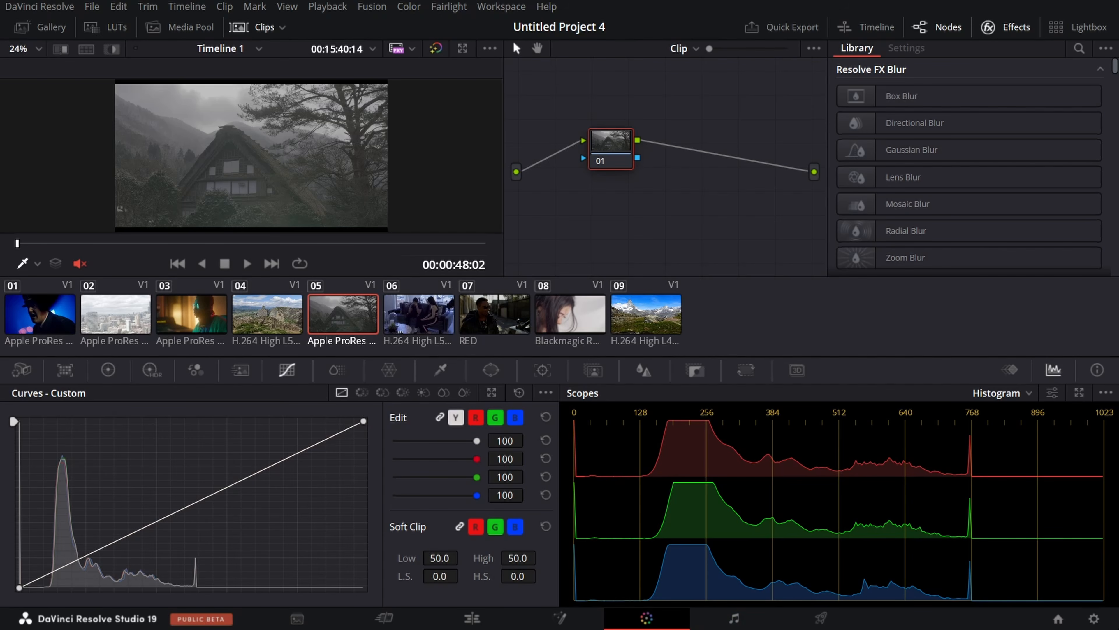
# Step: Set the project's color processing mode to HDR DaVinci Wide Gamut Intermediate and save the project settings
pyautogui.click(1099, 624)
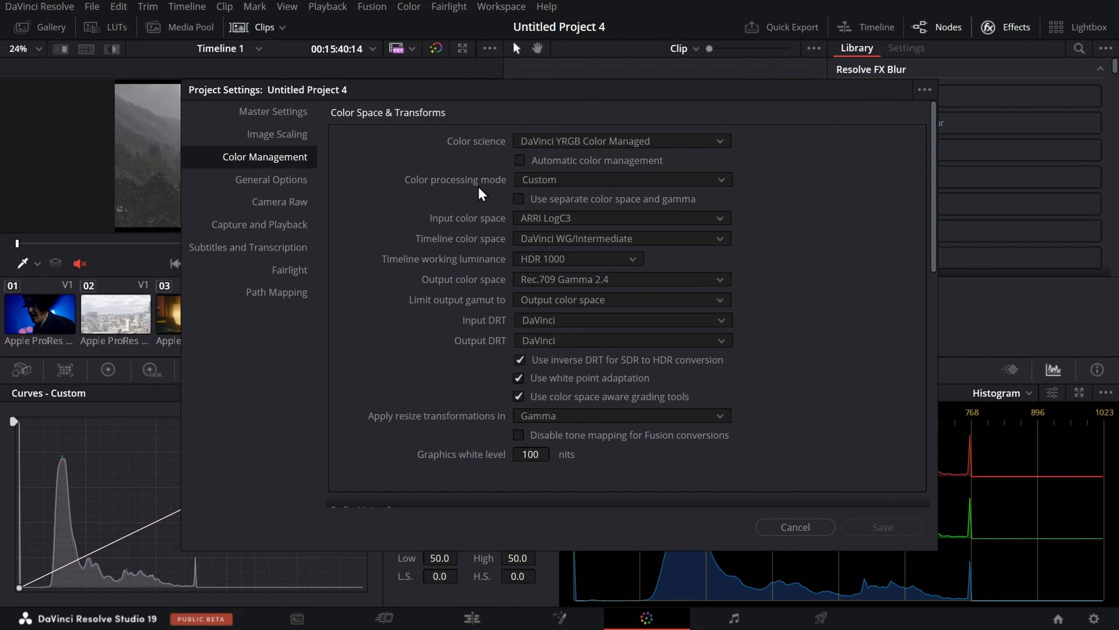
pyautogui.click(641, 183)
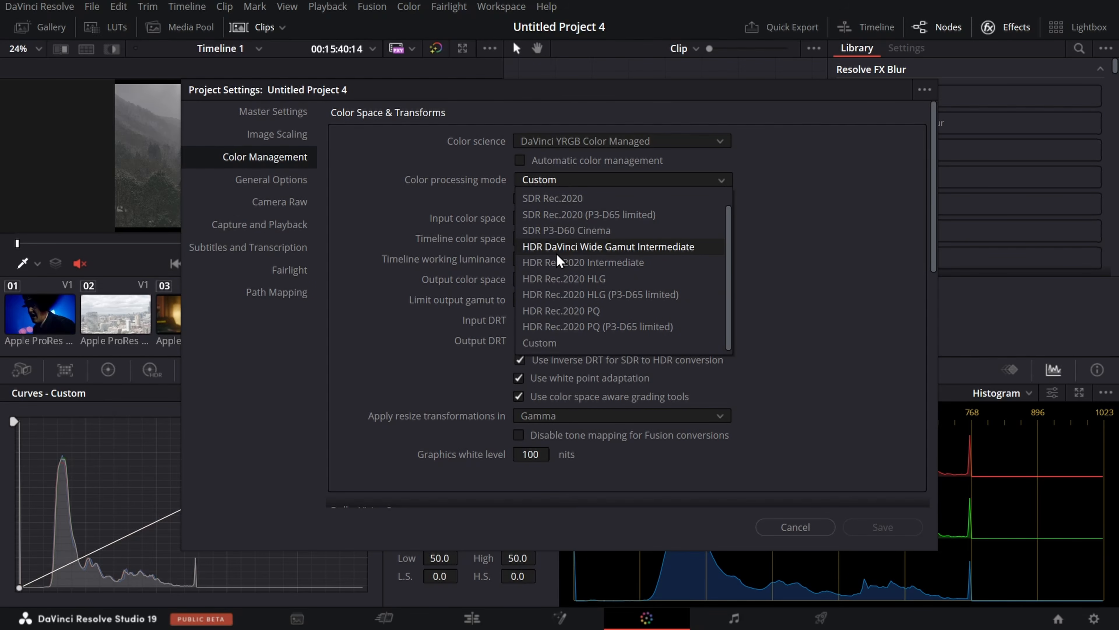
pyautogui.click(568, 247)
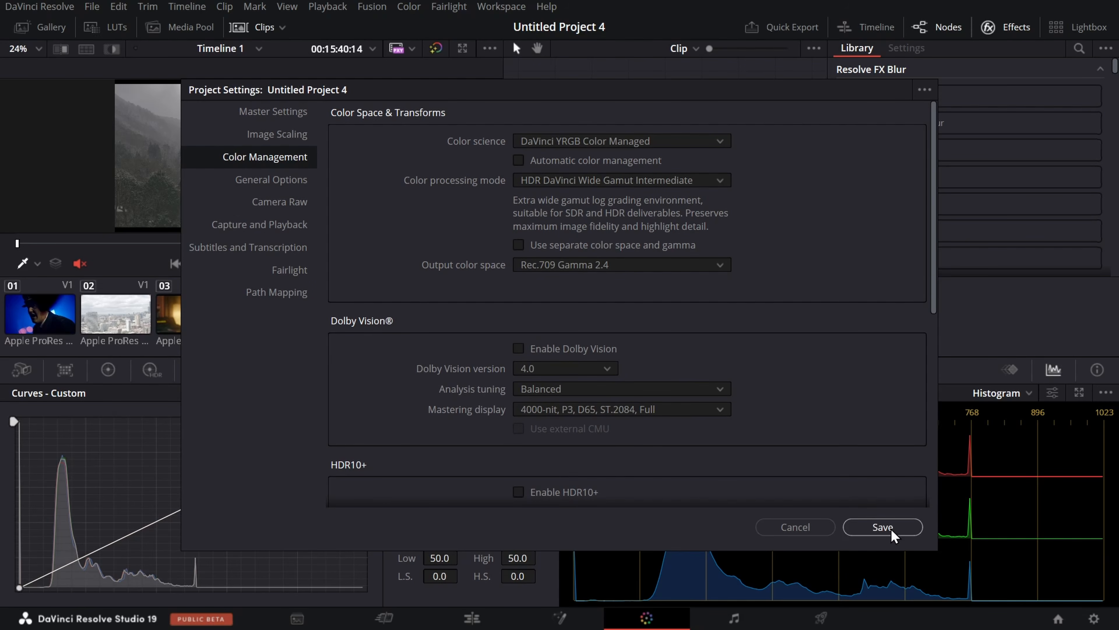
pyautogui.click(883, 527)
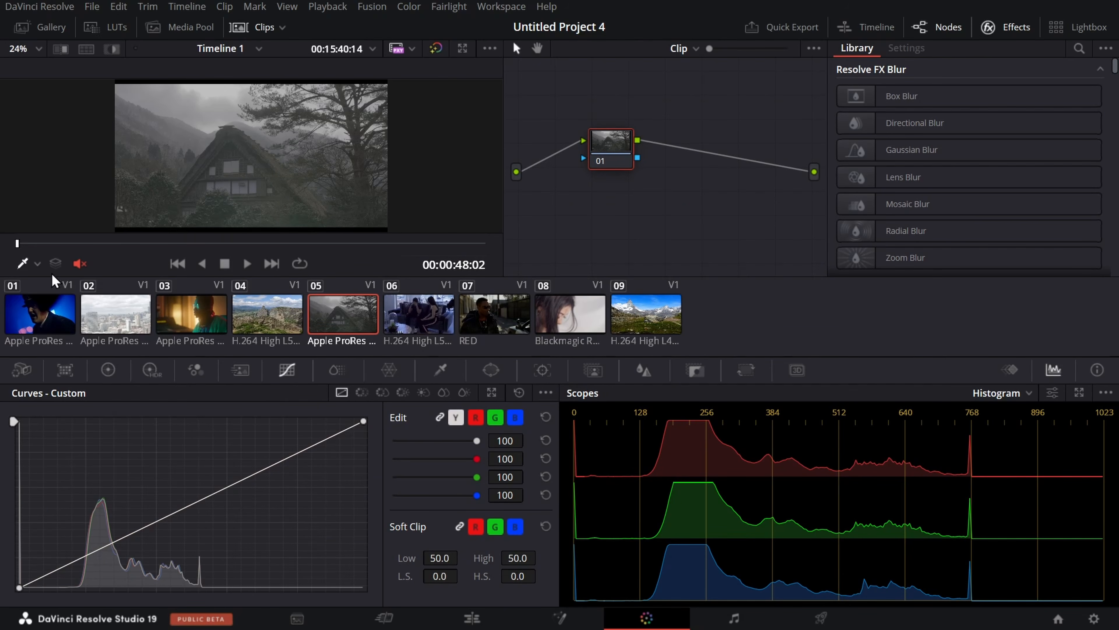
# Step: Set the input color space of clip 01 to ARRI LogC3
pyautogui.click(44, 306)
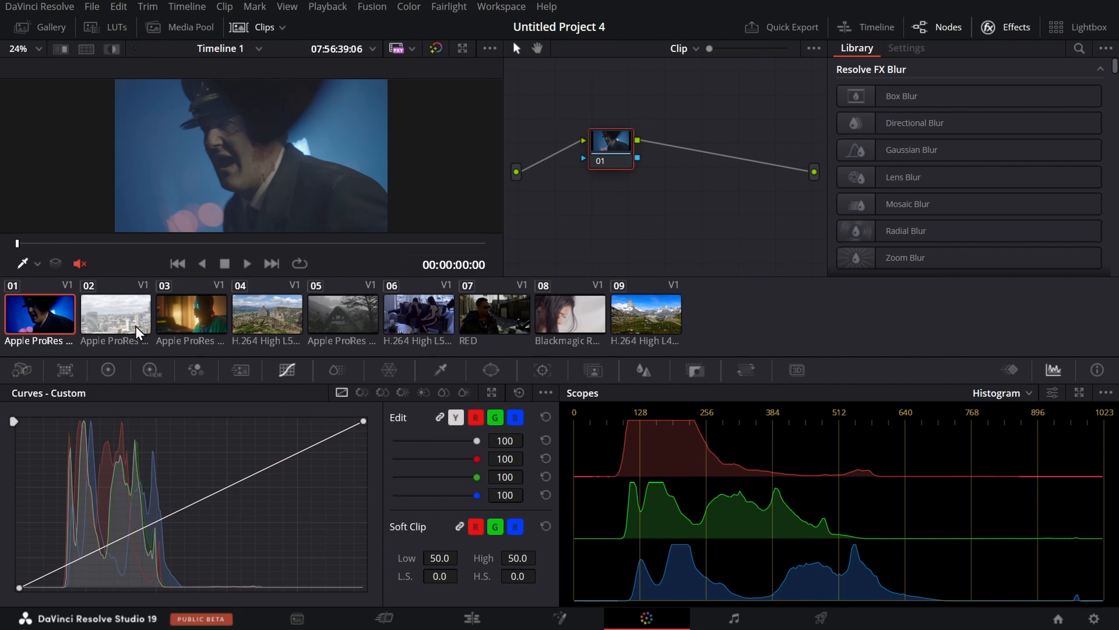
pyautogui.rightClick(47, 320)
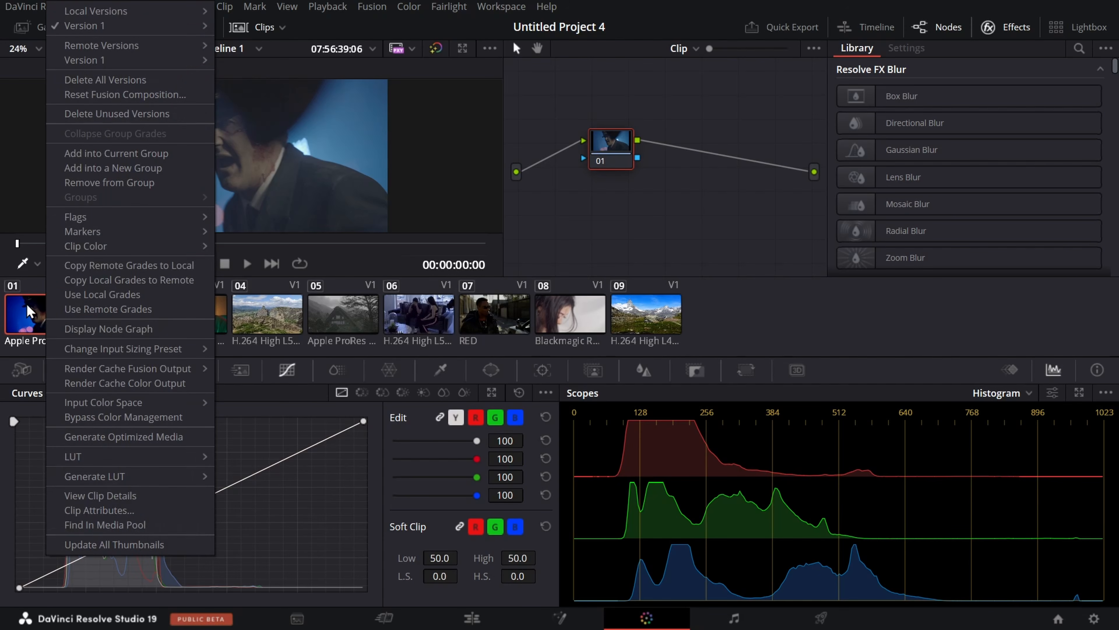
pyautogui.moveTo(114, 413)
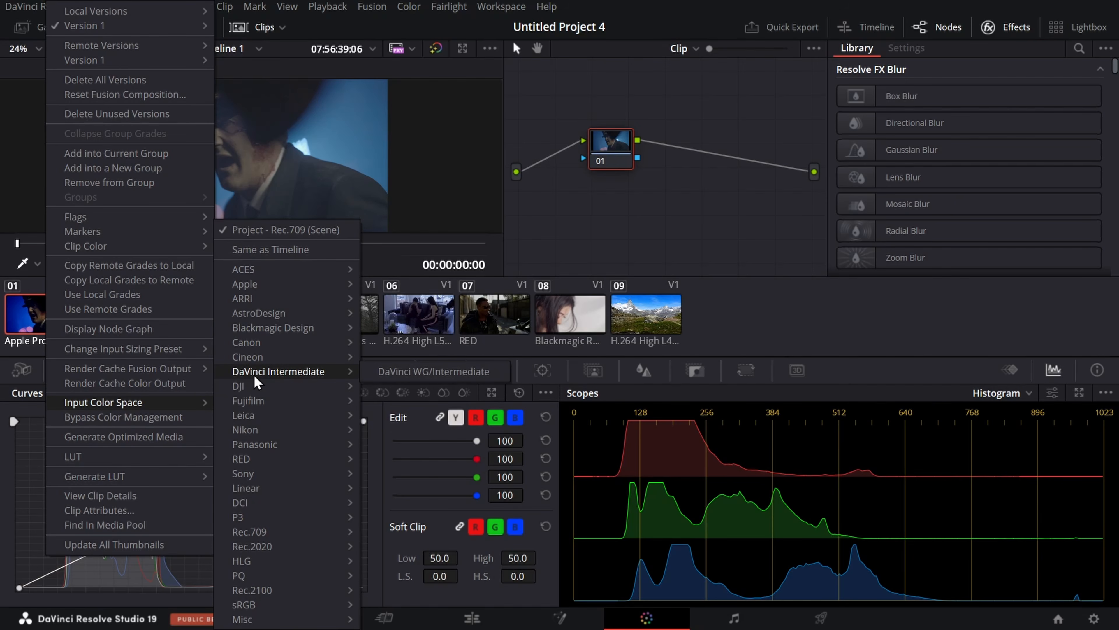
pyautogui.moveTo(278, 299)
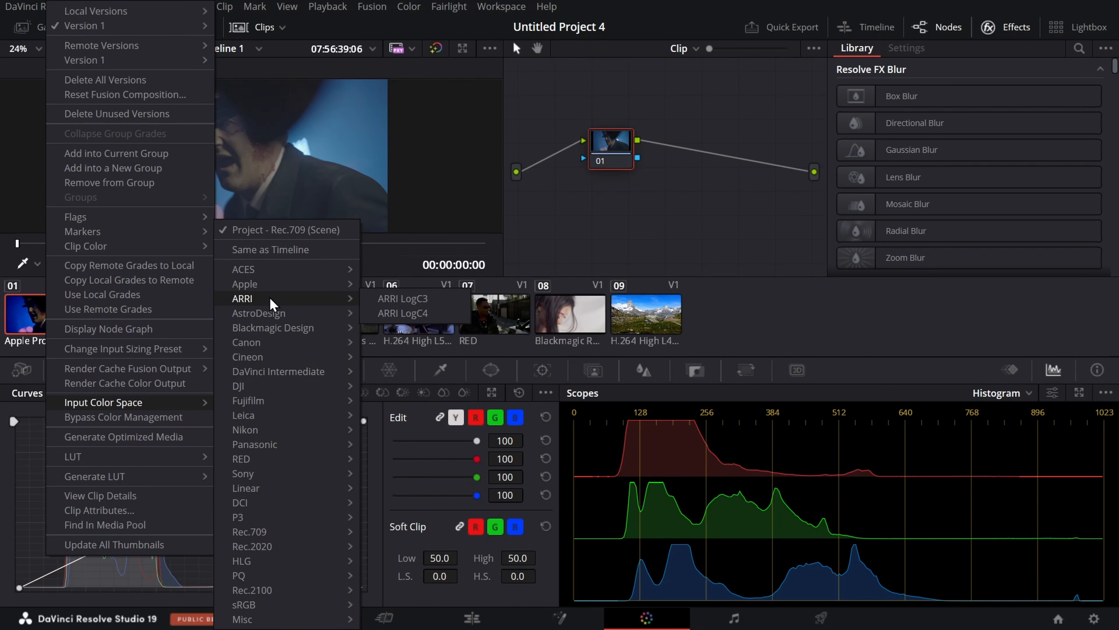
pyautogui.click(401, 300)
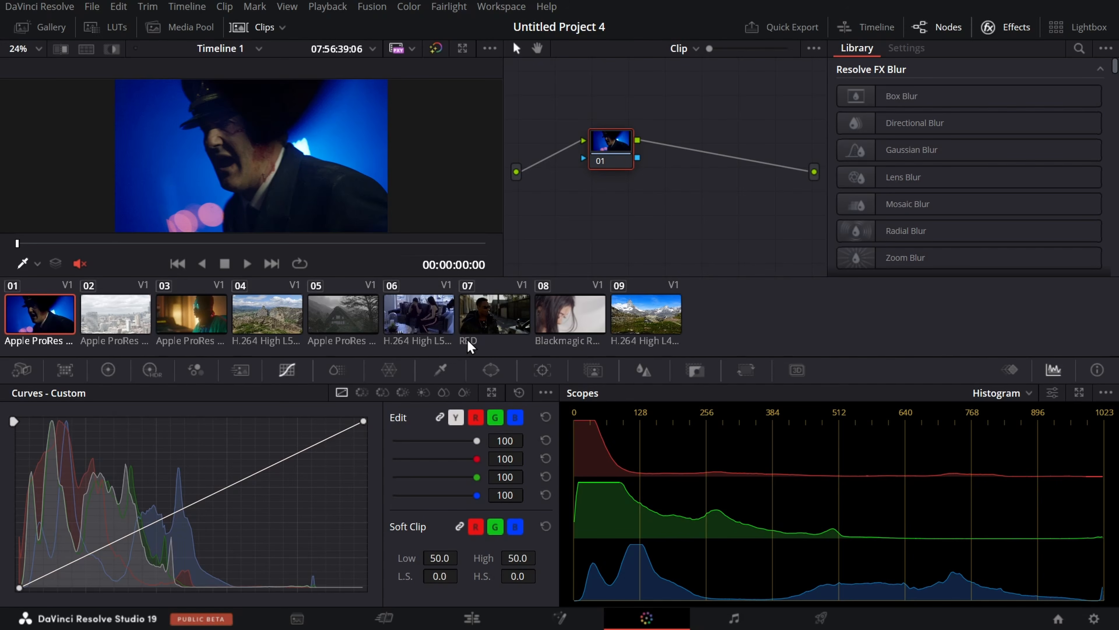
# Step: Compare RED clip 07 with clip 01, and review the project's color management settings without changing them
pyautogui.click(489, 314)
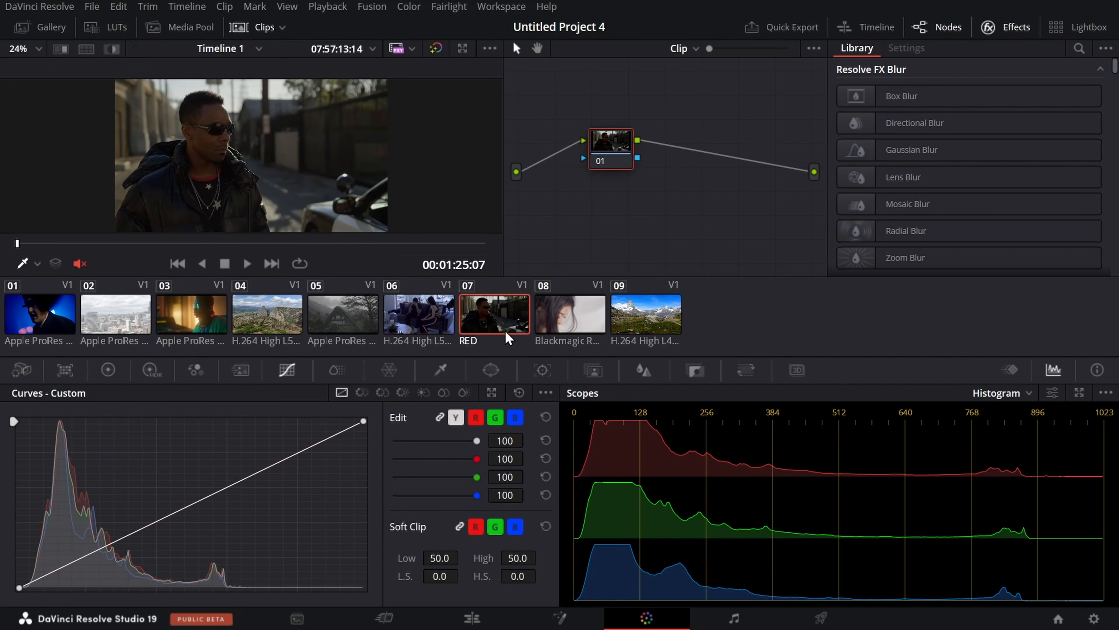
pyautogui.click(68, 325)
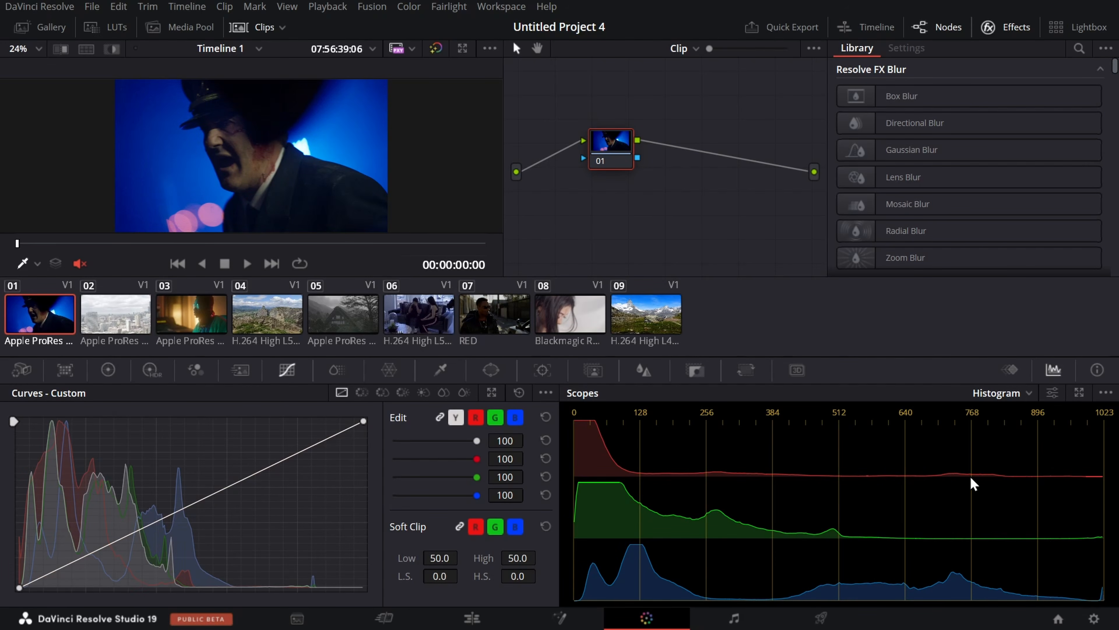
pyautogui.hotkey('shift', '9')
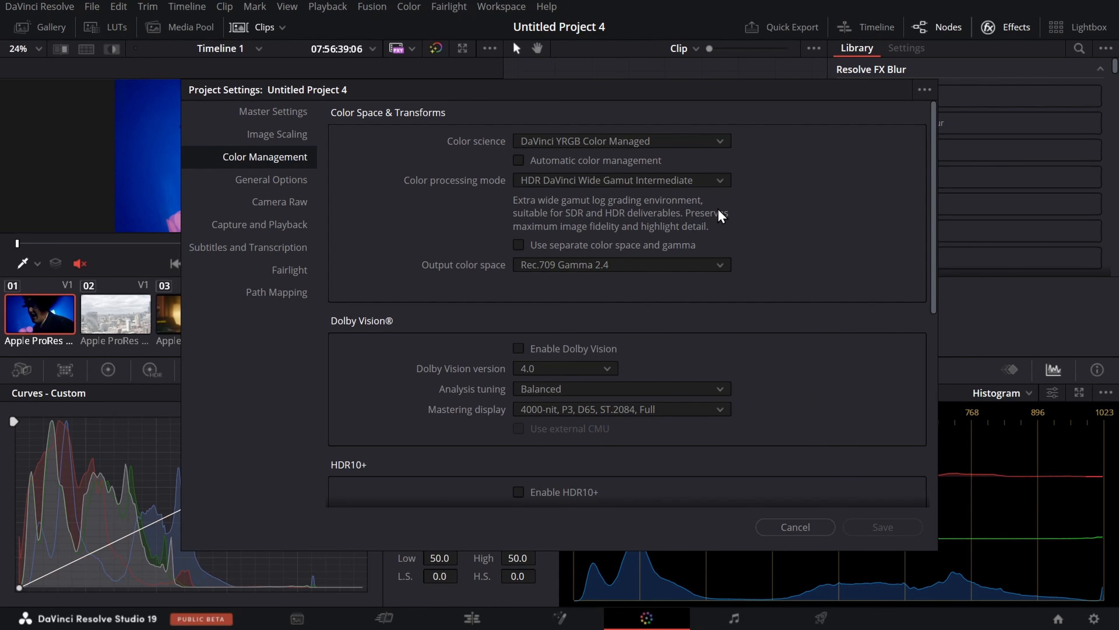
pyautogui.click(791, 529)
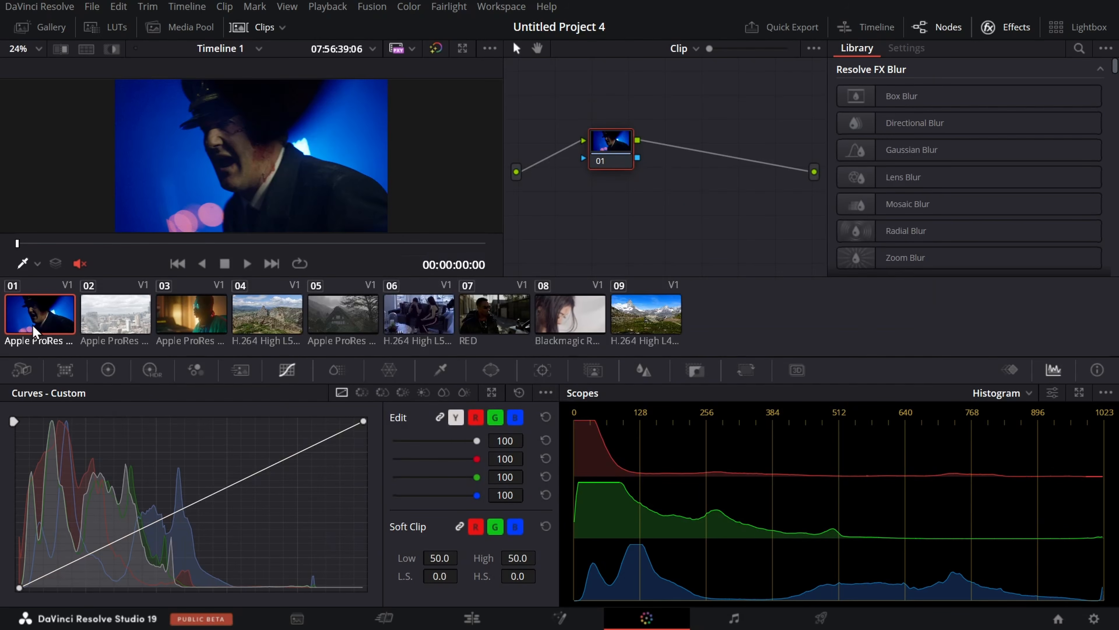
# Step: Show the primaries color wheels for clip 01, then review the project's color management settings and the clip's input color space and bypass options without changing them
pyautogui.click(108, 369)
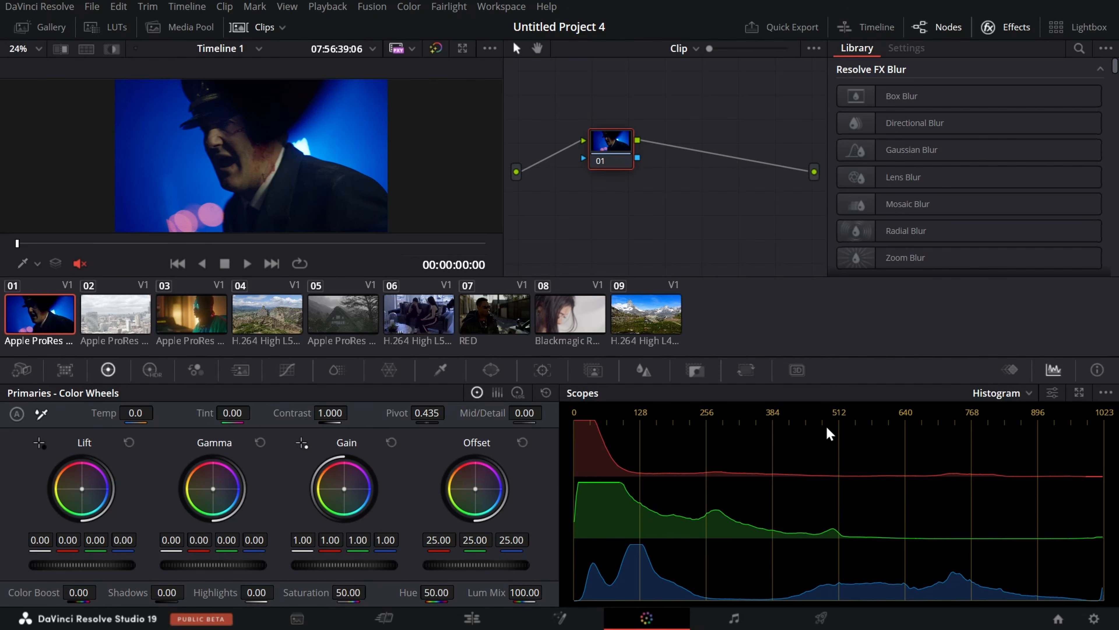
pyautogui.click(1094, 618)
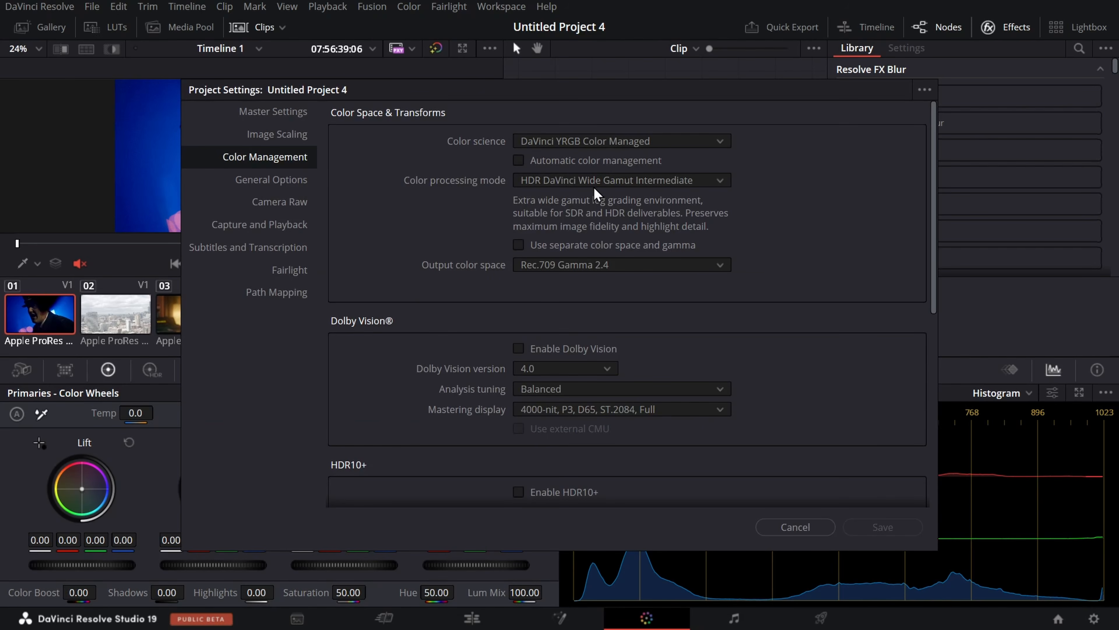
pyautogui.click(796, 527)
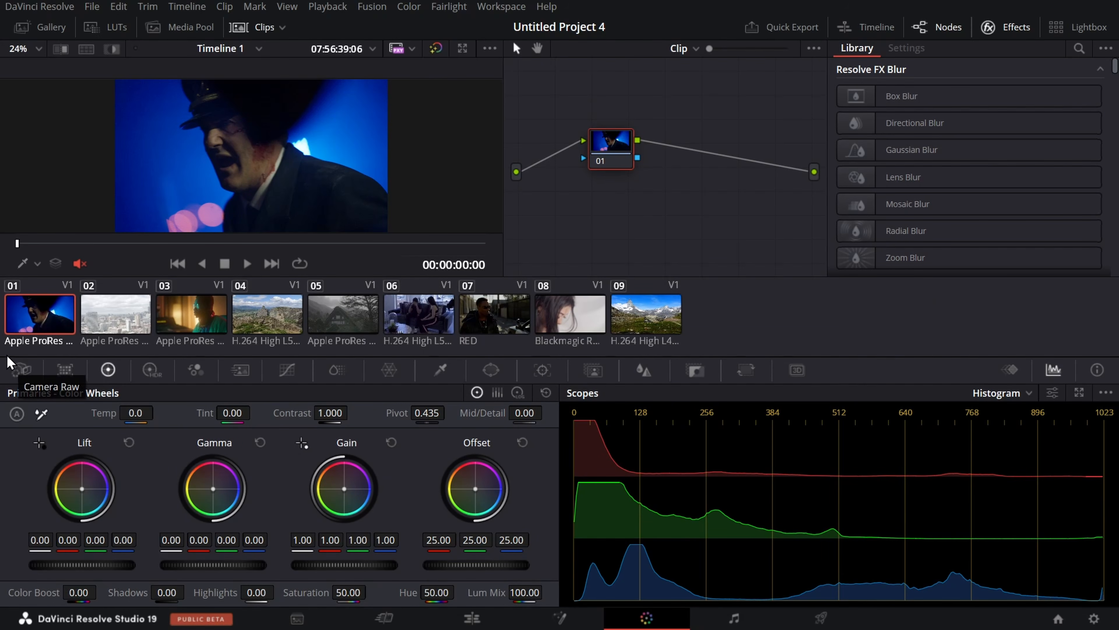
pyautogui.rightClick(28, 317)
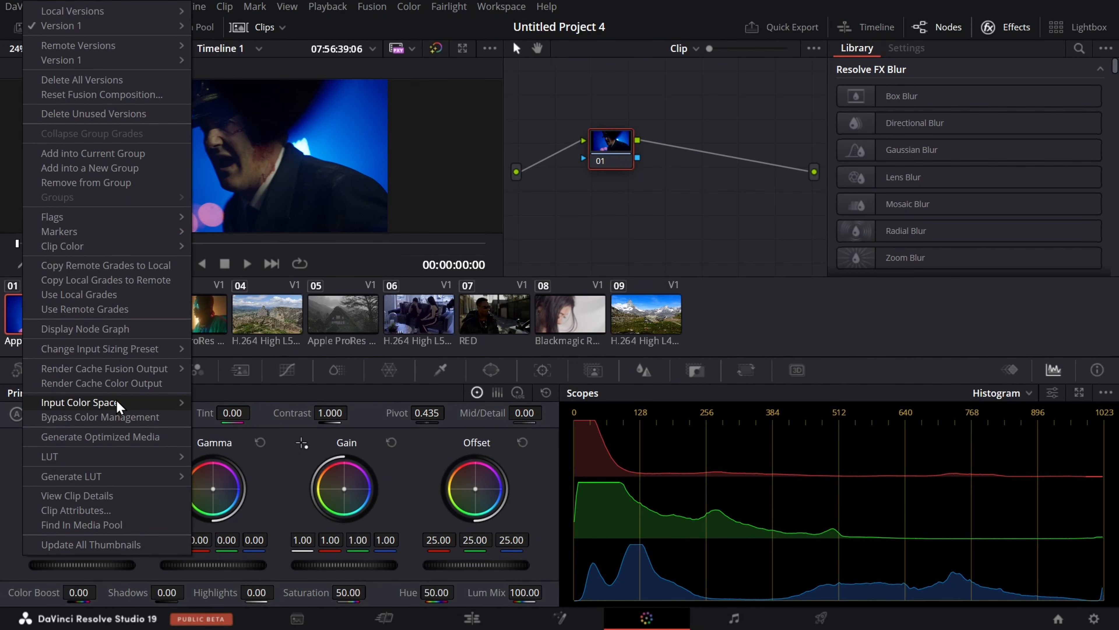
pyautogui.moveTo(116, 403)
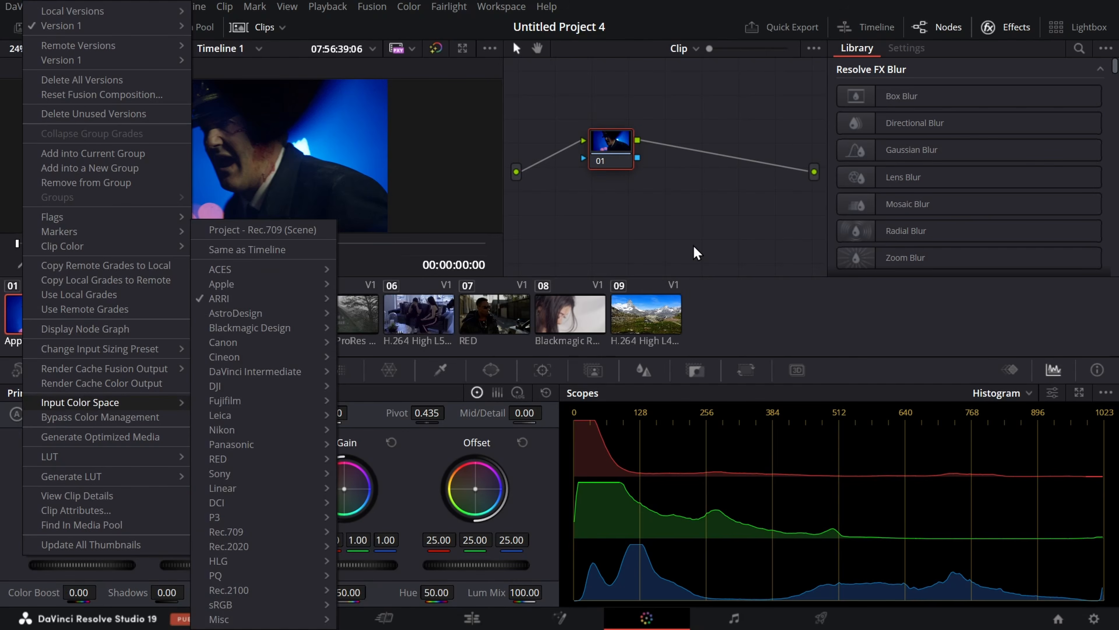
pyautogui.click(1094, 618)
pyautogui.click(1094, 619)
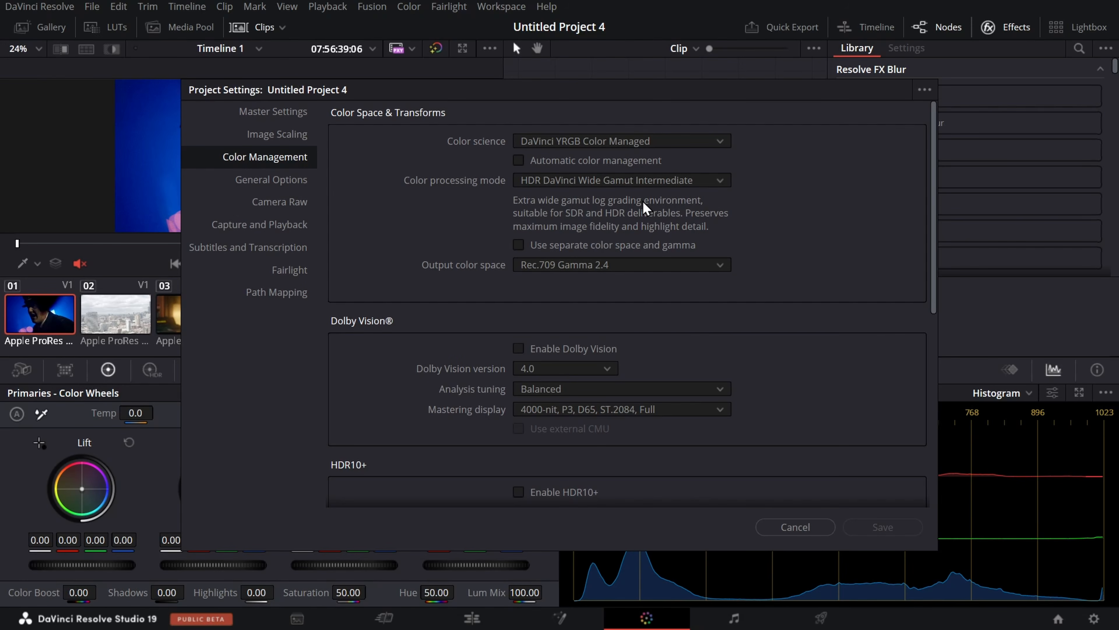
pyautogui.press('Escape')
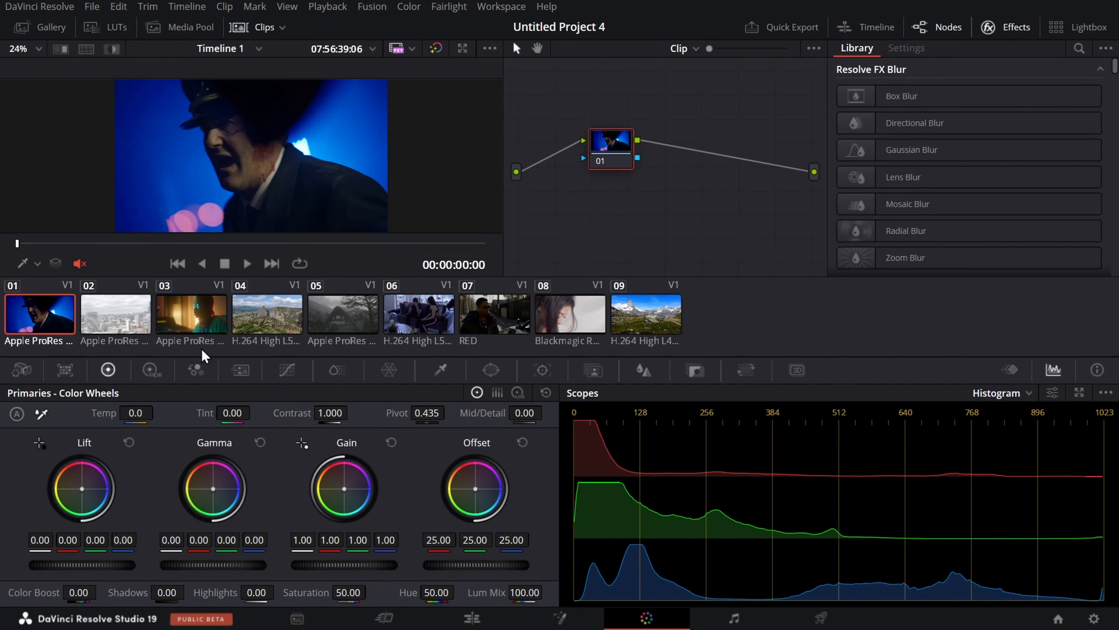
pyautogui.rightClick(38, 320)
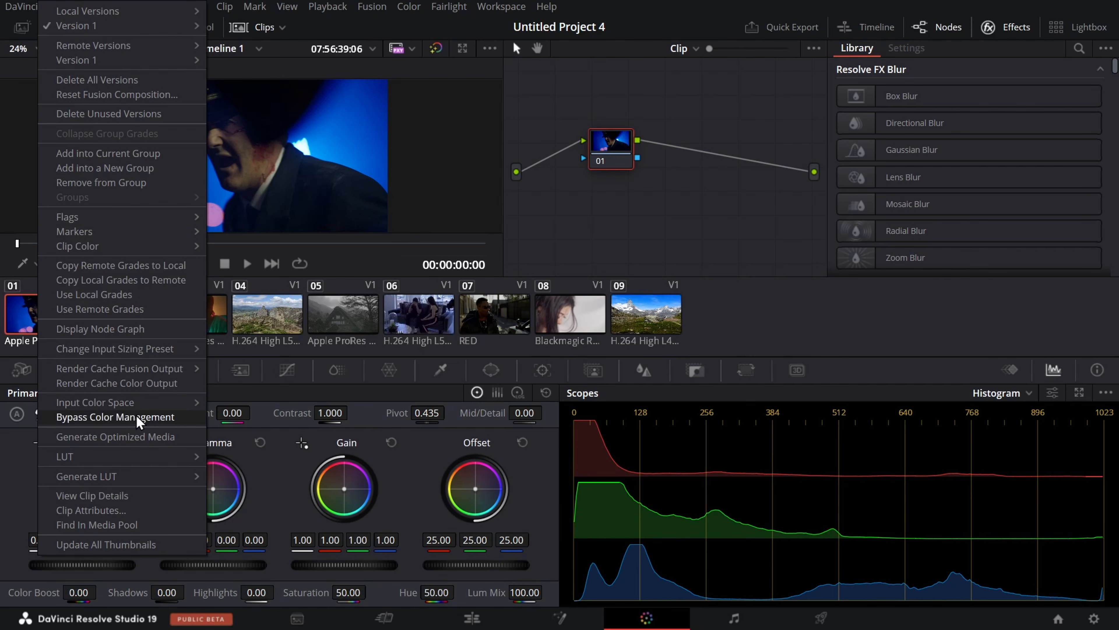
pyautogui.moveTo(140, 410)
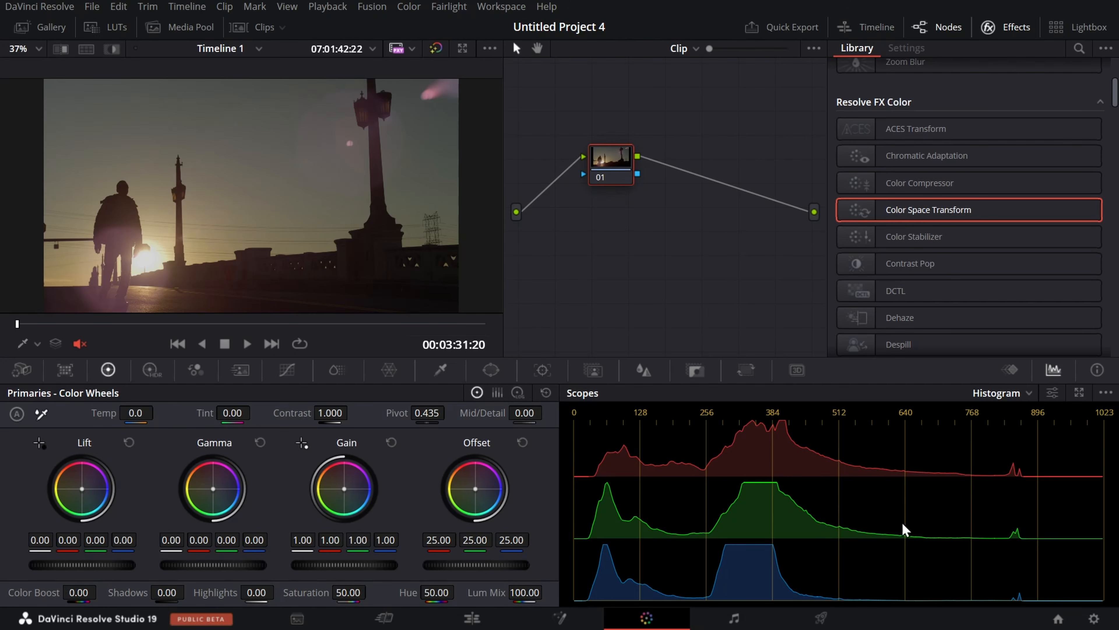
# Step: Review the project's Camera Raw settings for the RED profile against the sunset clip and close them without changes
pyautogui.click(1094, 618)
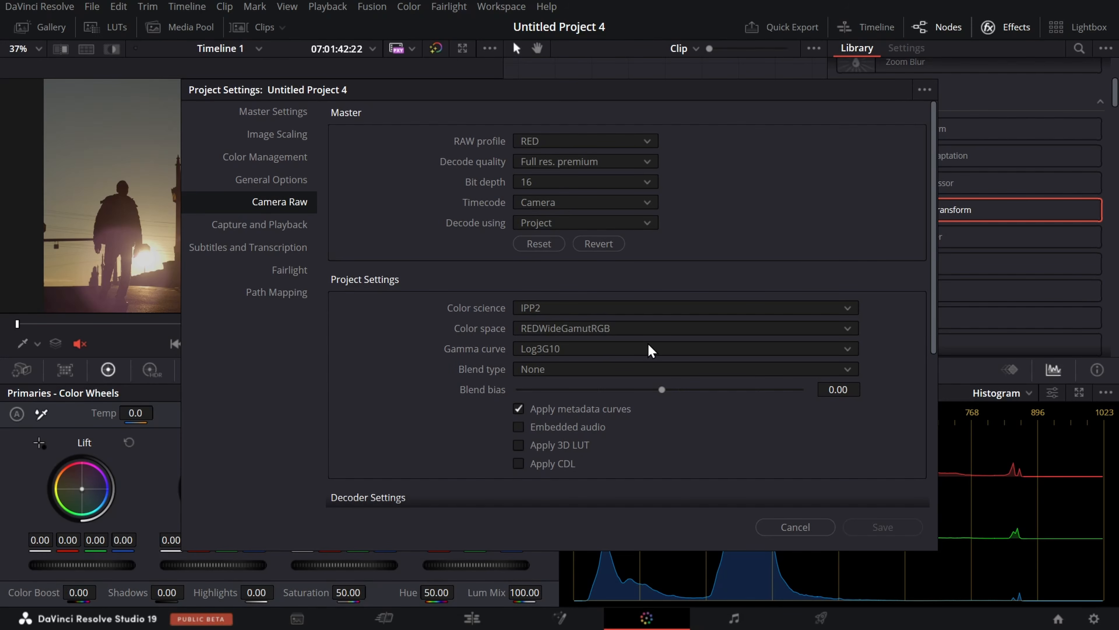
pyautogui.moveTo(613, 94); pyautogui.dragTo(710, 194)
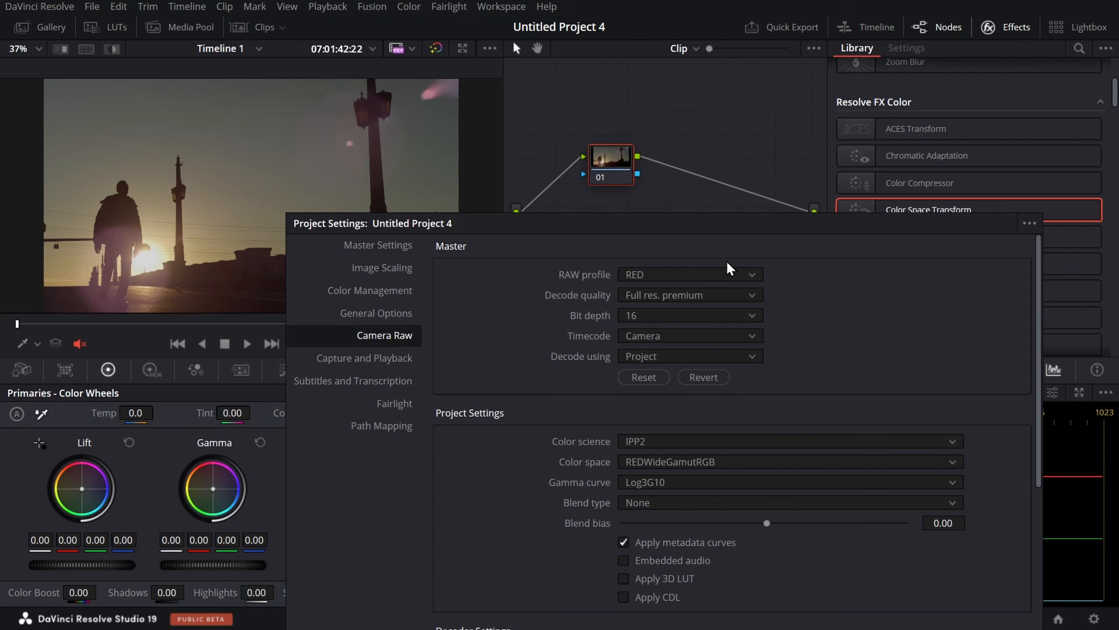
pyautogui.moveTo(720, 228); pyautogui.dragTo(679, 93)
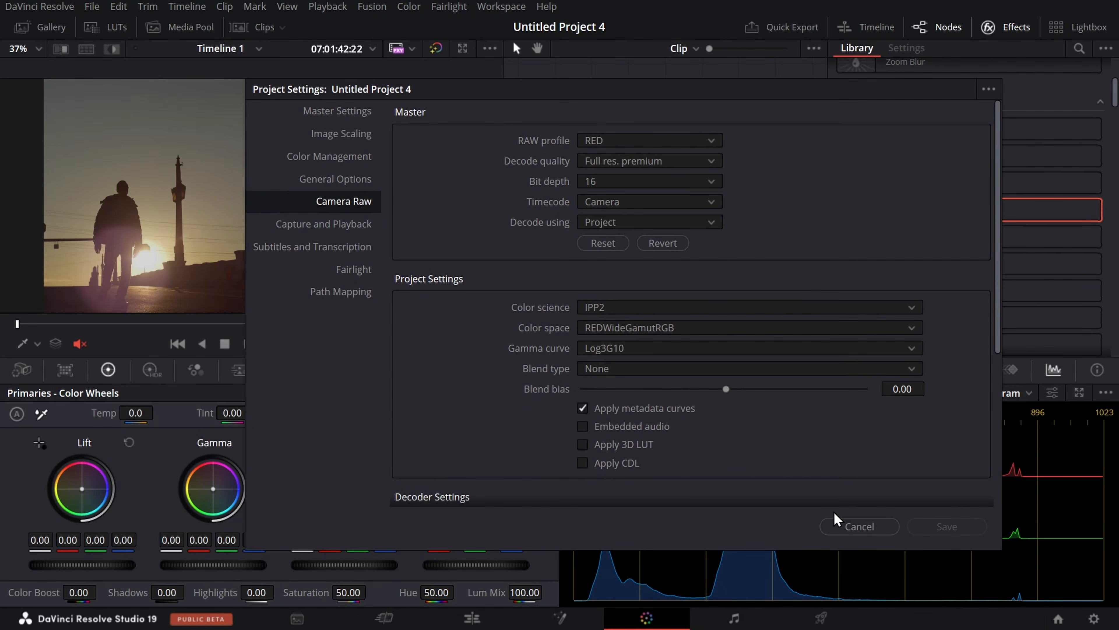
pyautogui.click(841, 525)
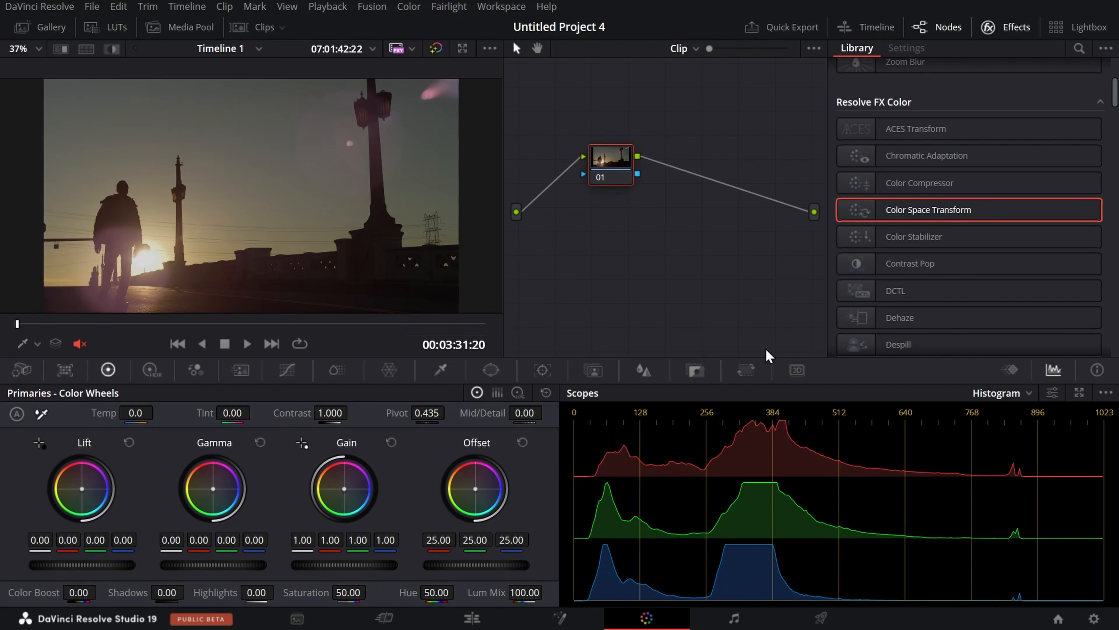
# Step: Switch the node graph to timeline level and add a Color Space Transform node connected between the graph's source and output
pyautogui.click(684, 49)
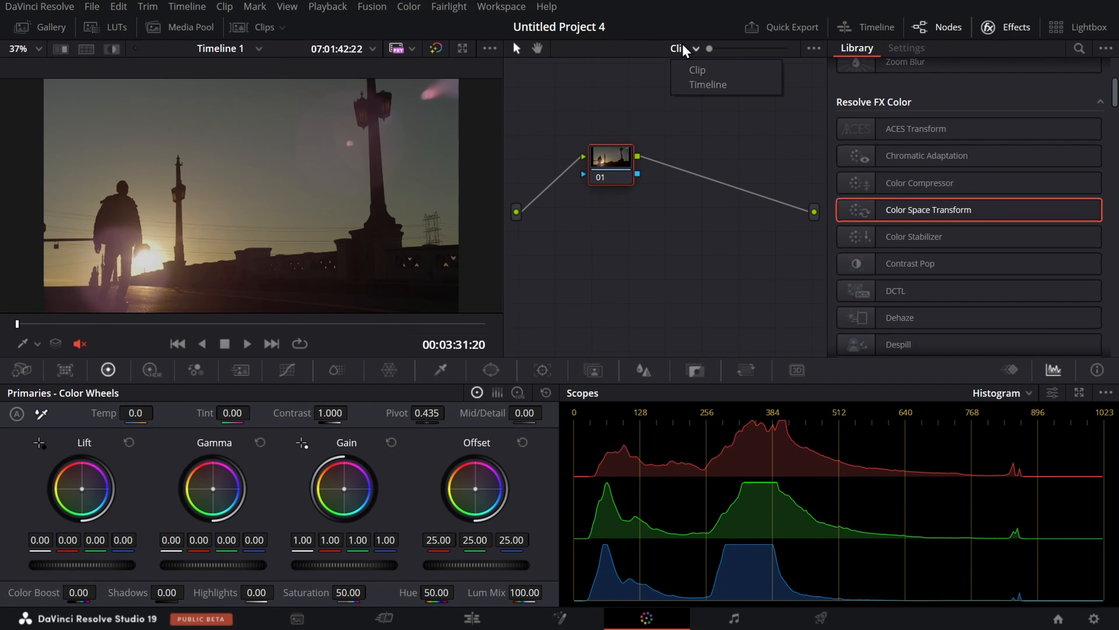
pyautogui.click(695, 85)
pyautogui.moveTo(940, 216); pyautogui.dragTo(811, 215)
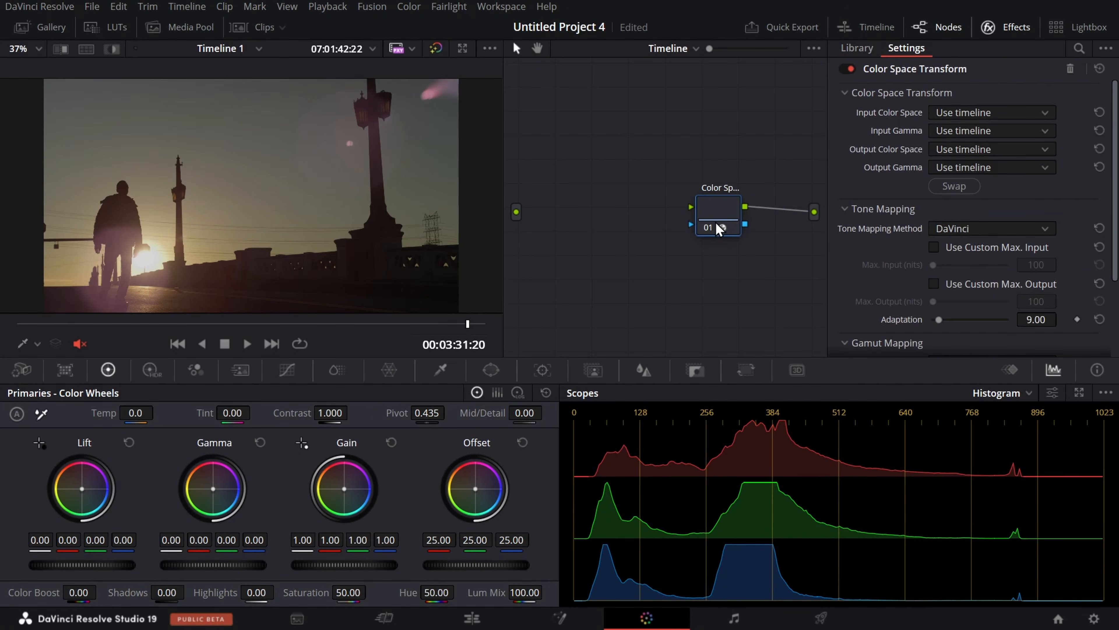
pyautogui.moveTo(691, 207); pyautogui.dragTo(521, 220)
pyautogui.click(249, 27)
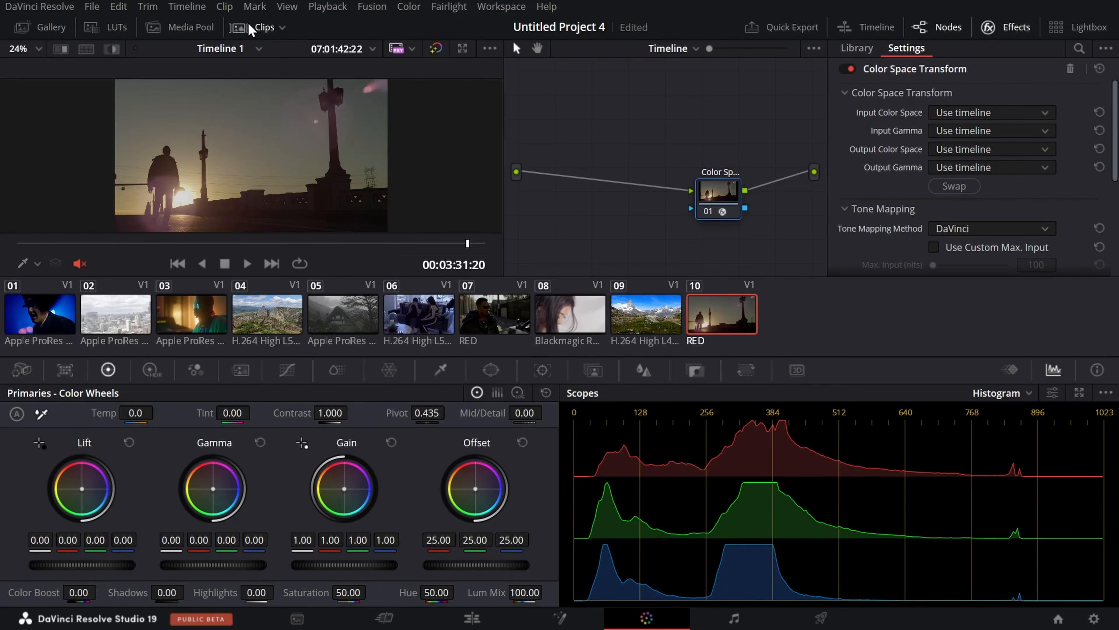
pyautogui.click(249, 27)
# Step: Set the Color Space Transform's input color space to DaVinci Wide Gamut and its input gamma to DaVinci Intermediate
pyautogui.click(968, 114)
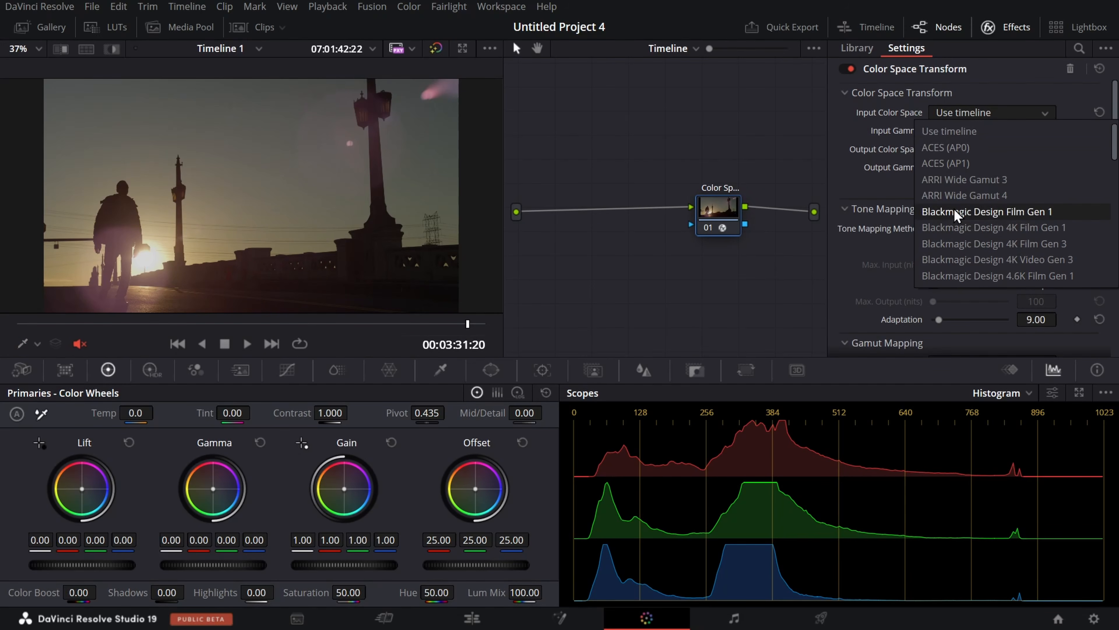
pyautogui.scroll(-5, 956, 217)
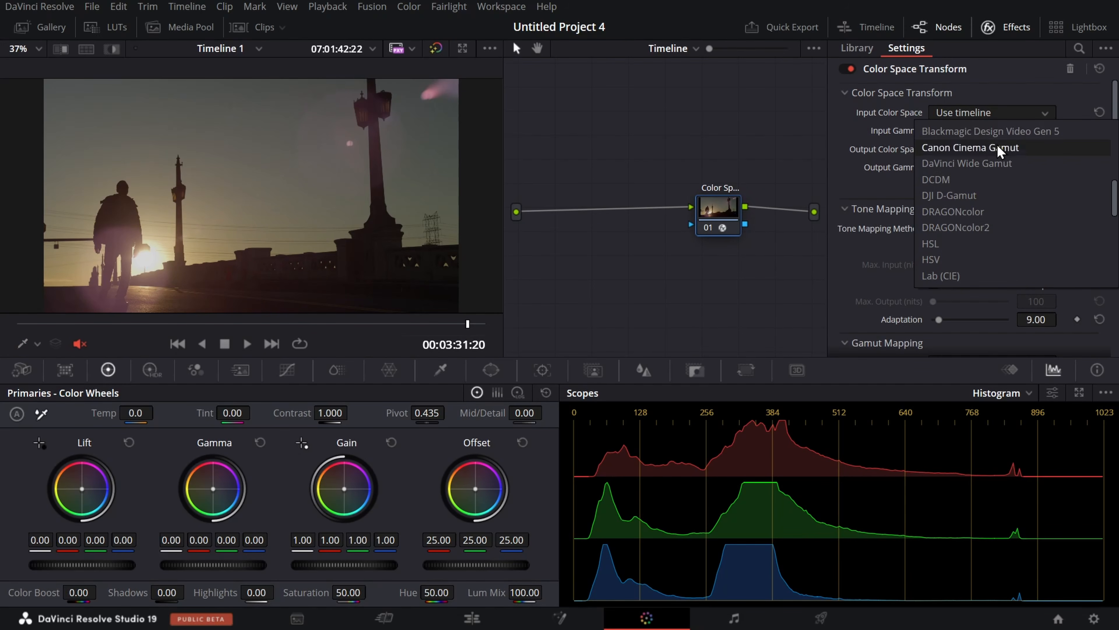
pyautogui.click(1006, 164)
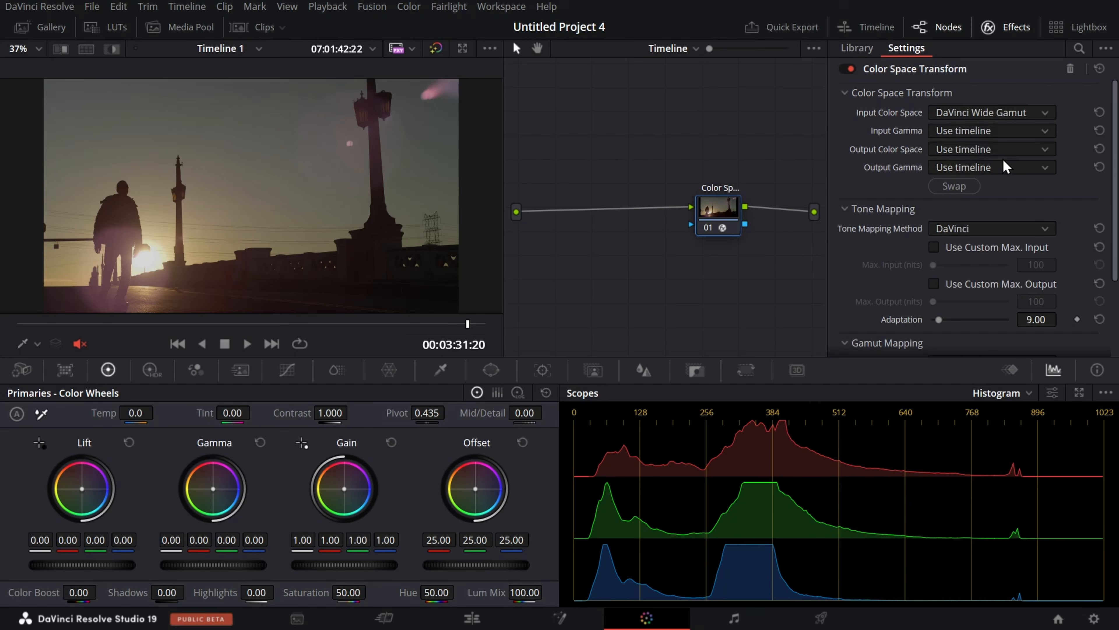
pyautogui.click(999, 133)
pyautogui.scroll(-5, 1013, 220)
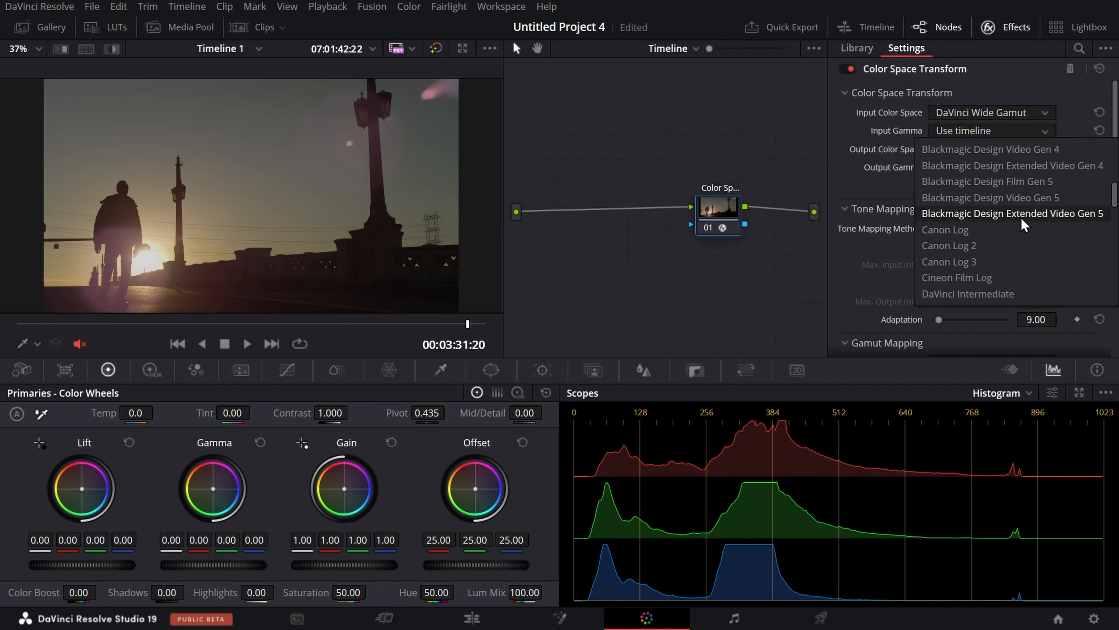
pyautogui.click(963, 294)
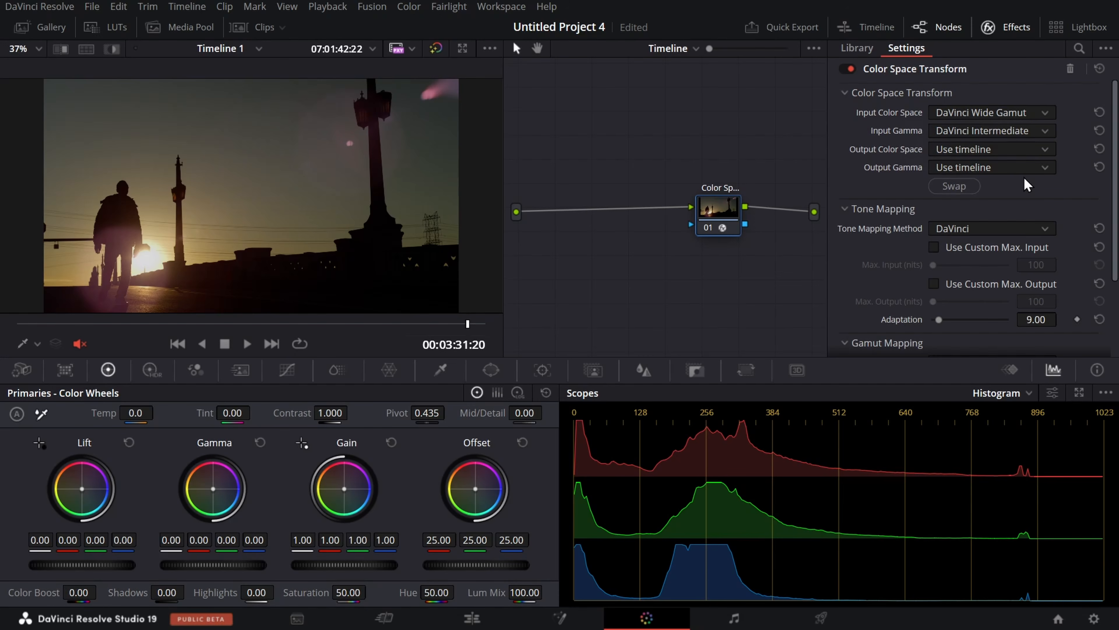
# Step: Set the Color Space Transform's output color space to Rec.709 and its output gamma to Gamma 2.4
pyautogui.click(997, 150)
pyautogui.scroll(-6, 1014, 220)
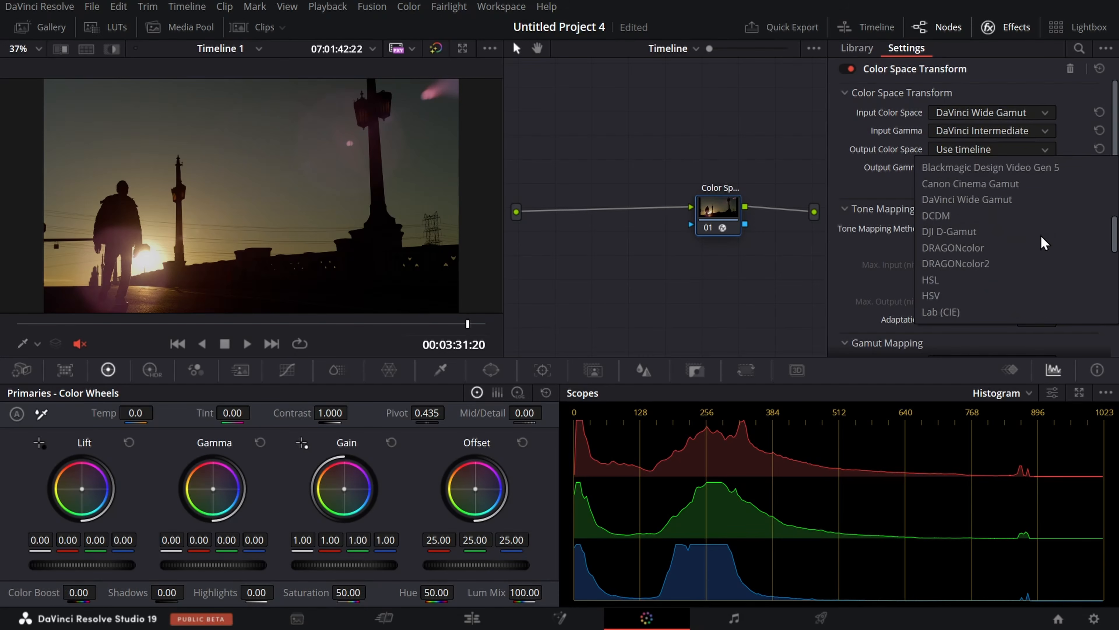
pyautogui.scroll(-3, 1013, 247)
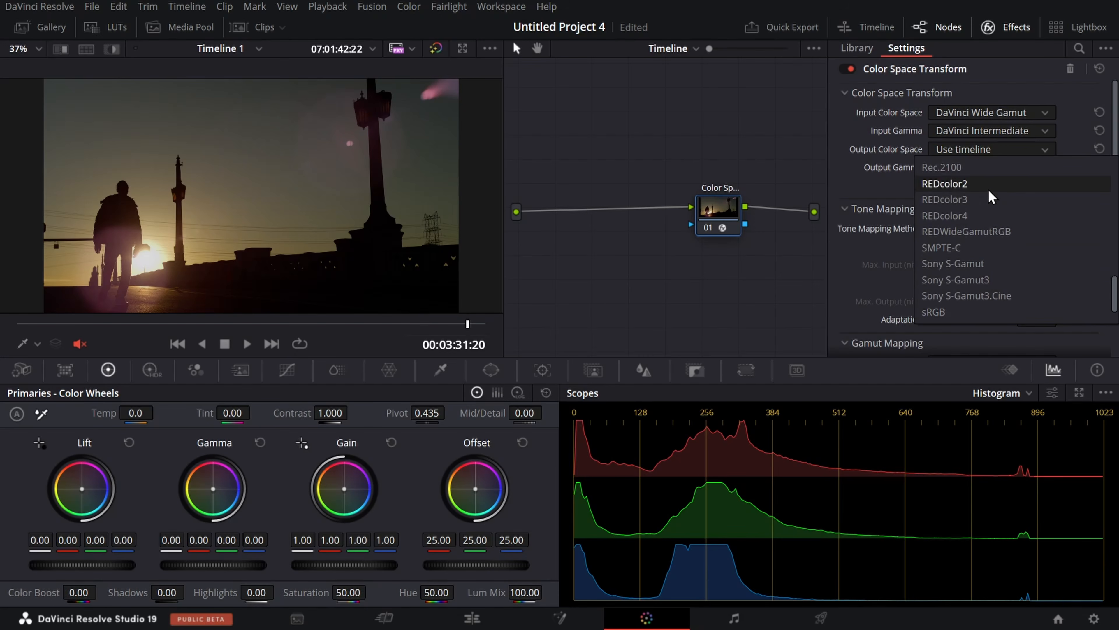
pyautogui.click(975, 184)
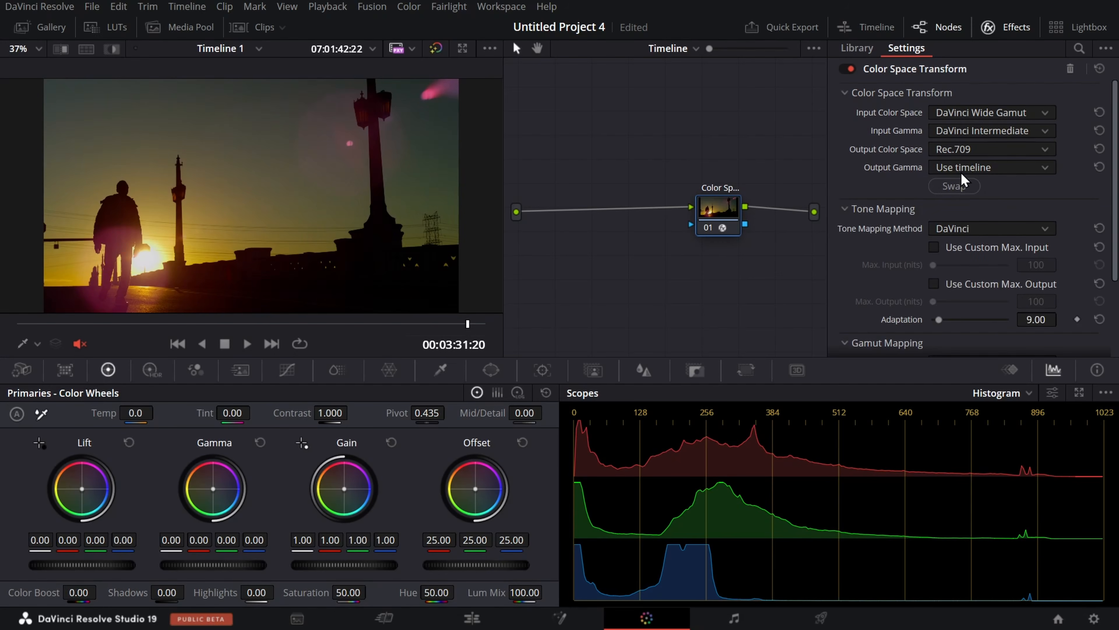
pyautogui.click(962, 170)
pyautogui.scroll(-5, 982, 264)
pyautogui.scroll(-2, 977, 228)
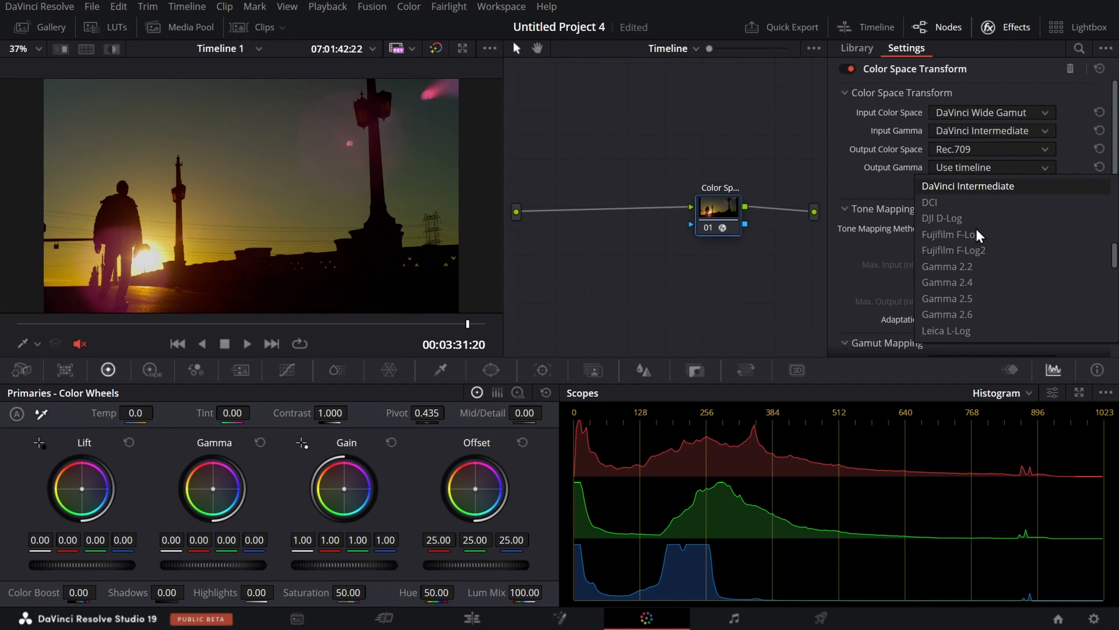
pyautogui.click(964, 287)
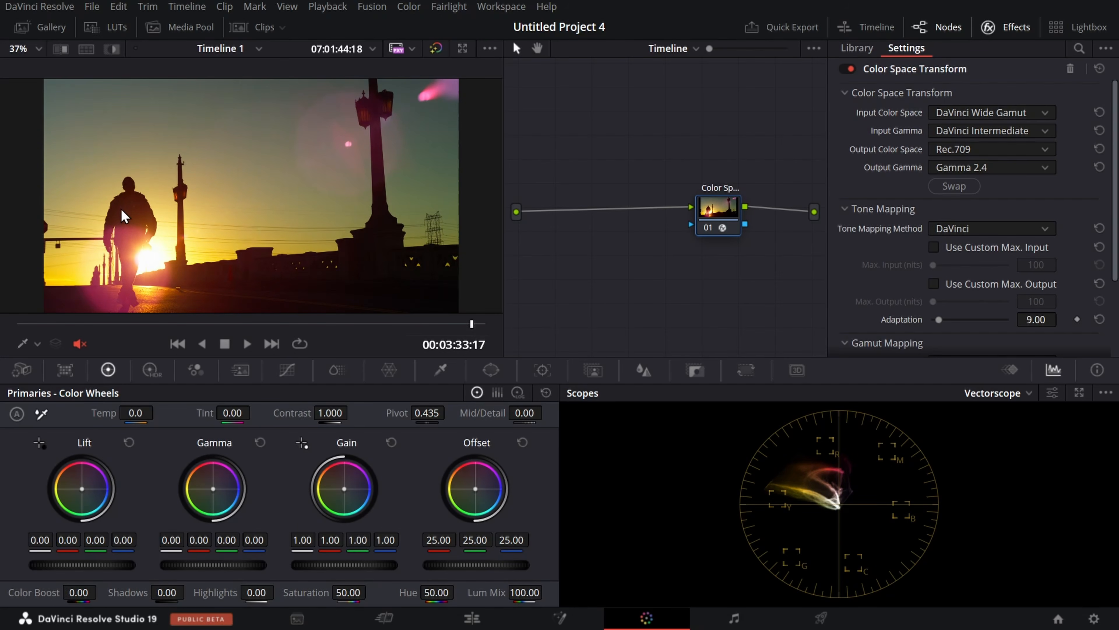
# Step: Examine the transformed sunset clip up close around the walking figure, the sun and the lamp posts
pyautogui.scroll(5, 127, 220)
pyautogui.scroll(-2, 146, 252)
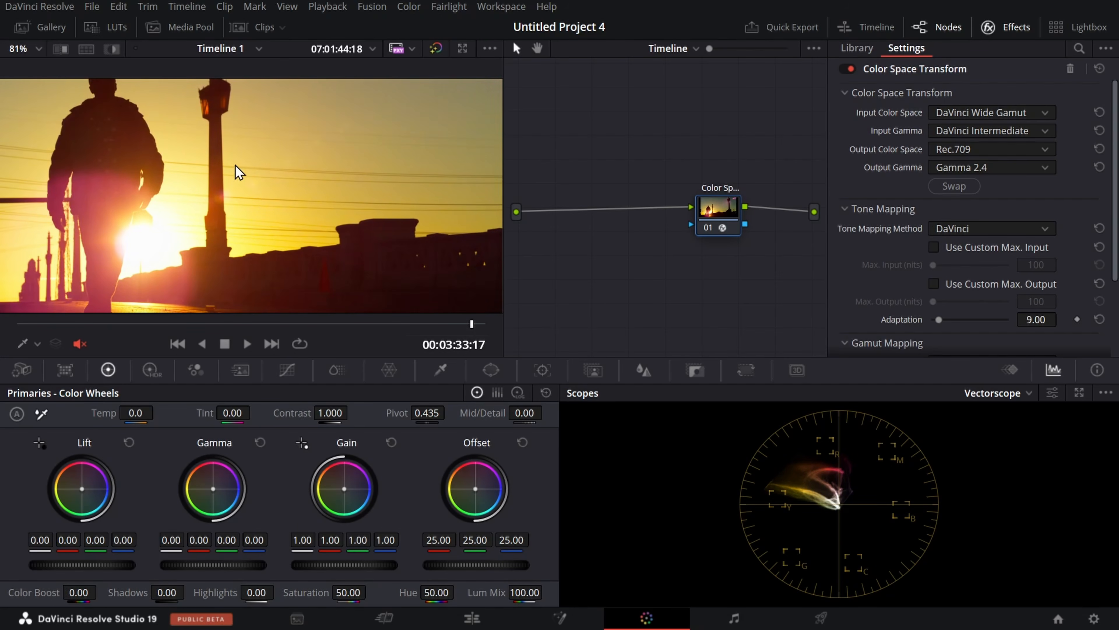
pyautogui.scroll(-1, 210, 276)
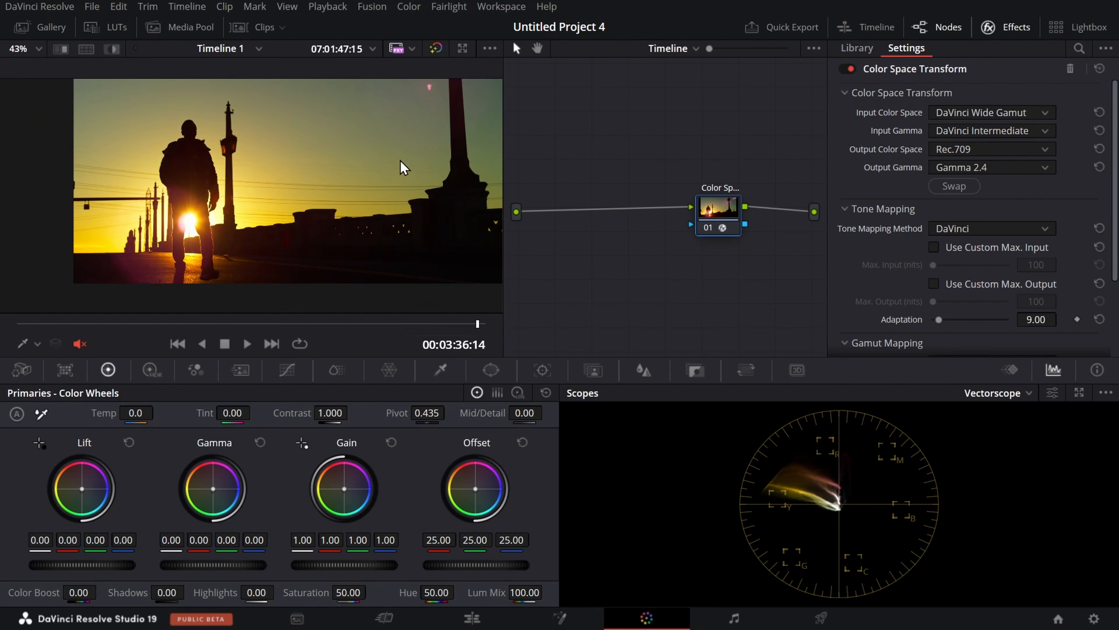
pyautogui.moveTo(399, 162); pyautogui.dragTo(321, 216)
pyautogui.moveTo(477, 324); pyautogui.dragTo(478, 322)
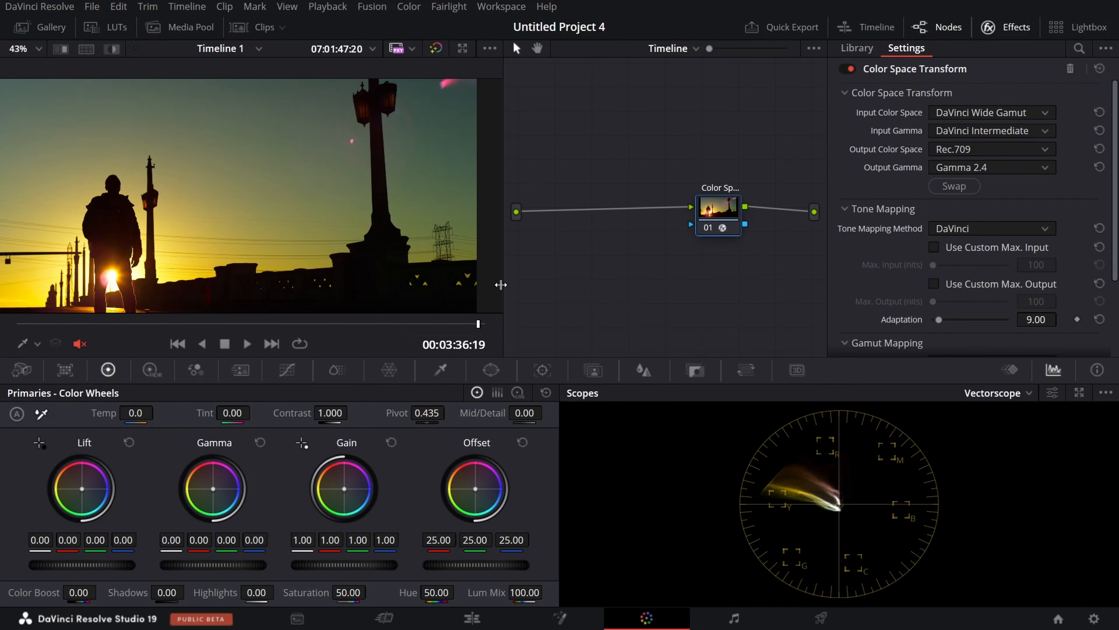
pyautogui.moveTo(305, 257); pyautogui.dragTo(313, 233)
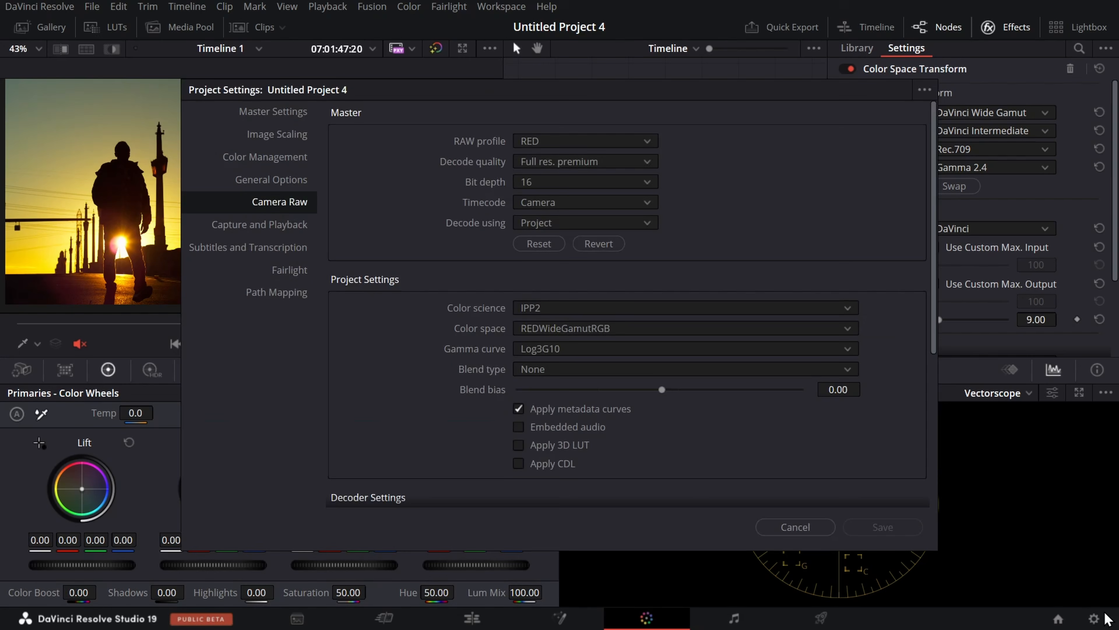
# Step: Open the project's Camera Raw settings and display the options of the ARRI RAW profile
pyautogui.click(1094, 618)
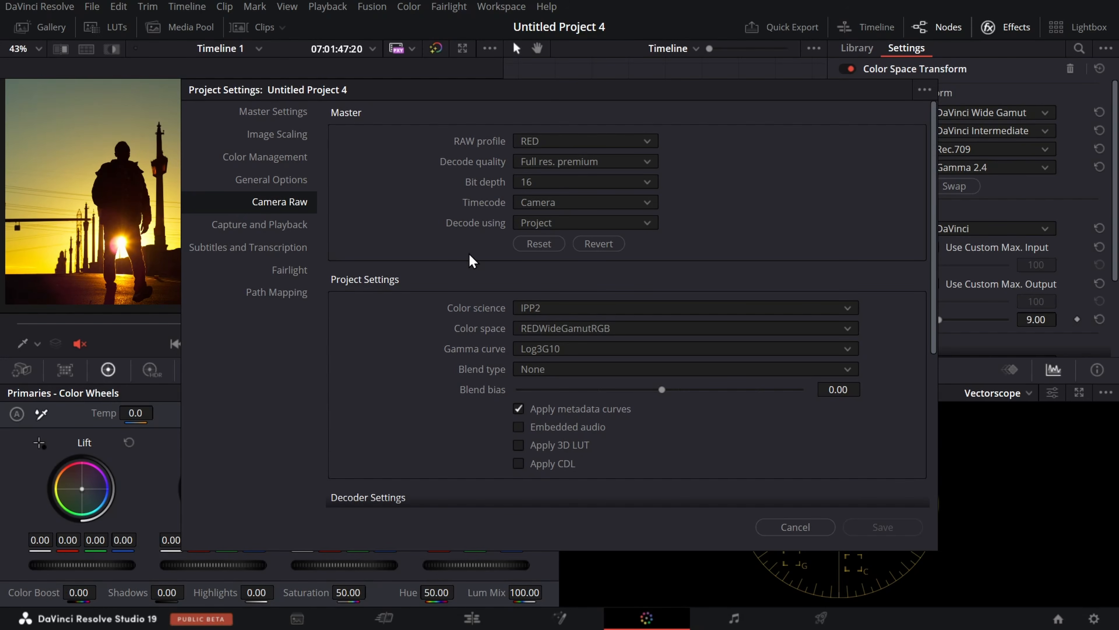
pyautogui.click(554, 142)
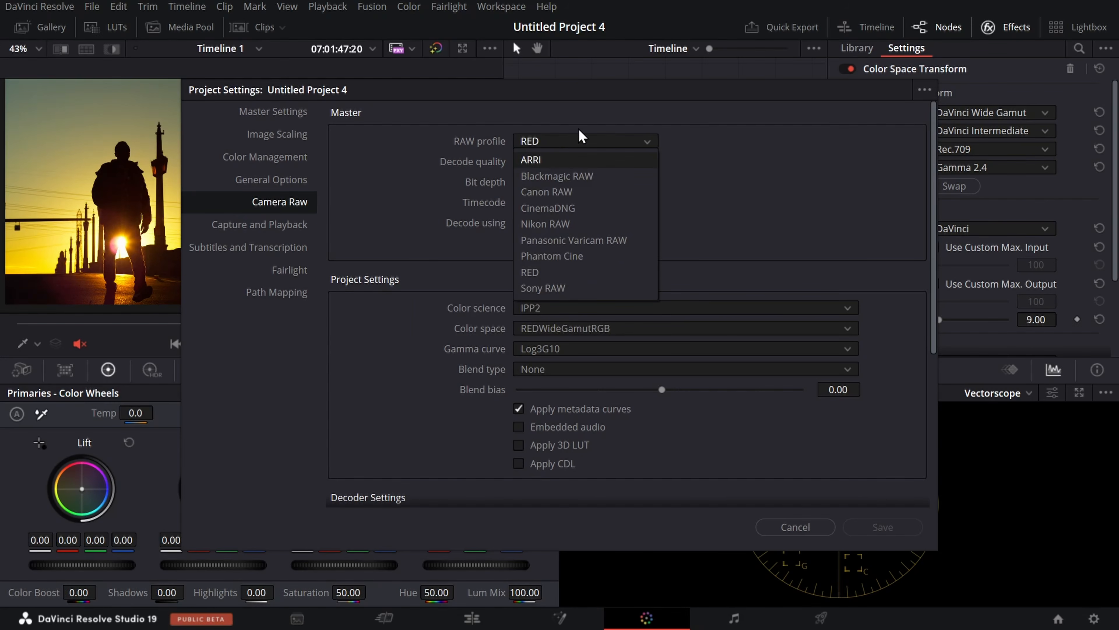
pyautogui.click(568, 165)
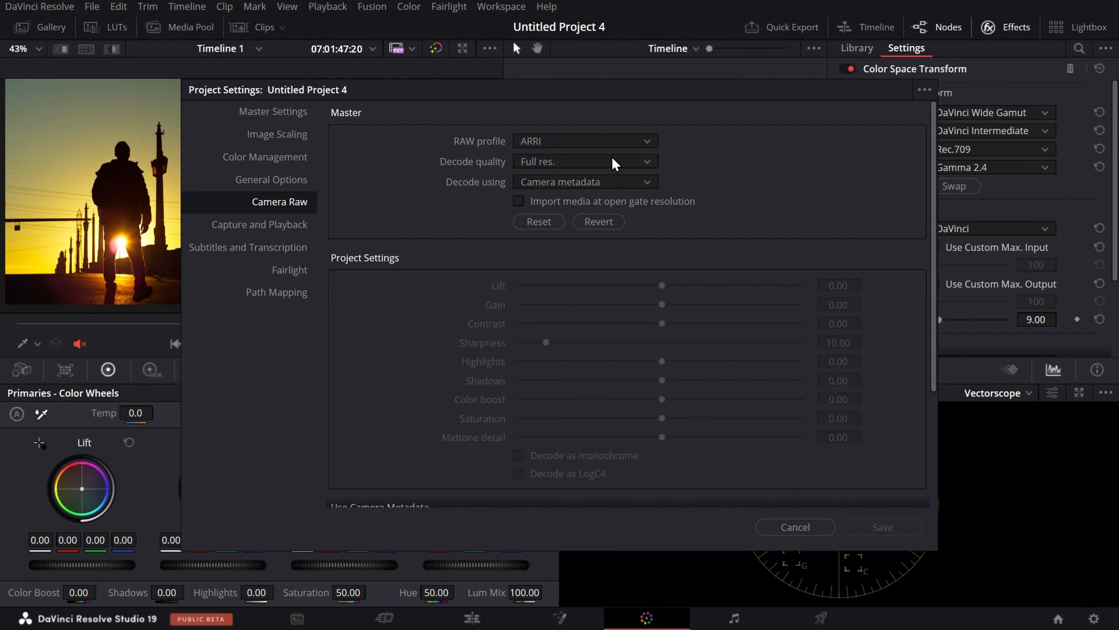
# Step: Check the ARRI decode options and set the Camera Raw profile to Blackmagic RAW
pyautogui.click(601, 184)
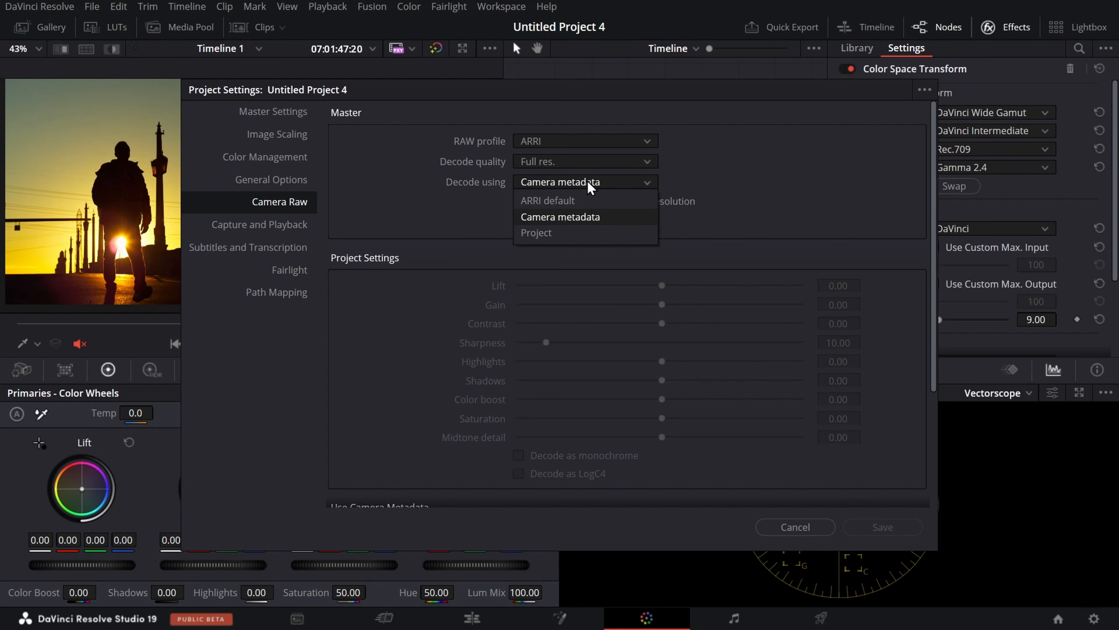
pyautogui.click(620, 183)
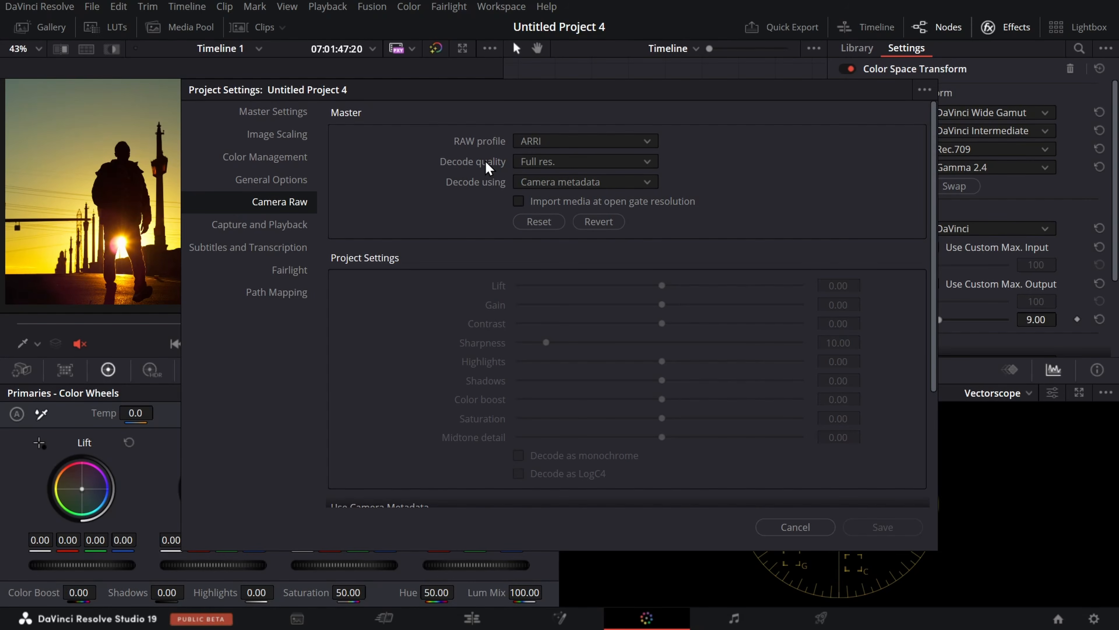
pyautogui.click(610, 146)
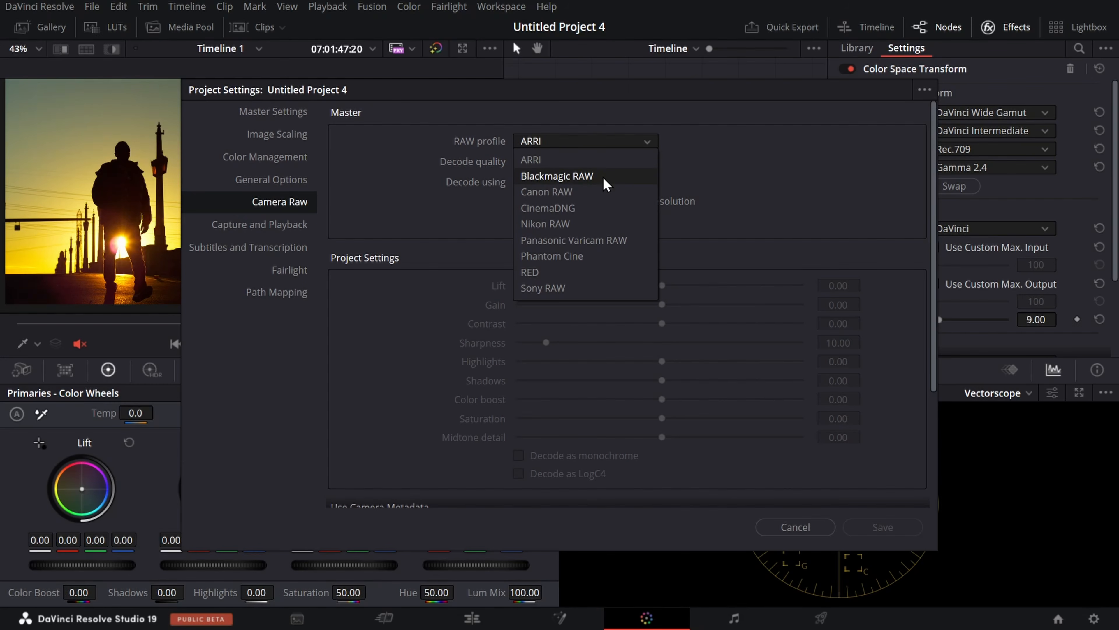
pyautogui.click(607, 184)
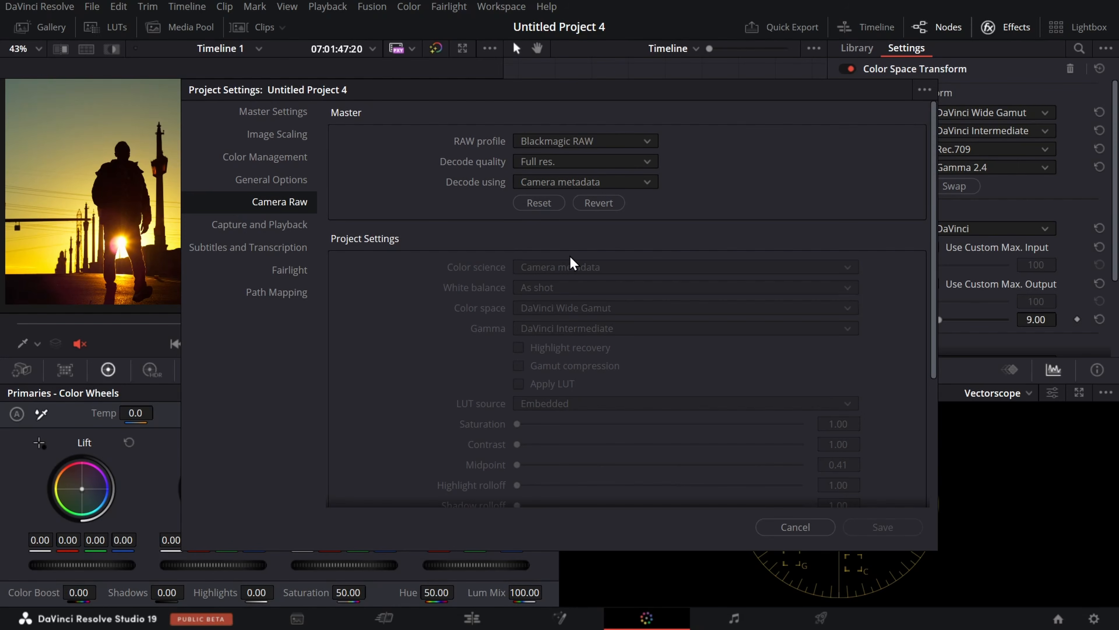
# Step: Set Blackmagic RAW to decode using Project and check the available color space and gamma options
pyautogui.click(563, 184)
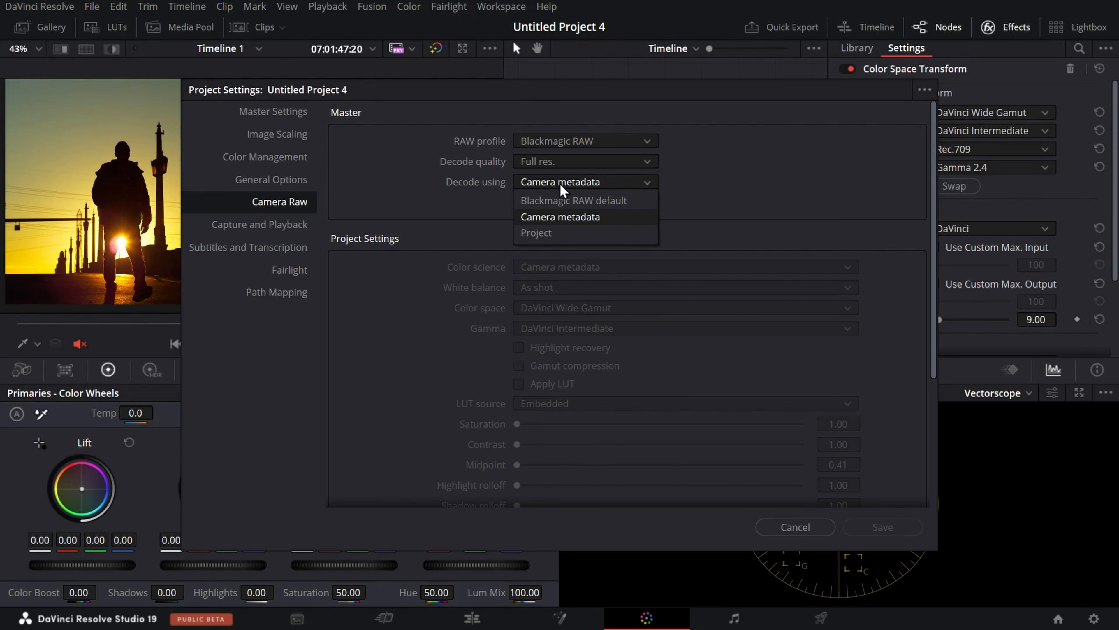
pyautogui.click(564, 232)
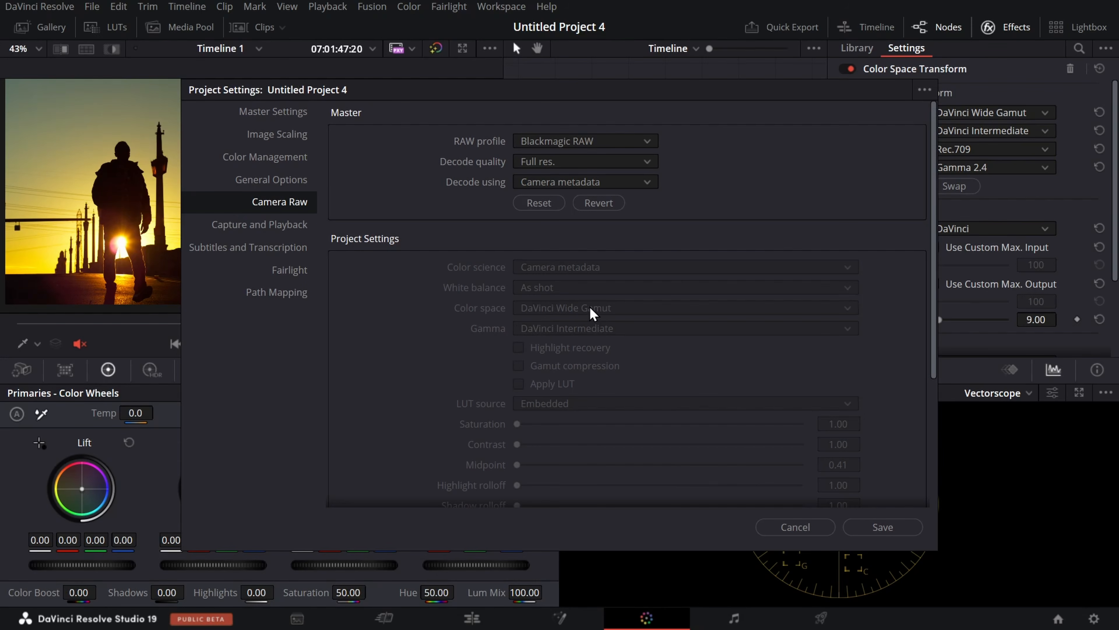
pyautogui.click(565, 181)
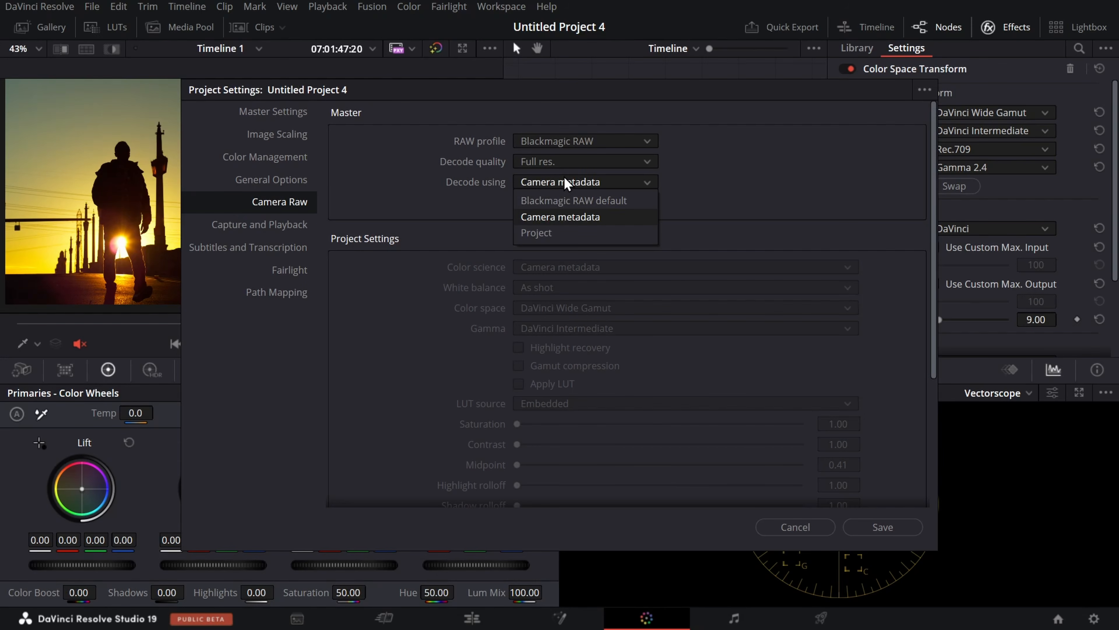
pyautogui.click(547, 232)
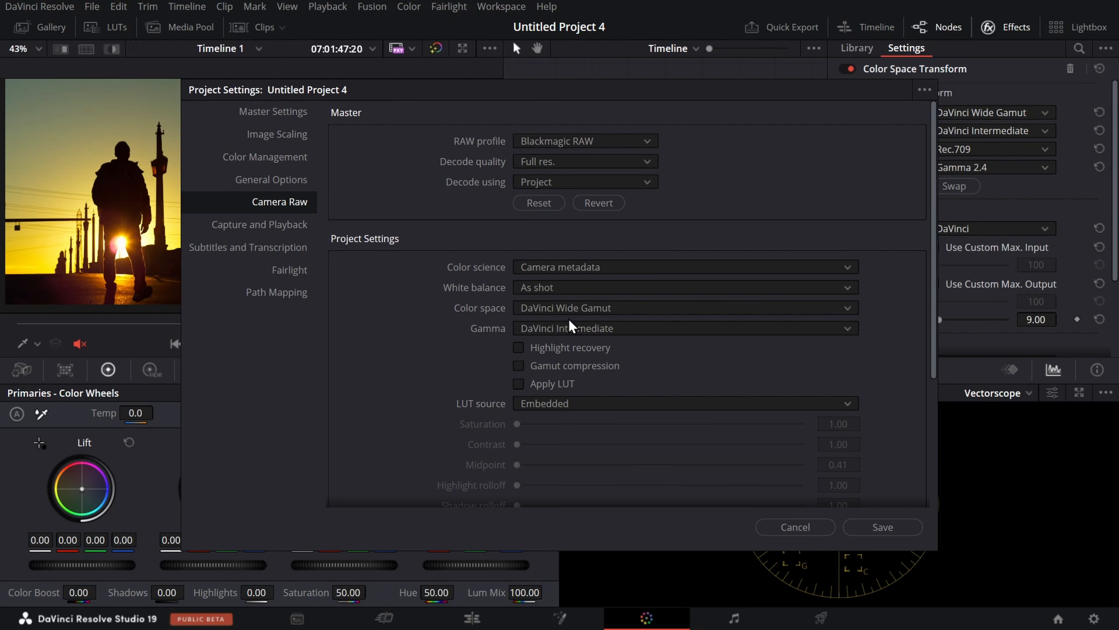
pyautogui.click(583, 308)
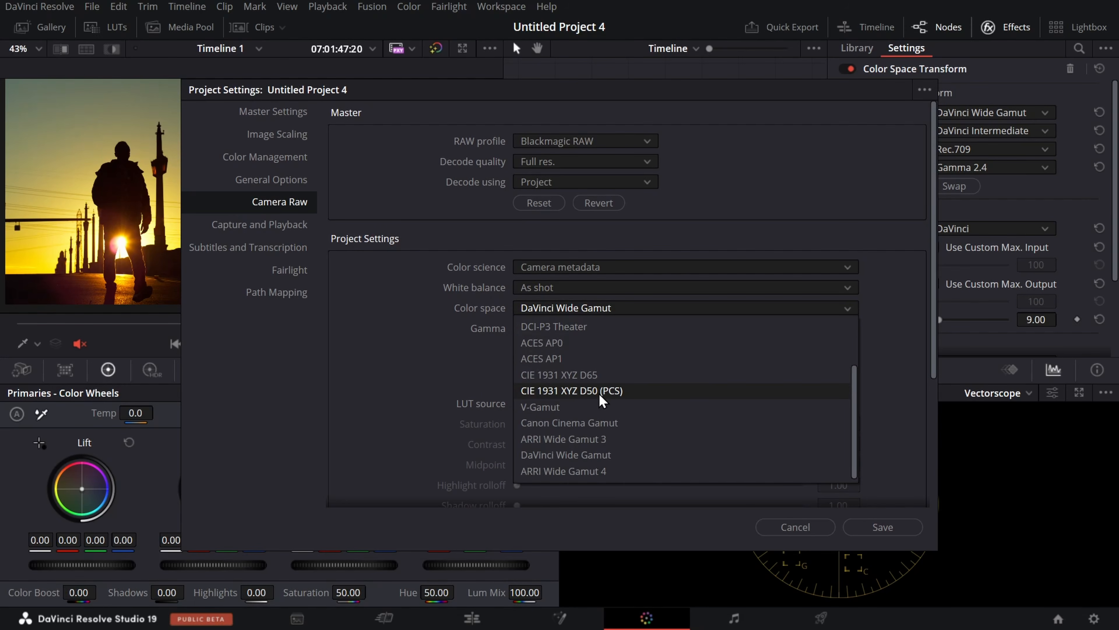
pyautogui.click(622, 308)
pyautogui.click(615, 327)
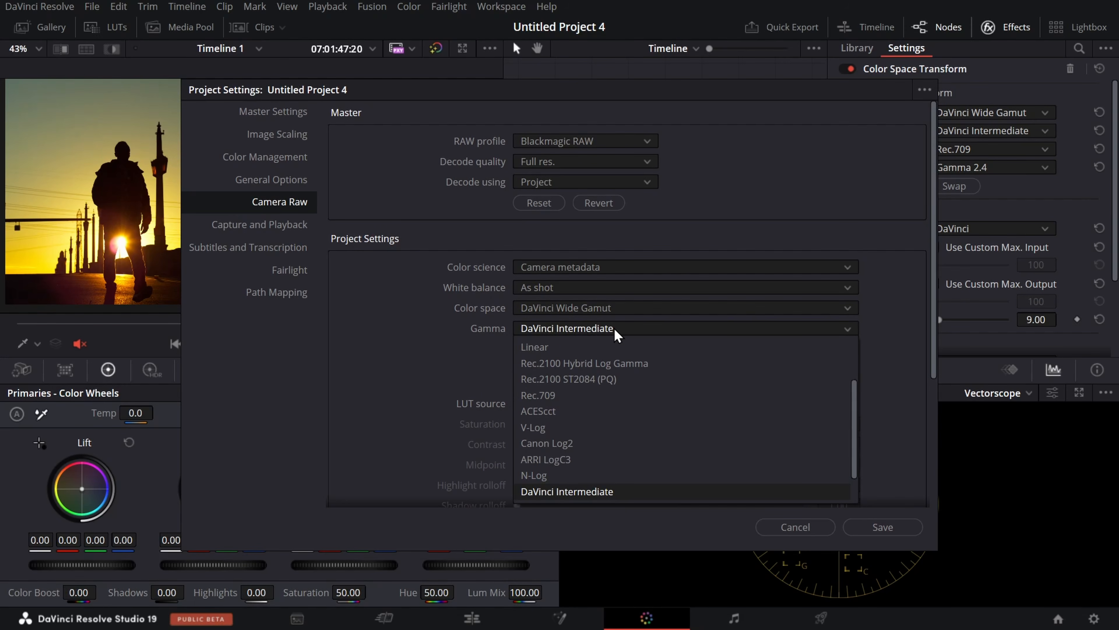
pyautogui.click(614, 328)
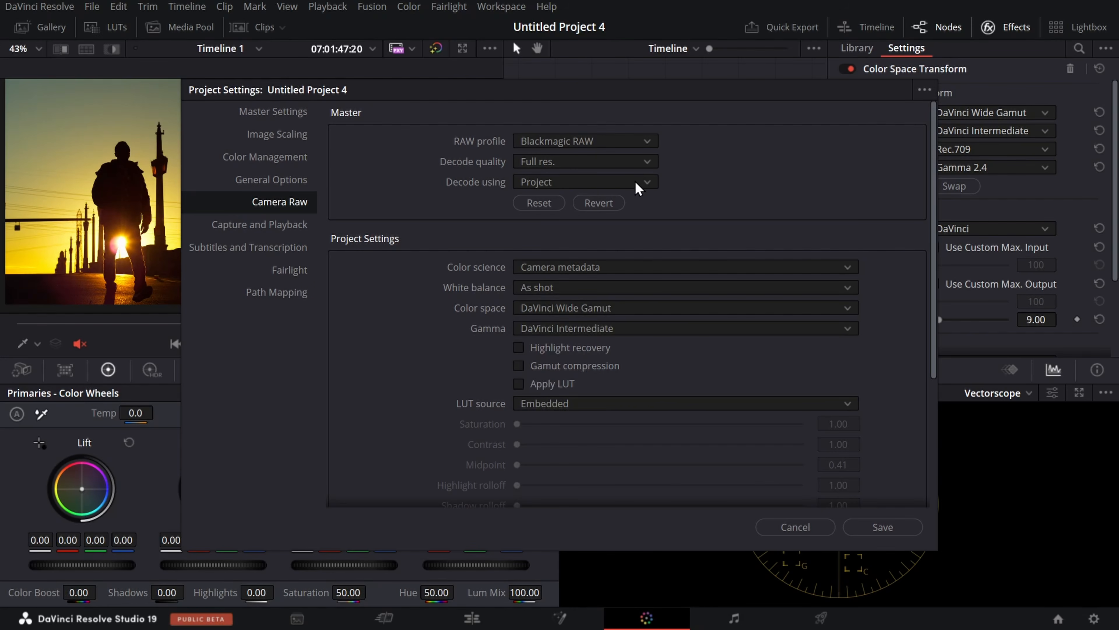
# Step: Set the RAW profile to RED with Full res. premium decode quality and a bit depth of 16
pyautogui.click(627, 151)
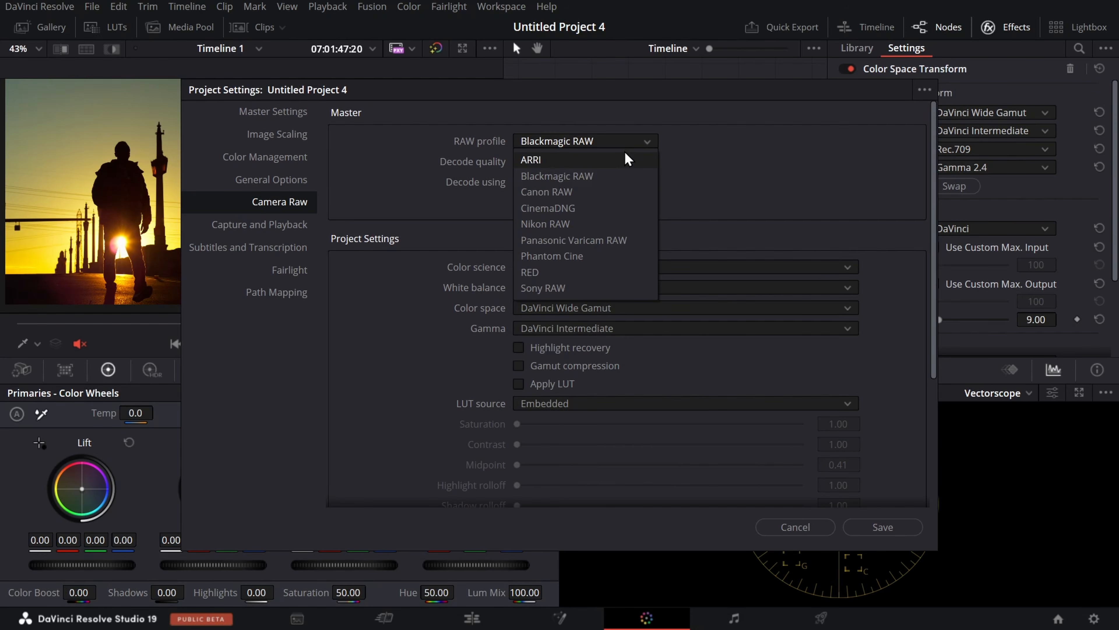
pyautogui.click(572, 274)
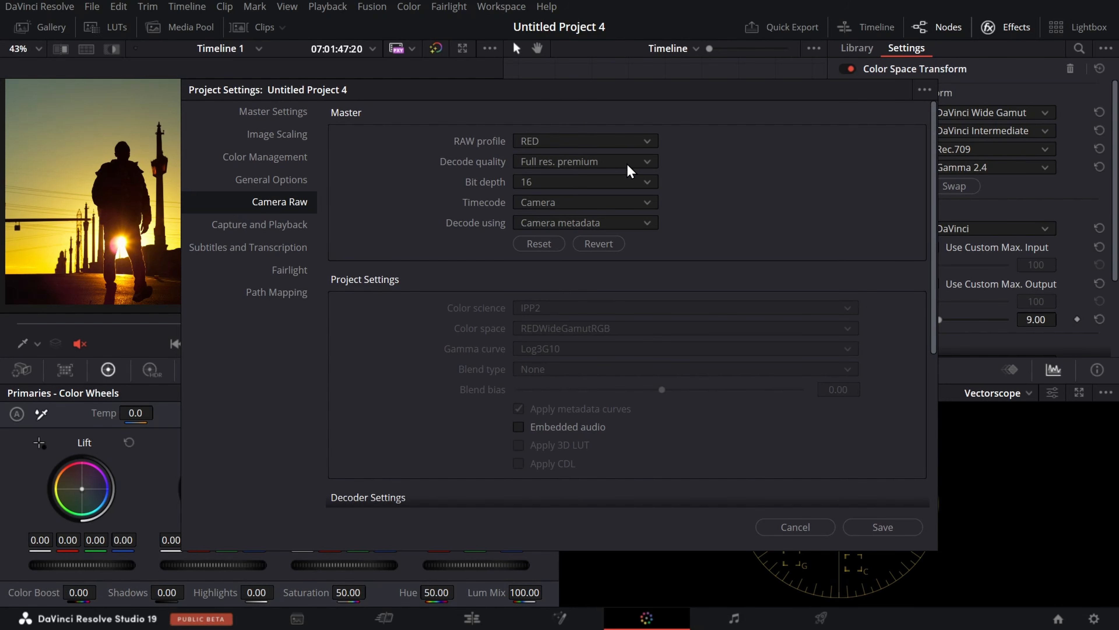
pyautogui.click(554, 164)
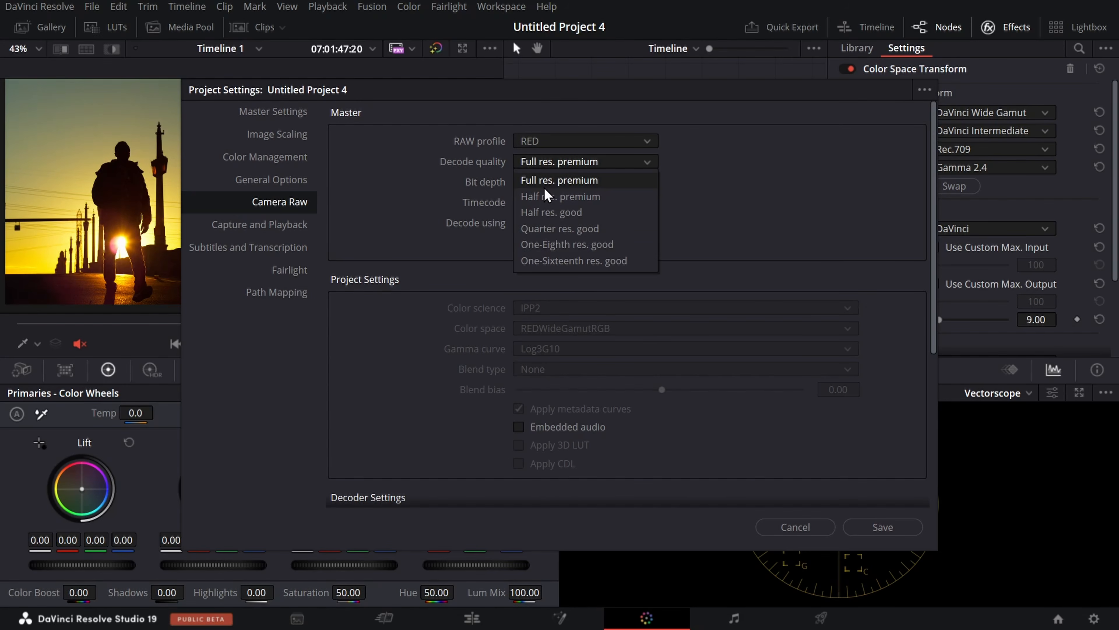
pyautogui.click(600, 182)
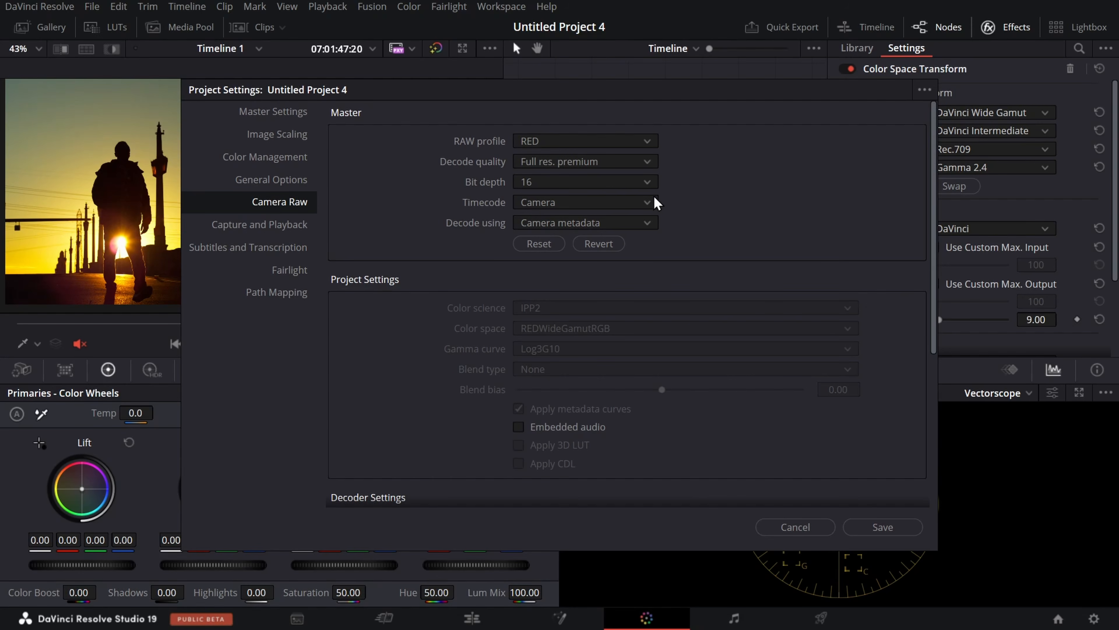
pyautogui.click(584, 182)
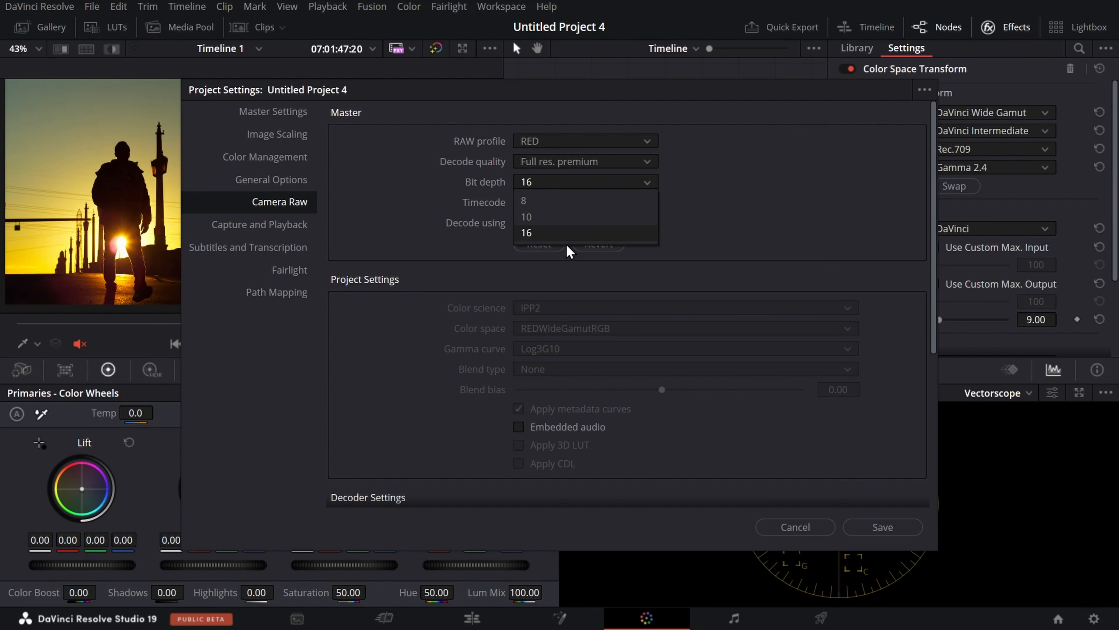
pyautogui.click(571, 234)
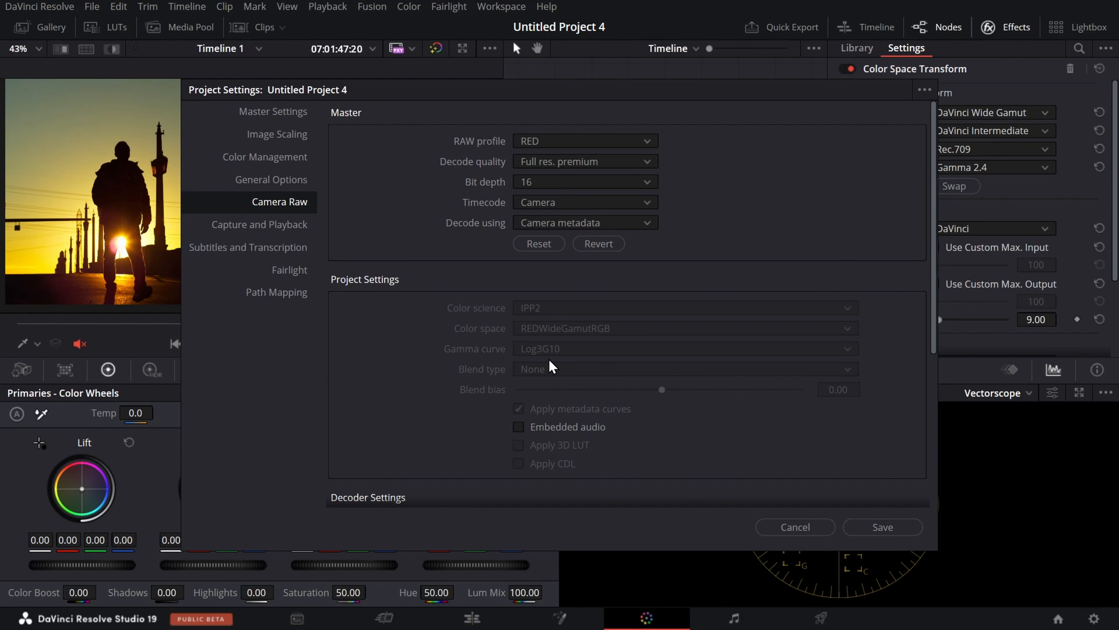
# Step: Review the remaining RED decoder and camera metadata settings and save the project settings
pyautogui.scroll(-5, 551, 368)
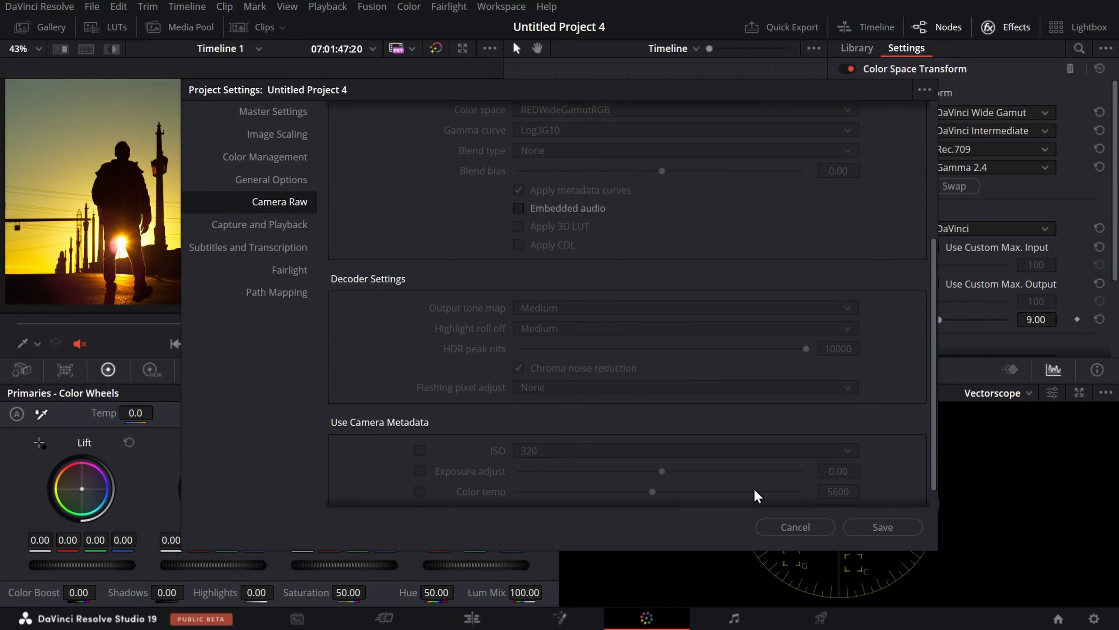
pyautogui.scroll(5, 767, 317)
pyautogui.click(896, 527)
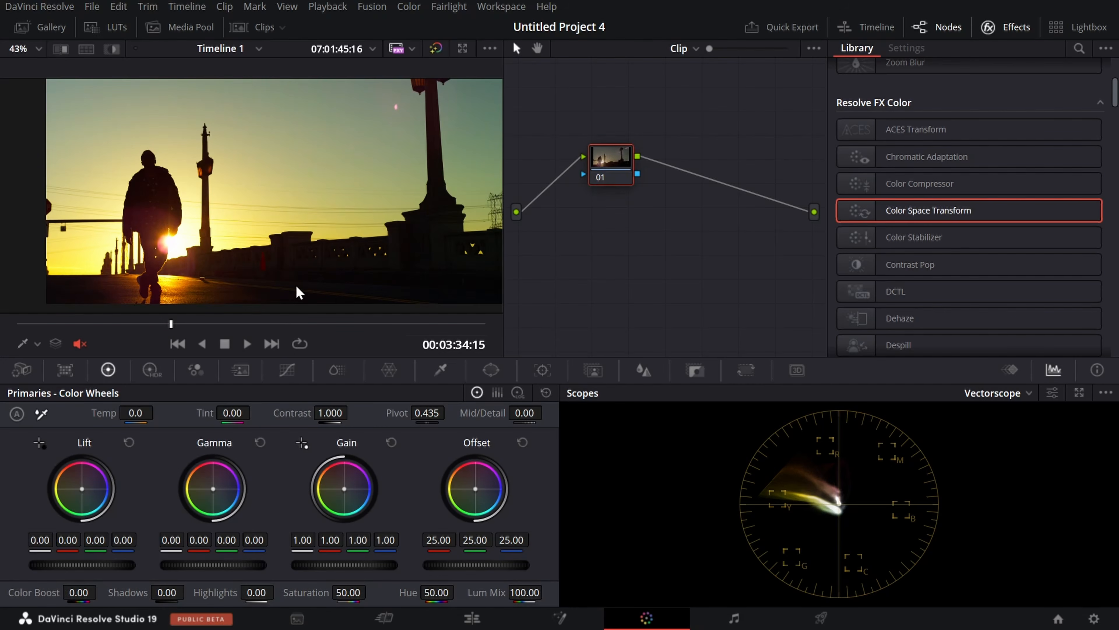
# Step: Examine the camera metadata of the RED clip A002_C019_0925B9_001.R3D on the Media page
pyautogui.click(298, 618)
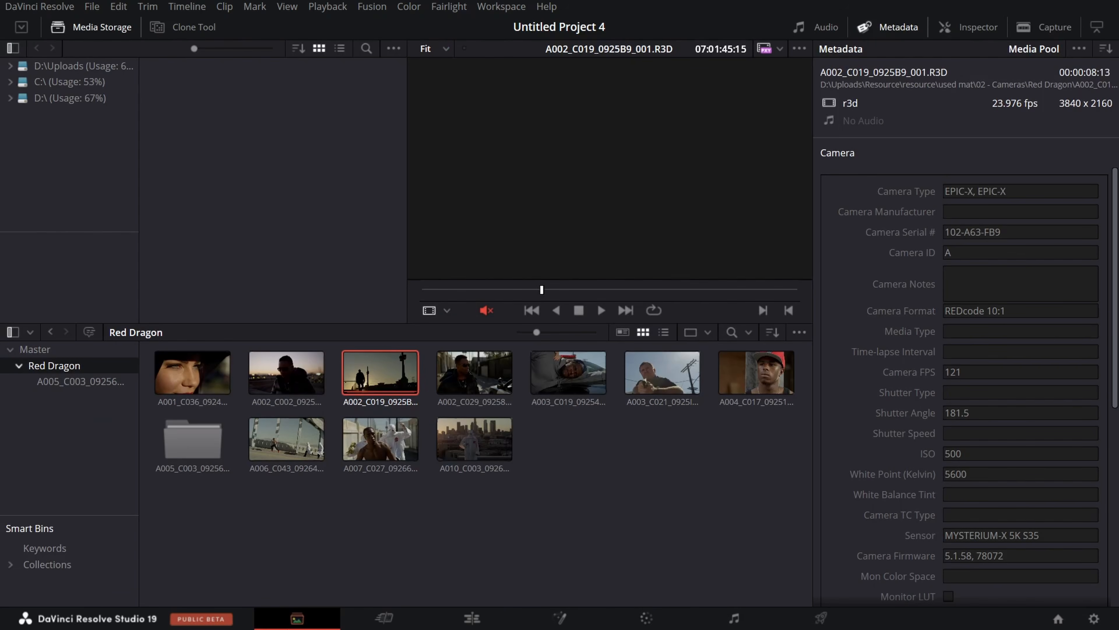
pyautogui.scroll(-4, 977, 257)
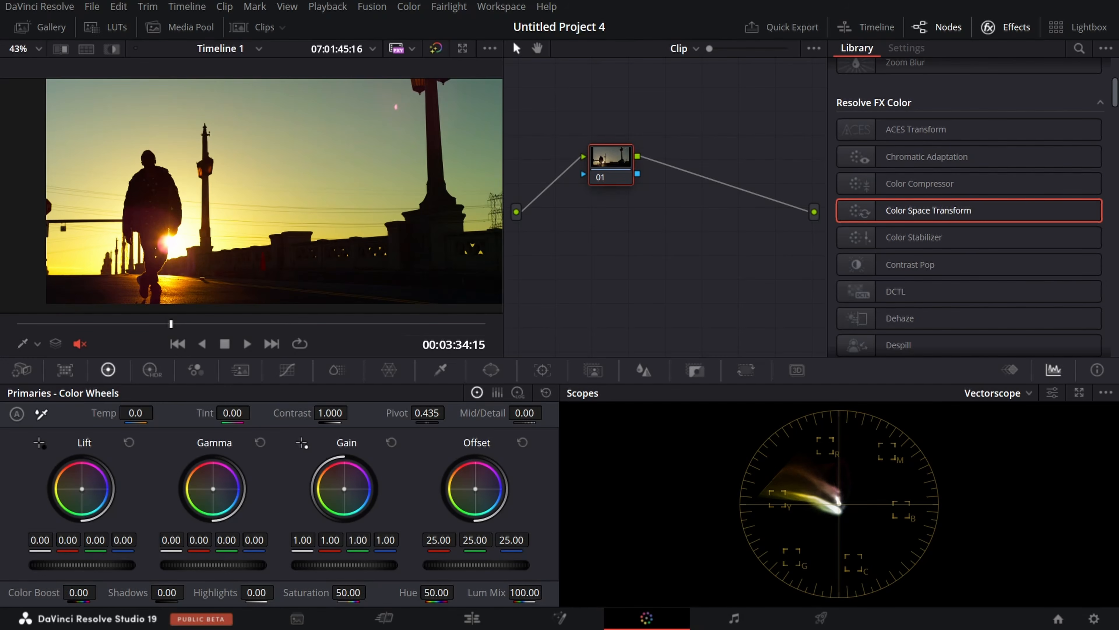
# Step: Set the RED footage to decode using Project in the Camera Raw project settings
pyautogui.click(1094, 618)
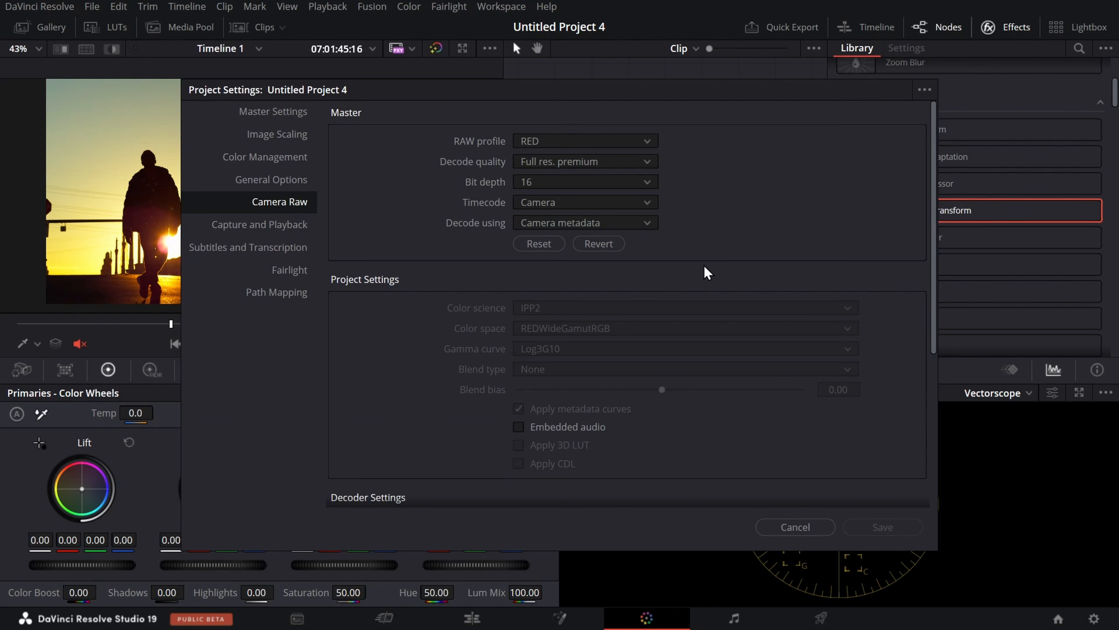
pyautogui.scroll(-5, 688, 221)
pyautogui.scroll(5, 697, 239)
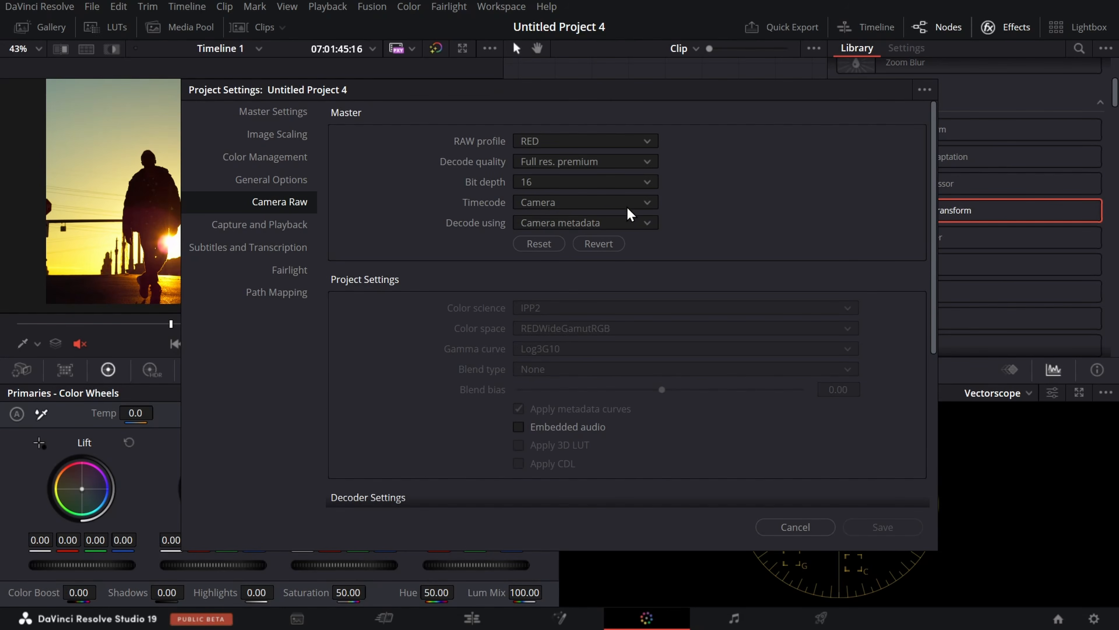
pyautogui.click(603, 222)
pyautogui.click(600, 275)
pyautogui.scroll(-5, 600, 282)
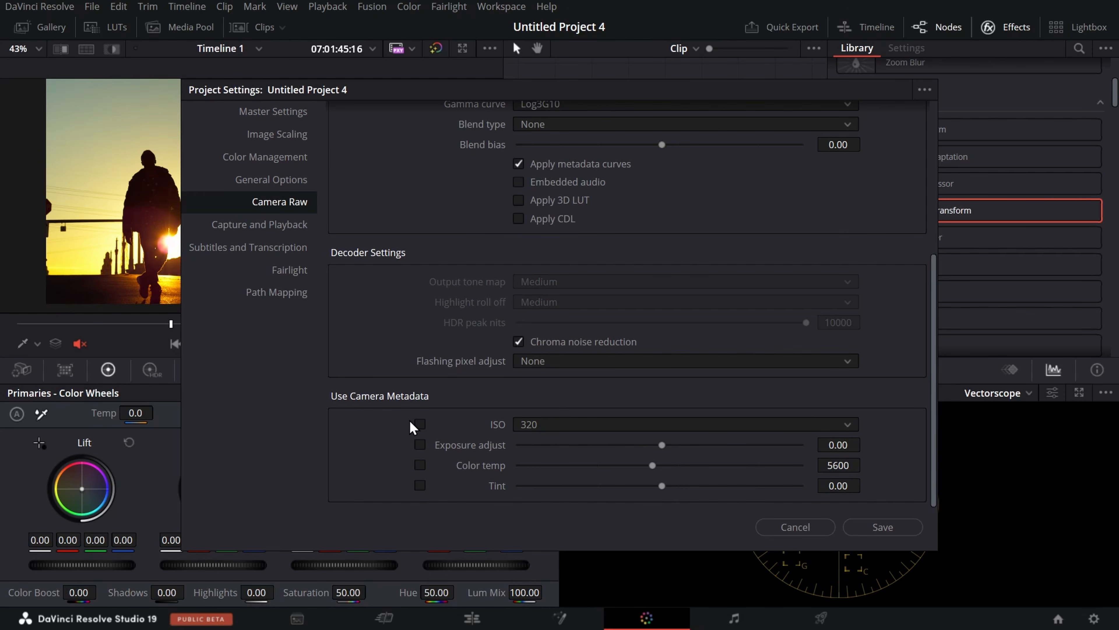
# Step: Enable camera metadata for ISO and color temperature of the RED footage and save the project settings
pyautogui.click(420, 424)
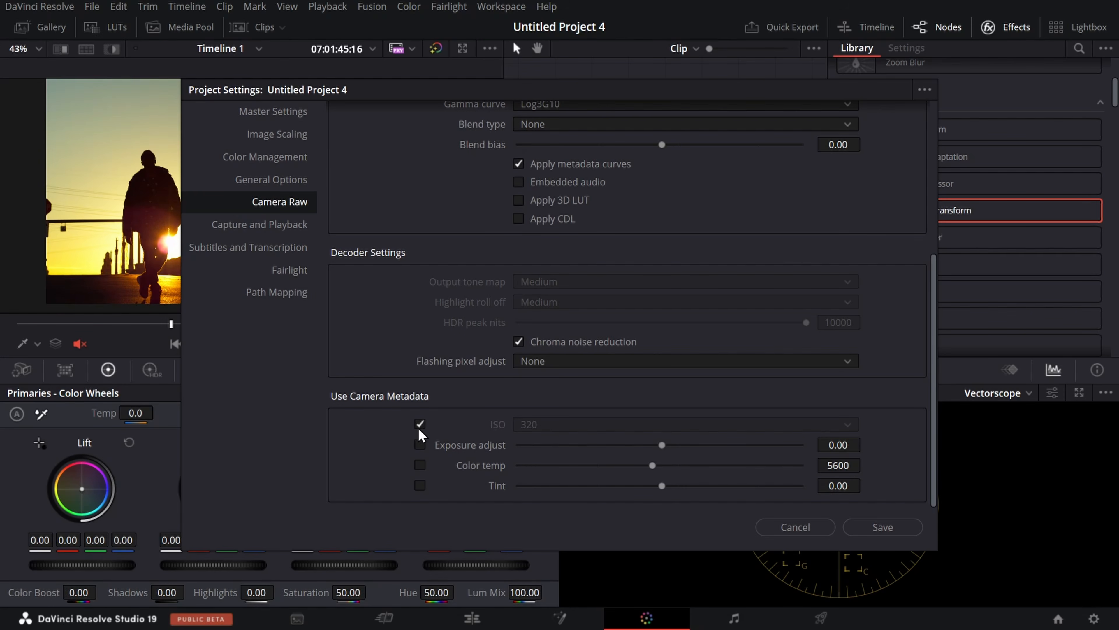
pyautogui.click(420, 464)
pyautogui.moveTo(485, 81); pyautogui.dragTo(644, 65)
pyautogui.click(1034, 505)
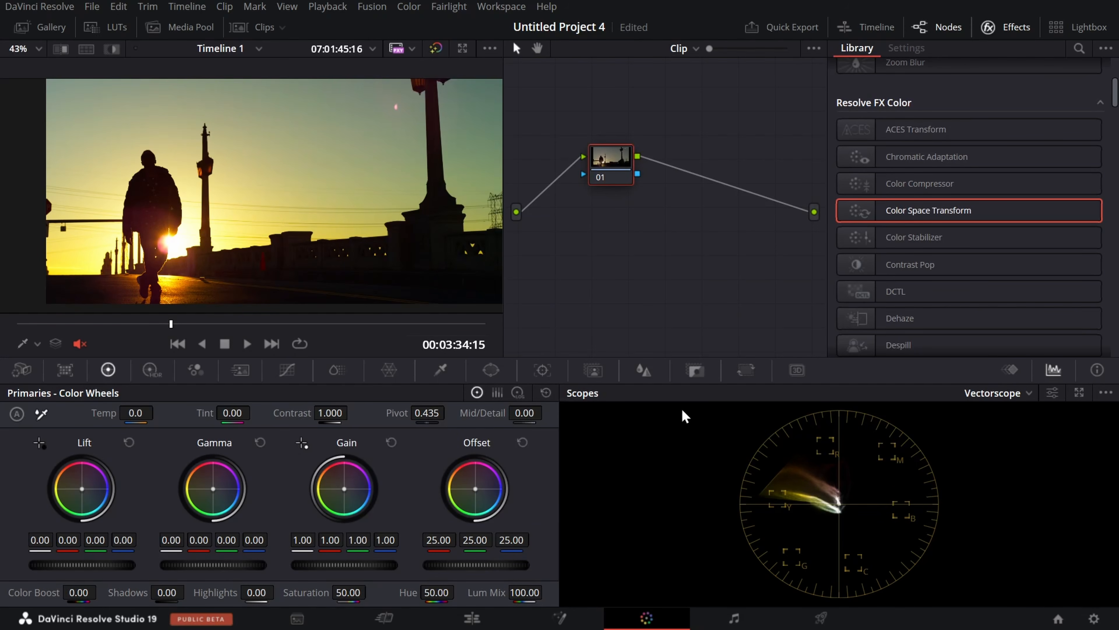
# Step: Widen the node editor by resizing the panels next to the viewer and effects library
pyautogui.hotkey('shift', '9')
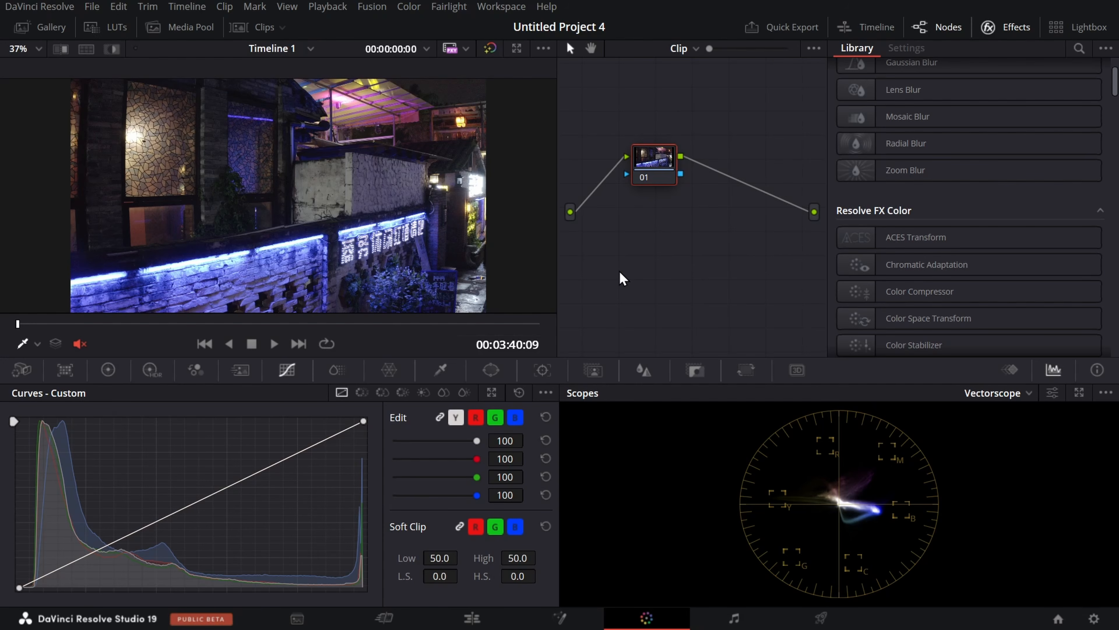
pyautogui.scroll(1, 620, 271)
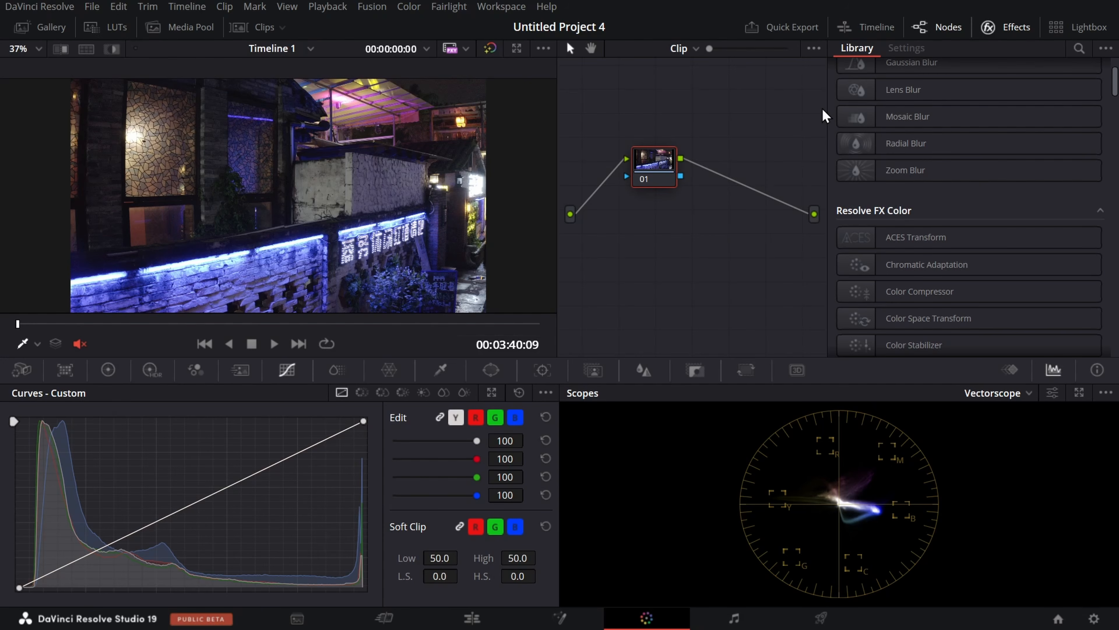
pyautogui.moveTo(828, 121); pyautogui.dragTo(822, 146)
pyautogui.moveTo(433, 273); pyautogui.dragTo(458, 277)
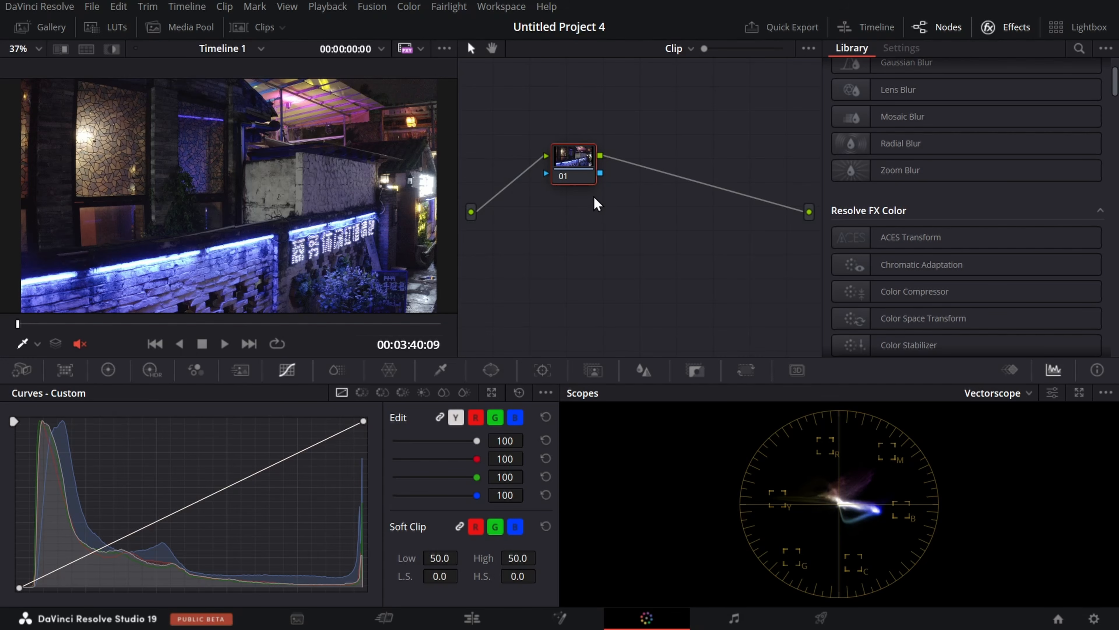
# Step: Check the Color Management section of the project settings and close it without saving
pyautogui.click(1092, 618)
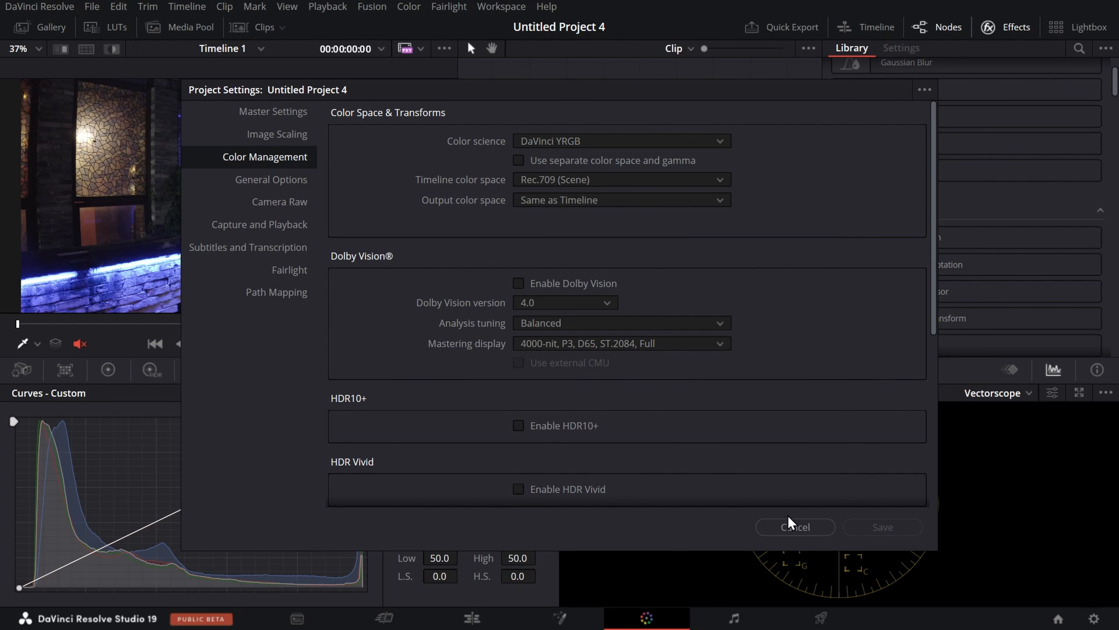
pyautogui.click(789, 525)
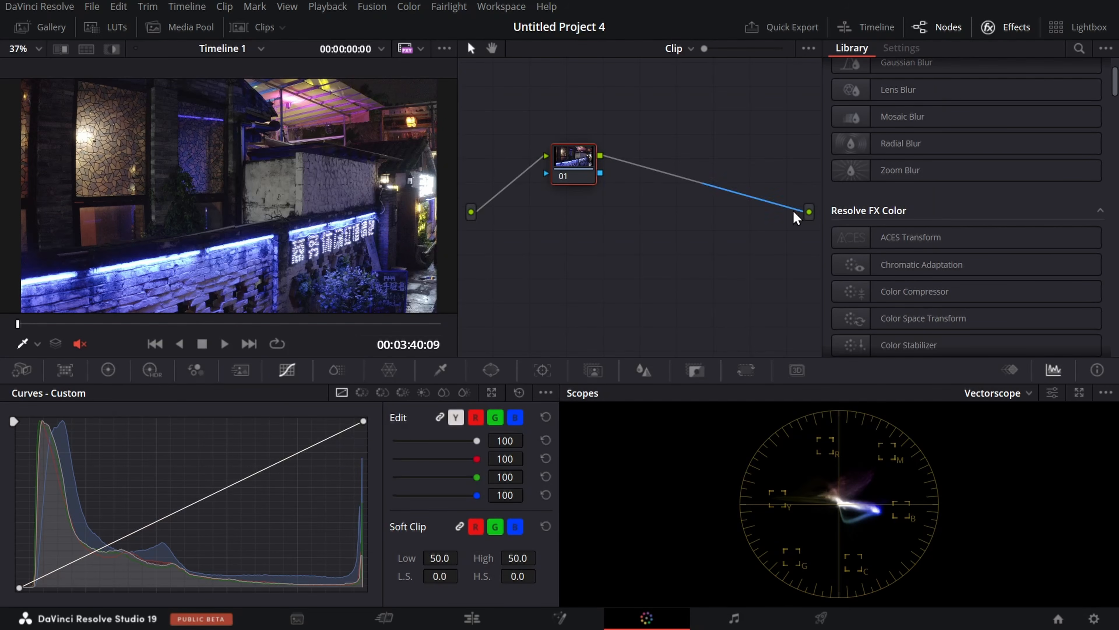
# Step: Apply the ACES Transform effect to node 01 with the ACES version set to ACES 1.3
pyautogui.scroll(1, 745, 259)
pyautogui.scroll(-3, 888, 230)
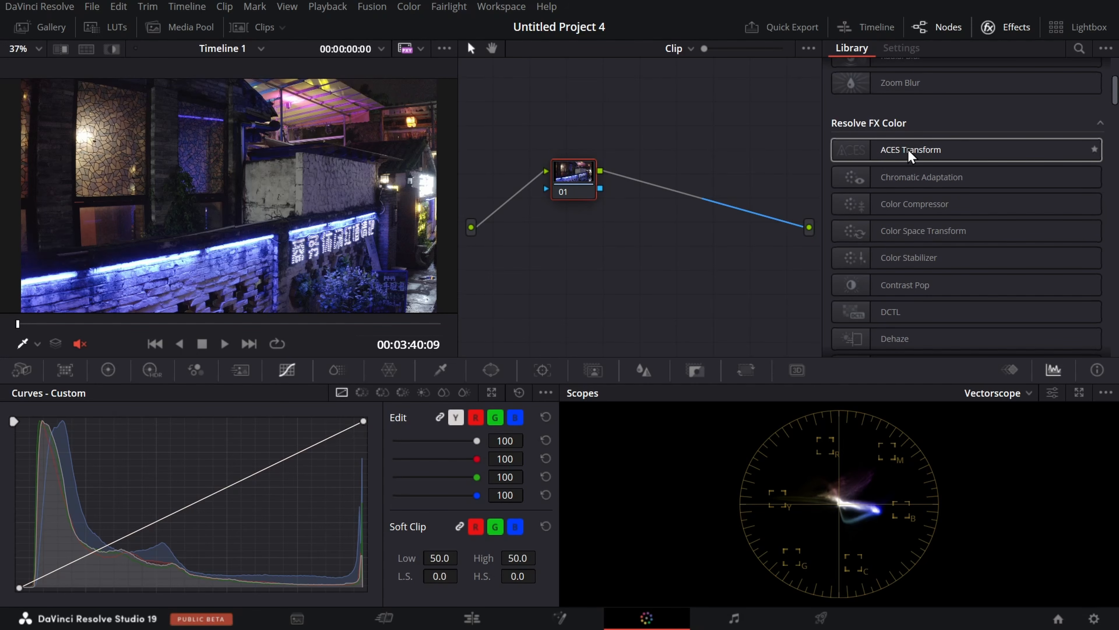
pyautogui.moveTo(894, 149); pyautogui.dragTo(573, 176)
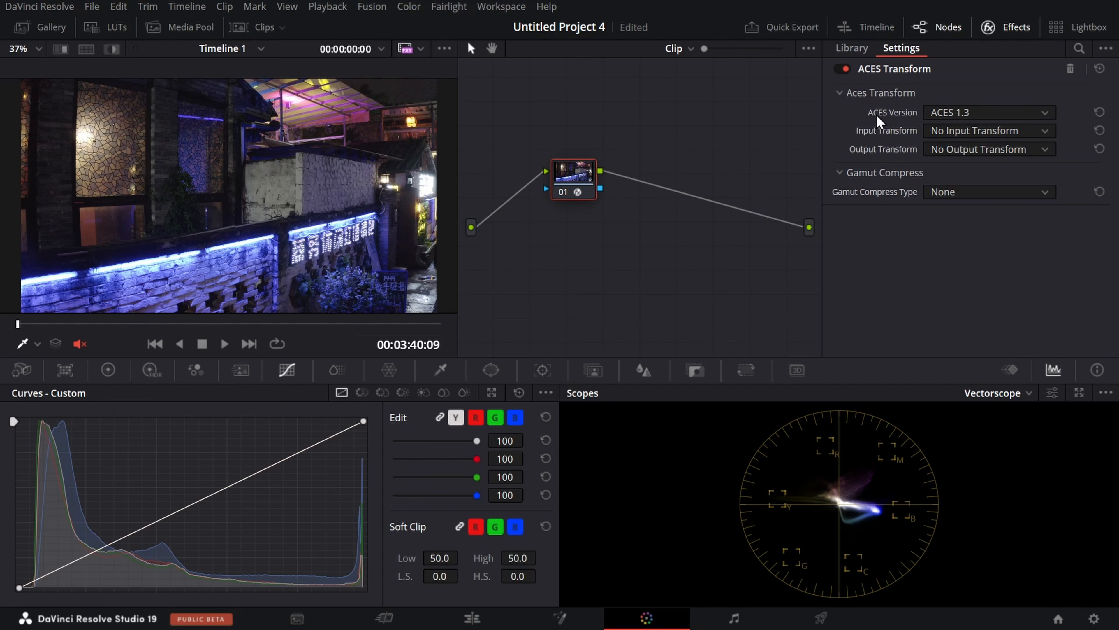
pyautogui.click(985, 112)
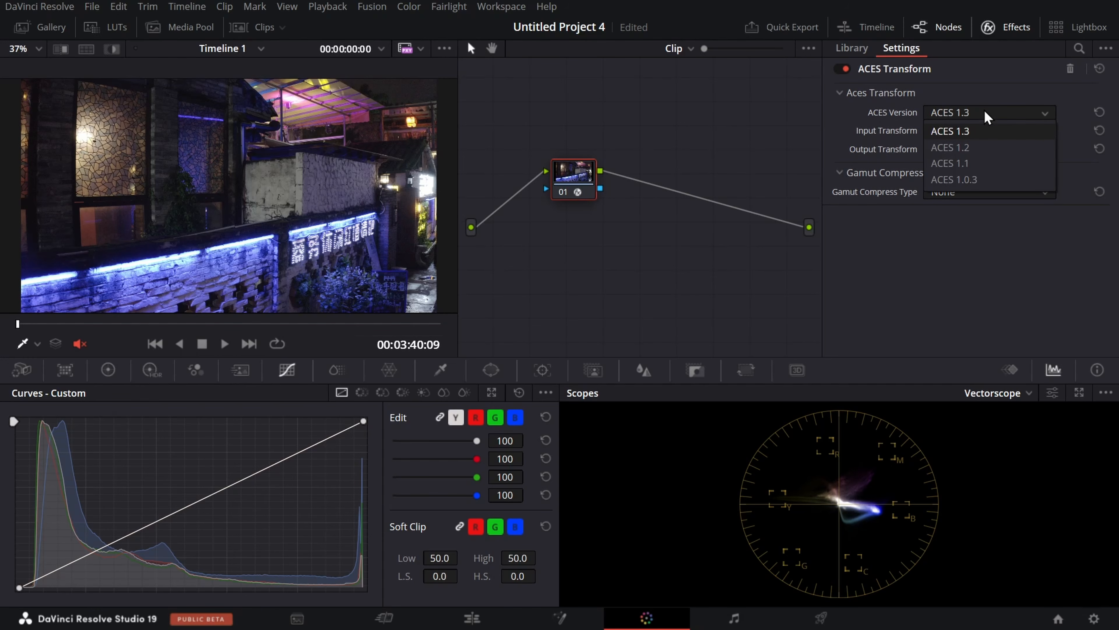
pyautogui.click(972, 132)
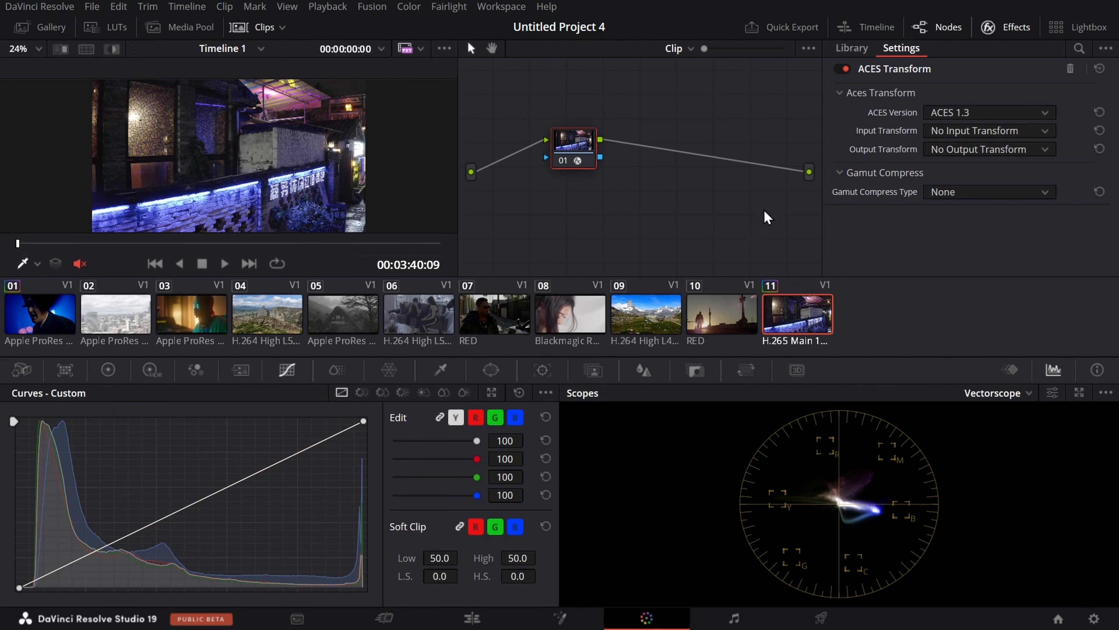
# Step: Reset the grade of node 01 on clip 01 and apply the ACES Transform effect to it
pyautogui.click(972, 132)
pyautogui.scroll(-5, 1033, 231)
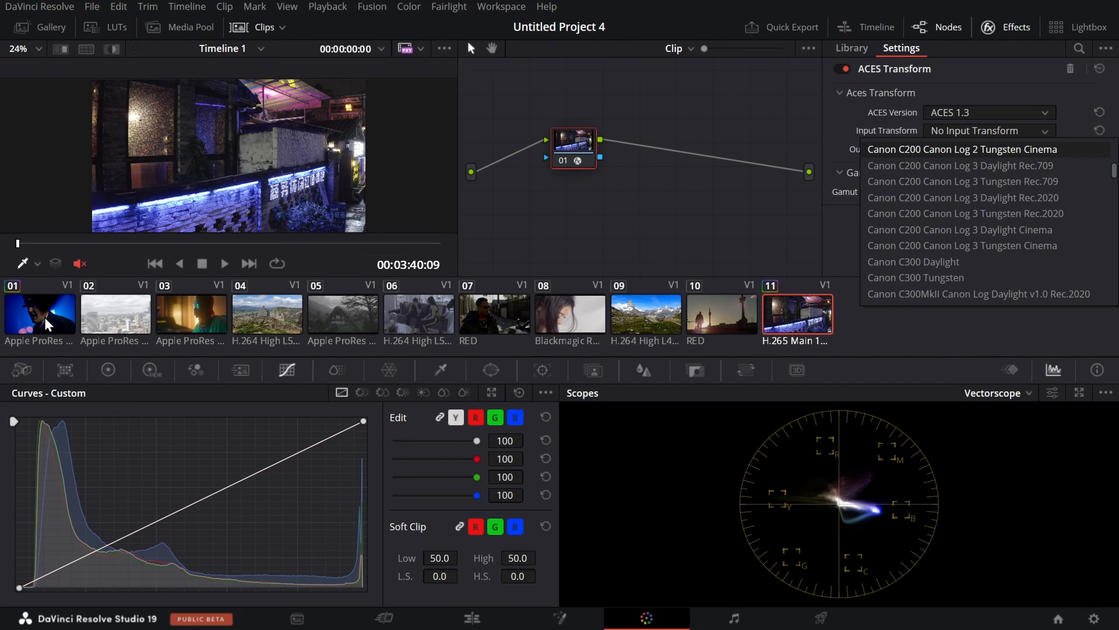
pyautogui.click(48, 324)
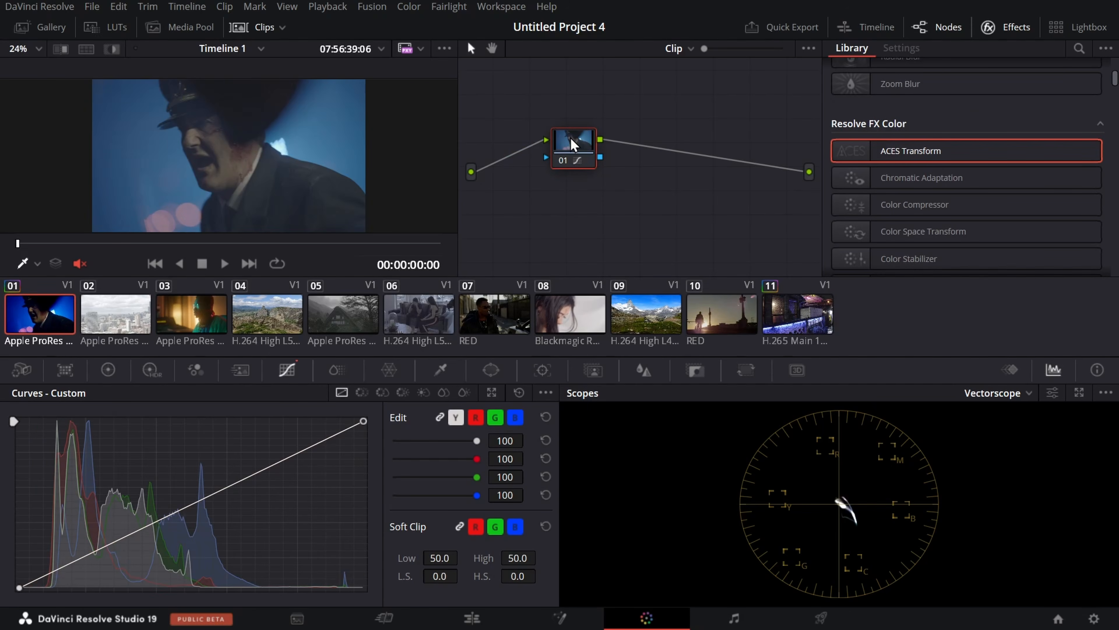
pyautogui.rightClick(580, 134)
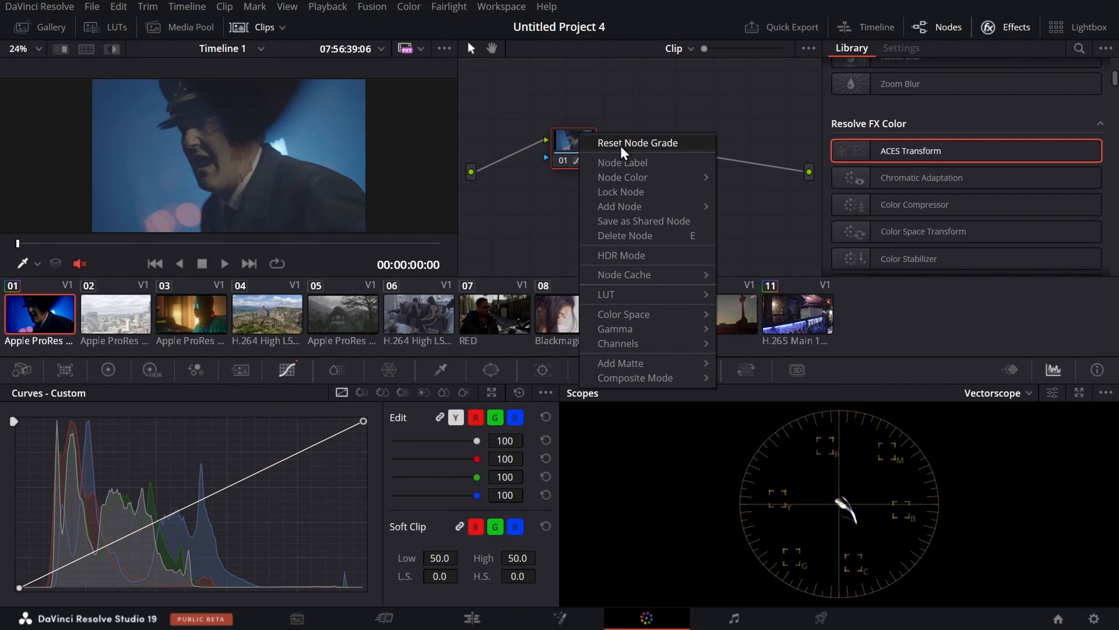
pyautogui.click(621, 145)
pyautogui.moveTo(951, 160); pyautogui.dragTo(573, 144)
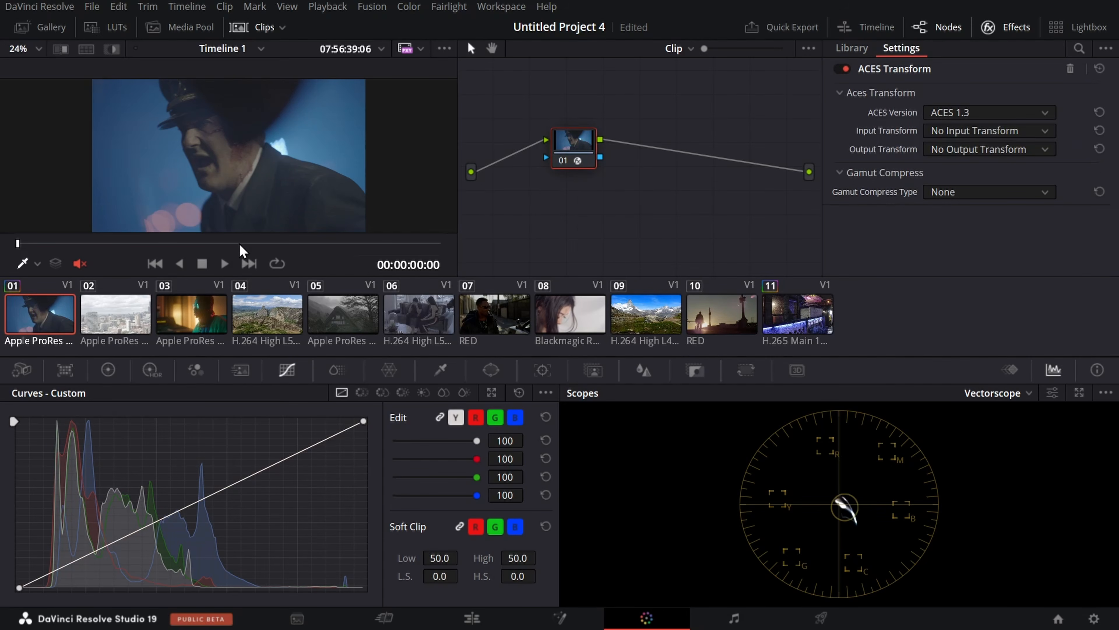
# Step: Hide the clip thumbnails and set the ACES input transform of clip 01 to ARRI LogC3
pyautogui.click(258, 27)
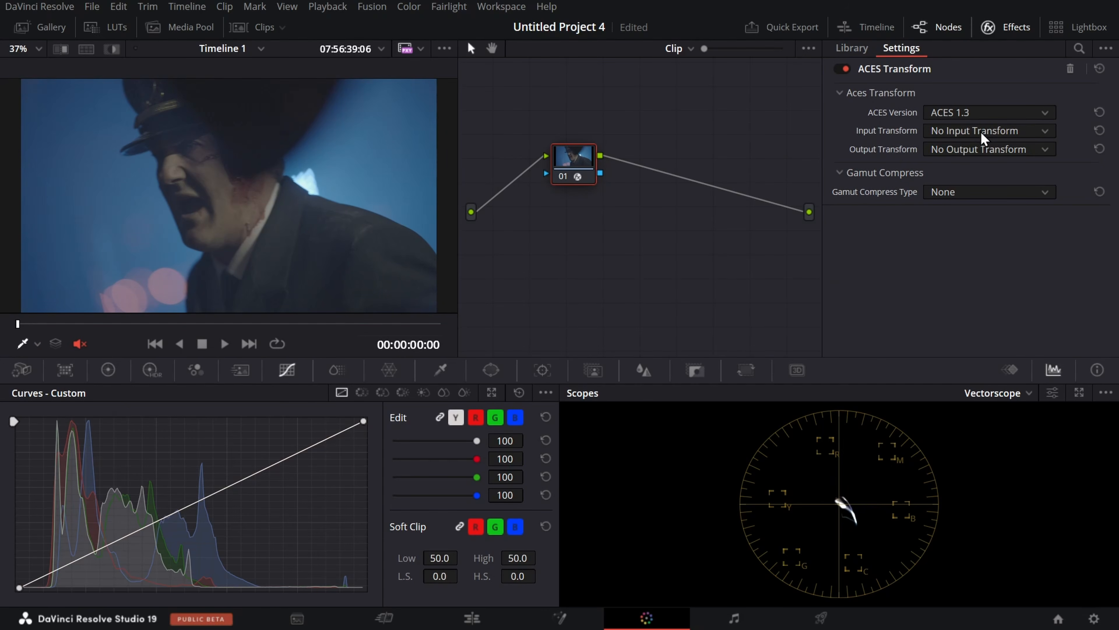
pyautogui.click(972, 132)
pyautogui.scroll(-5, 983, 190)
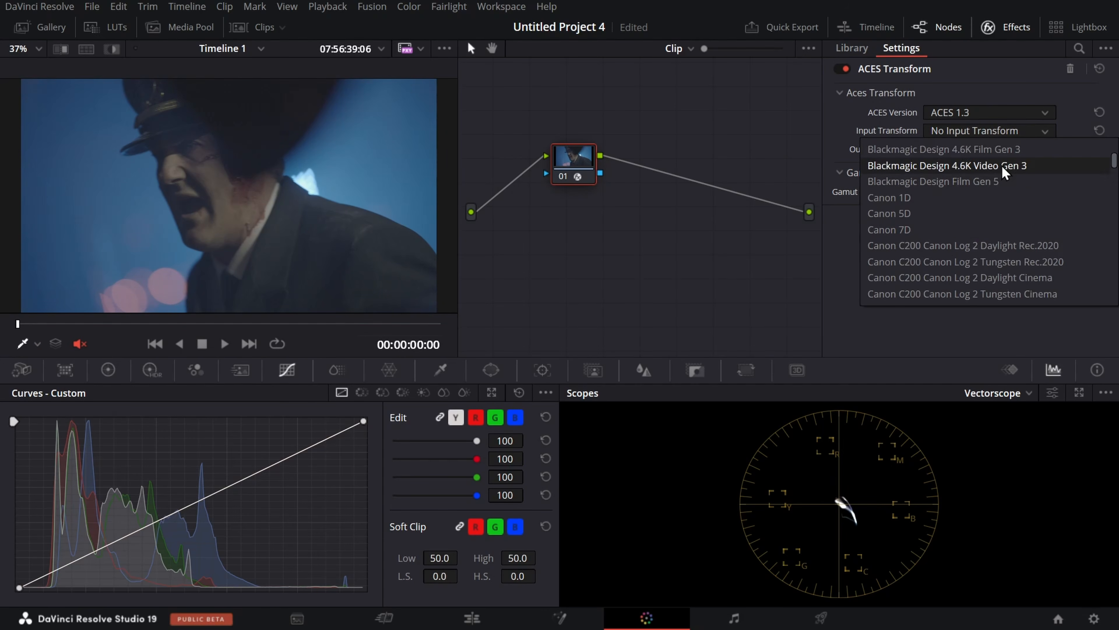
pyautogui.scroll(6, 983, 194)
pyautogui.click(952, 186)
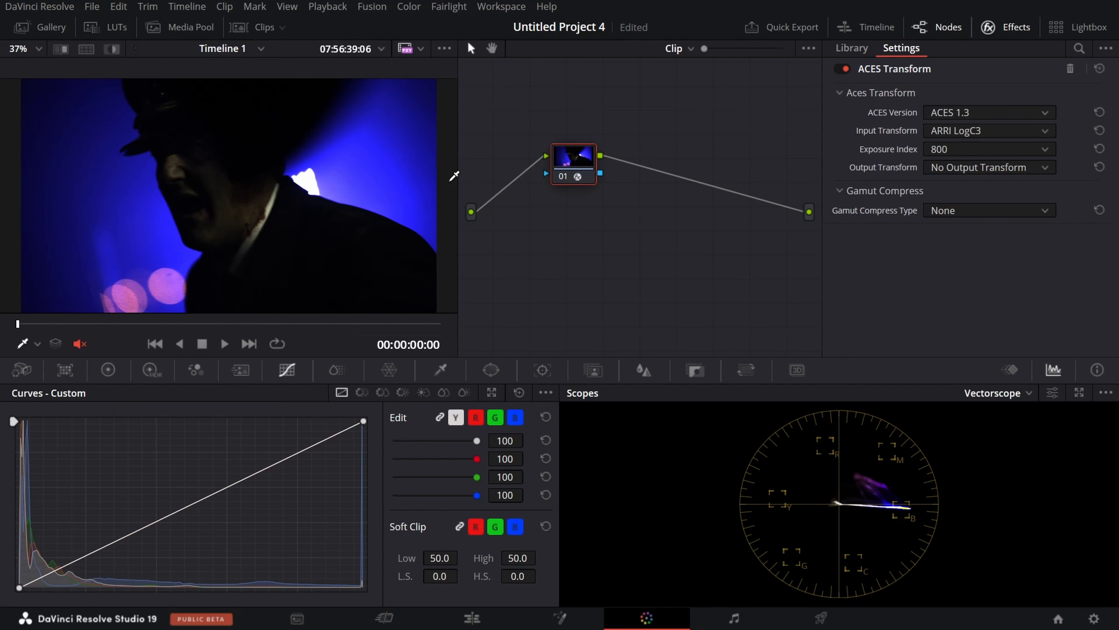
# Step: Set the ACES output transform of clip 01 to Rec.709
pyautogui.click(983, 170)
pyautogui.scroll(-6, 1020, 247)
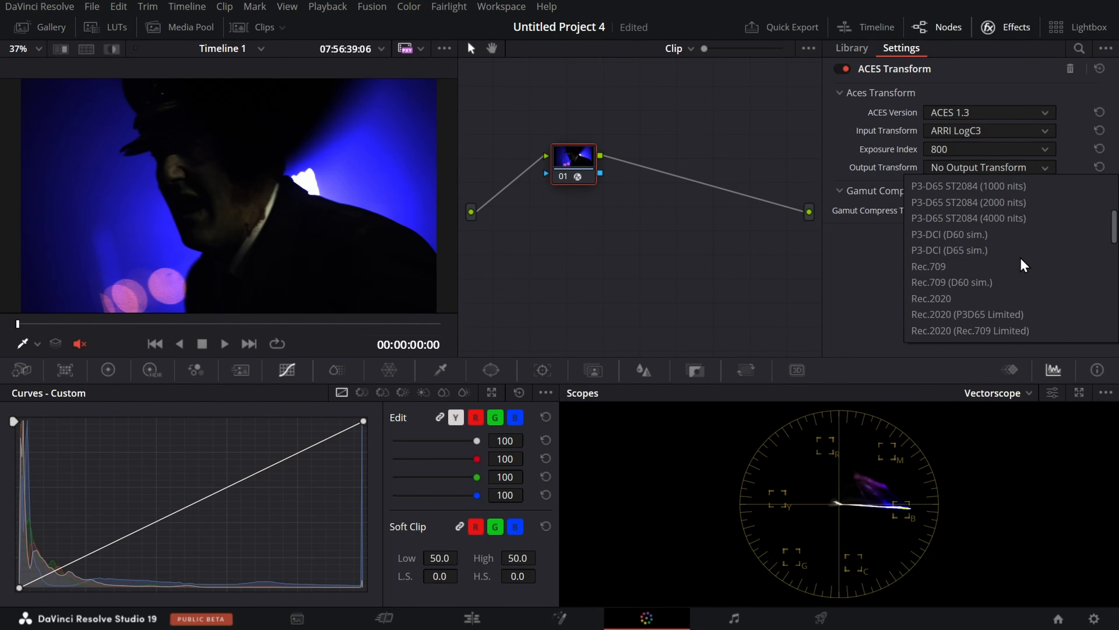
pyautogui.scroll(-8, 1021, 269)
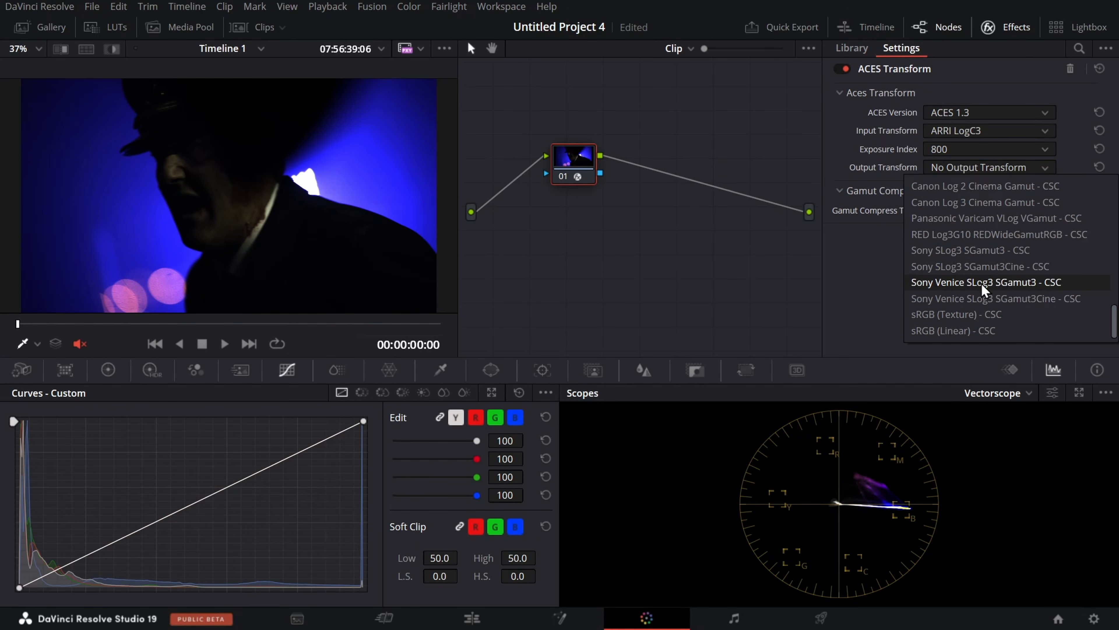
pyautogui.scroll(10, 982, 288)
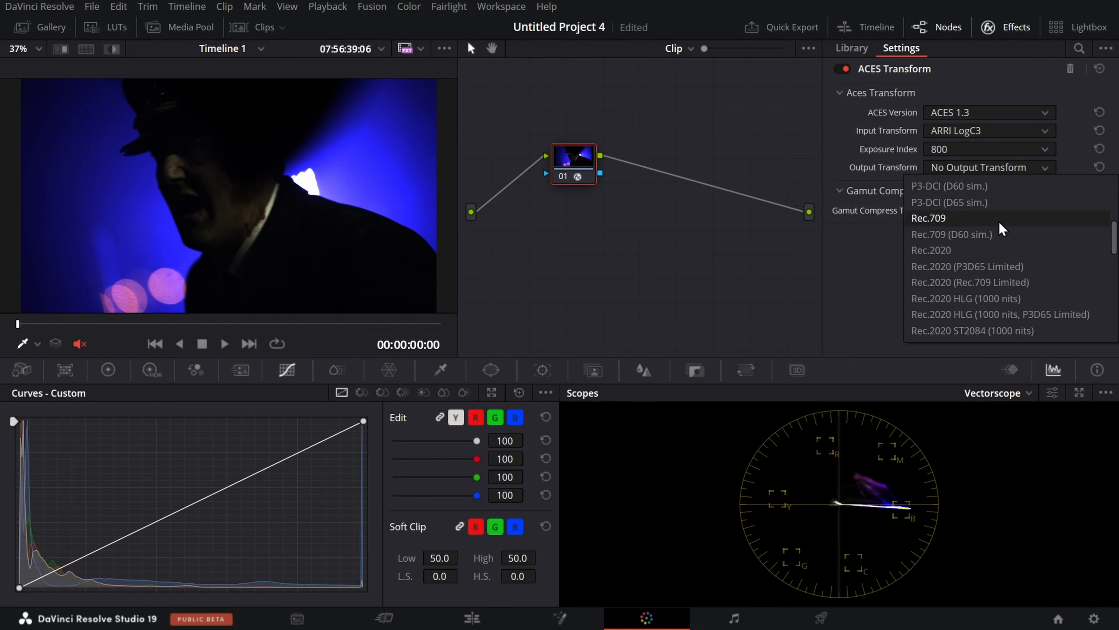
pyautogui.click(999, 222)
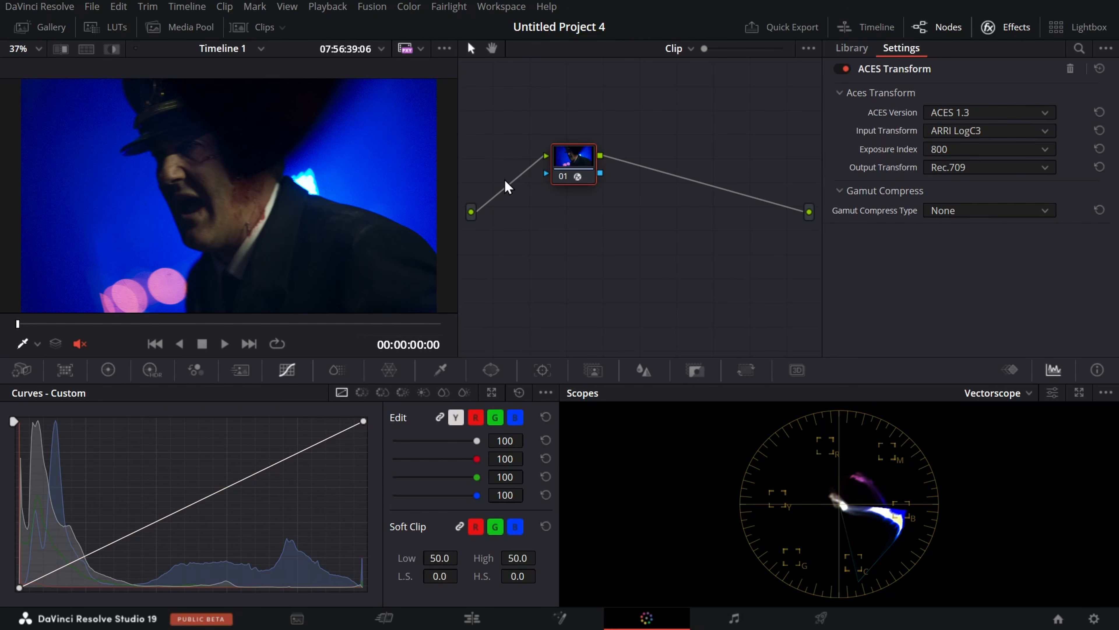
# Step: Show the clip thumbnails and copy the ACES grade of clip 01 to clips 02 and 03
pyautogui.click(264, 27)
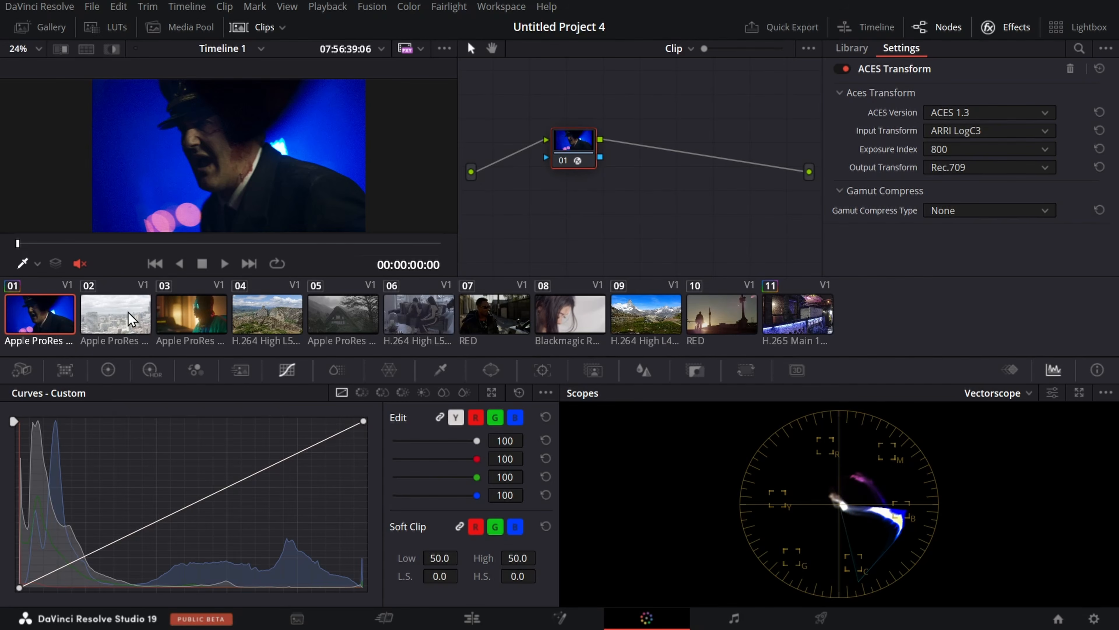
pyautogui.click(134, 318)
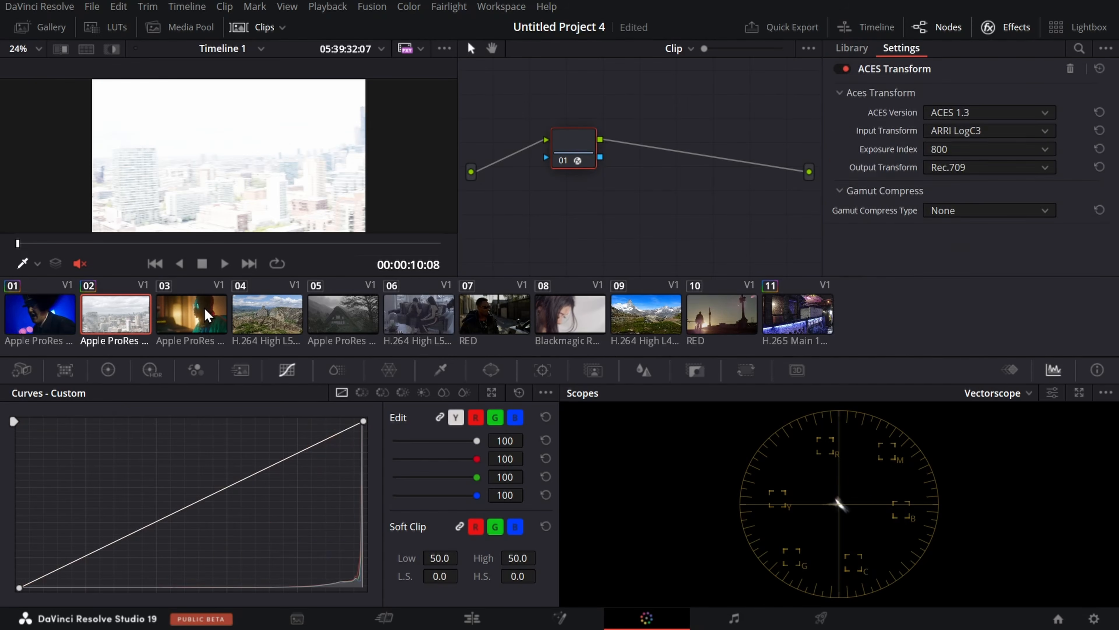
pyautogui.click(191, 314)
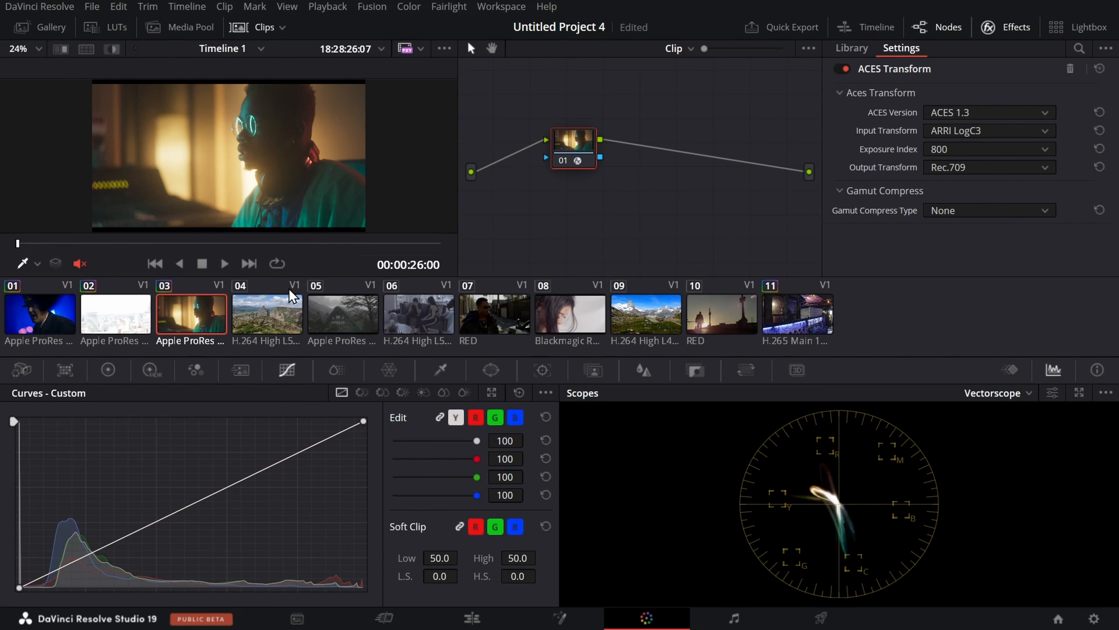
# Step: Undo the grade copies on clips 03 and 02
pyautogui.hotkey('ctrl', 'z')
pyautogui.hotkey('ctrl', 'z')
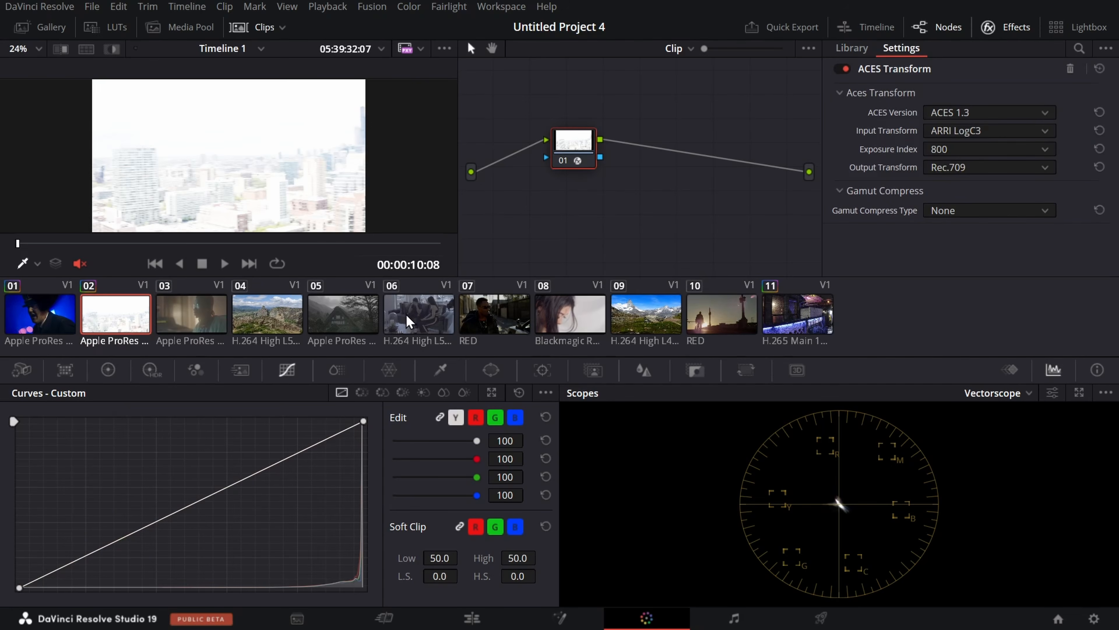
pyautogui.hotkey('ctrl', 'z')
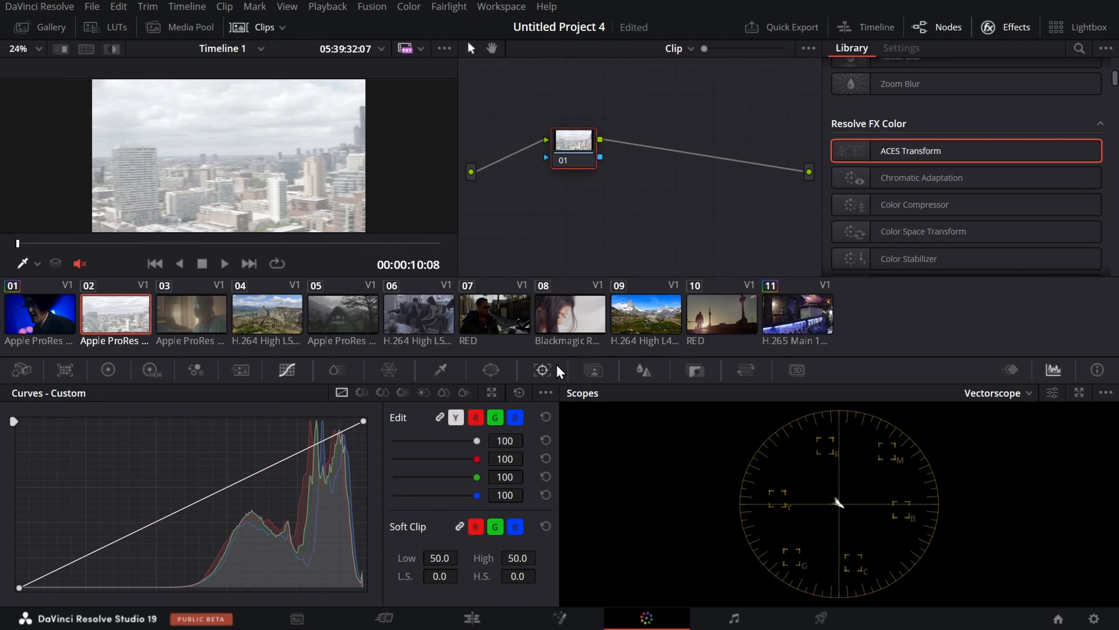
# Step: Apply the ACES Transform effect to node 01 of clip 09 with Rec.709 as the input transform
pyautogui.click(652, 339)
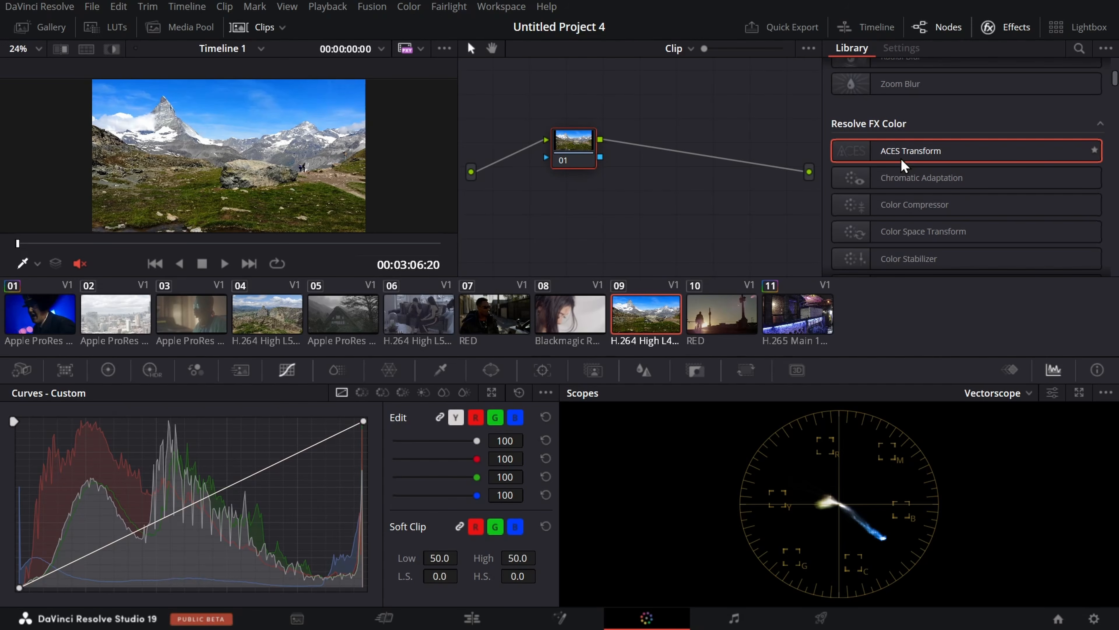
pyautogui.moveTo(901, 160); pyautogui.dragTo(577, 139)
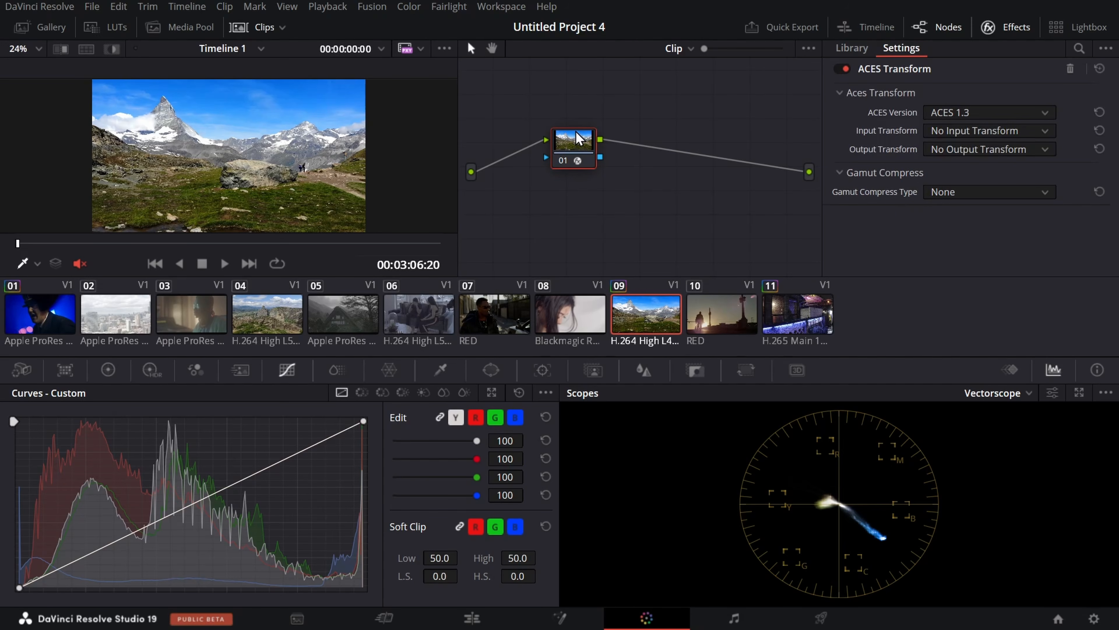
pyautogui.click(995, 131)
pyautogui.scroll(-10, 987, 211)
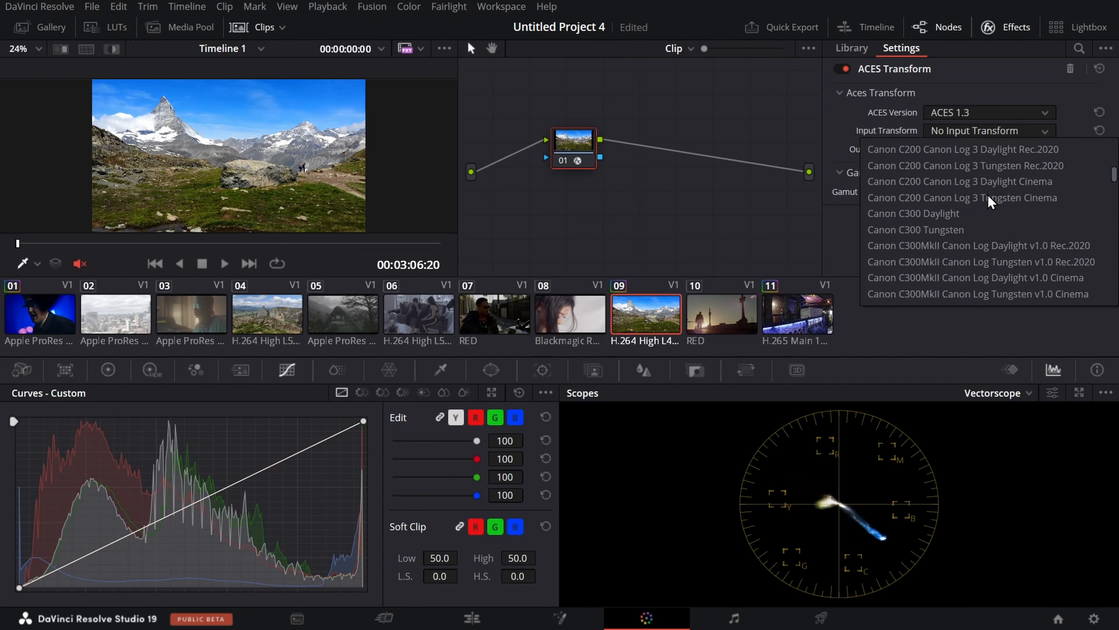
pyautogui.scroll(-15, 985, 217)
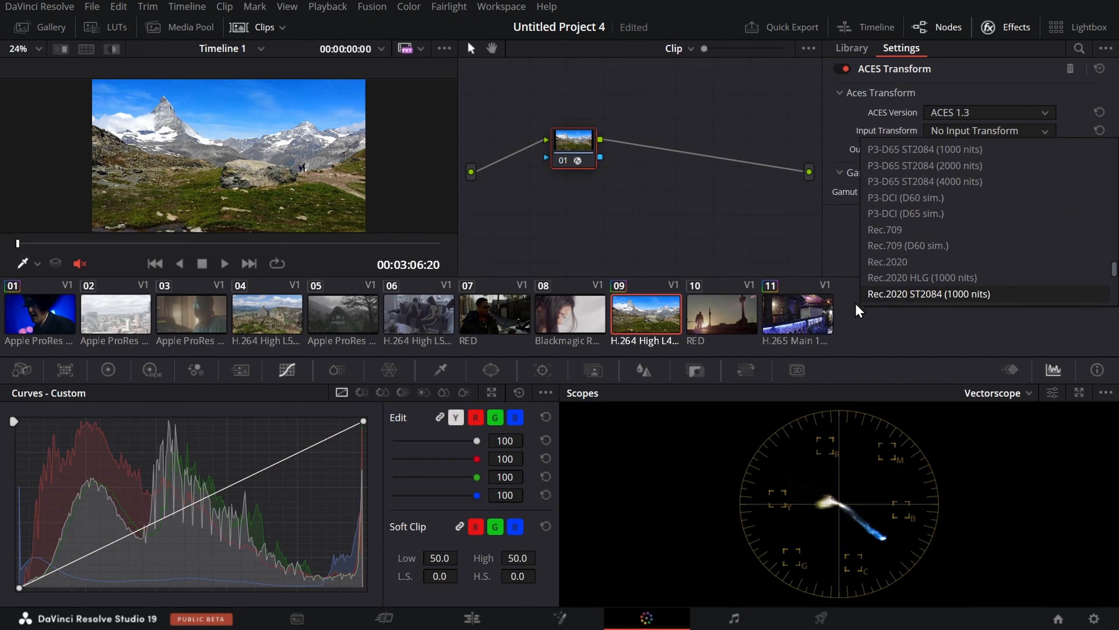
pyautogui.click(884, 233)
# Step: Set the ACES output transform of clip 09 to Rec.709
pyautogui.click(996, 149)
pyautogui.scroll(-10, 977, 264)
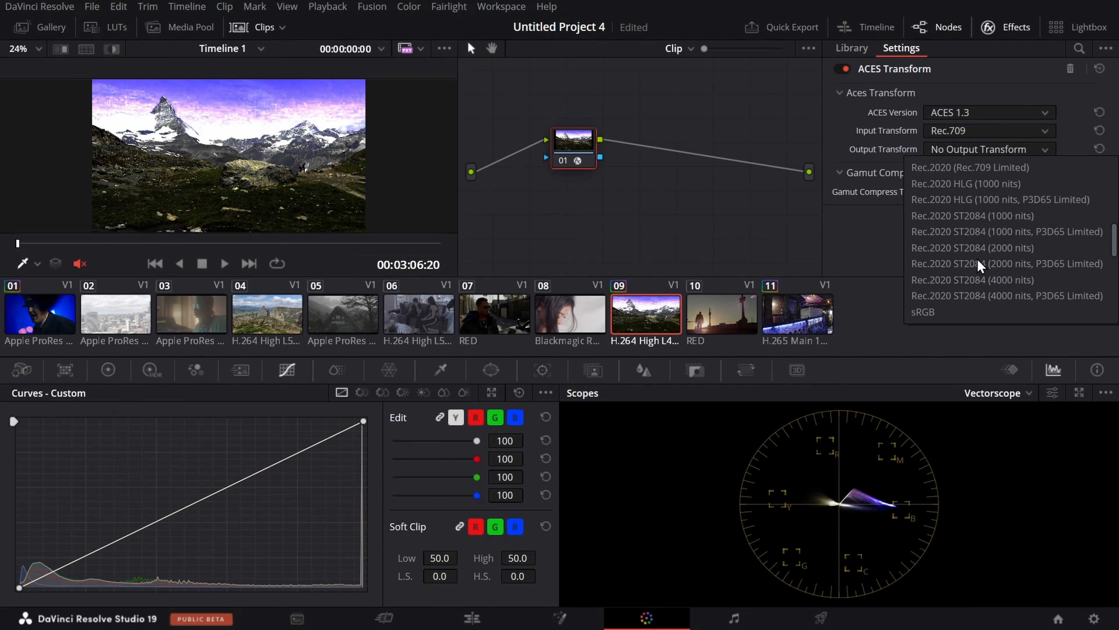
pyautogui.scroll(8, 975, 264)
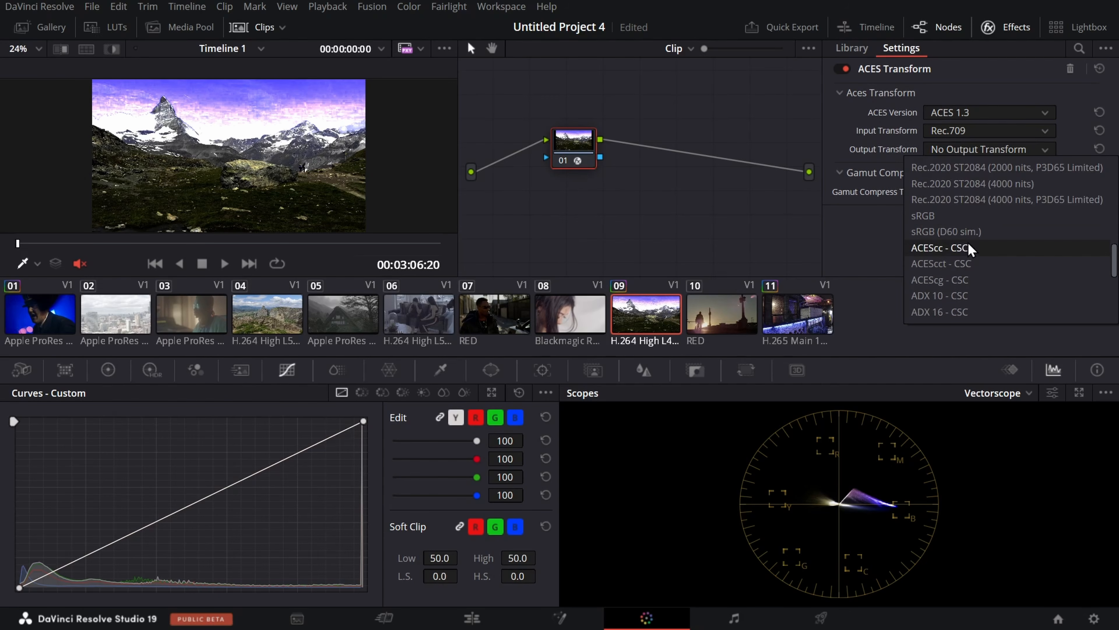
pyautogui.scroll(5, 965, 252)
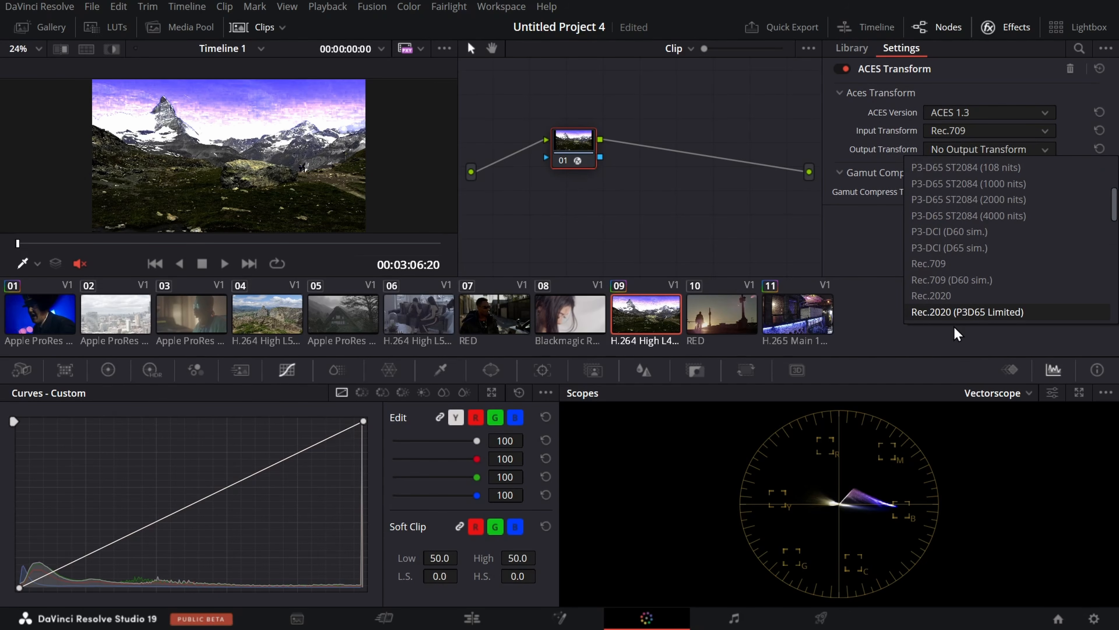
pyautogui.click(962, 187)
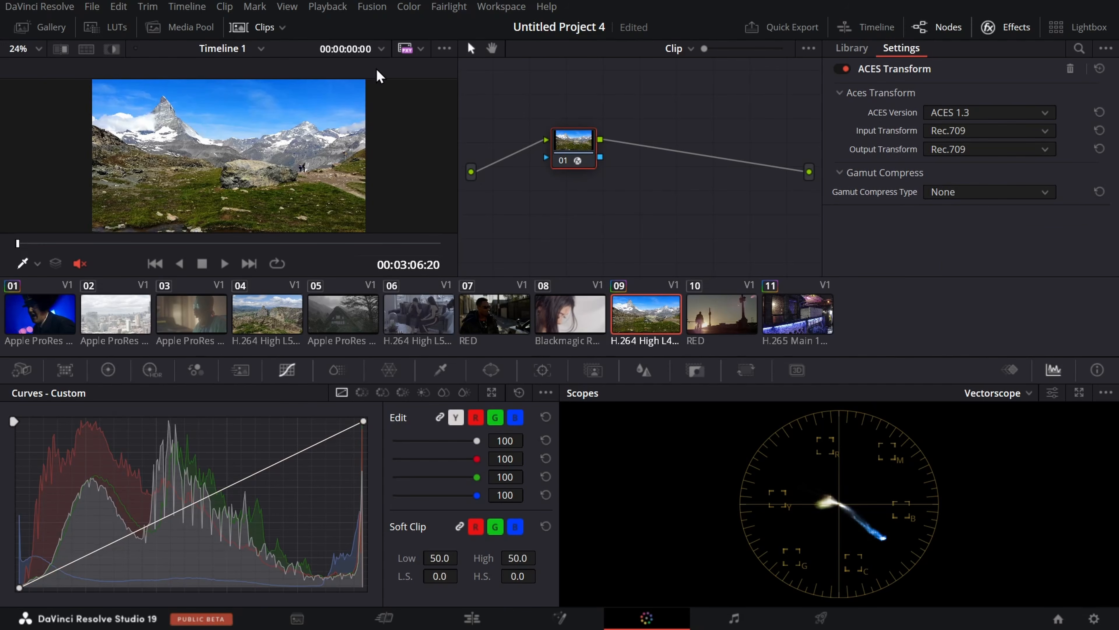
# Step: Enlarge the viewer by hiding the clip thumbnails and compare clip 09 with its grade bypassed and enabled
pyautogui.click(257, 29)
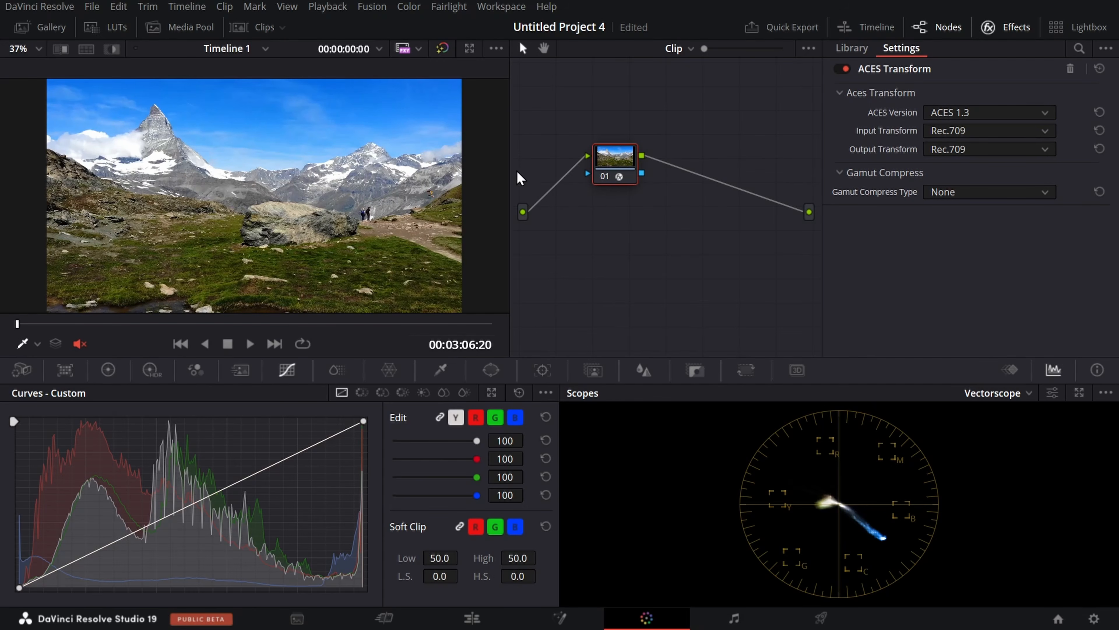
pyautogui.click(443, 52)
pyautogui.click(436, 50)
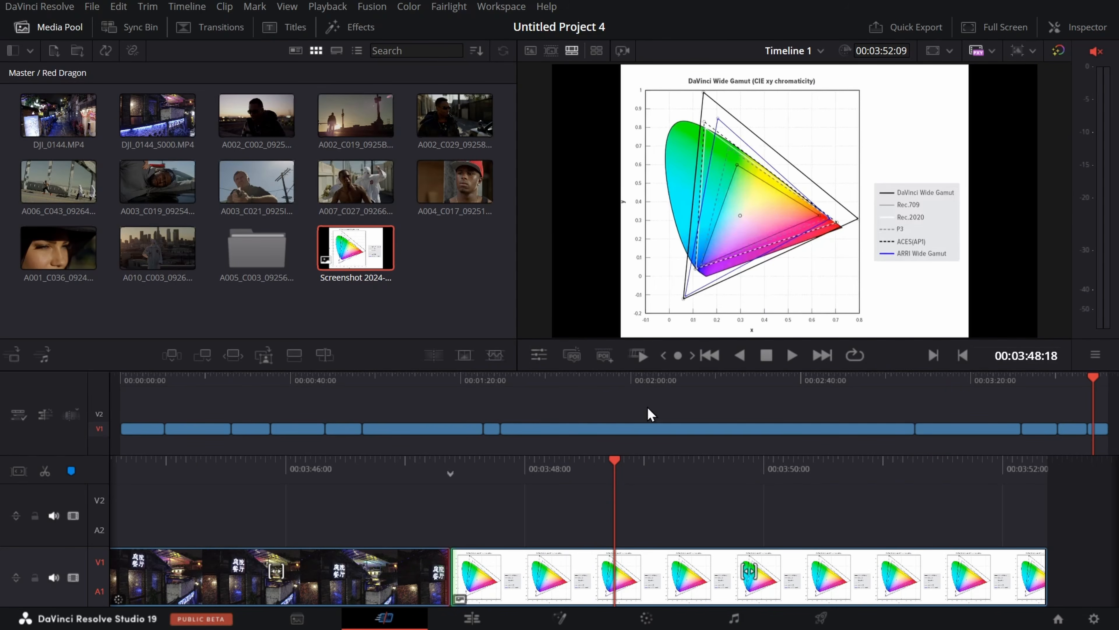
# Step: View the DaVinci Wide Gamut chromaticity chart on the Color page in an expanded viewer without the effects library
pyautogui.click(646, 618)
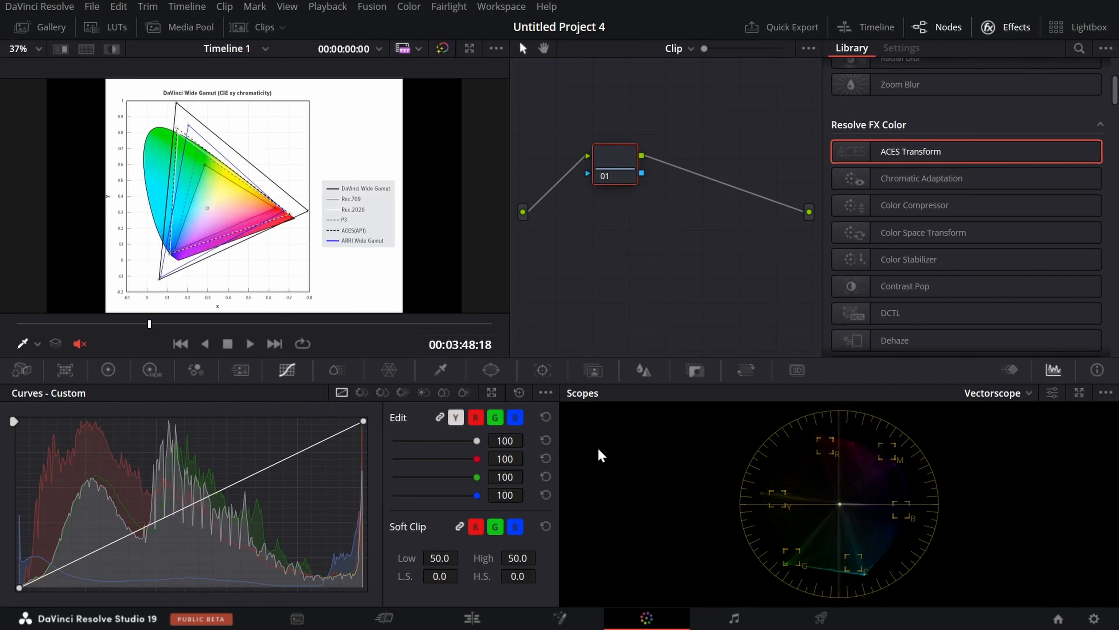
pyautogui.hotkey('alt', 'f')
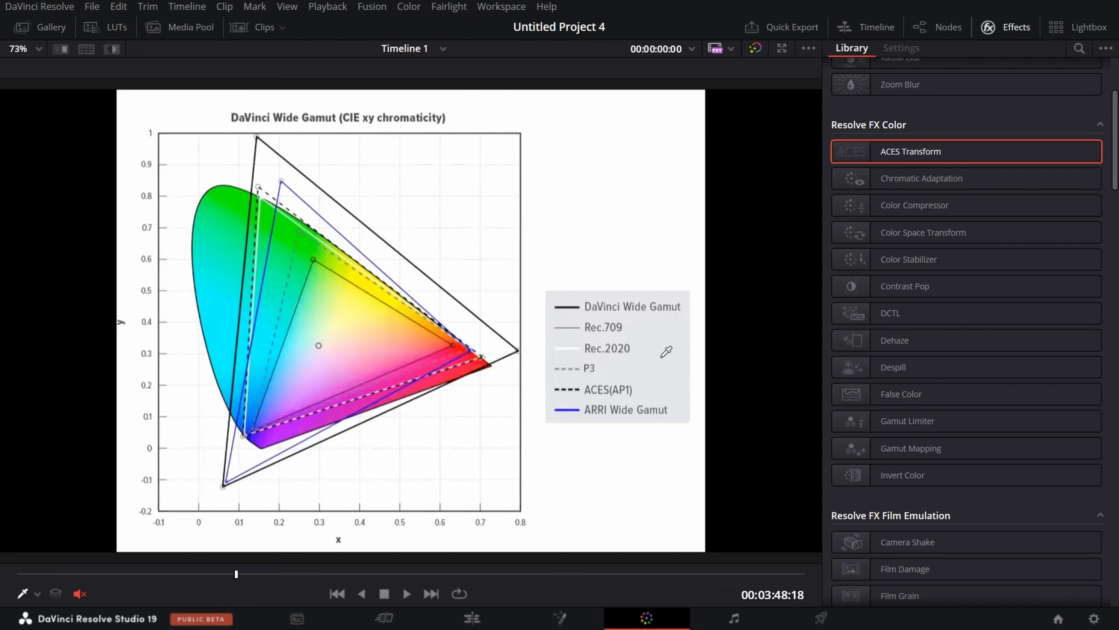
pyautogui.click(988, 27)
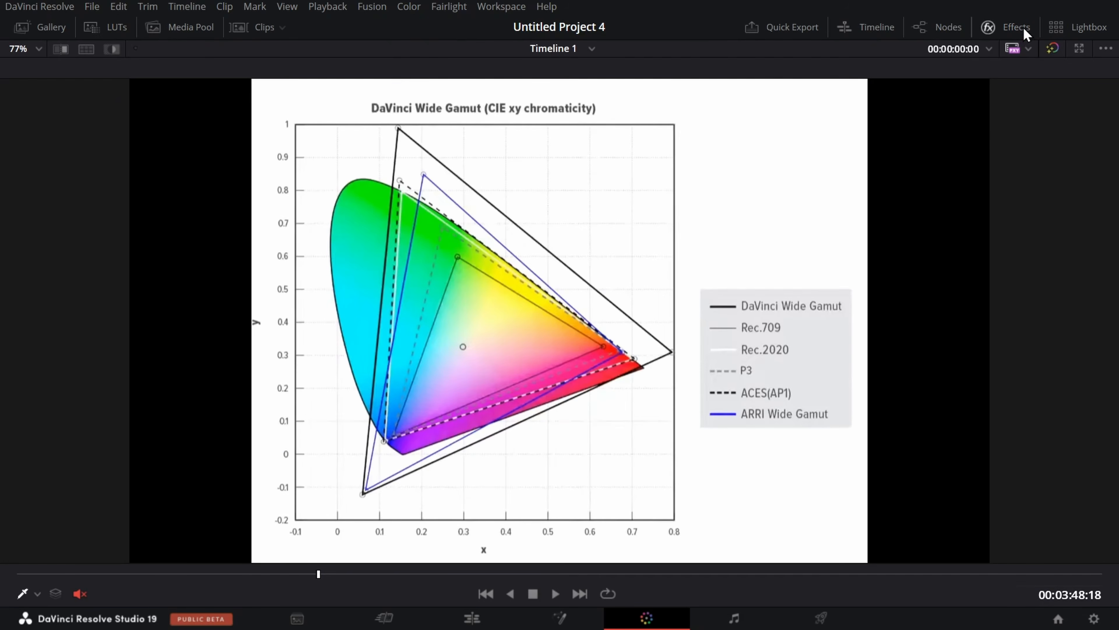
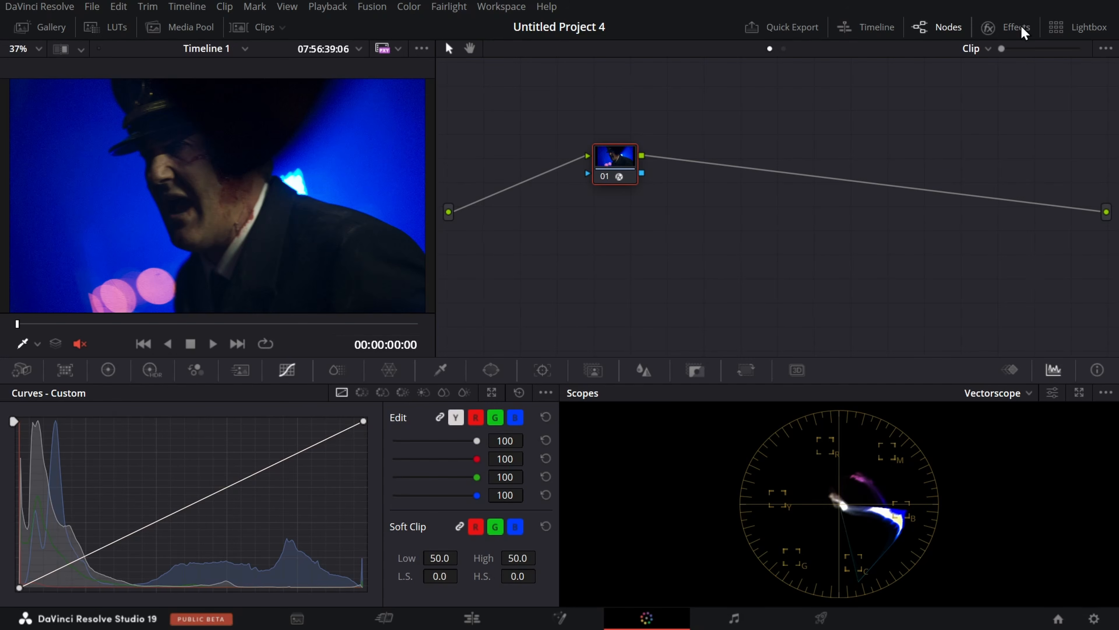
# Step: Set the ACES Transform output transform on node 01 to ACEScct - CSC
pyautogui.click(1021, 26)
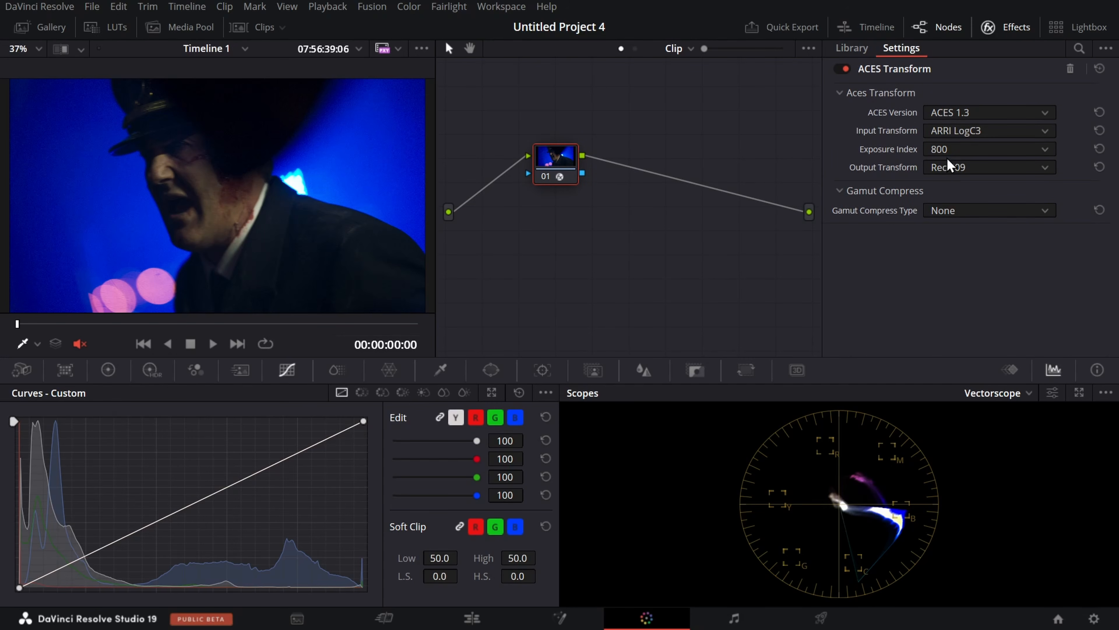
pyautogui.click(949, 168)
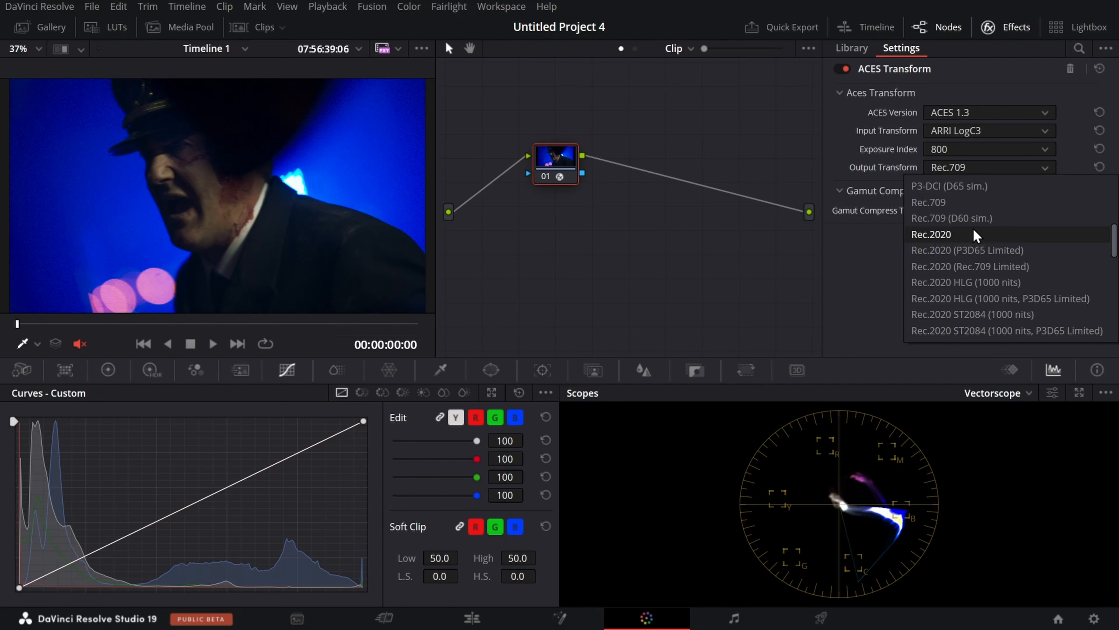
pyautogui.scroll(-5, 965, 225)
pyautogui.scroll(10, 967, 212)
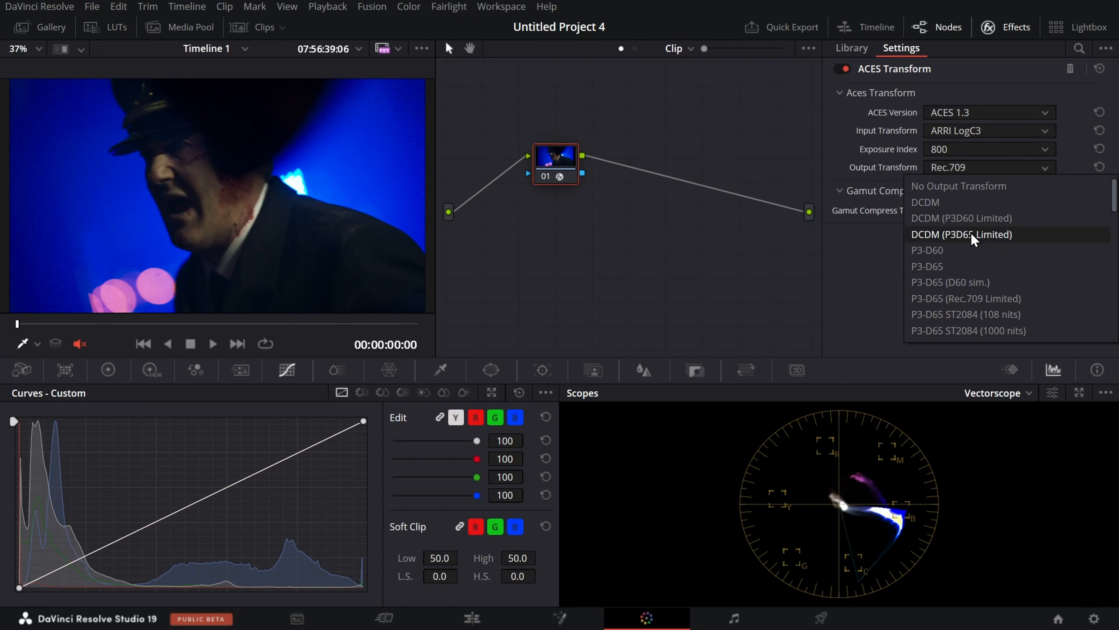
pyautogui.scroll(-3, 984, 241)
pyautogui.scroll(-5, 983, 241)
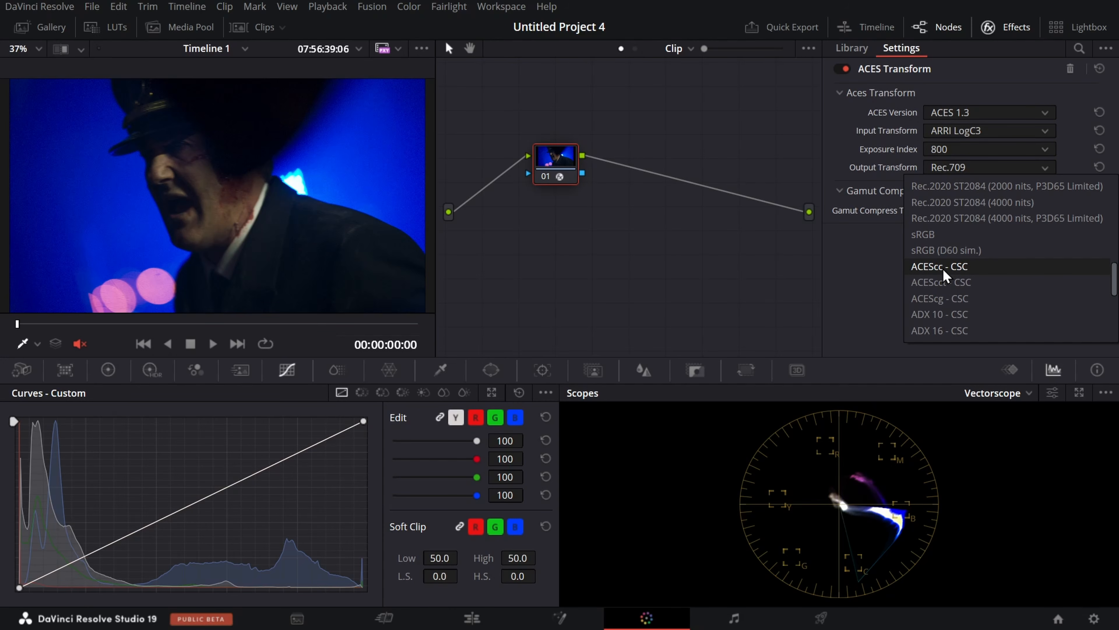
pyautogui.scroll(-2, 987, 239)
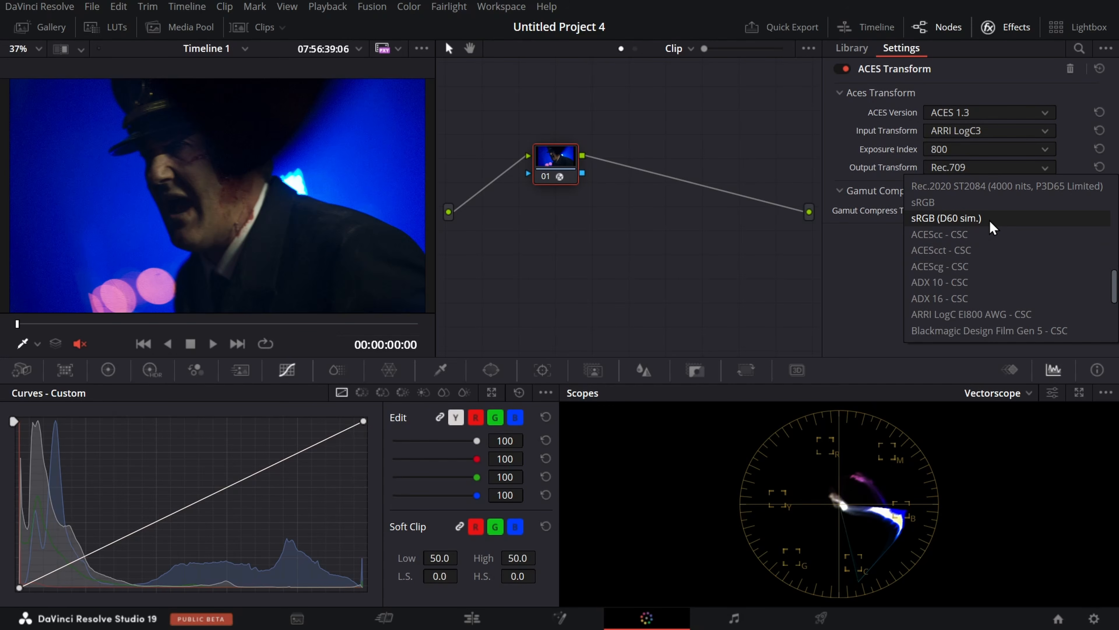
pyautogui.scroll(7, 992, 227)
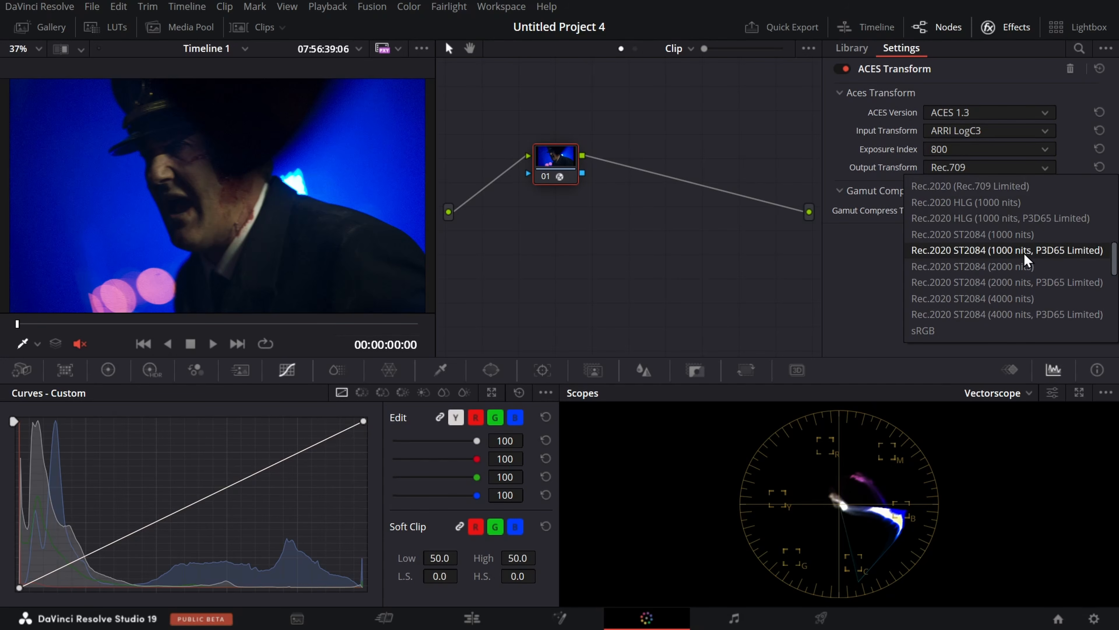
pyautogui.scroll(-13, 1018, 252)
pyautogui.scroll(10, 1010, 252)
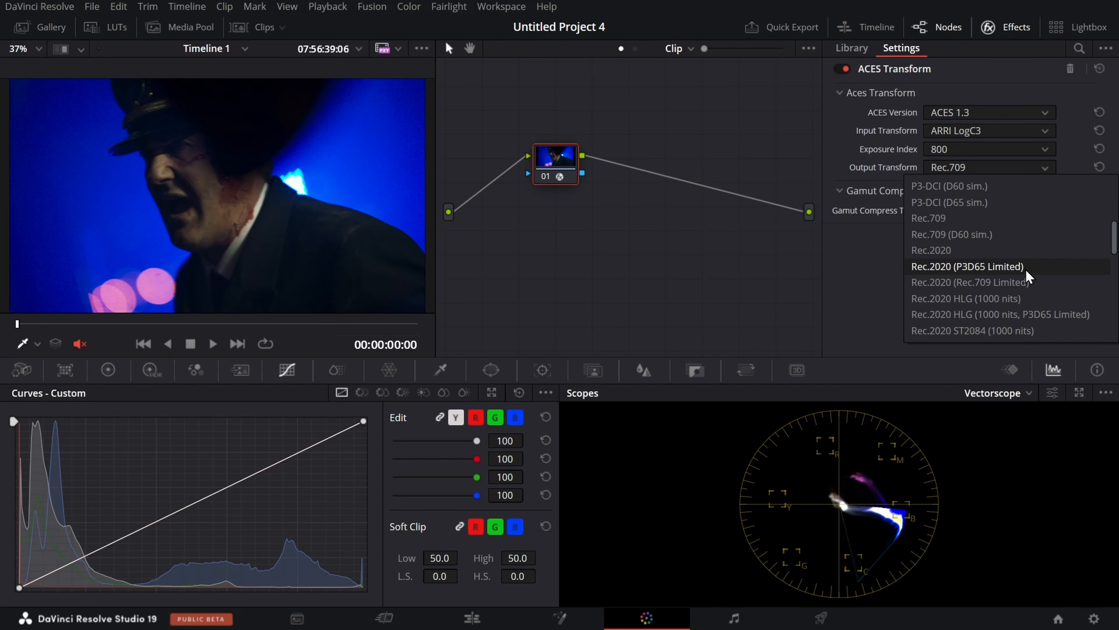
pyautogui.scroll(-6, 1036, 247)
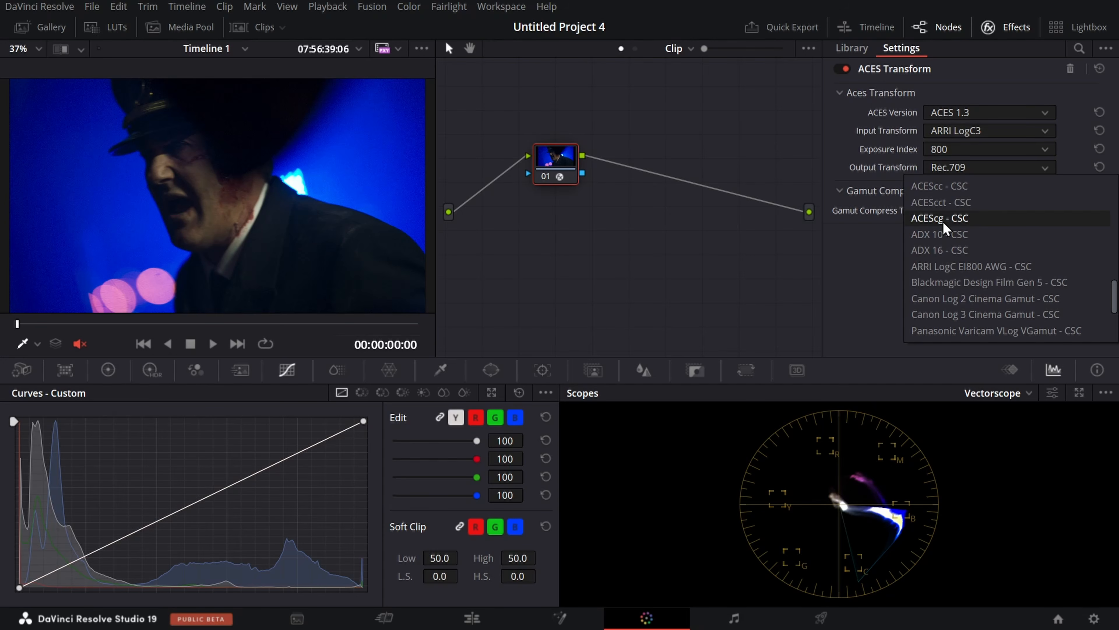
pyautogui.scroll(2, 956, 303)
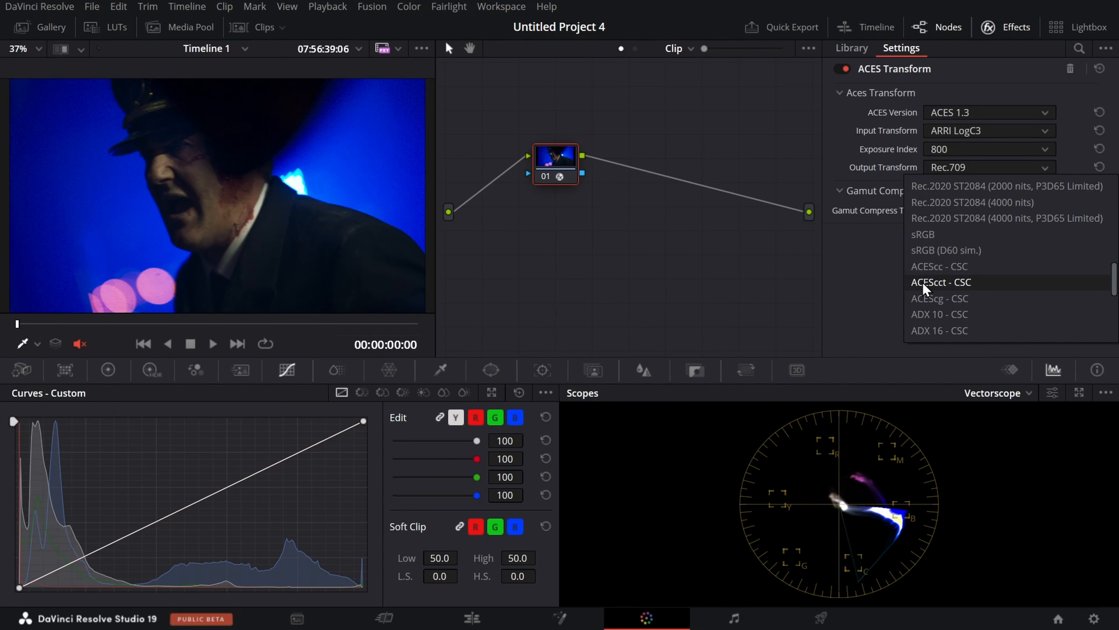
pyautogui.click(964, 285)
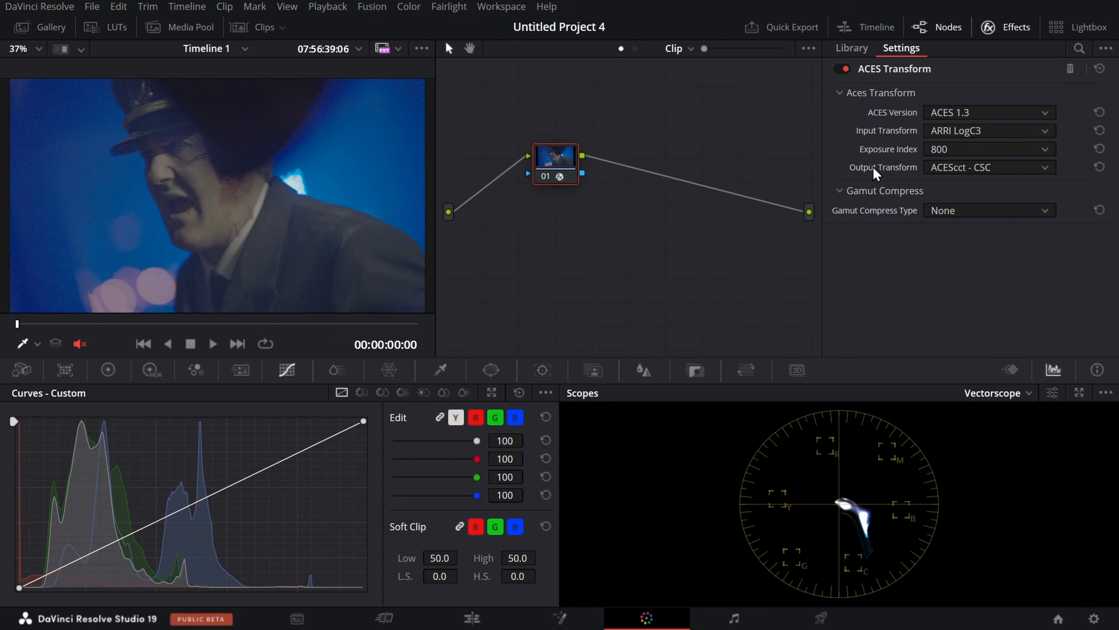
# Step: Add a second ACES Transform node after node 01 and set its input transform to ACEScct - CSC
pyautogui.click(850, 57)
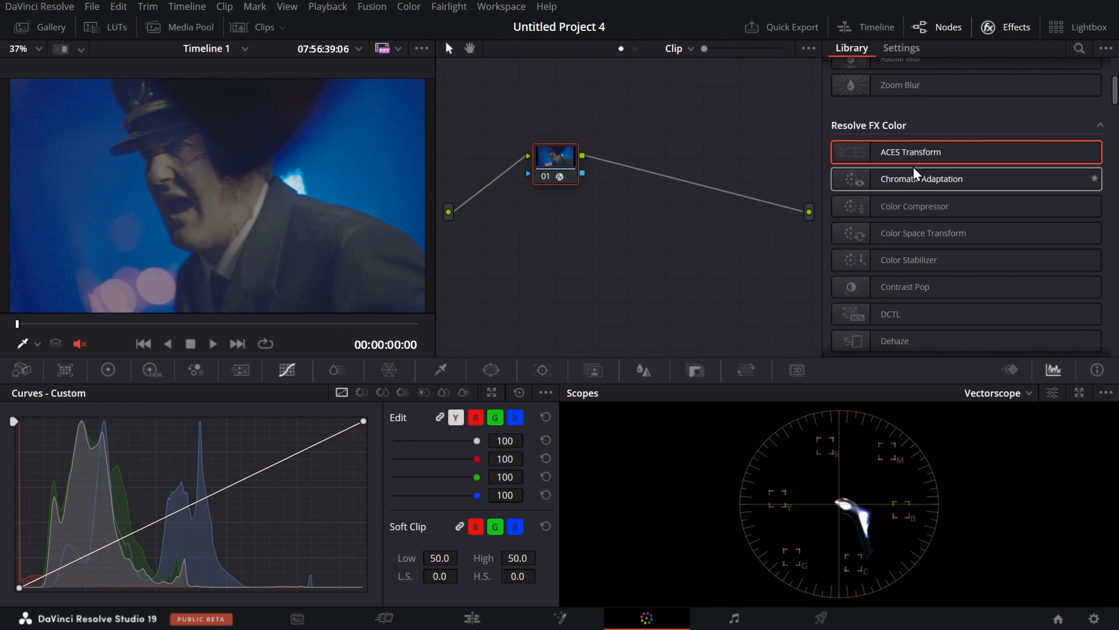
pyautogui.moveTo(840, 155); pyautogui.dragTo(688, 182)
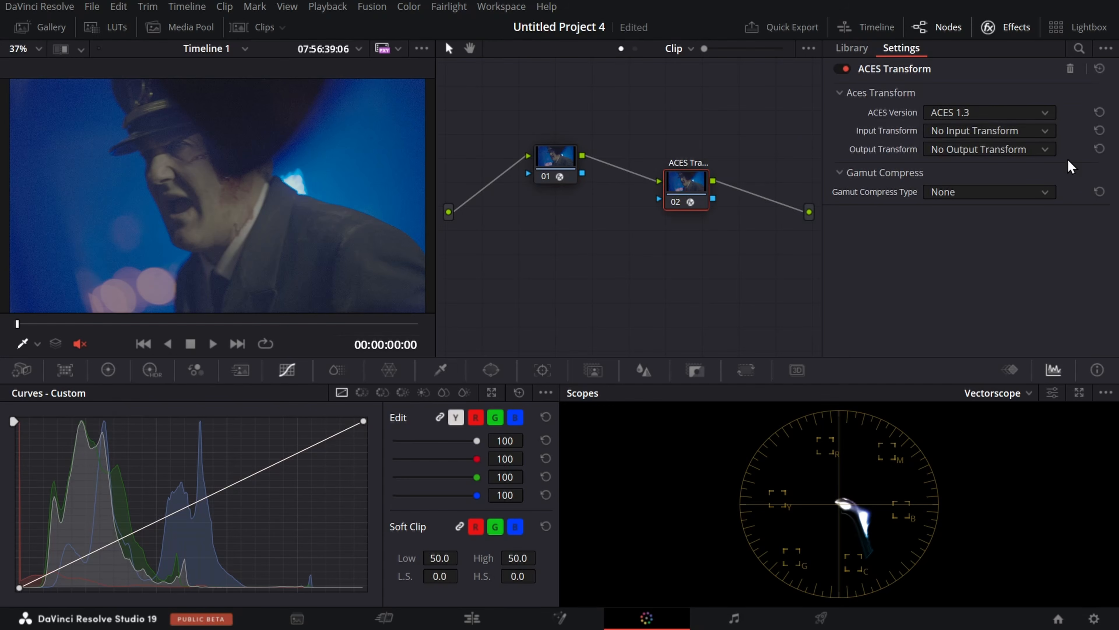
pyautogui.click(997, 149)
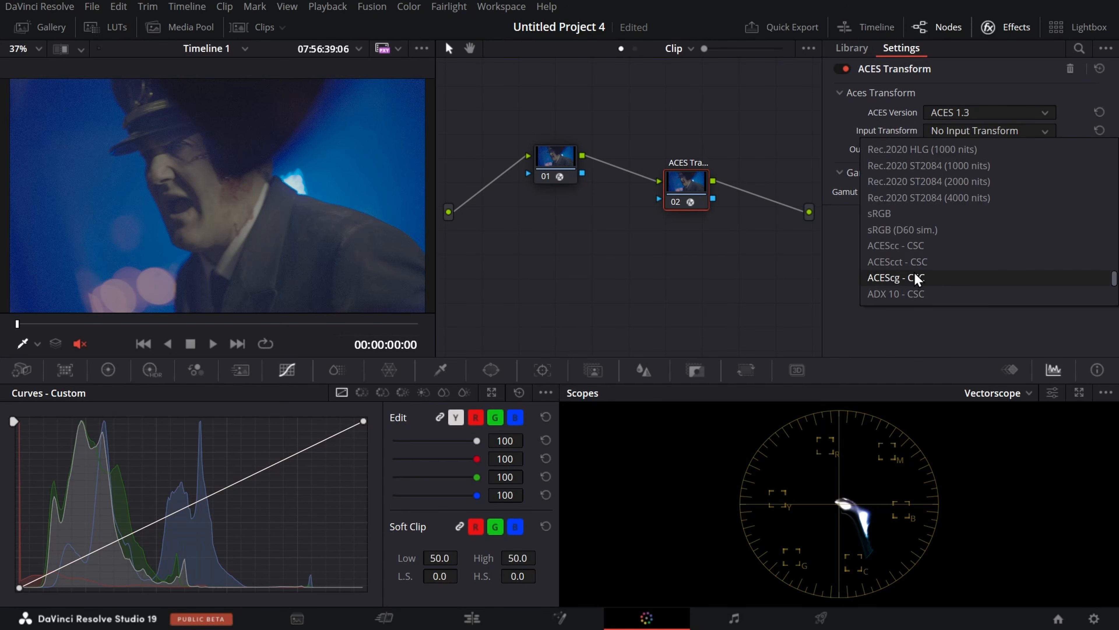
pyautogui.click(899, 262)
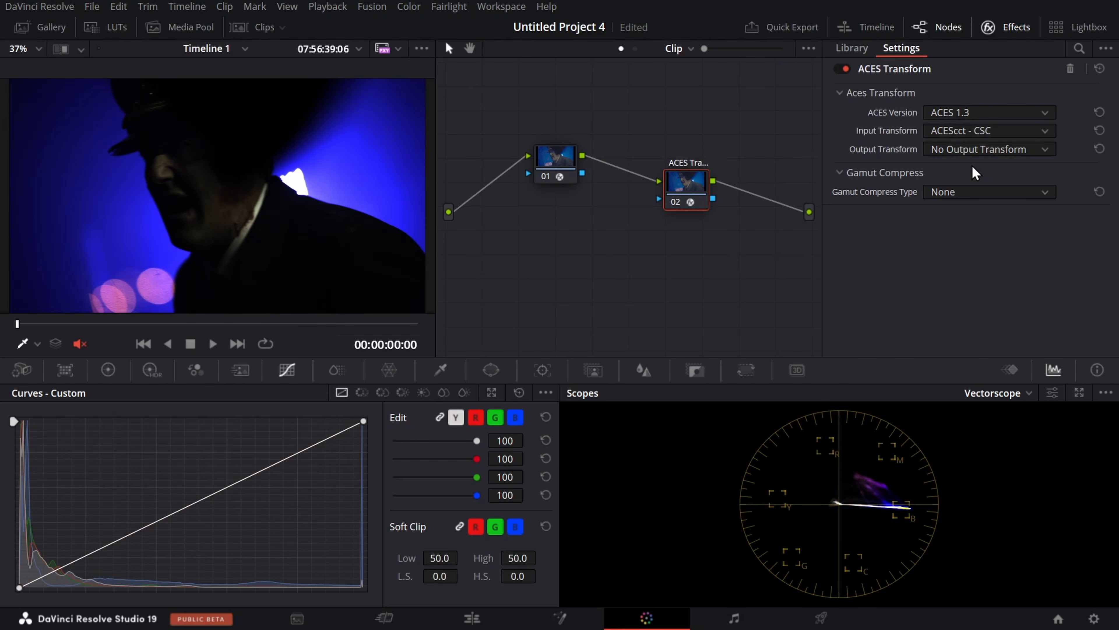
# Step: Set the output transform of the ACES Transform on node 02 to Rec.709
pyautogui.click(948, 155)
pyautogui.scroll(-10, 977, 248)
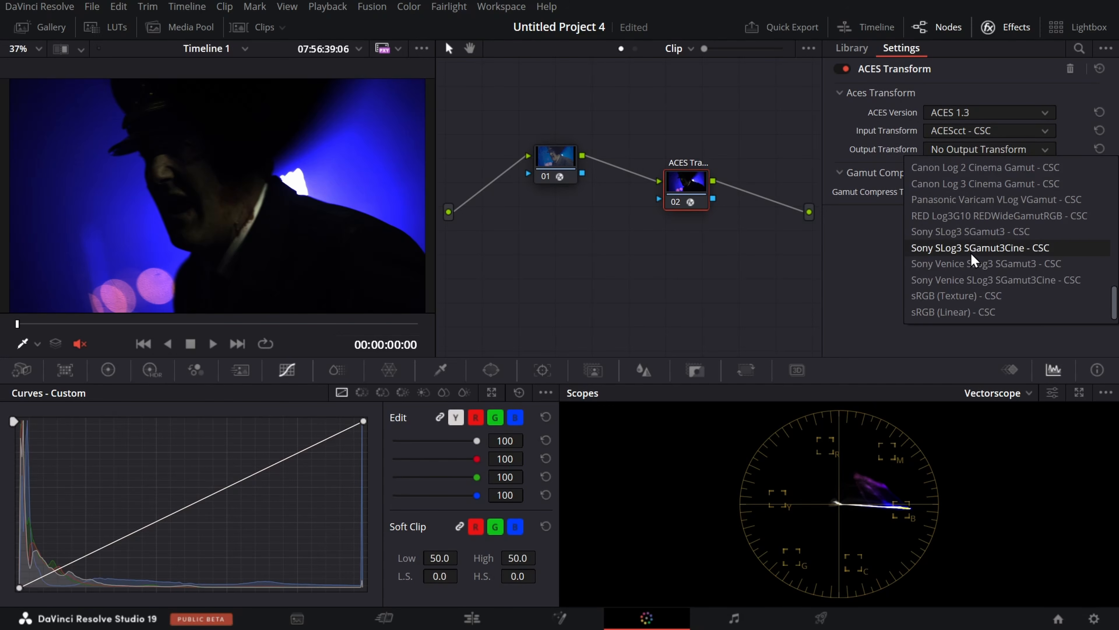
pyautogui.scroll(3, 970, 265)
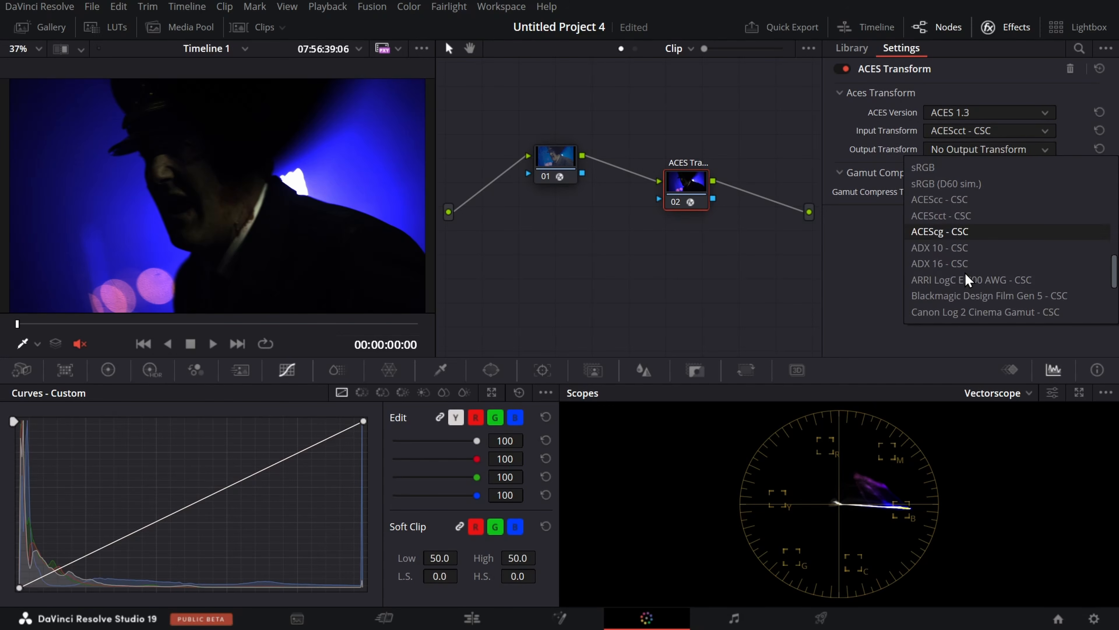
pyautogui.scroll(2, 972, 232)
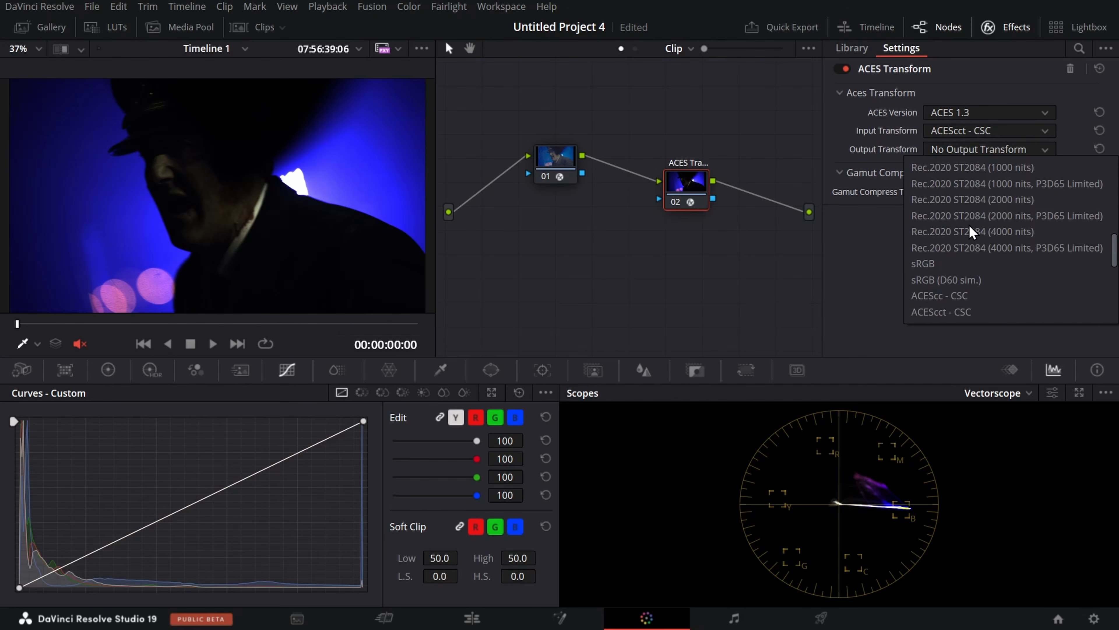
pyautogui.scroll(3, 970, 225)
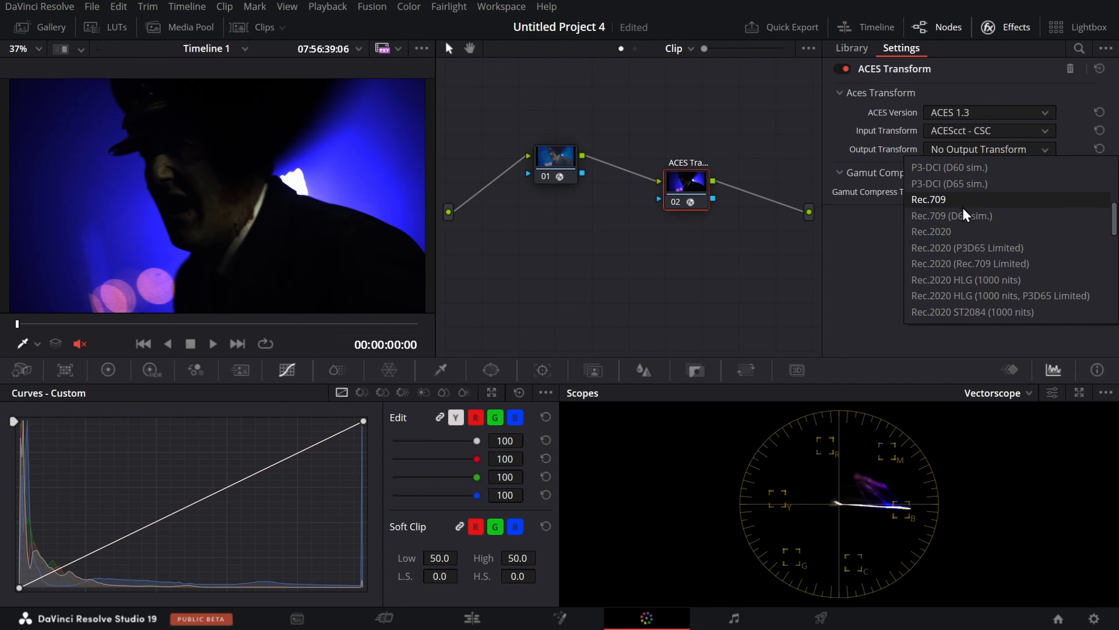
pyautogui.click(963, 200)
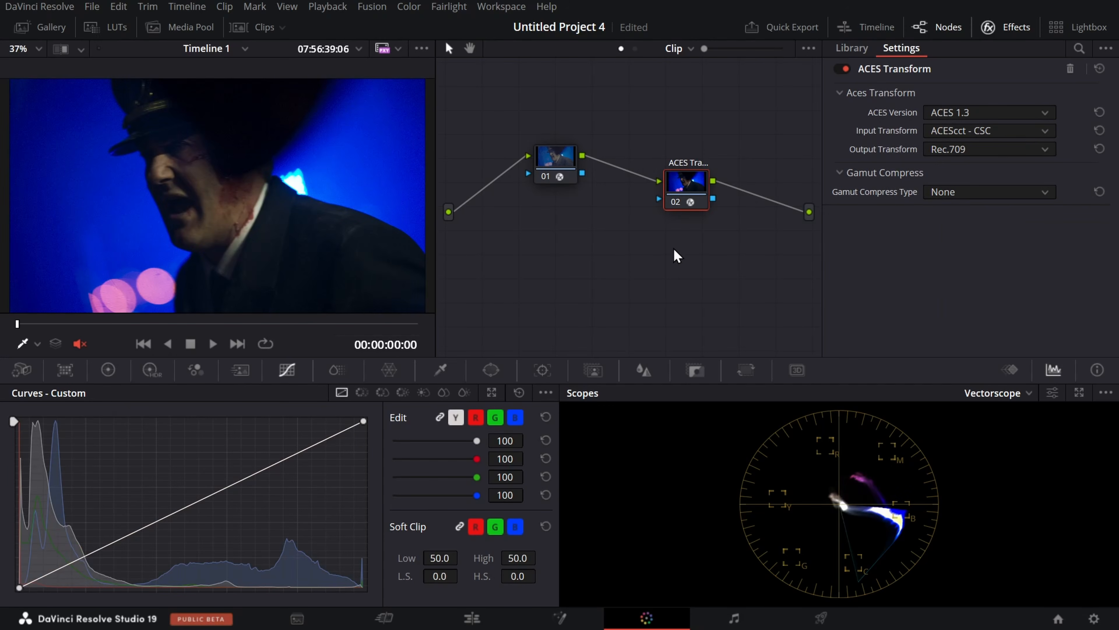
# Step: Compare the ACES Transform input and output settings of nodes 01 and 02
pyautogui.click(565, 178)
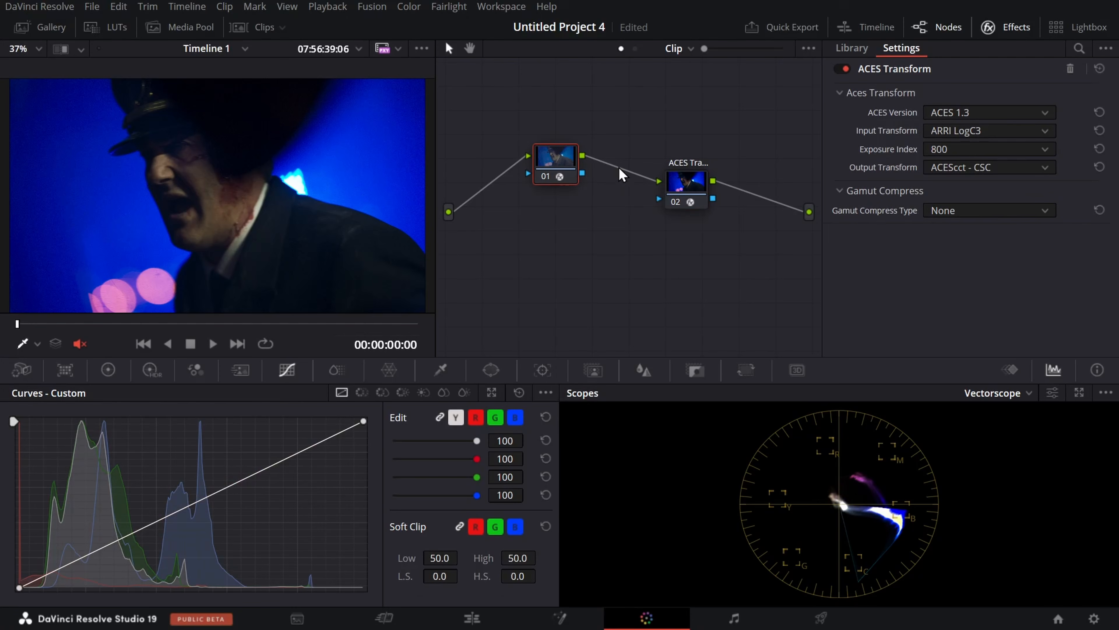
pyautogui.click(678, 182)
pyautogui.click(571, 155)
pyautogui.click(705, 181)
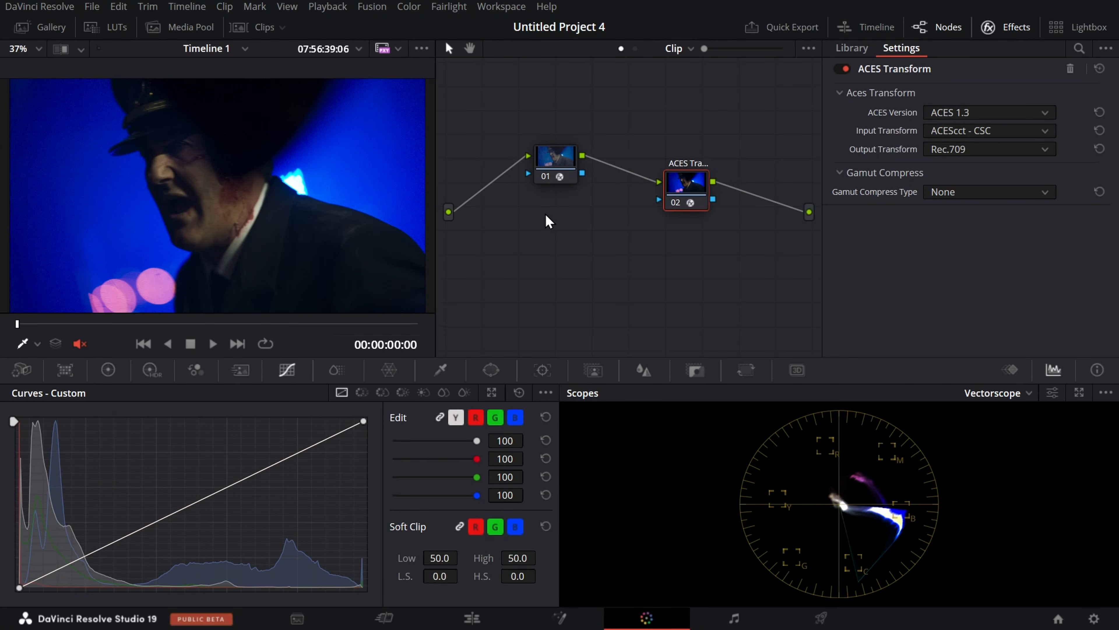
pyautogui.click(554, 161)
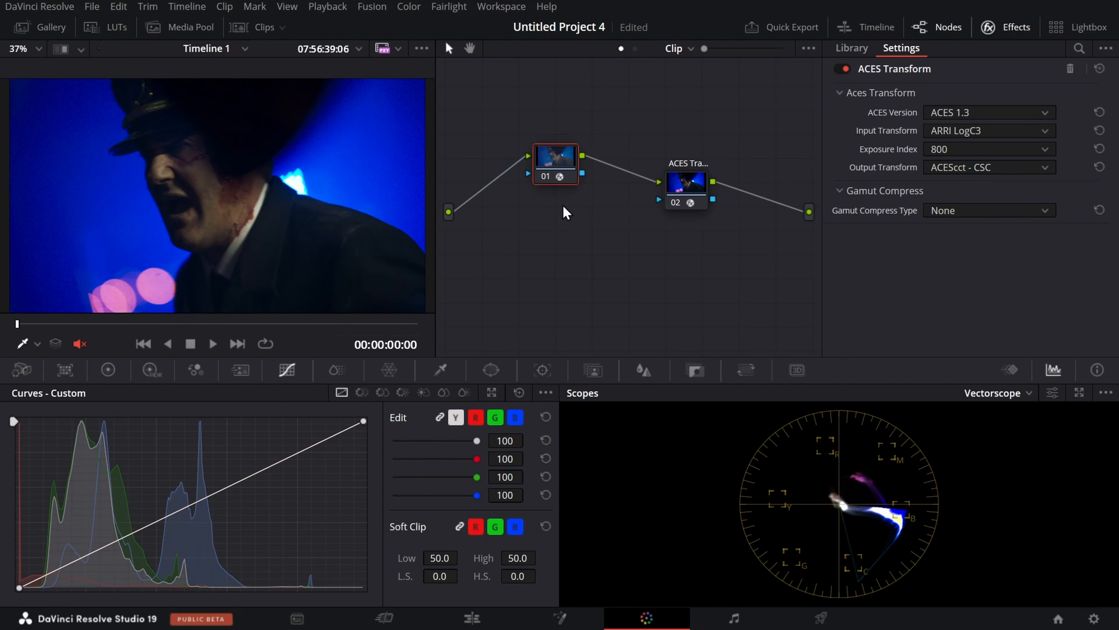
pyautogui.click(687, 182)
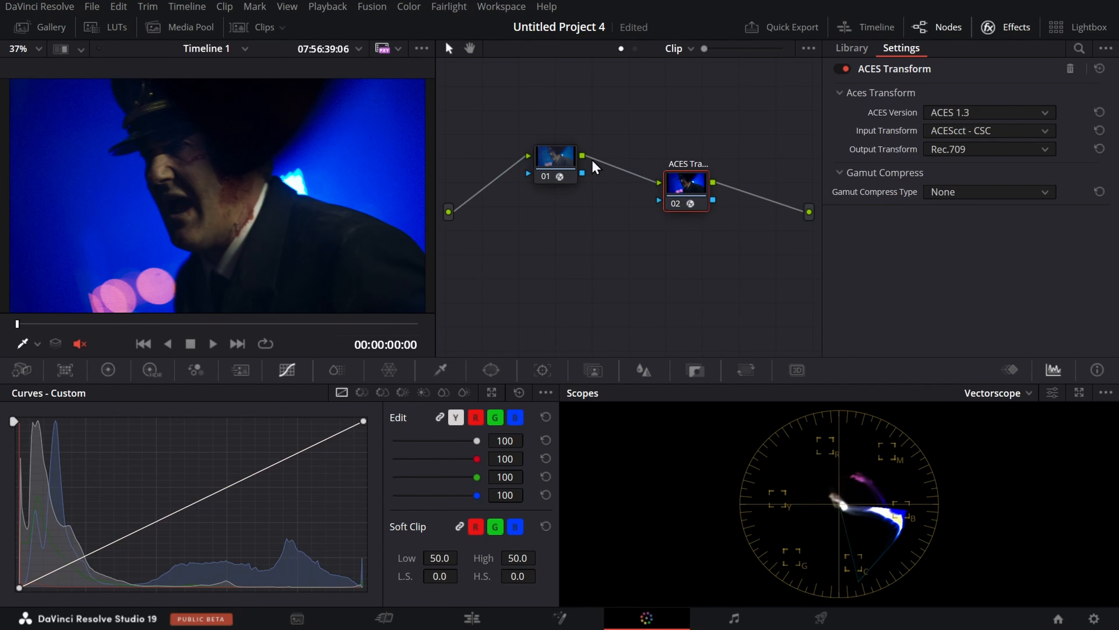
pyautogui.click(559, 155)
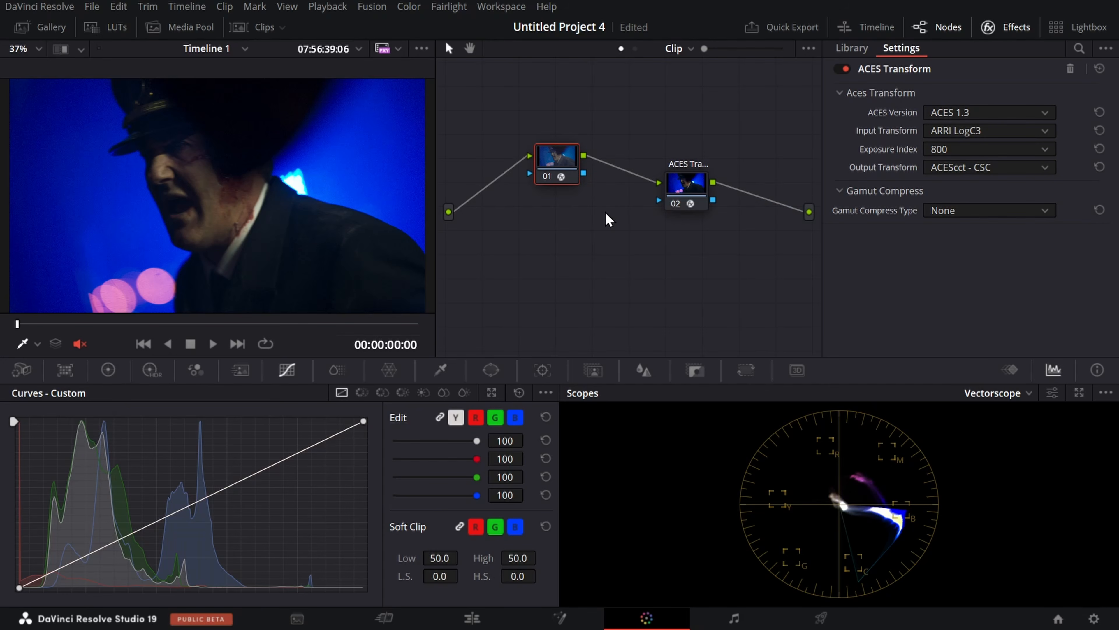
pyautogui.click(701, 200)
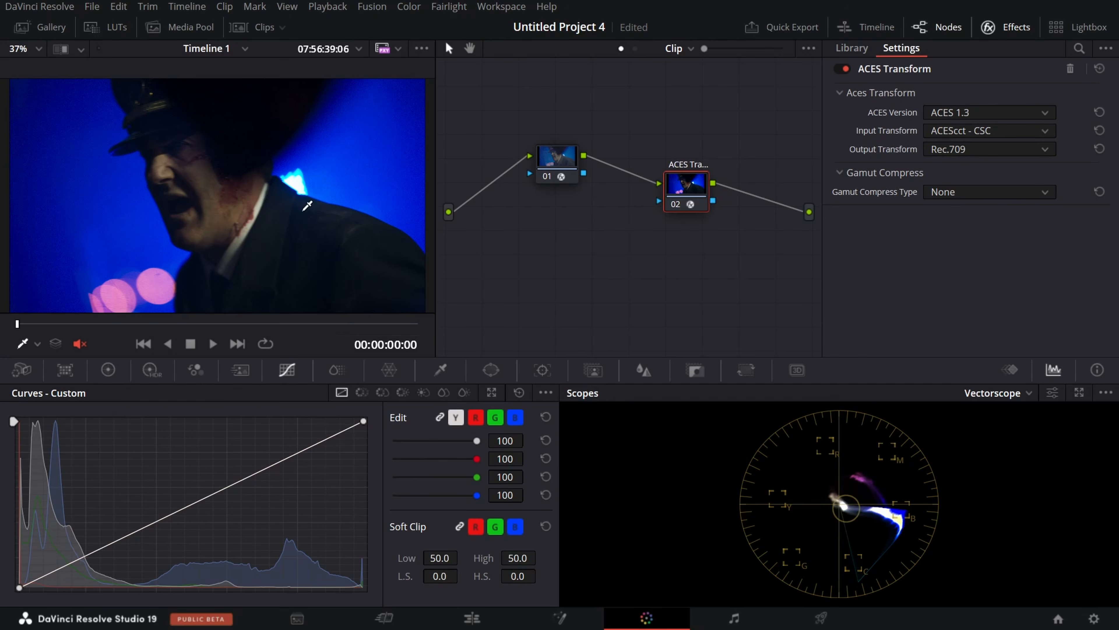
# Step: Grab a still of the two-node grade and delete node 02
pyautogui.rightClick(295, 143)
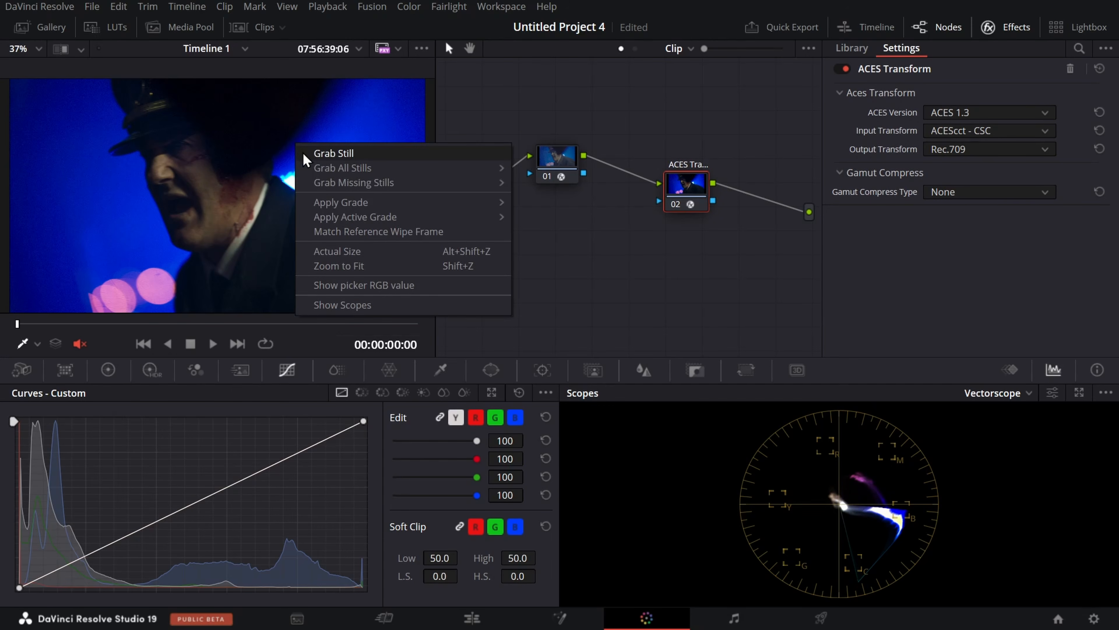
pyautogui.click(327, 153)
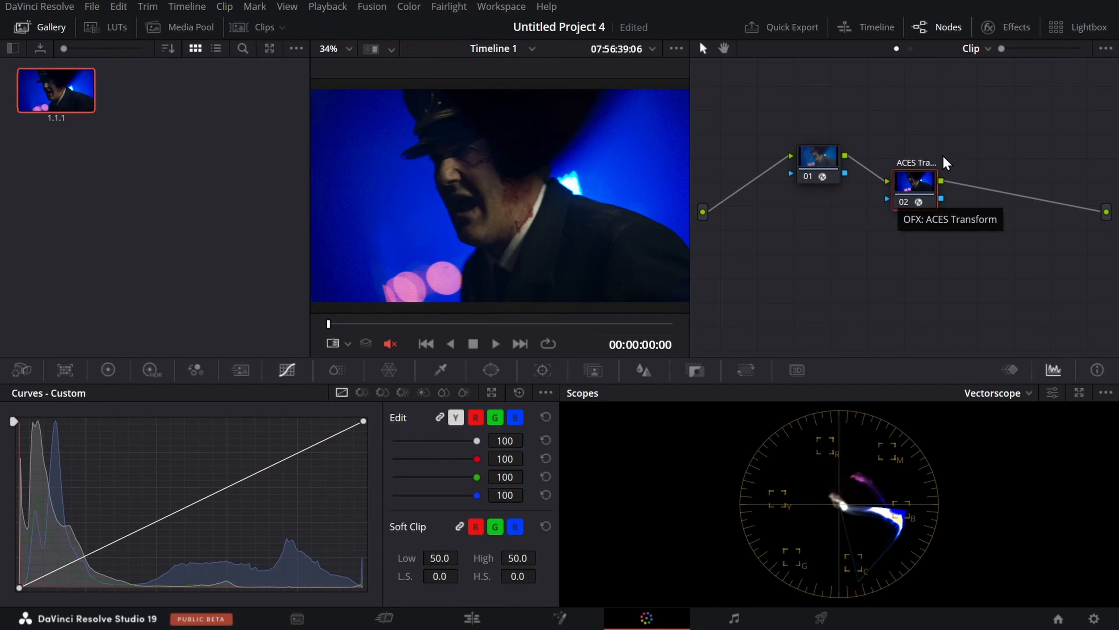
pyautogui.press('Delete')
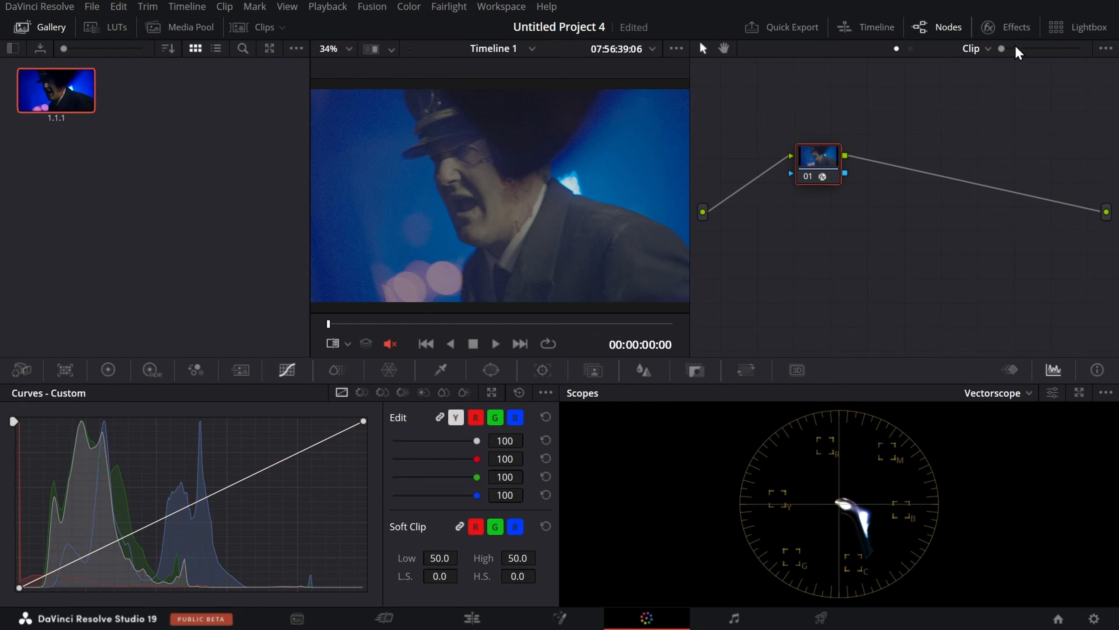
# Step: Set the output transform of the ACES Transform on the remaining node 01 to Rec.709
pyautogui.click(989, 27)
pyautogui.click(1027, 169)
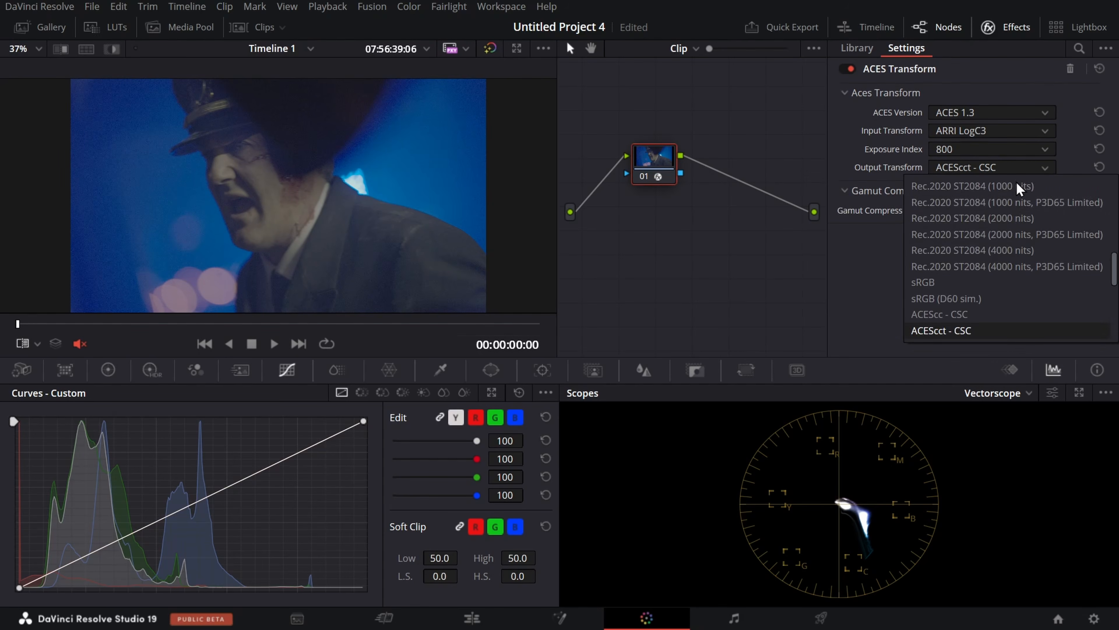
pyautogui.scroll(-3, 1014, 258)
pyautogui.scroll(2, 1011, 289)
pyautogui.scroll(5, 1010, 287)
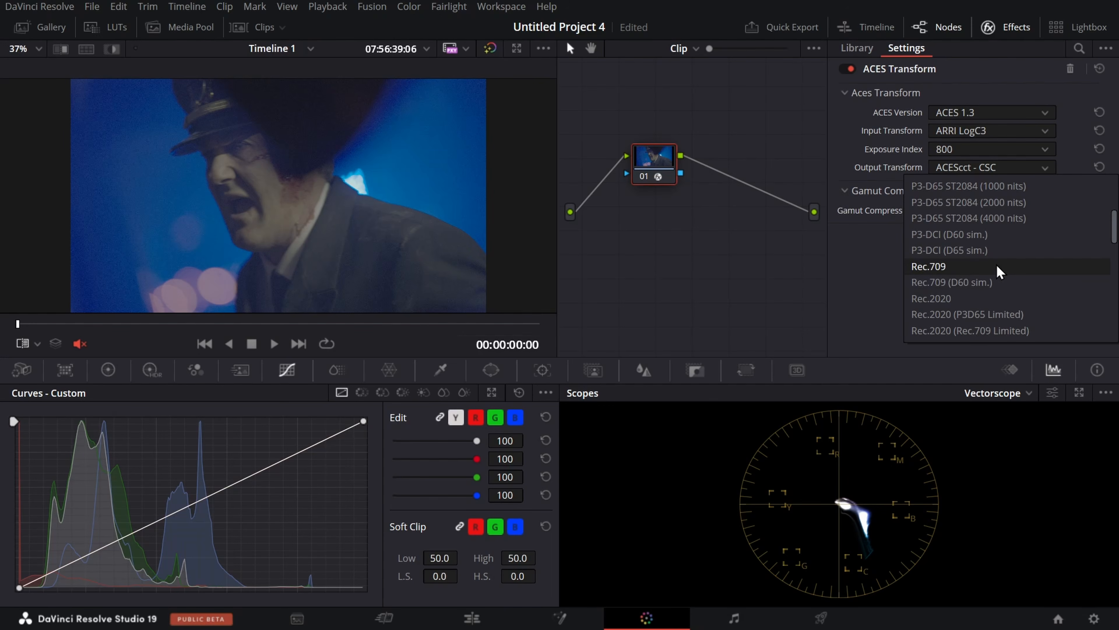
pyautogui.click(999, 269)
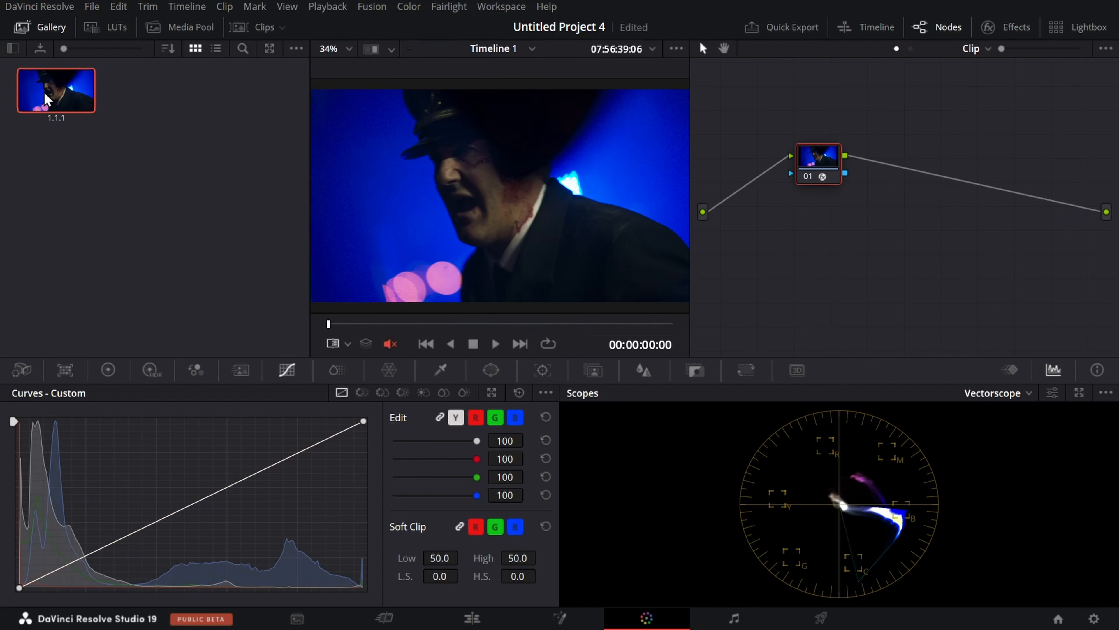
# Step: Compare the single-node image with the grabbed still using the image wipe, and save the project
pyautogui.moveTo(47, 99)
pyautogui.click(370, 48)
pyautogui.moveTo(62, 99)
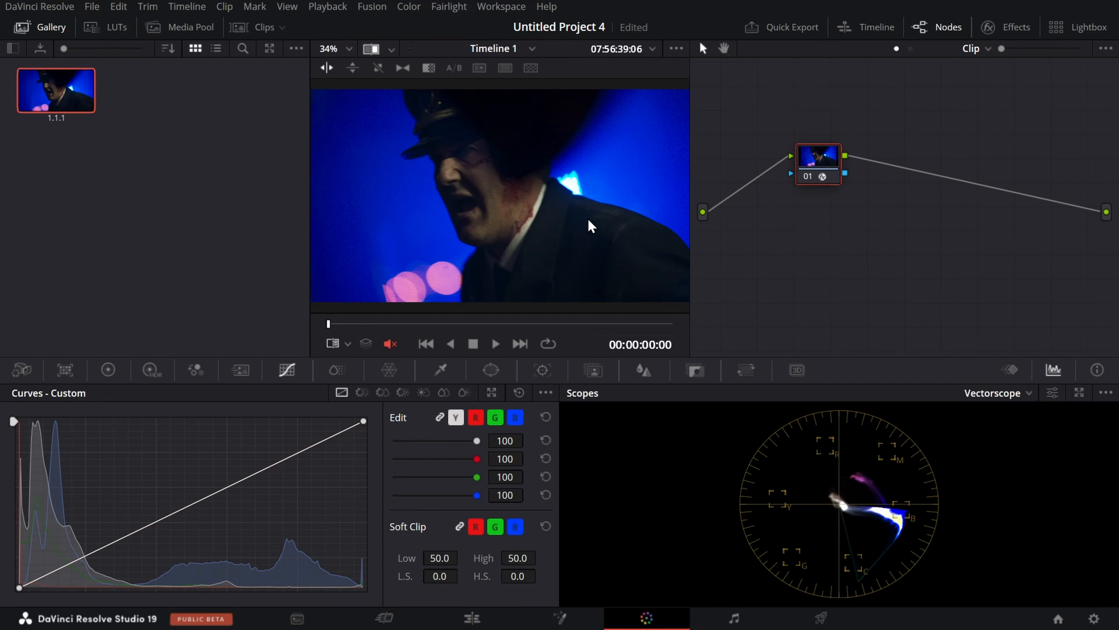
pyautogui.hotkey('ctrl', 's')
# Step: Delete the grabbed still, and close the gallery and the image wipe
pyautogui.click(137, 155)
pyautogui.click(47, 107)
pyautogui.press('Delete')
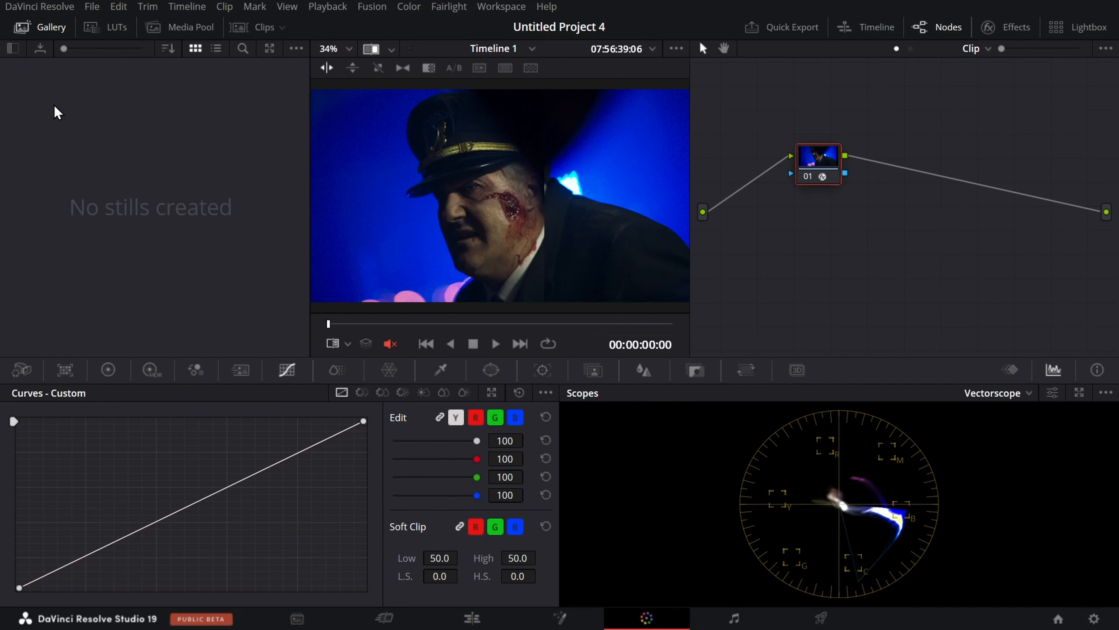
pyautogui.click(41, 28)
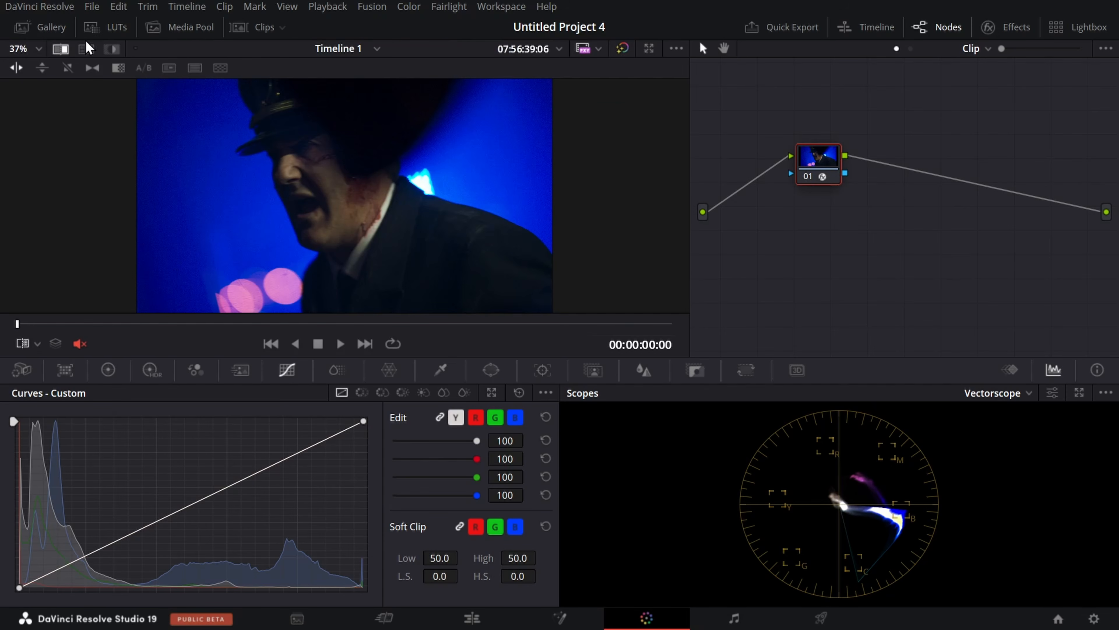
pyautogui.click(54, 49)
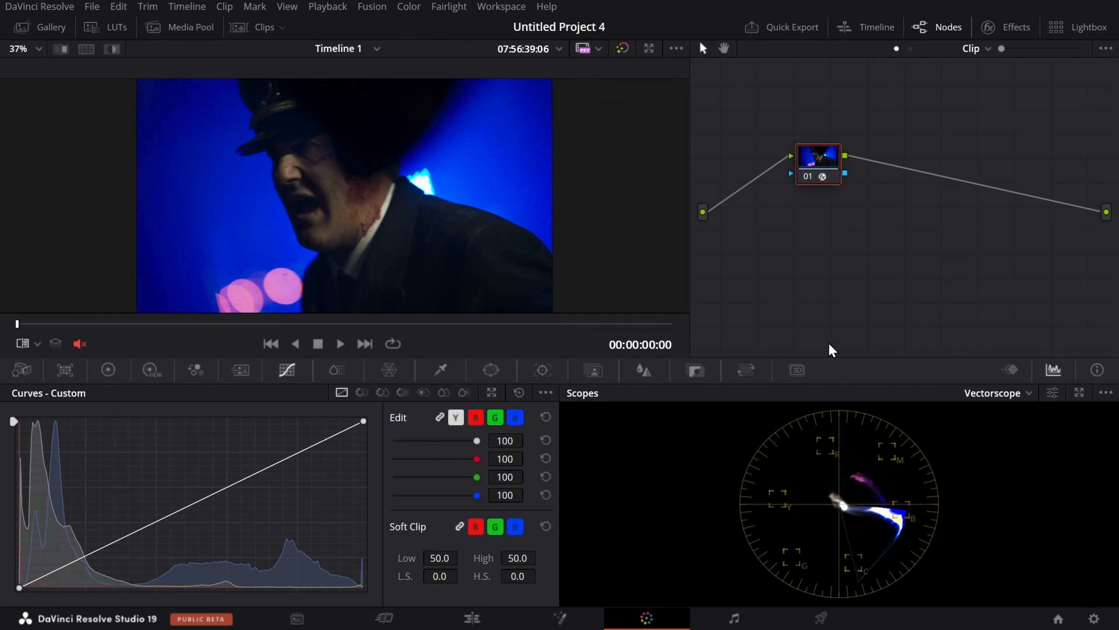
# Step: Copy the ACES Transform grade from node 01 of clip 01 and paste it onto clip 09, the mountain shot
pyautogui.click(266, 28)
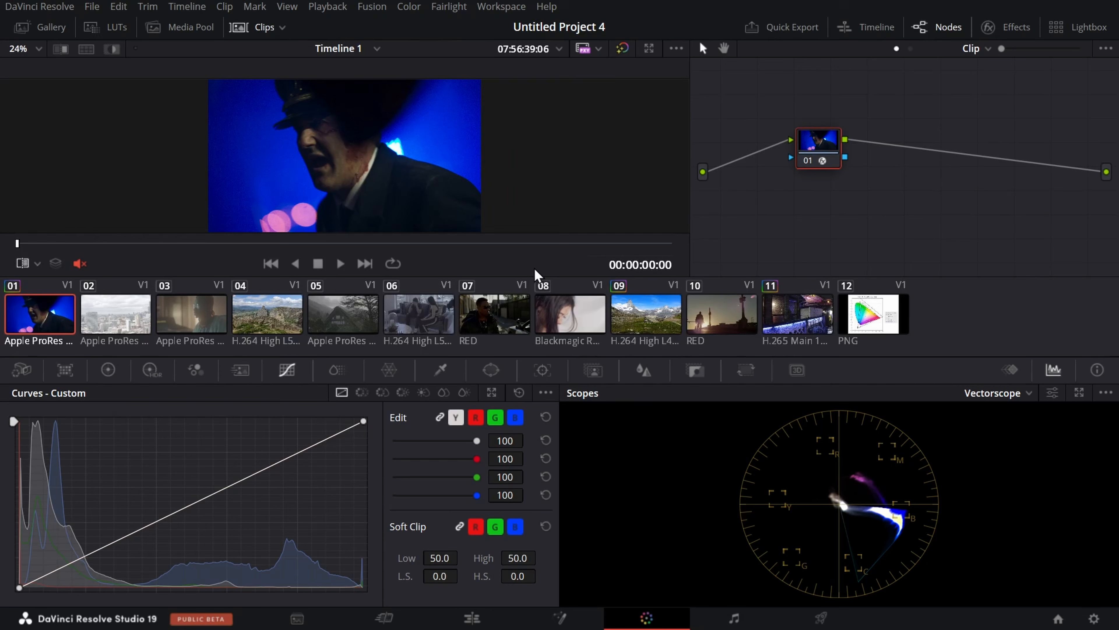
pyautogui.click(672, 328)
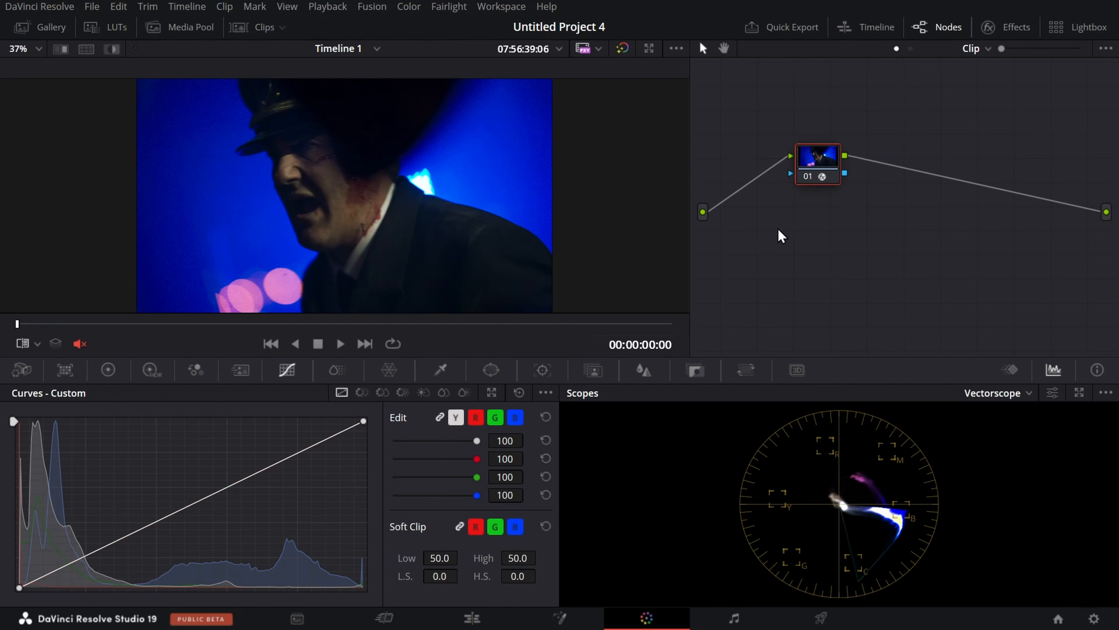
pyautogui.moveTo(879, 231); pyautogui.dragTo(809, 152)
pyautogui.click(260, 30)
pyautogui.click(645, 319)
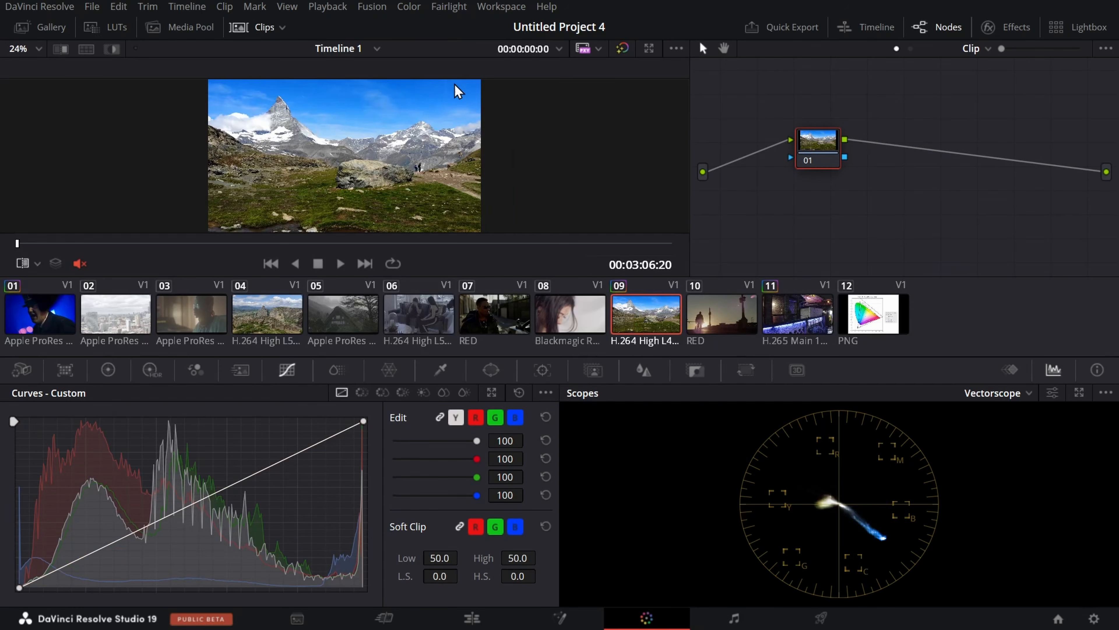
pyautogui.click(260, 28)
pyautogui.hotkey('ctrl', 'v')
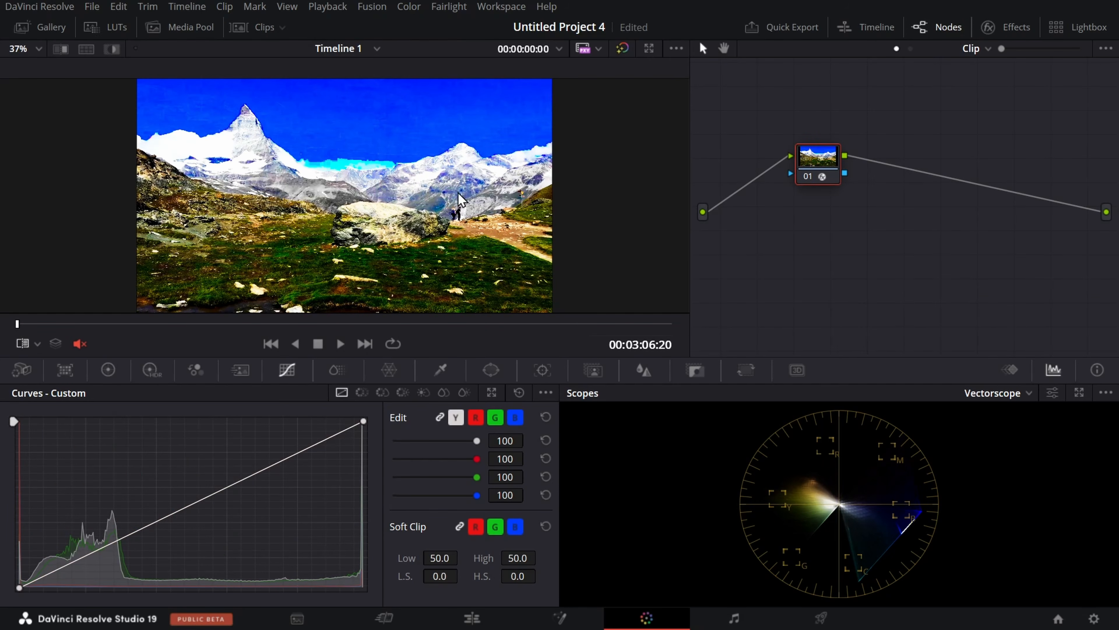
# Step: Set the input transform of the ACES Transform pasted on clip 09 to Rec.709
pyautogui.click(1030, 30)
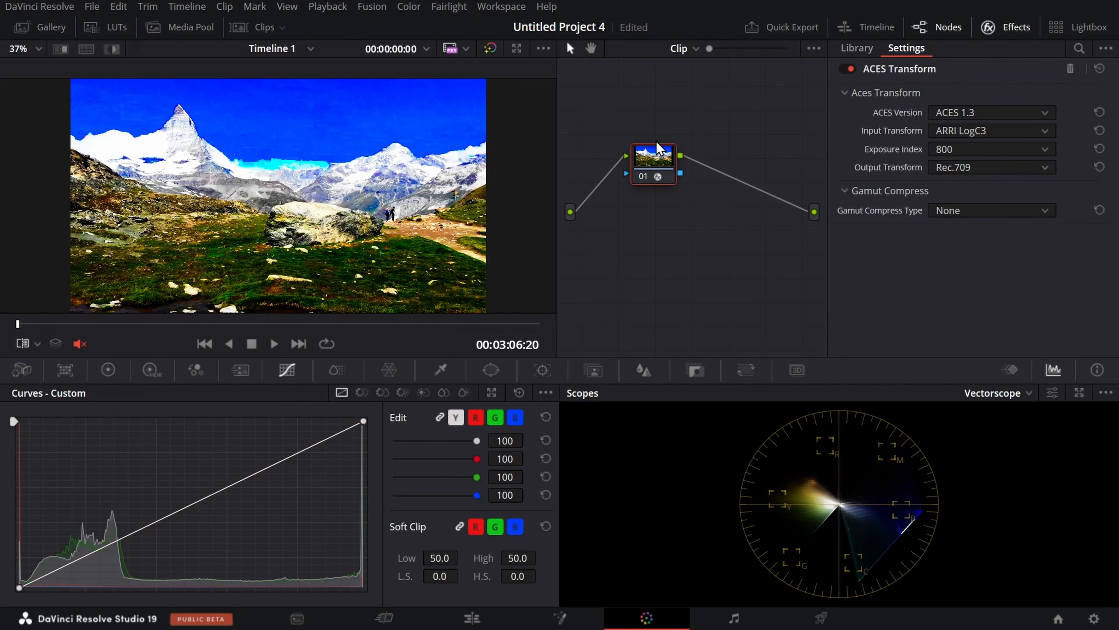
pyautogui.click(989, 133)
pyautogui.scroll(-15, 978, 261)
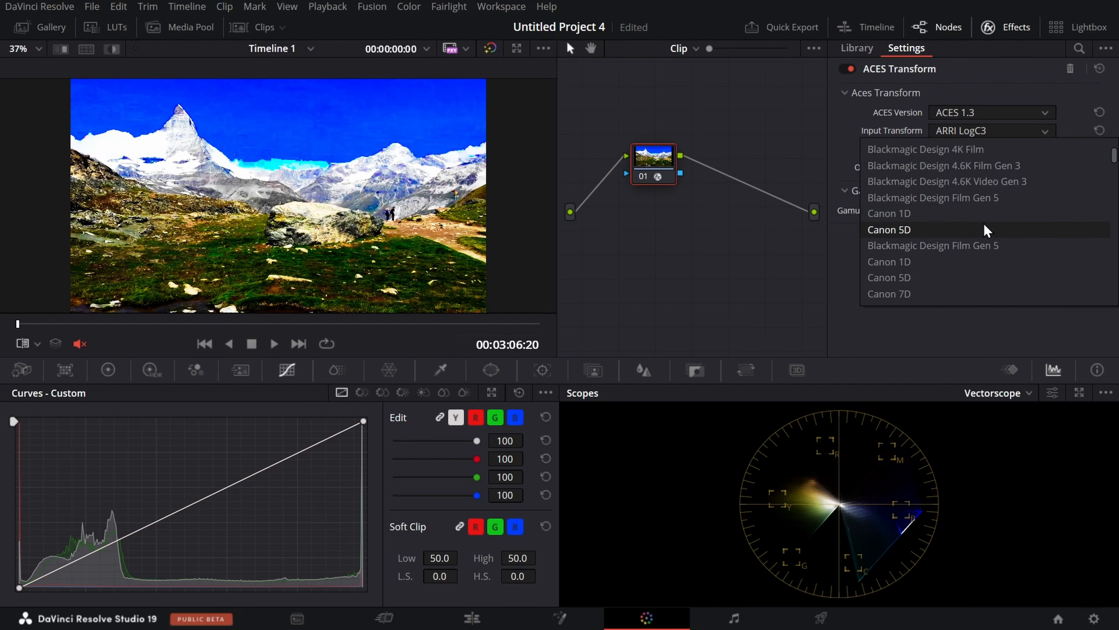
pyautogui.scroll(-15, 977, 261)
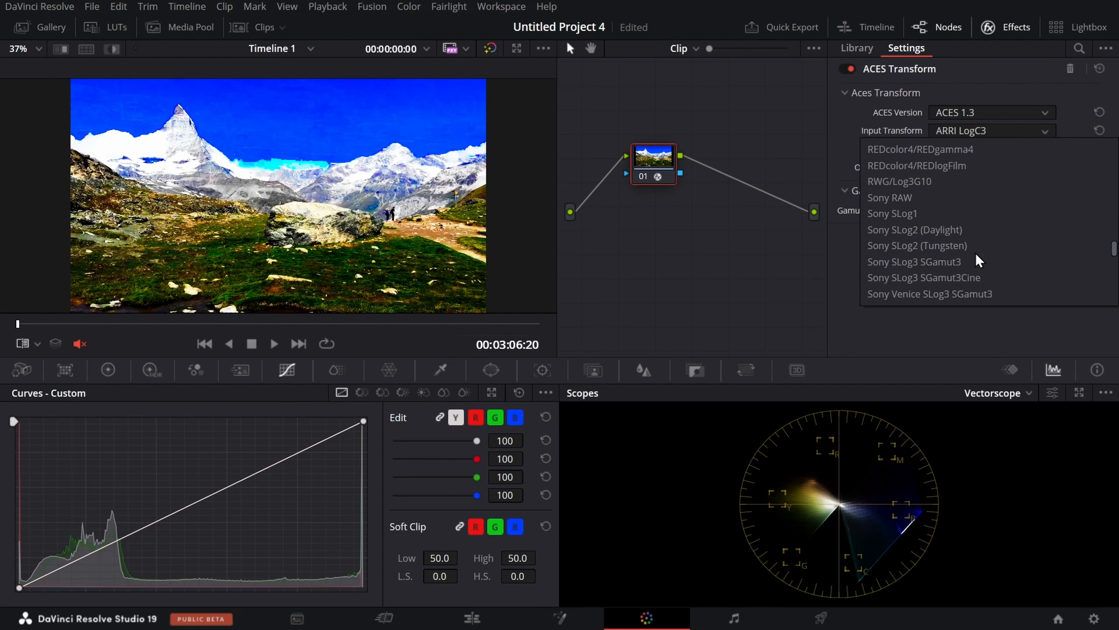
pyautogui.click(899, 172)
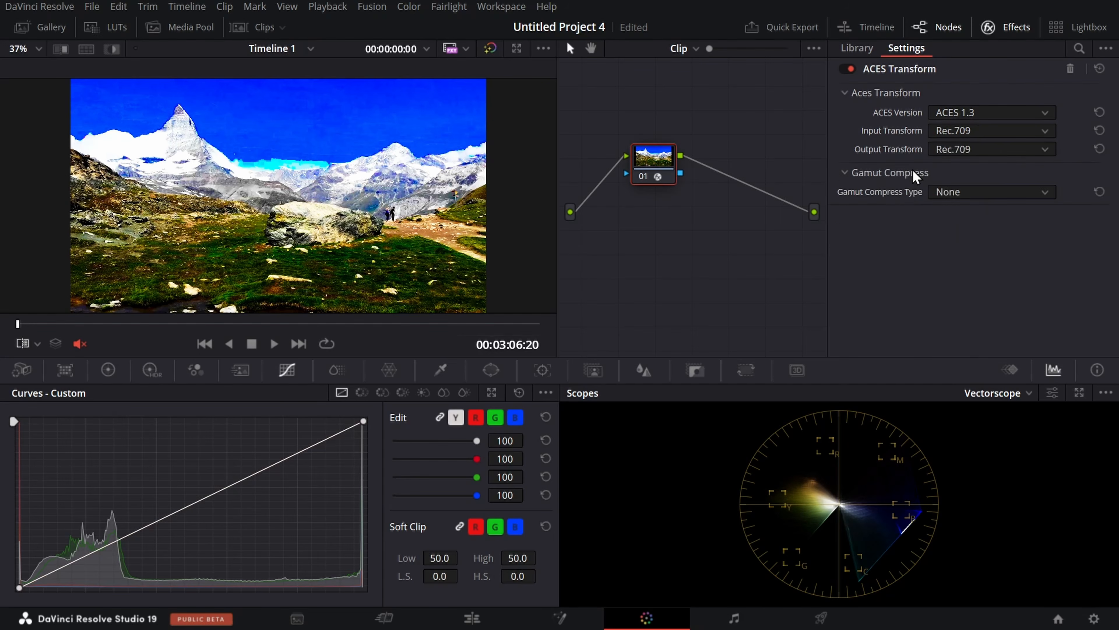
# Step: Add a serial node after node 01, and set node 01's output transform to ACEScct - CSC
pyautogui.hotkey('alt', 's')
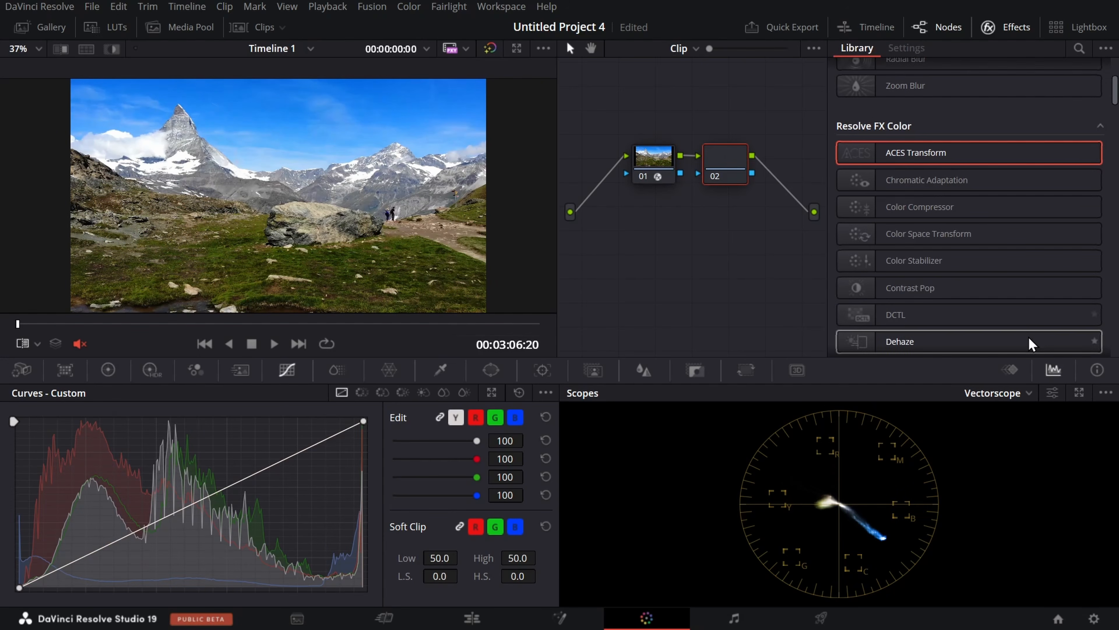
pyautogui.click(660, 164)
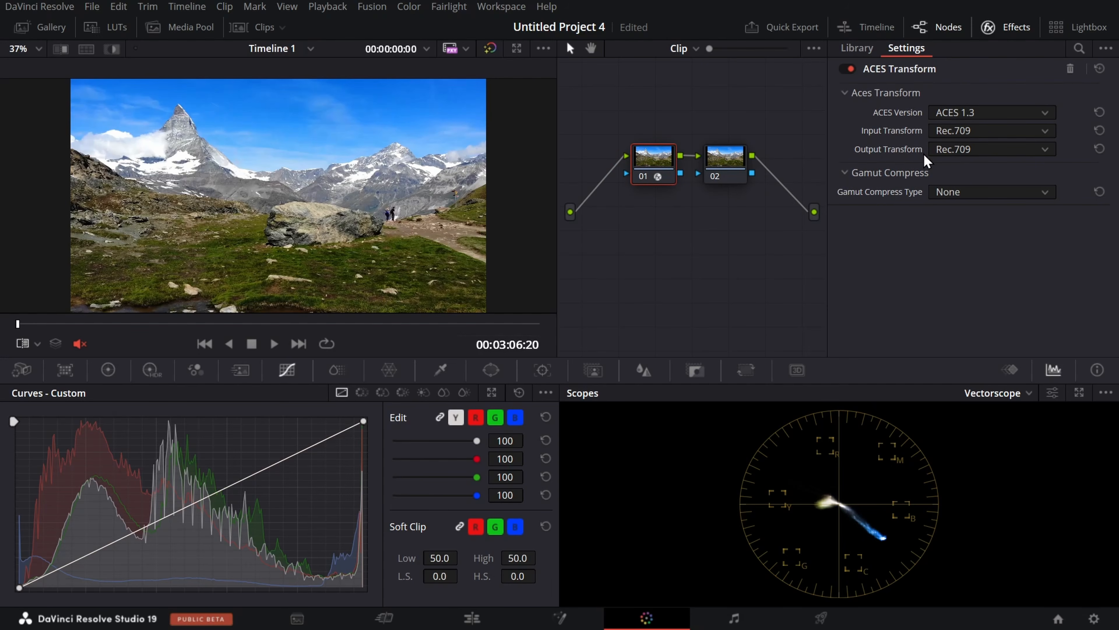
pyautogui.click(1019, 150)
pyautogui.scroll(-5, 1019, 172)
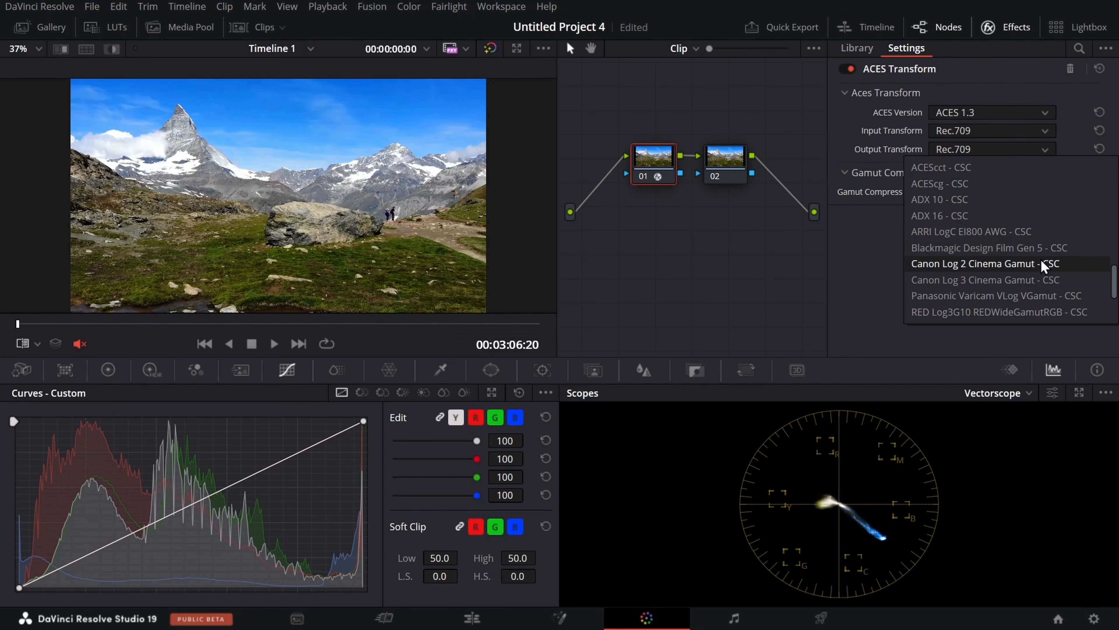
pyautogui.scroll(-2, 1043, 267)
pyautogui.scroll(5, 979, 269)
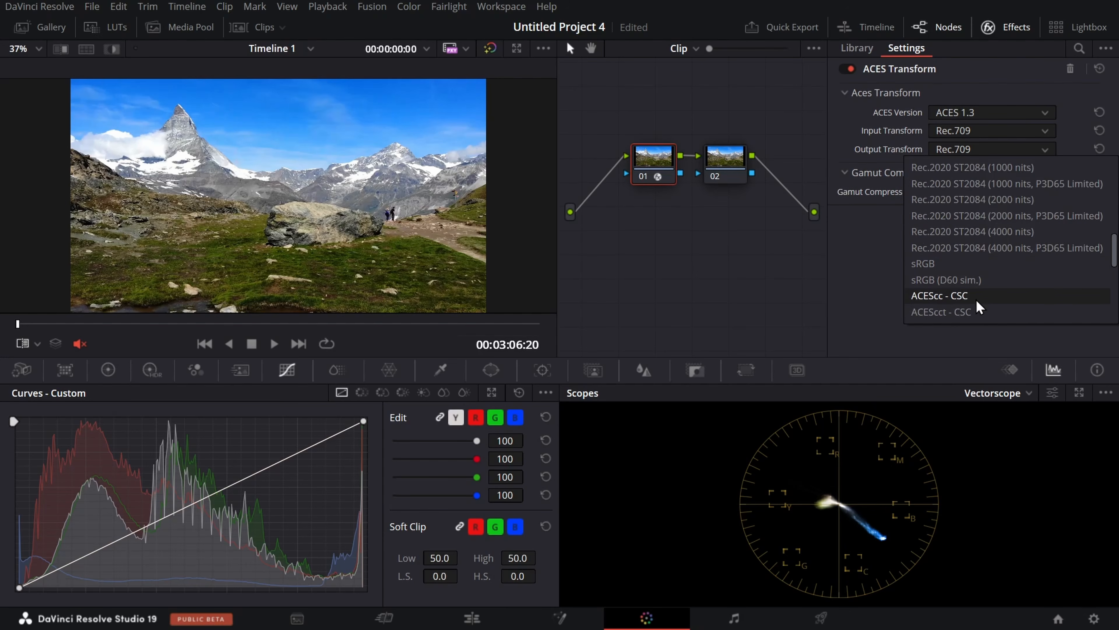
pyautogui.click(943, 311)
# Step: Apply an ACES Transform to node 02 and set its input transform to ACEScct - CSC
pyautogui.click(735, 170)
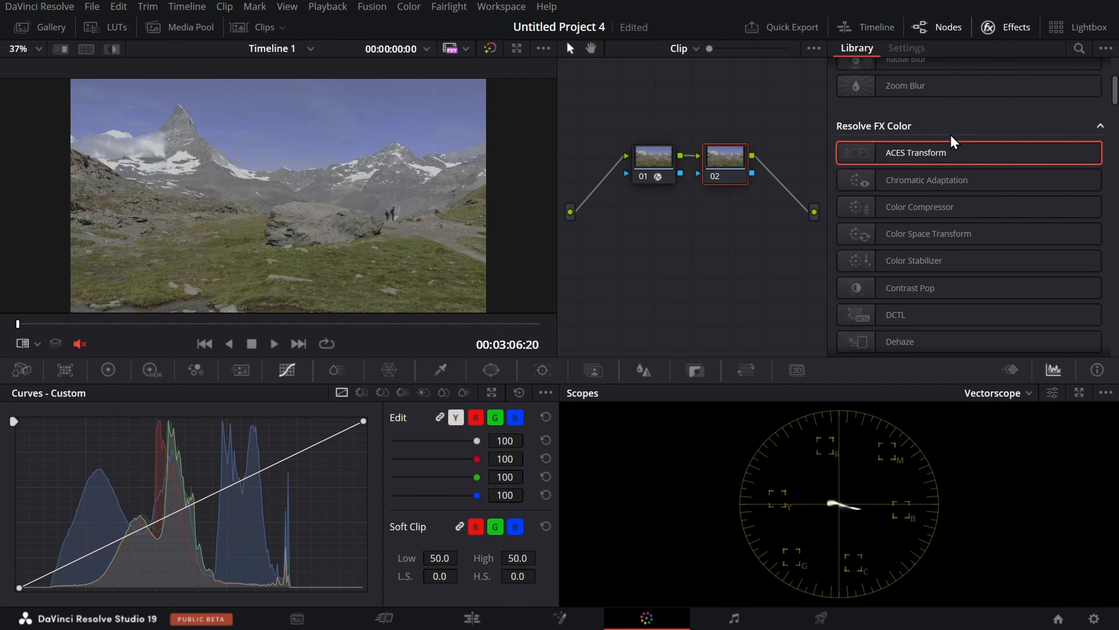
pyautogui.moveTo(922, 156); pyautogui.dragTo(726, 163)
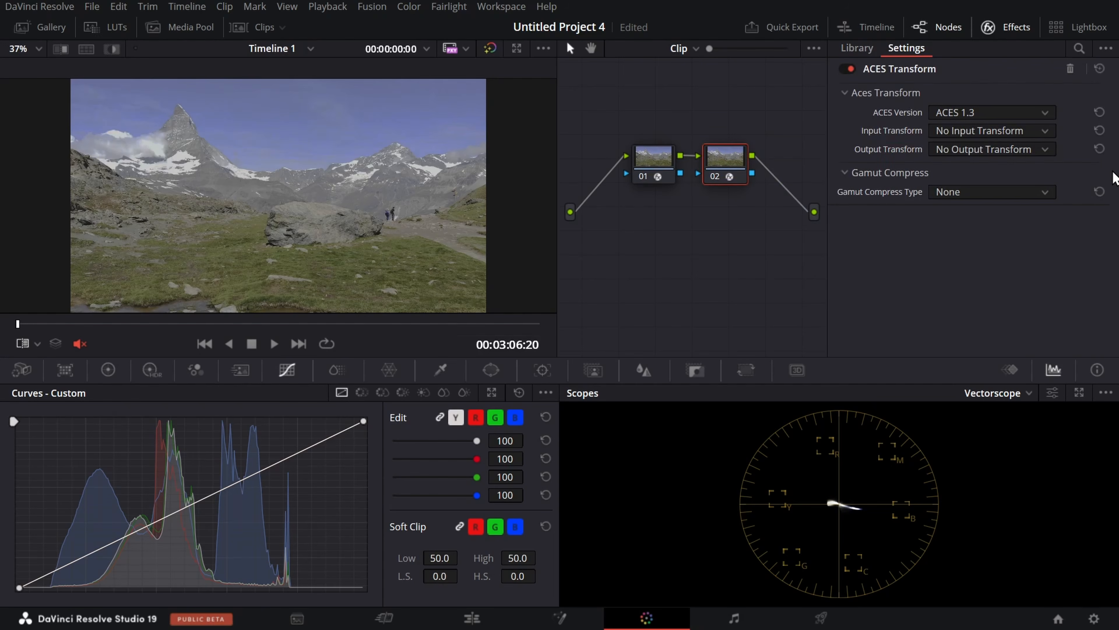
pyautogui.click(985, 131)
pyautogui.scroll(-12, 1016, 264)
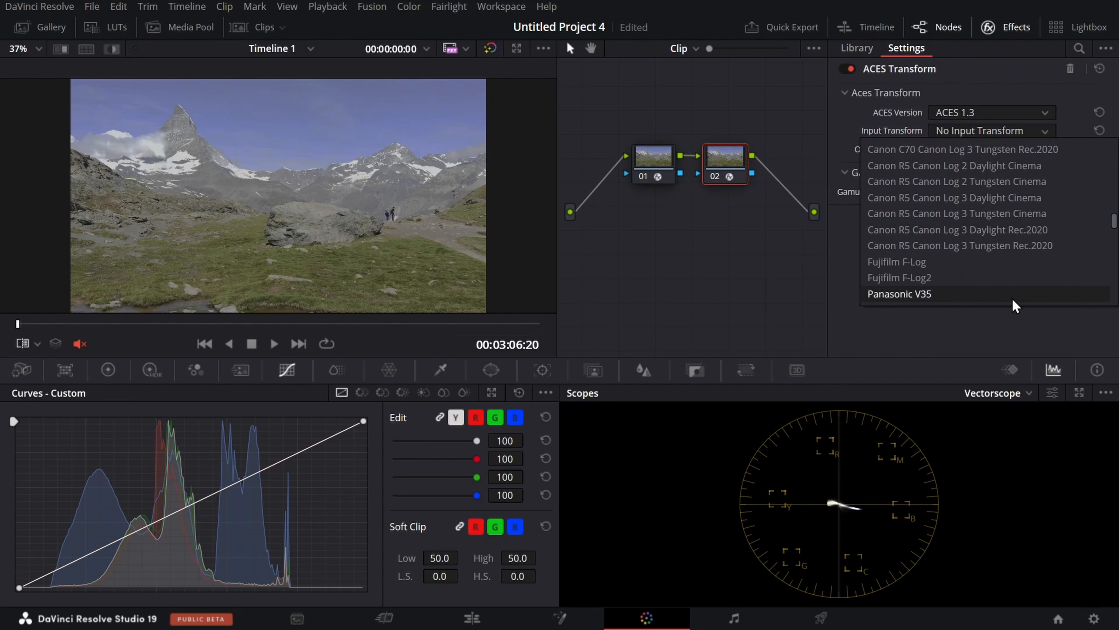
pyautogui.scroll(2, 915, 146)
pyautogui.scroll(-8, 919, 229)
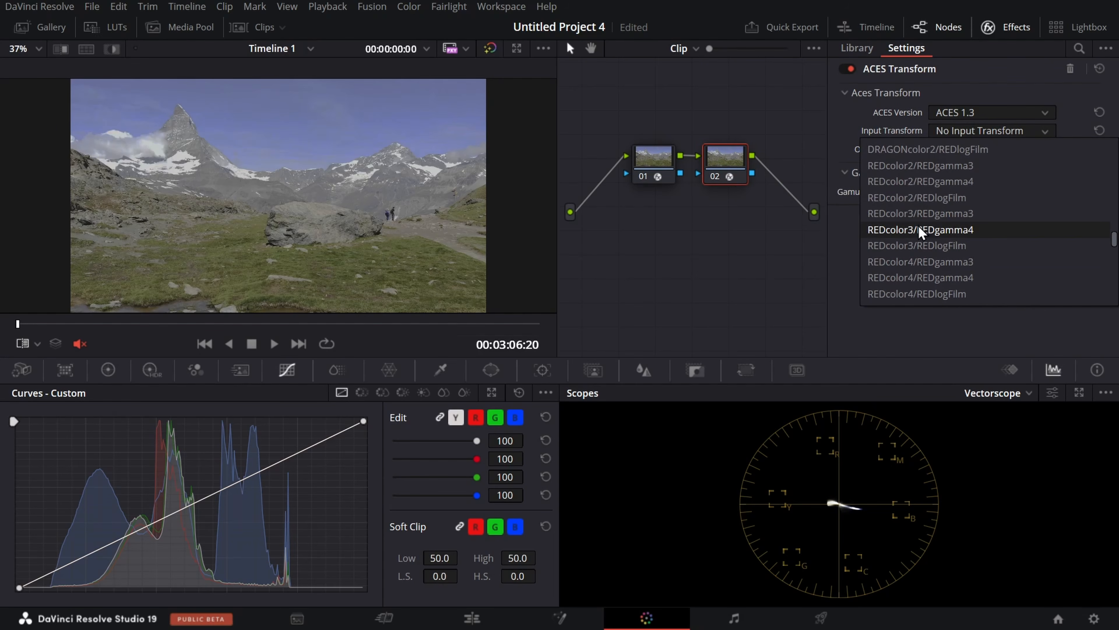
pyautogui.scroll(-7, 921, 232)
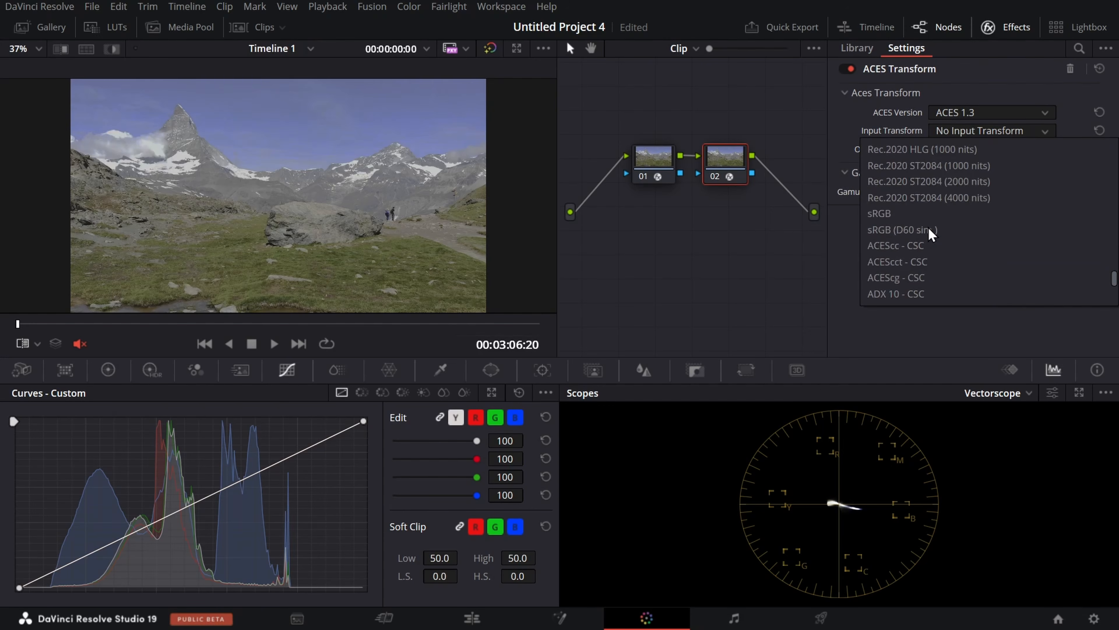
pyautogui.click(919, 214)
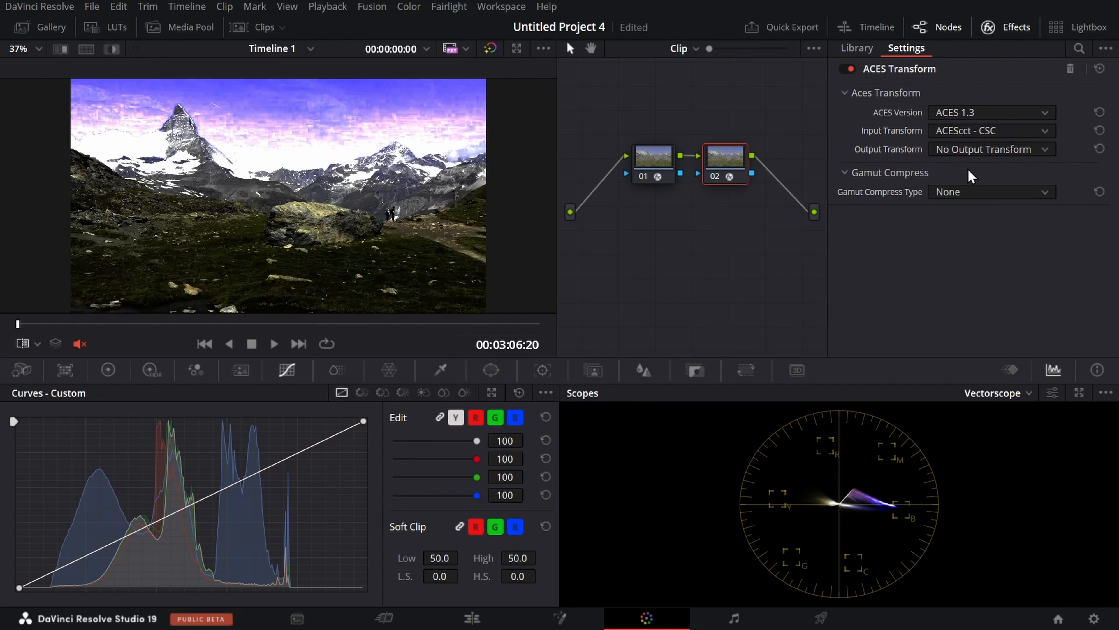
# Step: Set the output transform of node 02's ACES Transform to Rec.709
pyautogui.click(976, 154)
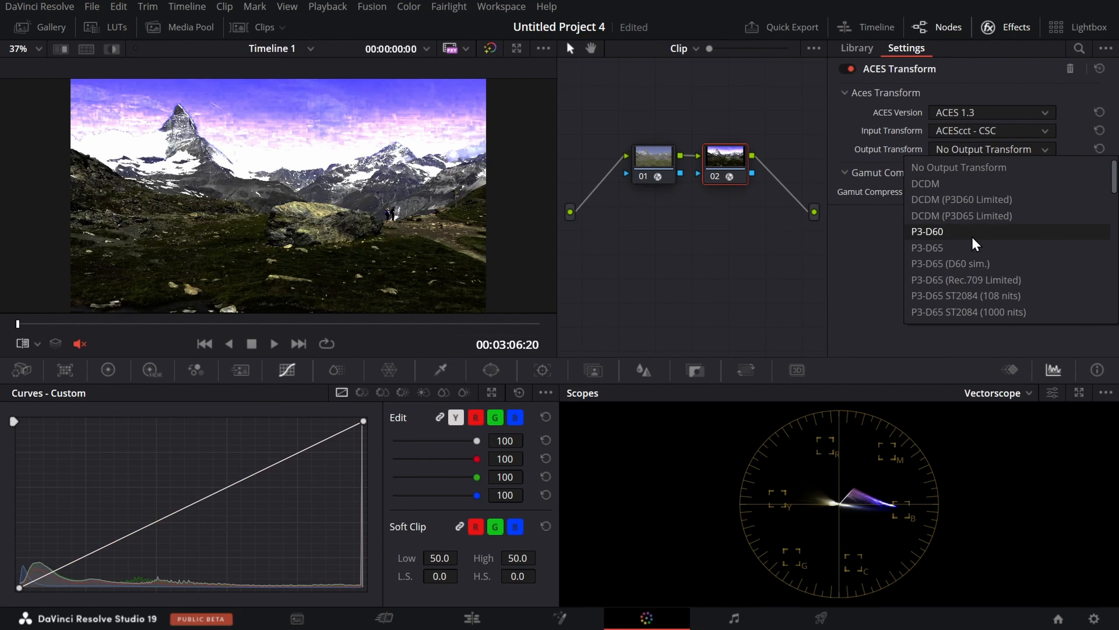
pyautogui.scroll(-10, 976, 247)
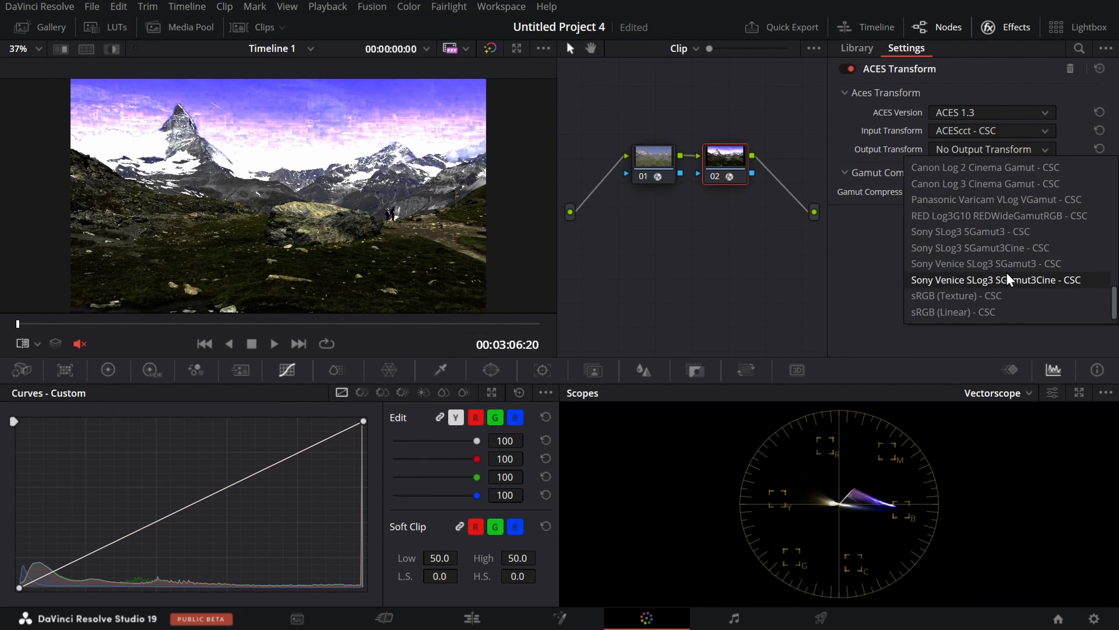
pyautogui.scroll(8, 972, 265)
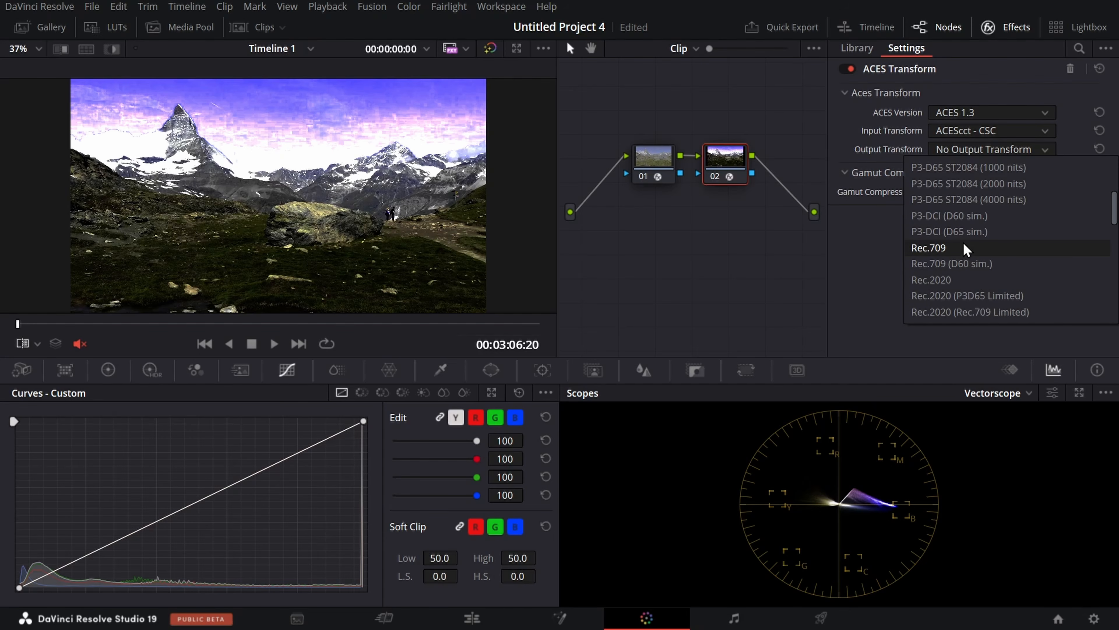
pyautogui.click(966, 249)
# Step: Space out the two ACES Transform nodes, insert four serial nodes between them, and compare the image with the grade bypassed
pyautogui.moveTo(652, 159); pyautogui.dragTo(613, 154)
pyautogui.moveTo(714, 164); pyautogui.dragTo(800, 164)
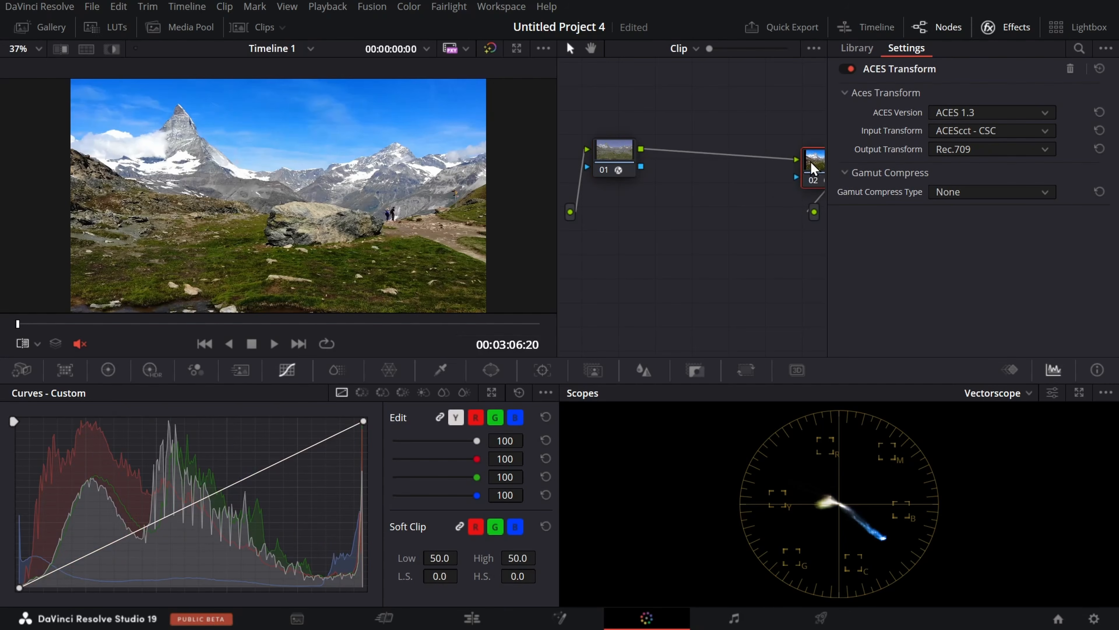
pyautogui.click(628, 146)
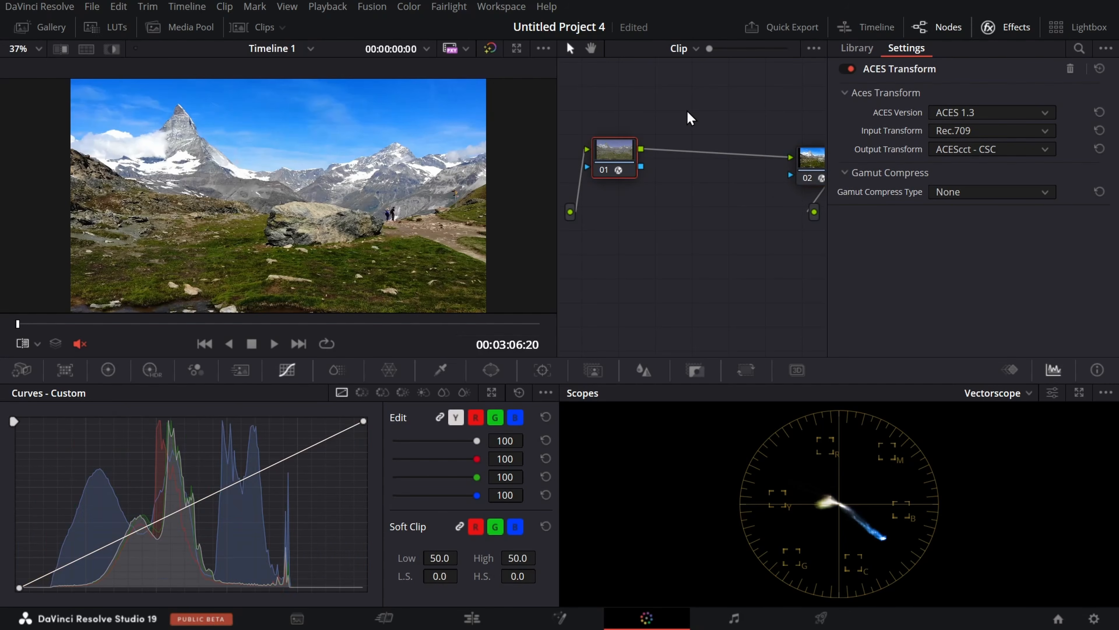
pyautogui.hotkey('alt', 's')
pyautogui.hotkey('alt', 's')
pyautogui.hotkey('alt', 's')
pyautogui.hotkey('alt', 's')
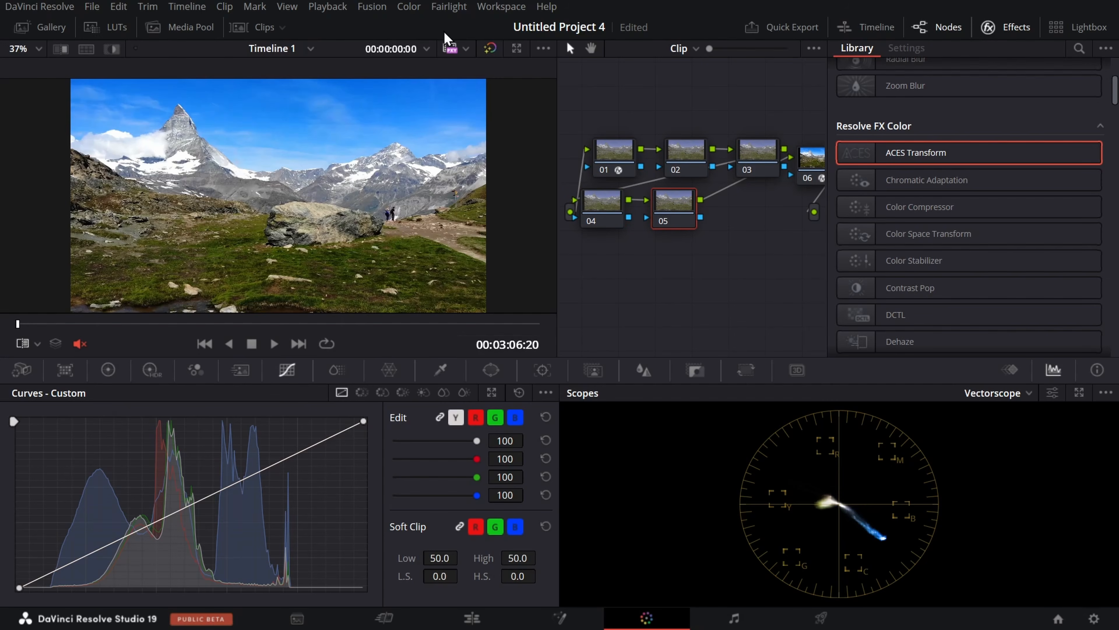
pyautogui.click(490, 49)
pyautogui.click(491, 49)
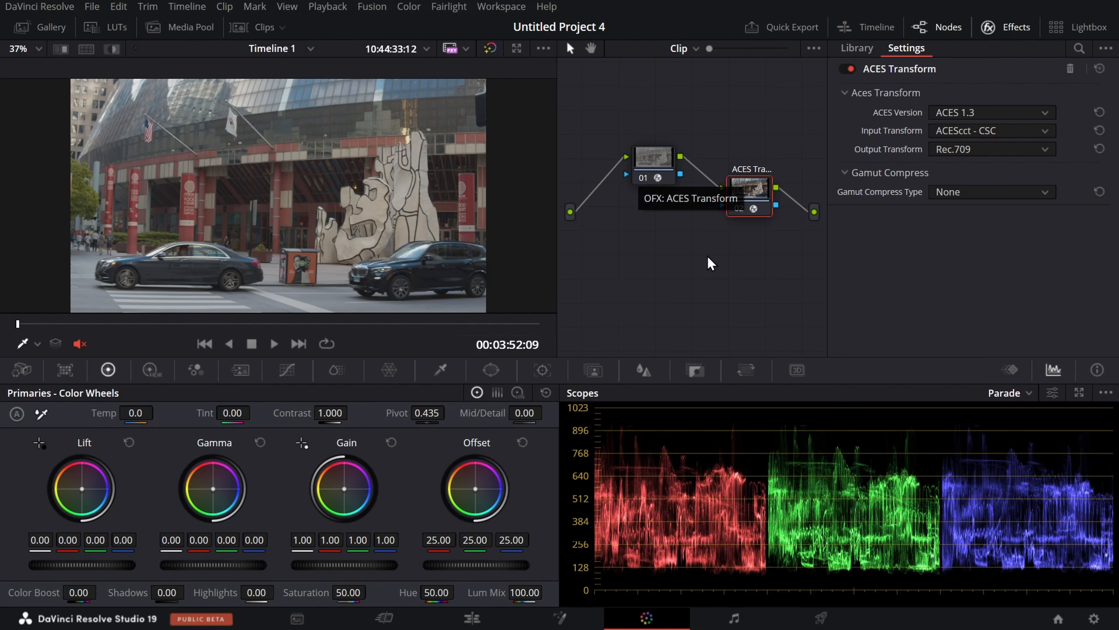
pyautogui.click(1095, 619)
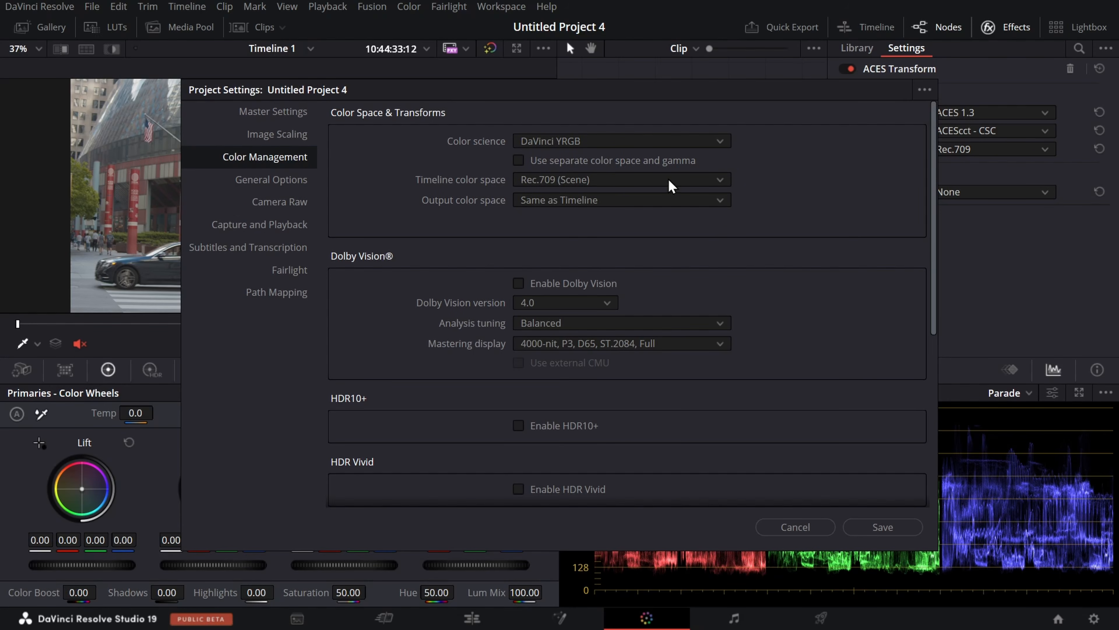
pyautogui.click(686, 141)
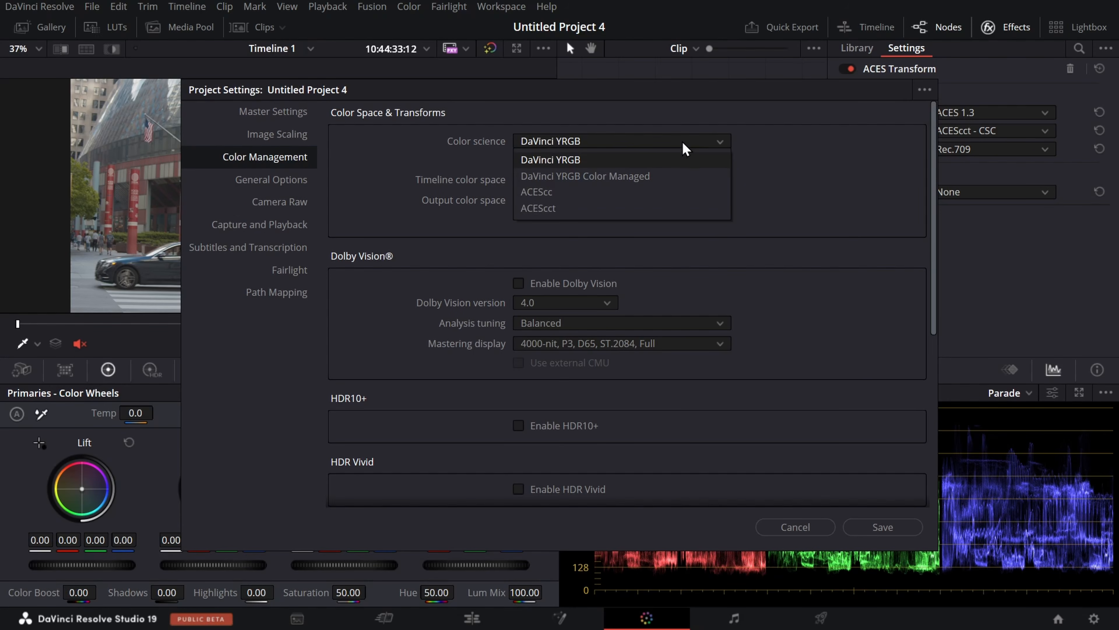
pyautogui.click(636, 212)
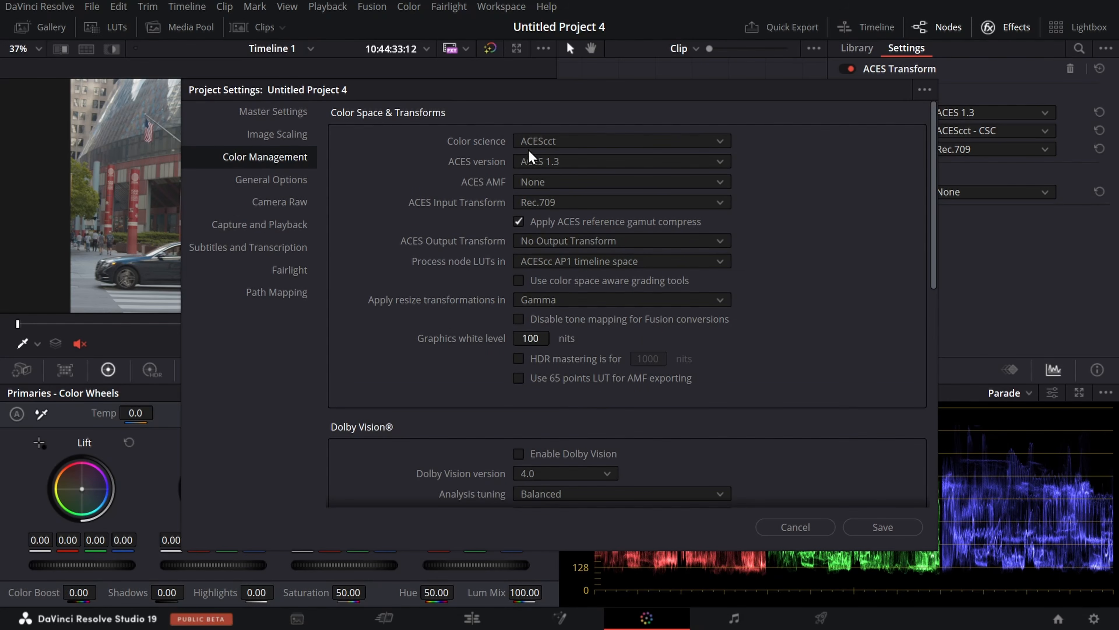
pyautogui.click(541, 162)
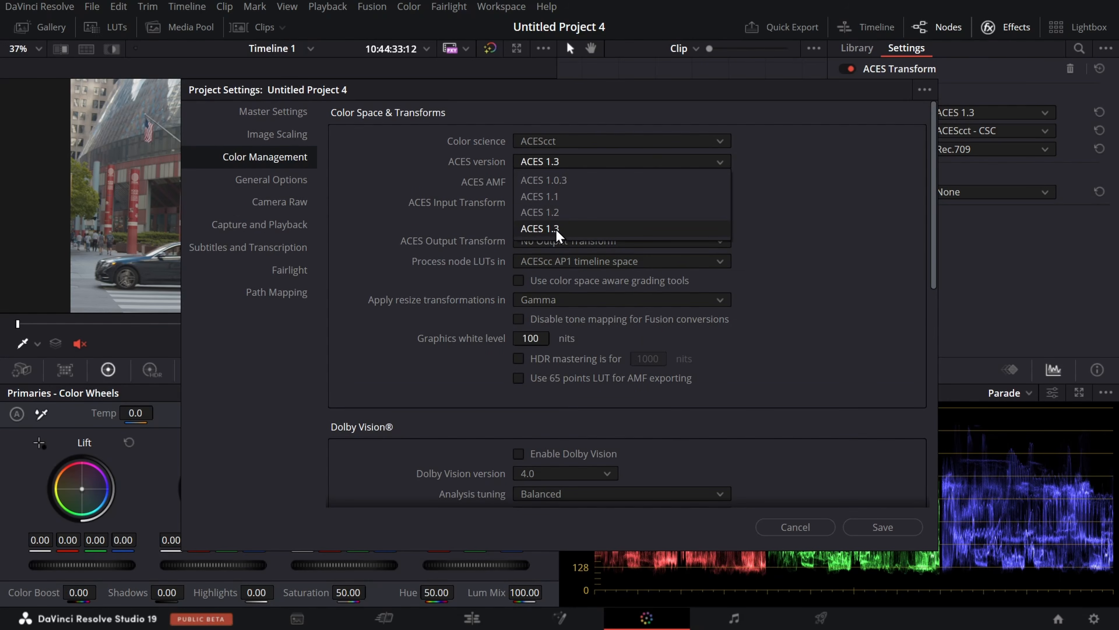
pyautogui.click(545, 230)
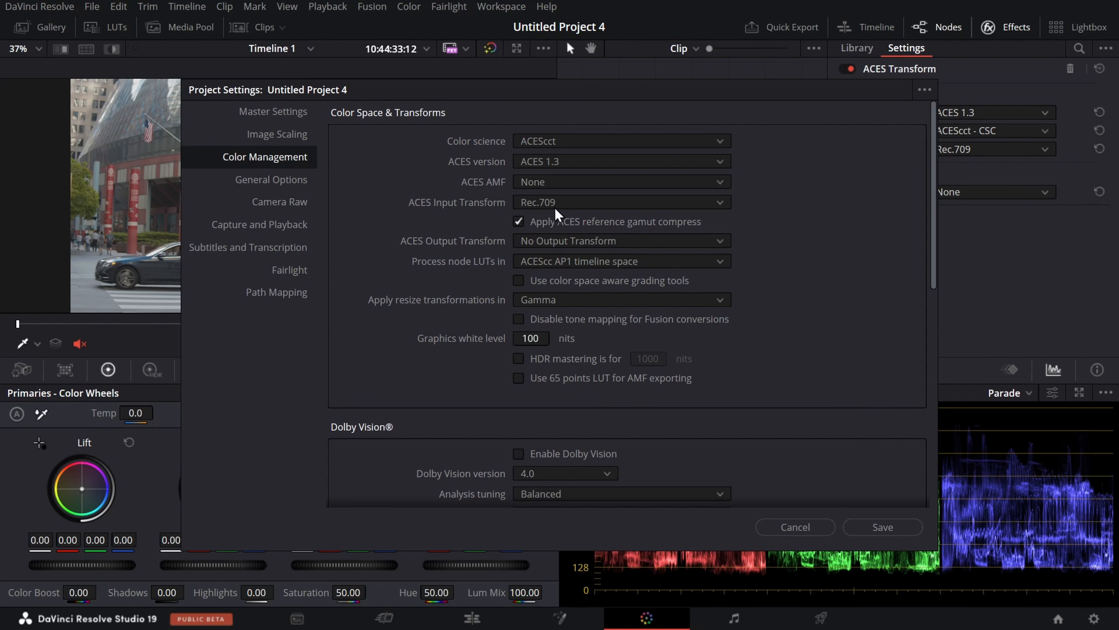
pyautogui.click(796, 527)
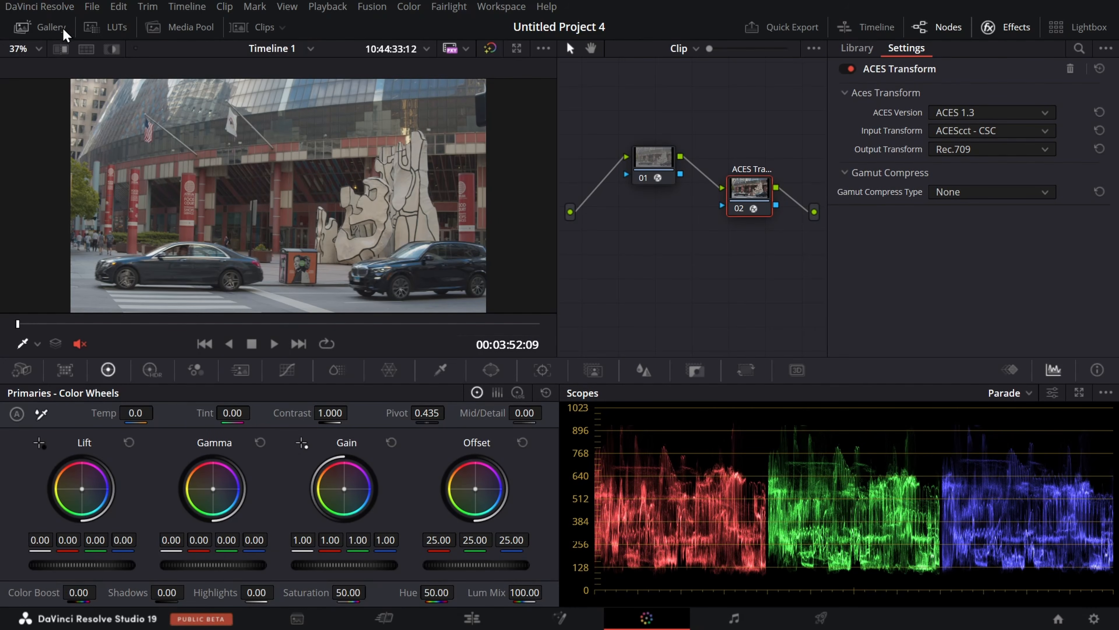
# Step: Switch to clip 01 and remove the ACES Transform from its node 01
pyautogui.click(264, 27)
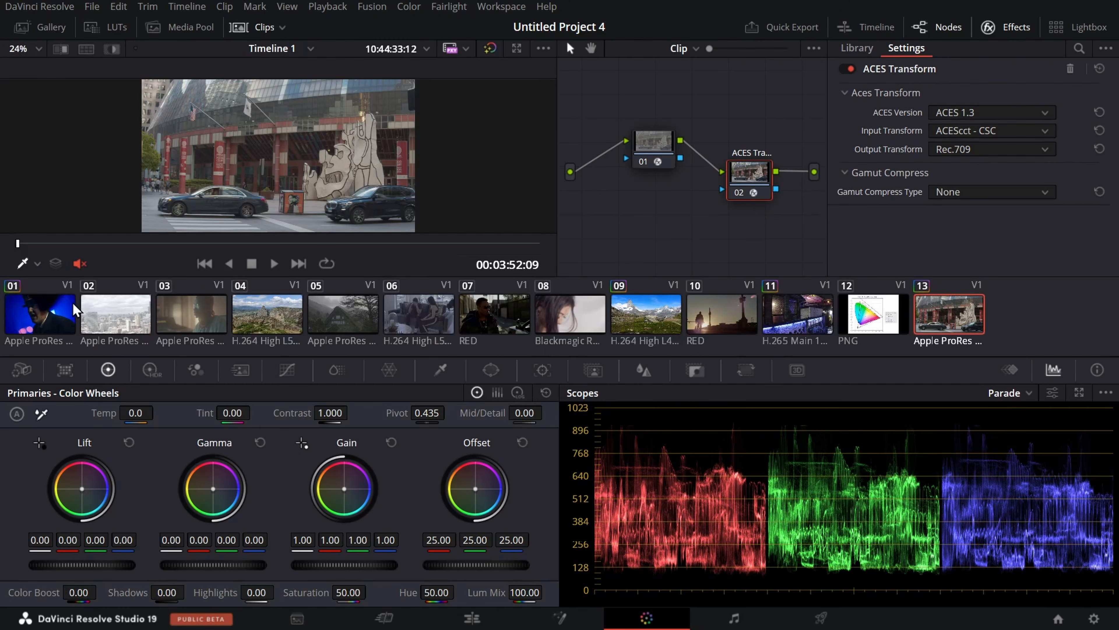
pyautogui.click(70, 311)
pyautogui.click(262, 28)
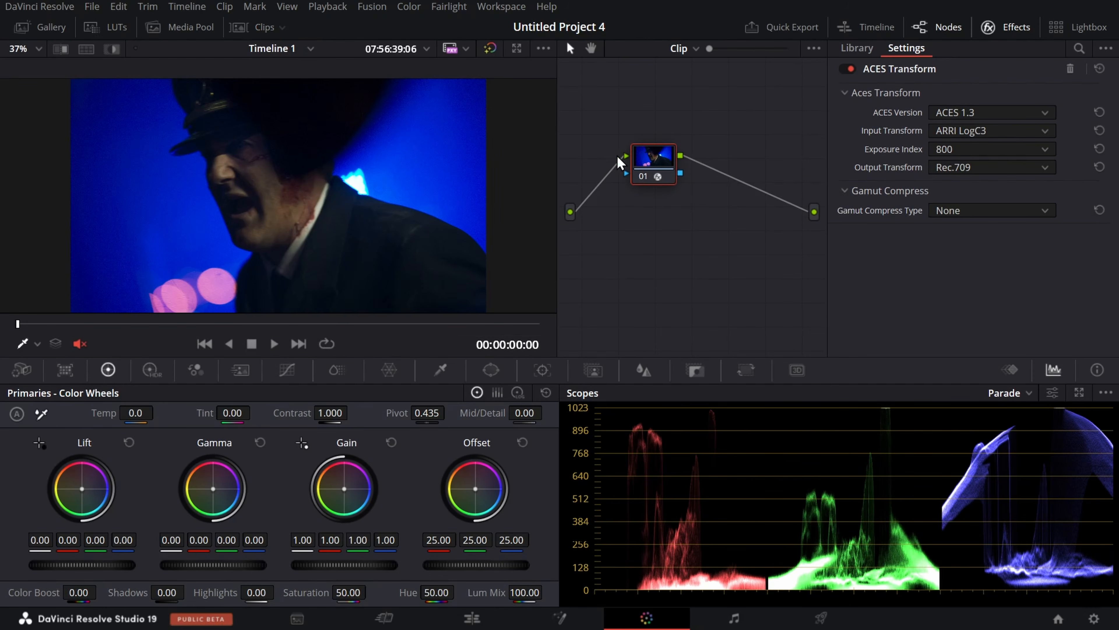
pyautogui.rightClick(662, 156)
pyautogui.click(717, 159)
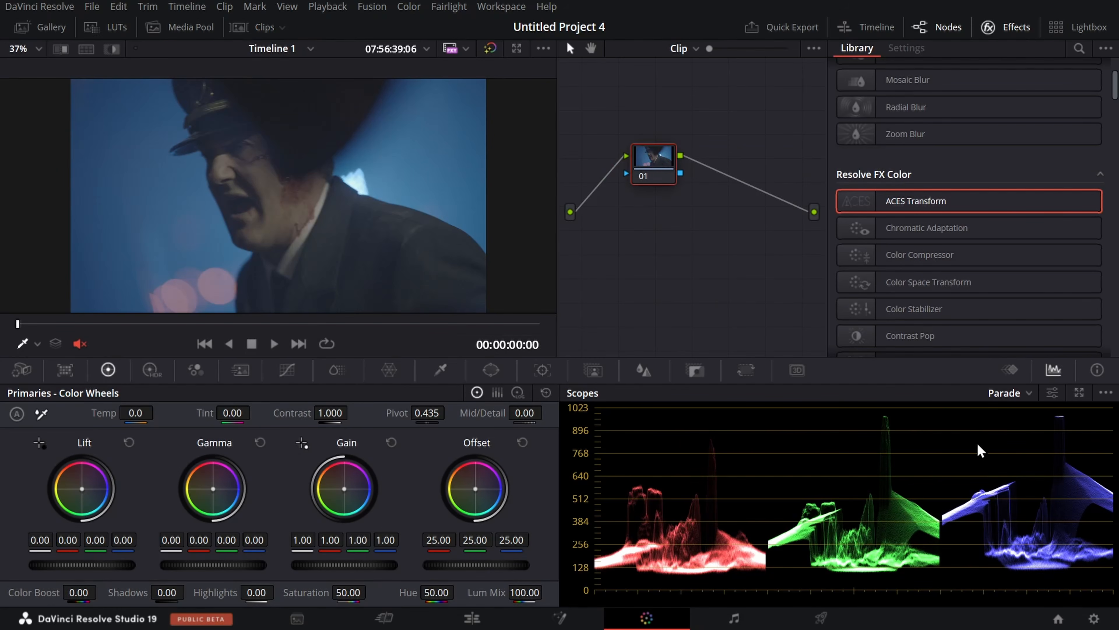
# Step: Set the project's color science to ACEScct in the color management settings
pyautogui.click(1094, 619)
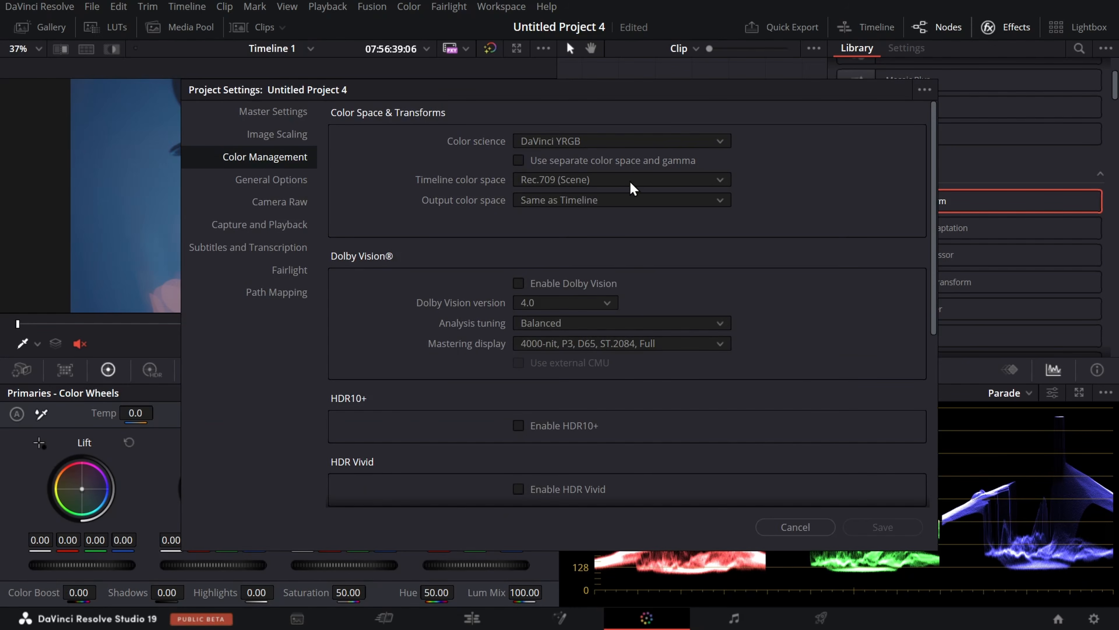
pyautogui.click(641, 141)
pyautogui.click(633, 210)
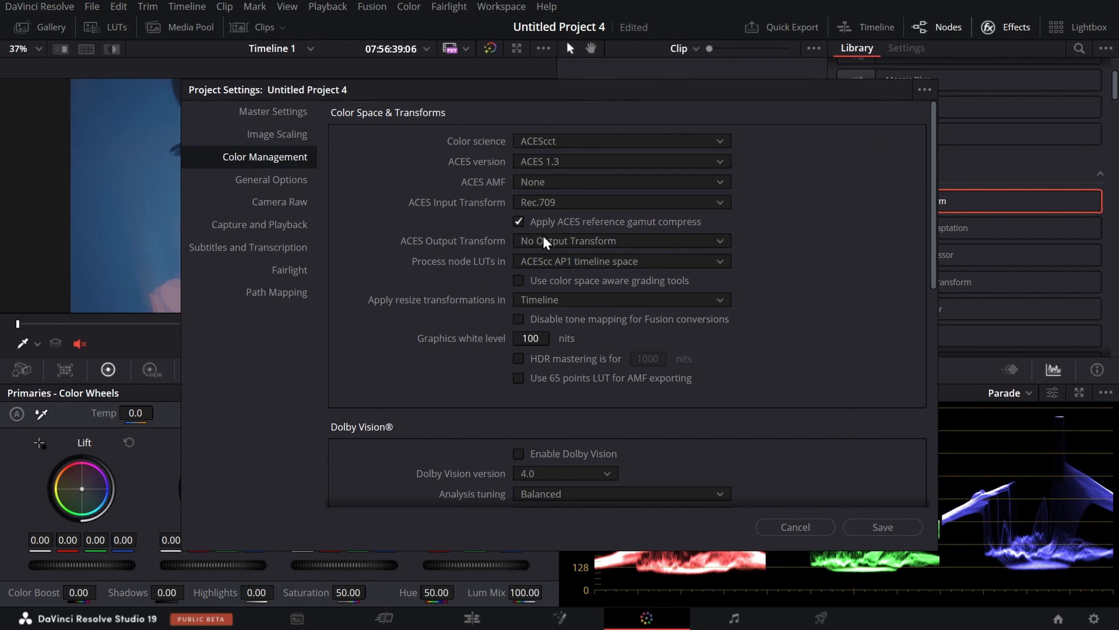
# Step: Set the project's ACES input transform to ARRI LogC3
pyautogui.click(556, 207)
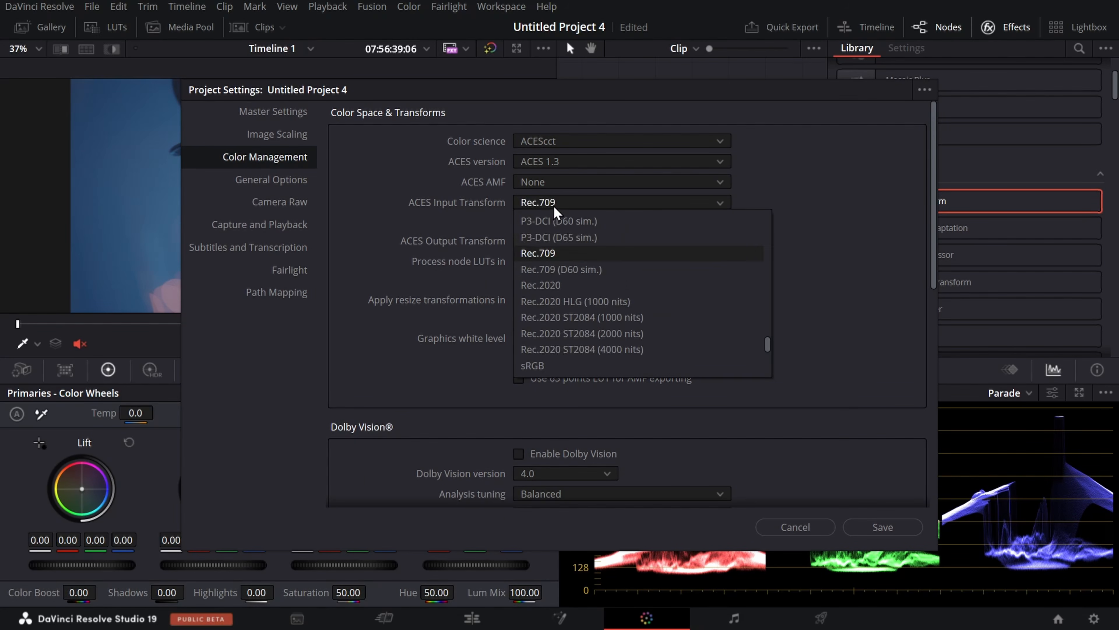
pyautogui.scroll(-10, 648, 318)
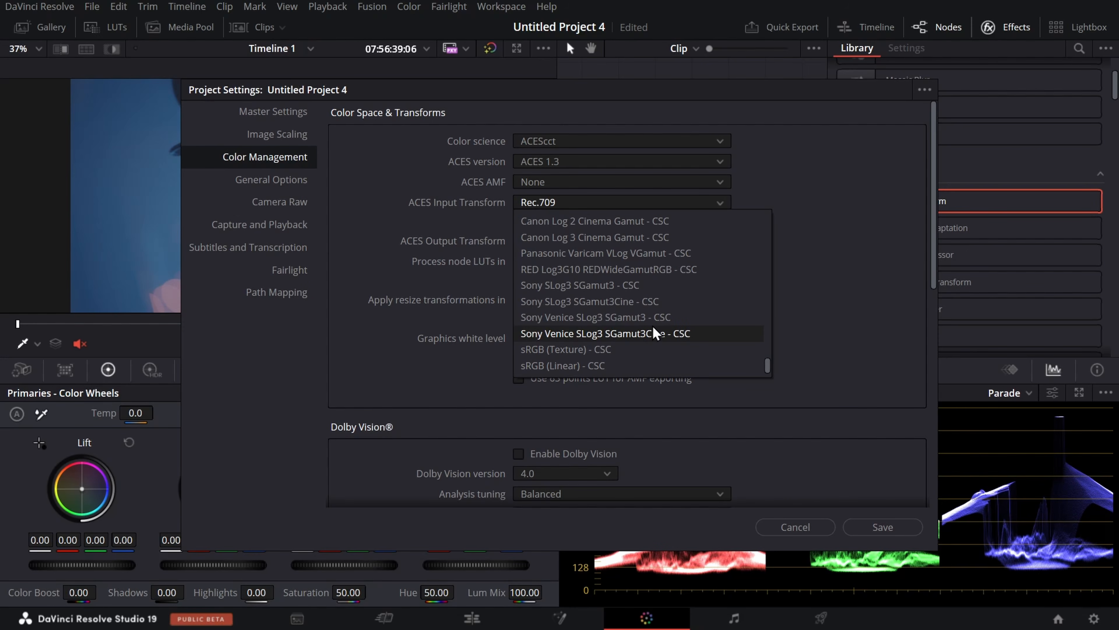
pyautogui.scroll(8, 661, 291)
pyautogui.scroll(-2, 648, 327)
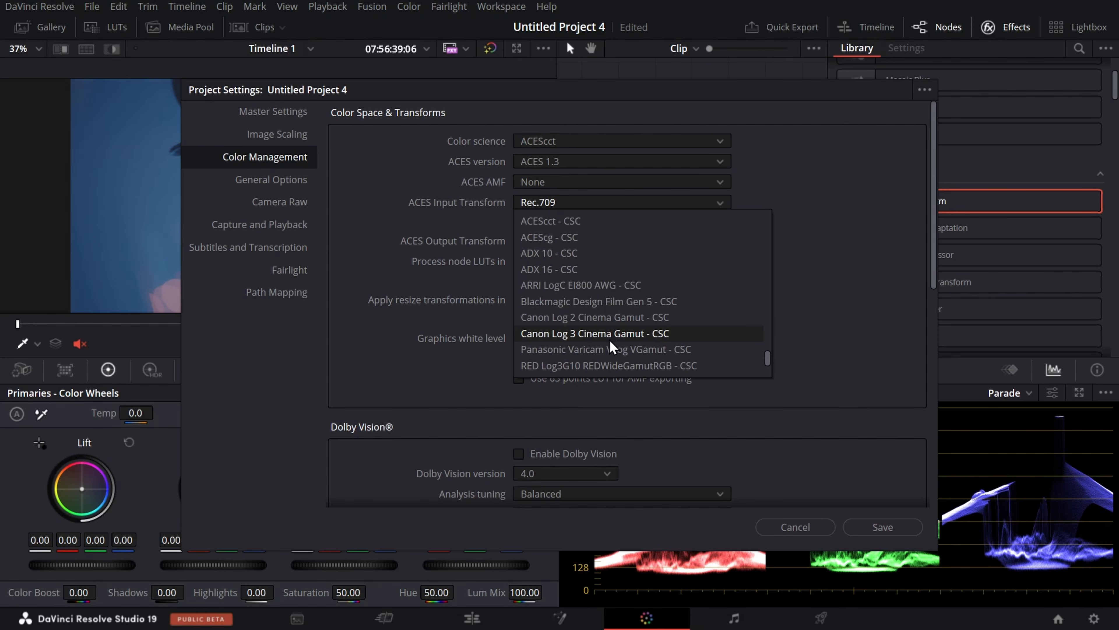
pyautogui.scroll(10, 619, 291)
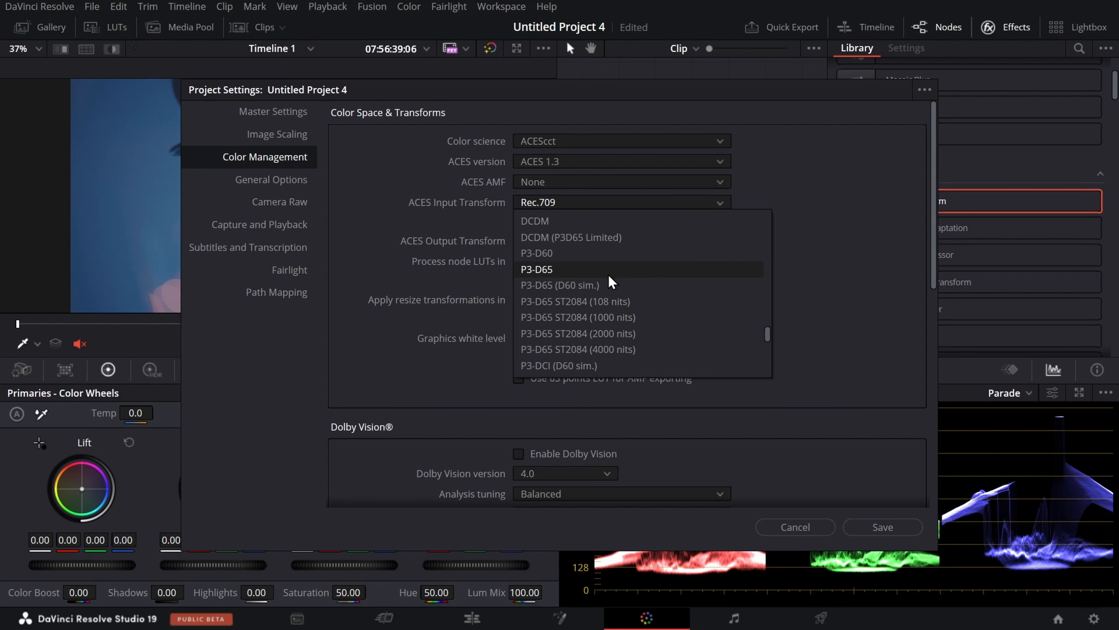
pyautogui.scroll(10, 605, 276)
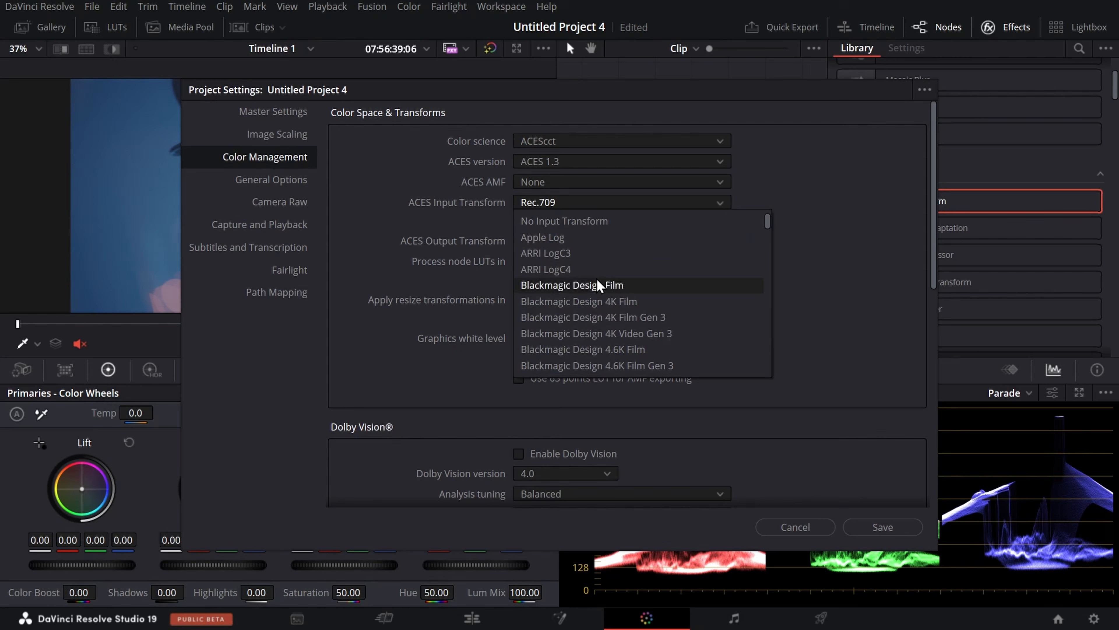
pyautogui.click(610, 253)
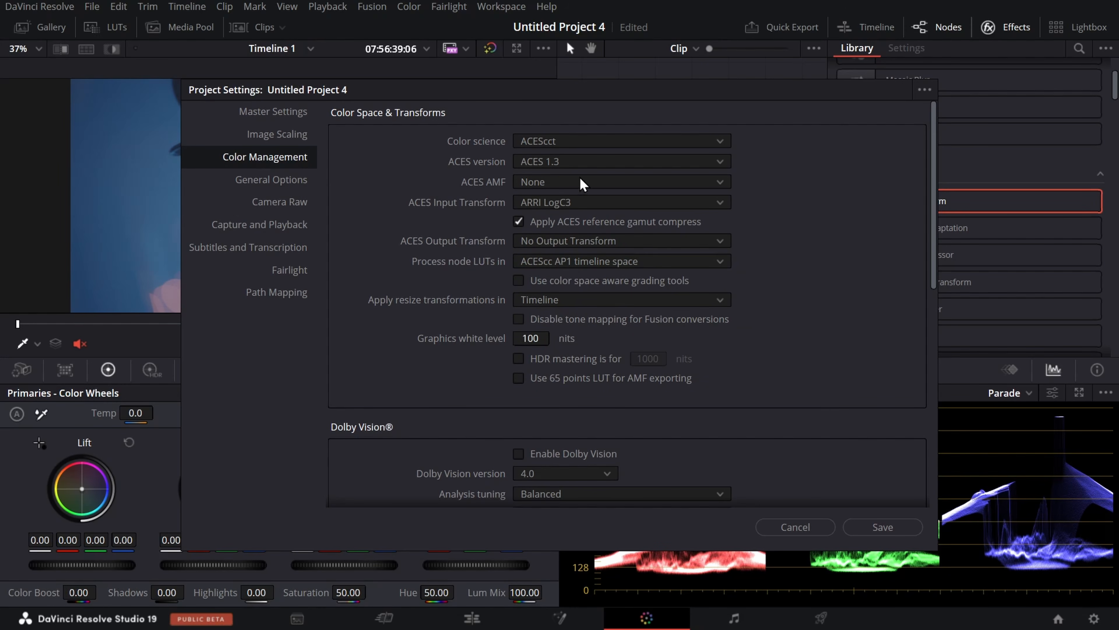
# Step: Set the ACES output transform to Rec.709 and enable color space aware grading tools
pyautogui.click(563, 244)
pyautogui.scroll(-10, 589, 326)
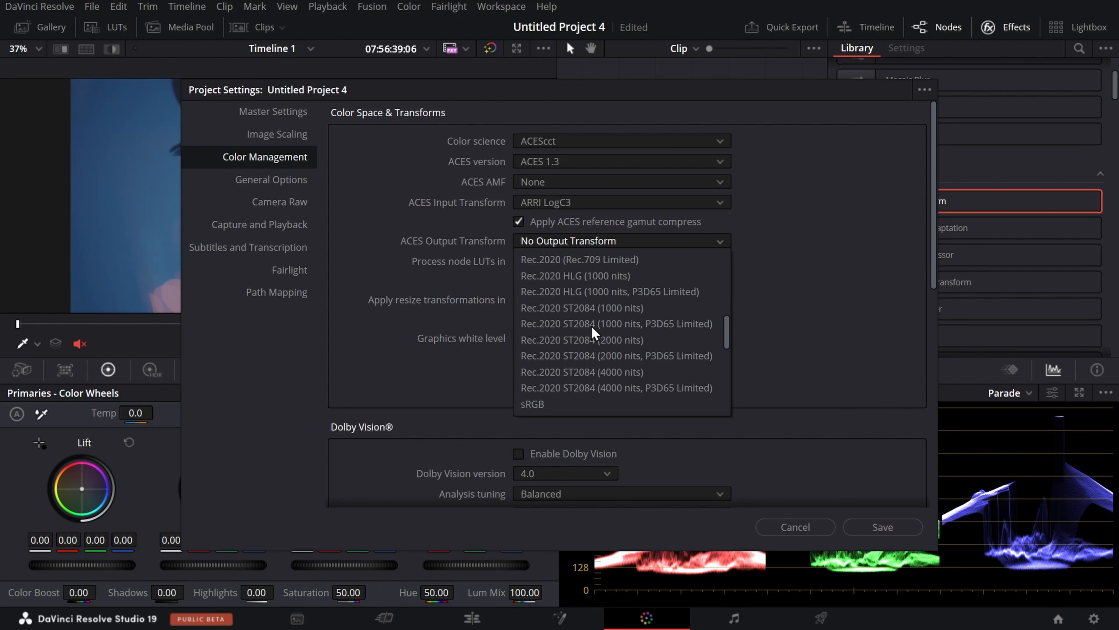
pyautogui.scroll(3, 586, 304)
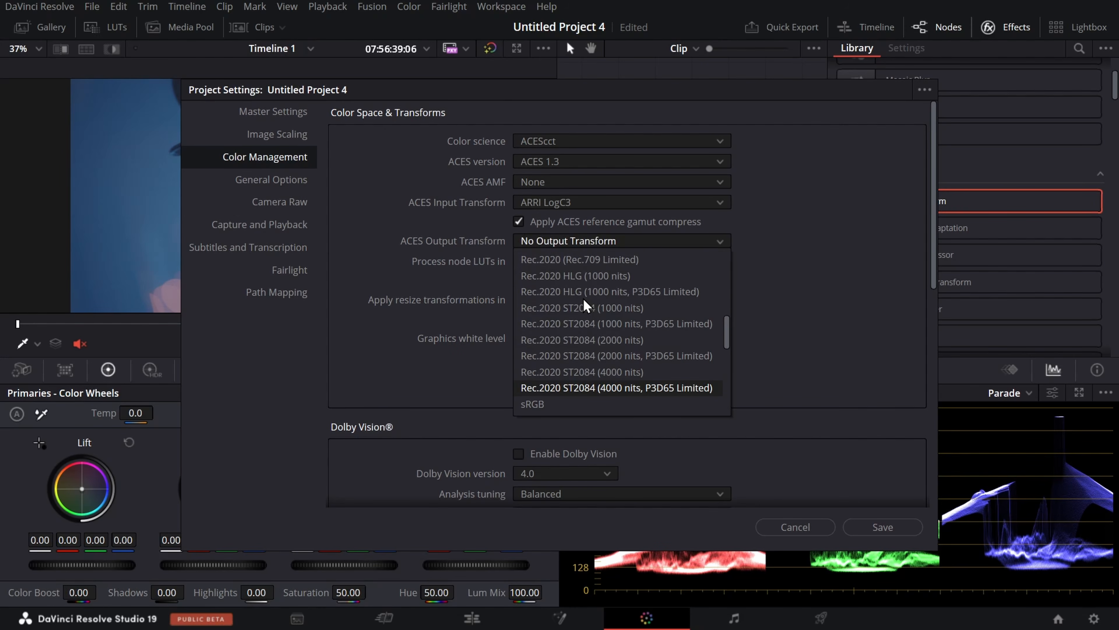
pyautogui.scroll(5, 586, 304)
pyautogui.click(547, 289)
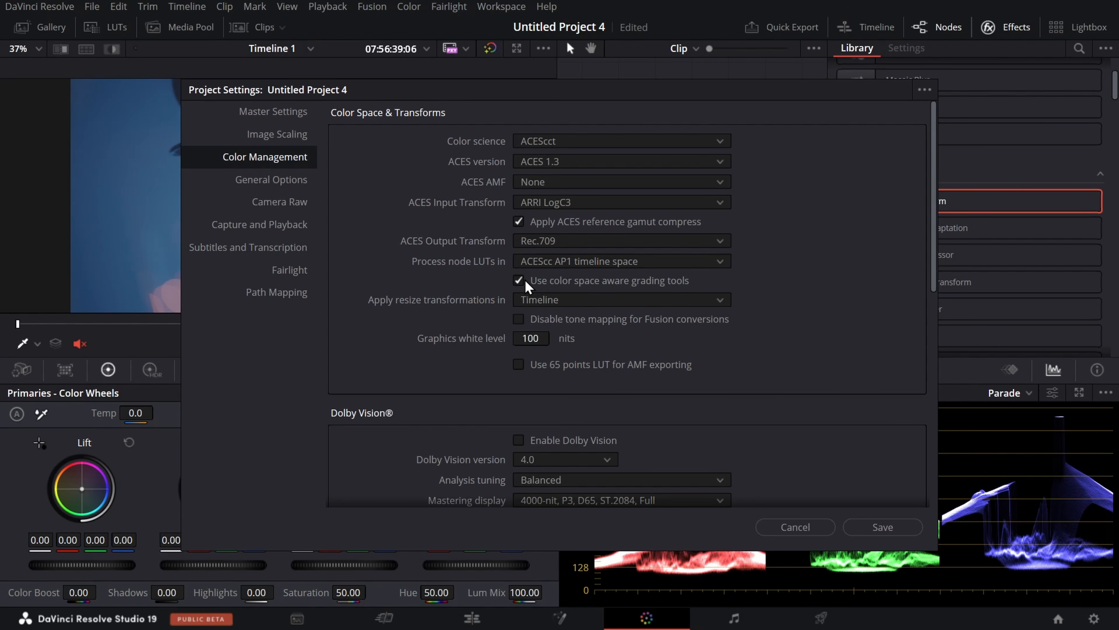
# Step: Apply resize transformations in Gamma and save the project settings
pyautogui.click(554, 304)
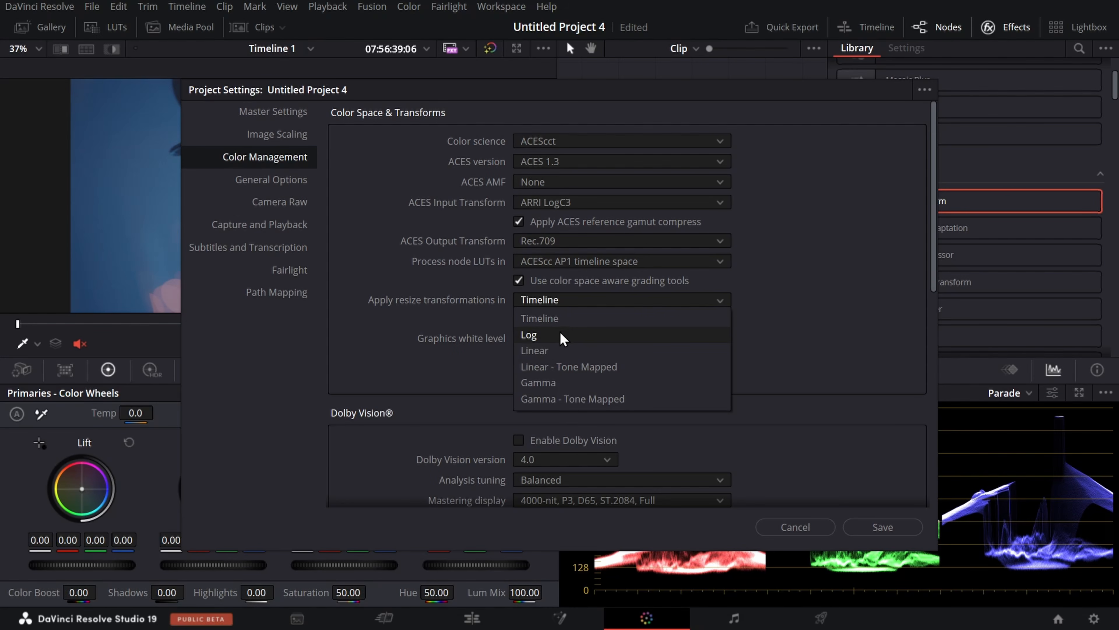
pyautogui.click(555, 382)
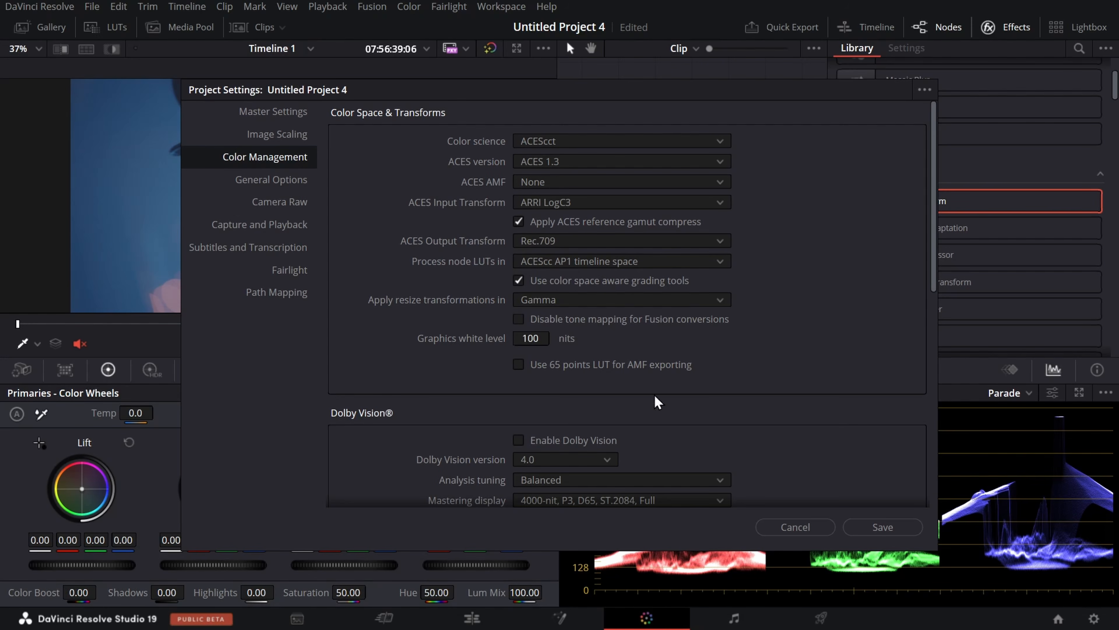
pyautogui.click(883, 528)
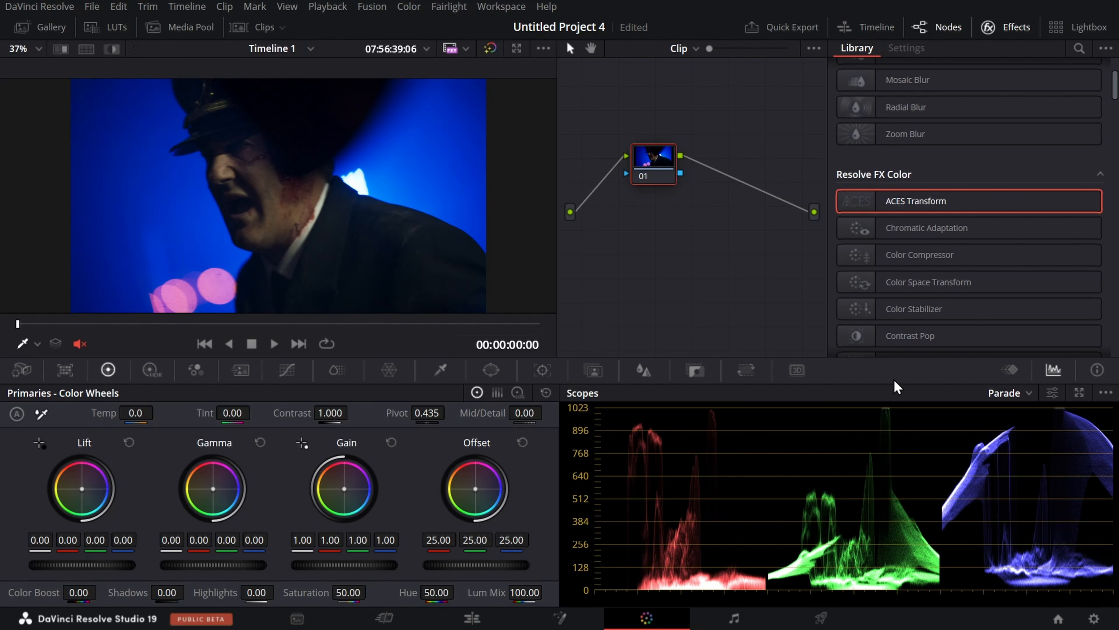
pyautogui.click(257, 27)
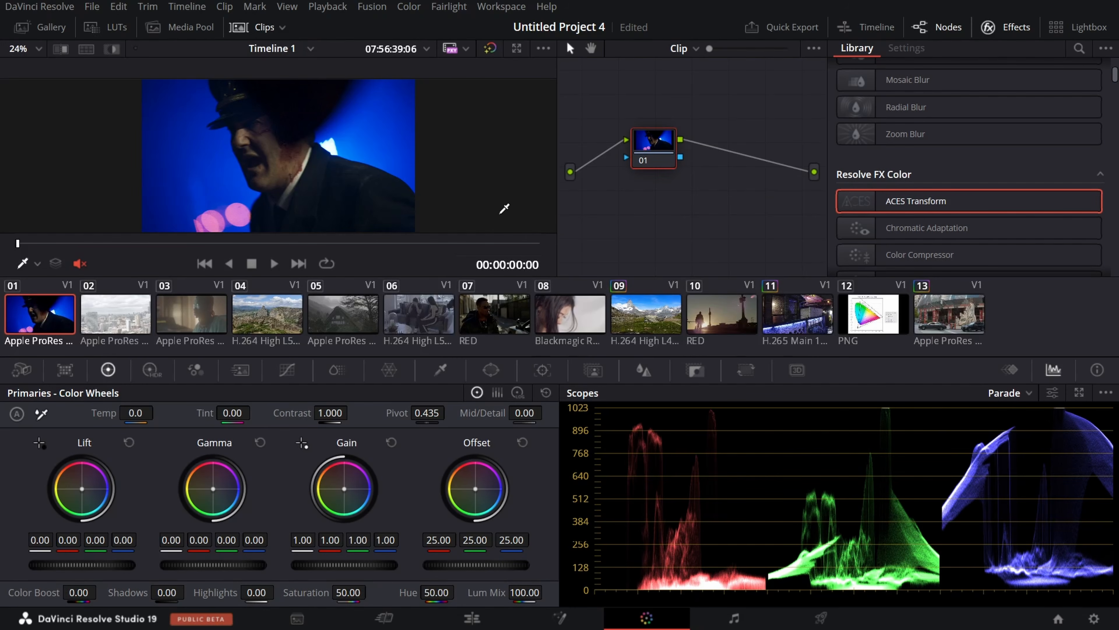
pyautogui.click(595, 322)
pyautogui.click(251, 33)
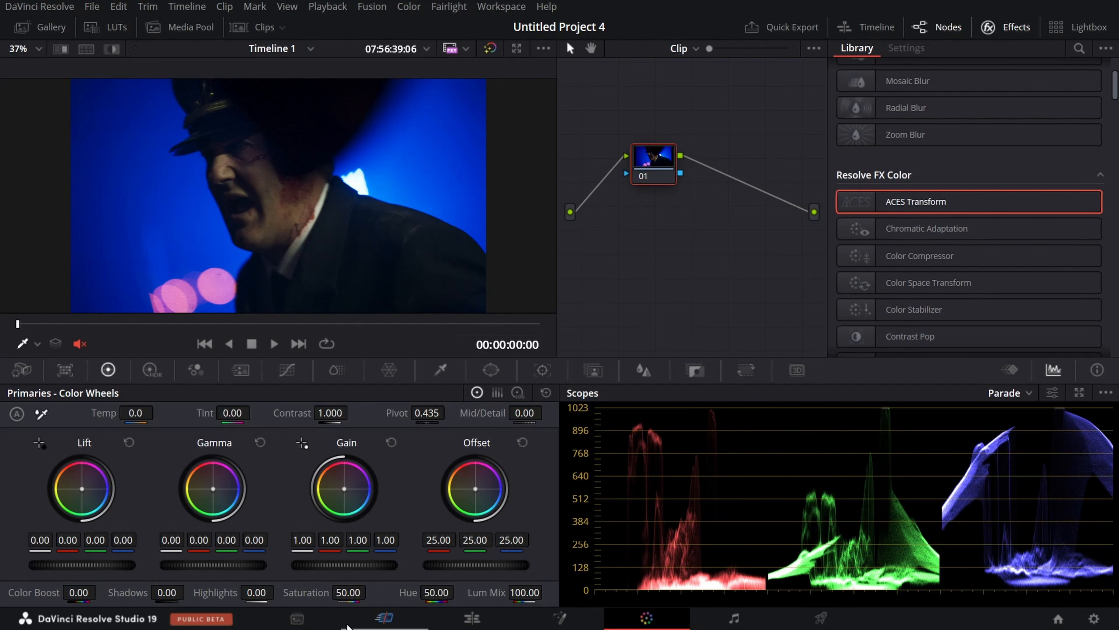
# Step: Bring up the ACES workflow diagram, clip 14, for grading and bypass color management on it
pyautogui.click(348, 625)
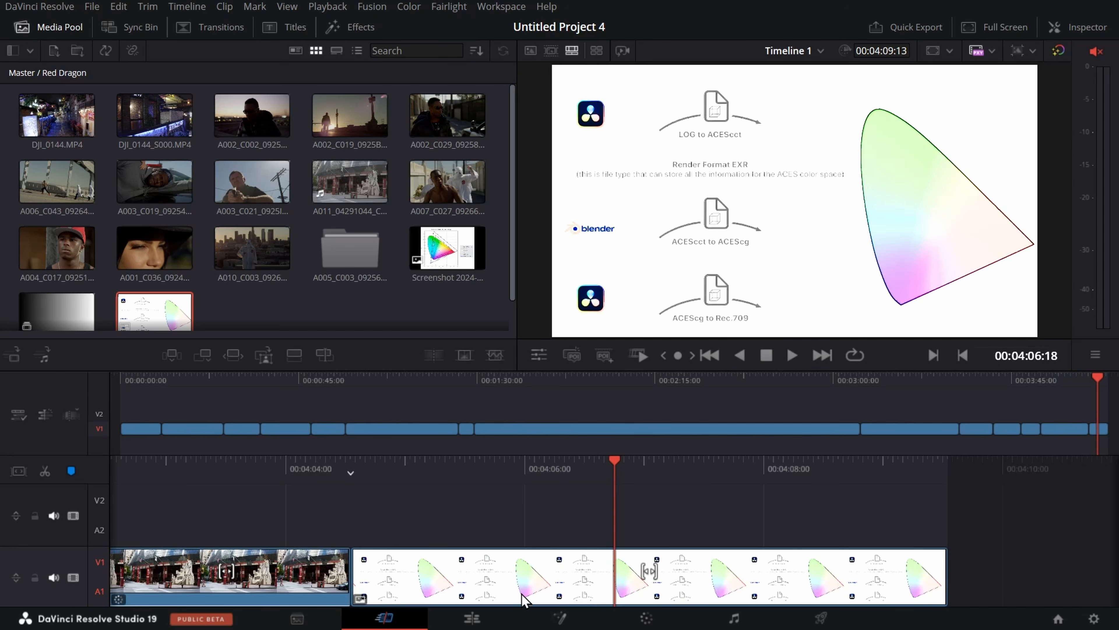
pyautogui.click(625, 627)
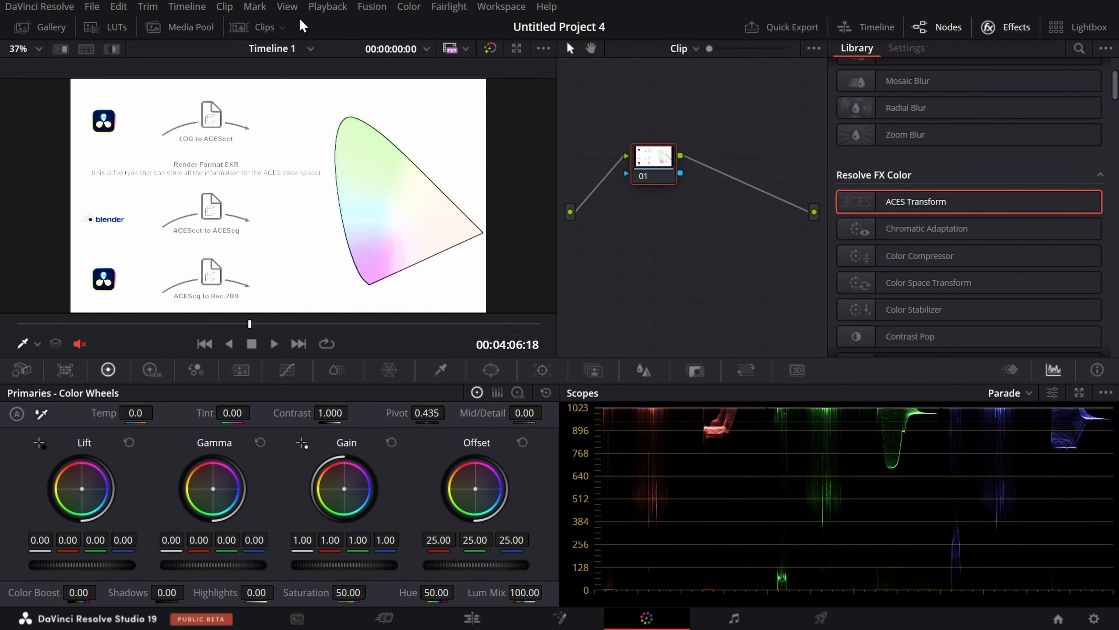
pyautogui.click(264, 27)
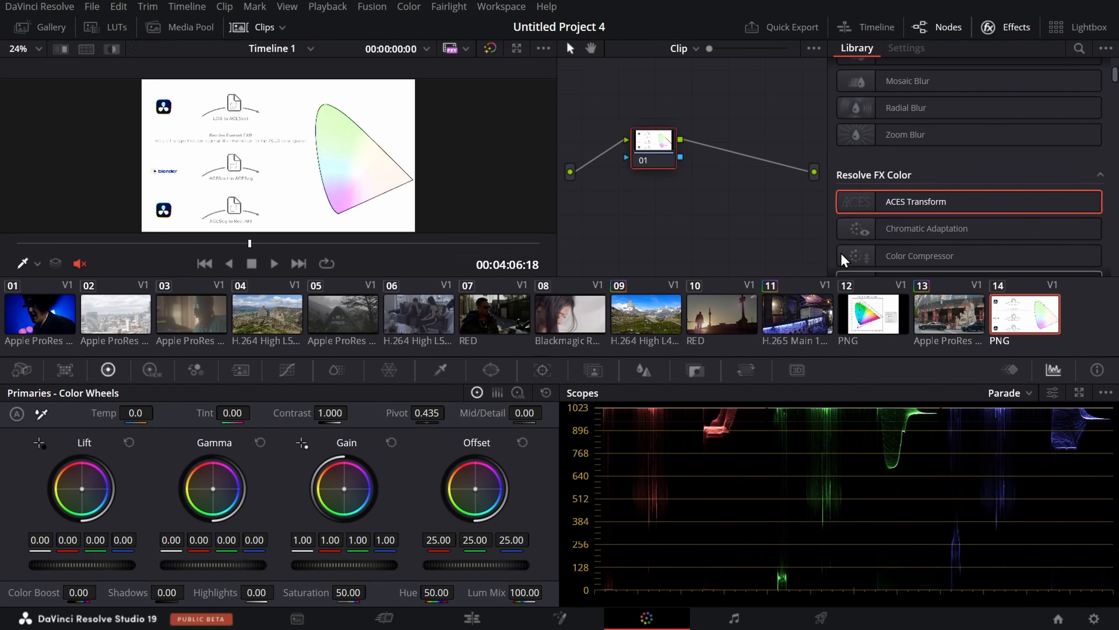
pyautogui.rightClick(1014, 311)
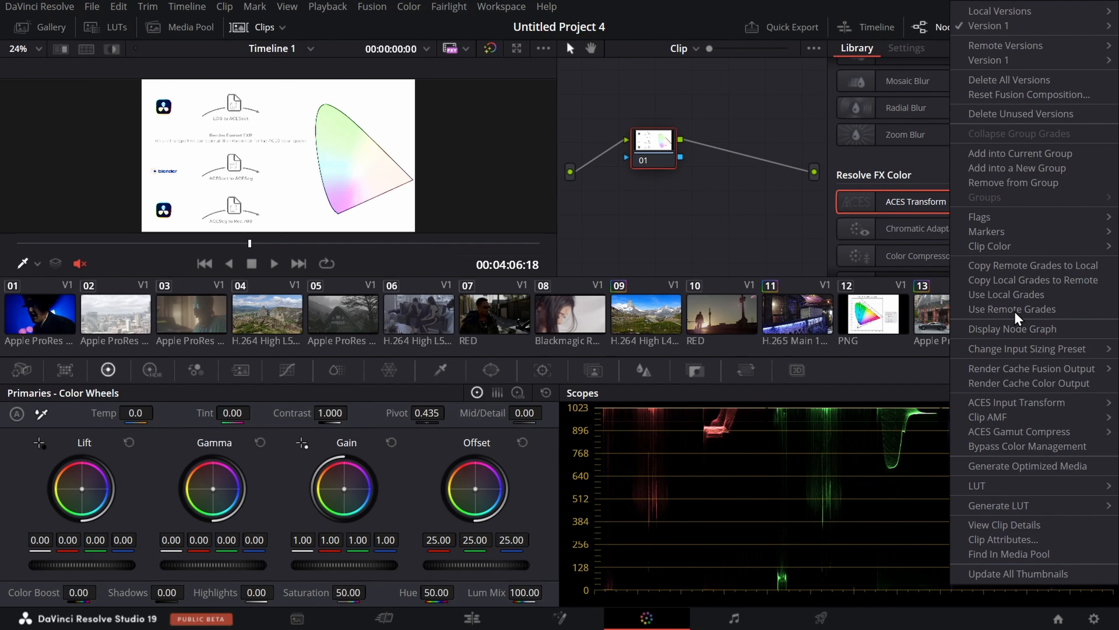
pyautogui.click(996, 446)
pyautogui.click(286, 27)
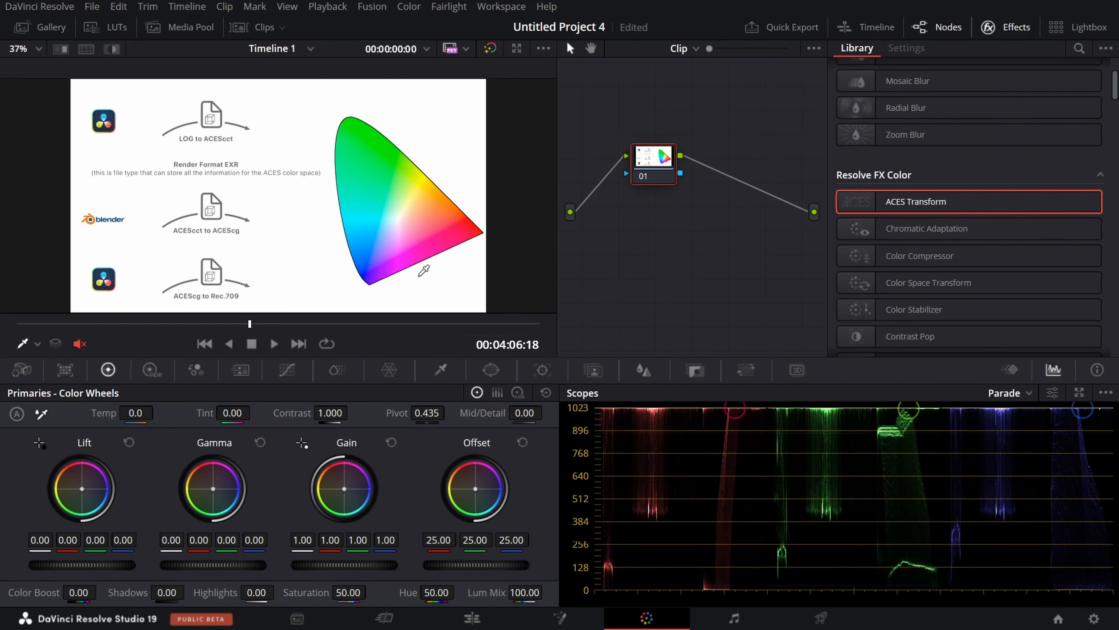
# Step: Examine the workflow diagram full screen and up close, covering its LOG to ACEScct, ACEScct to ACEScg, ACEScg to Rec.709 and EXR render stages
pyautogui.hotkey('ctrl', 'f')
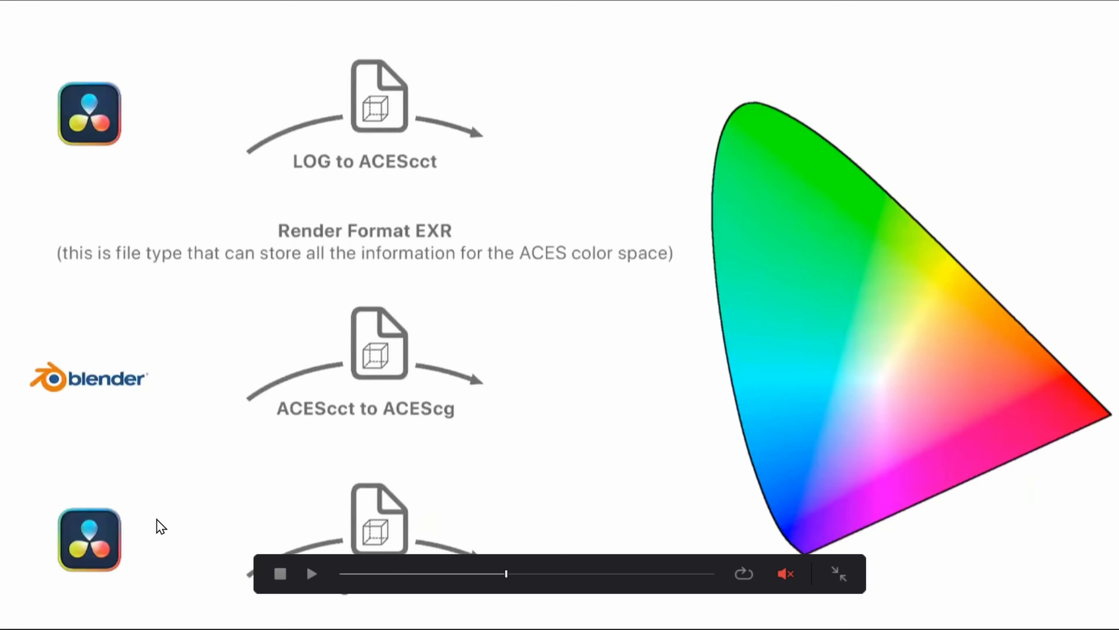
pyautogui.press('Escape')
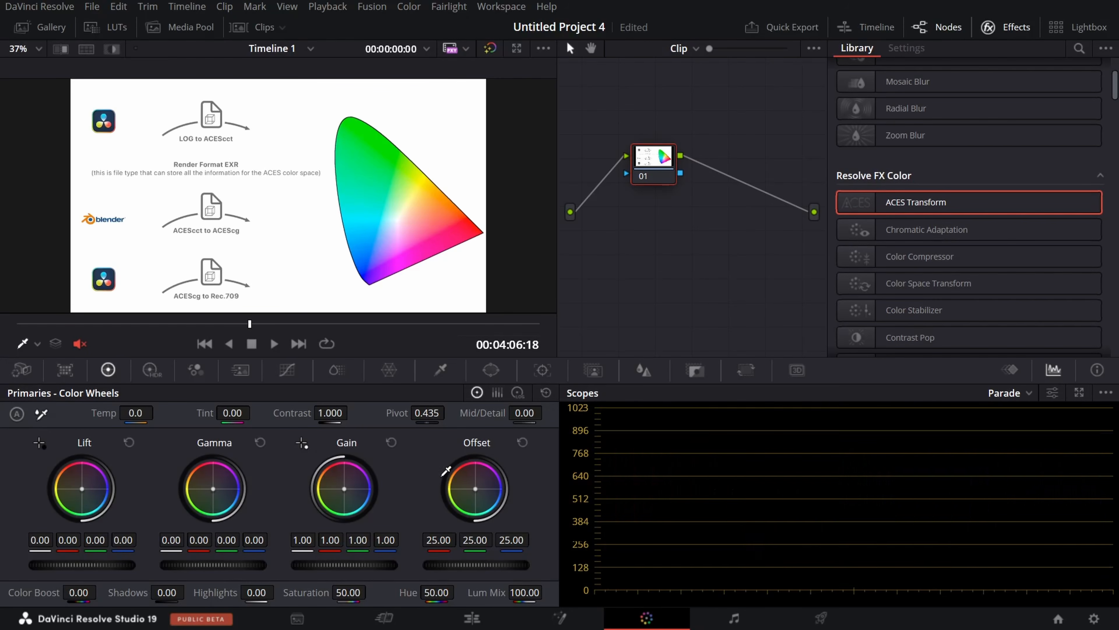
pyautogui.scroll(3, 175, 277)
pyautogui.moveTo(175, 277); pyautogui.dragTo(315, 134)
pyautogui.scroll(1, 312, 216)
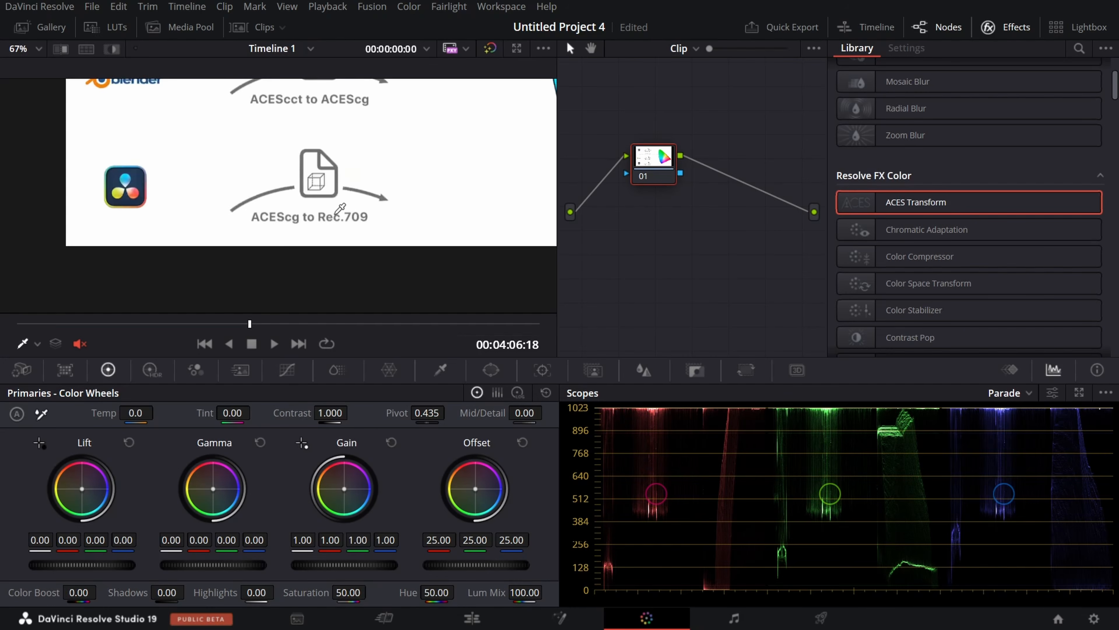
pyautogui.hotkey('shift', 'z')
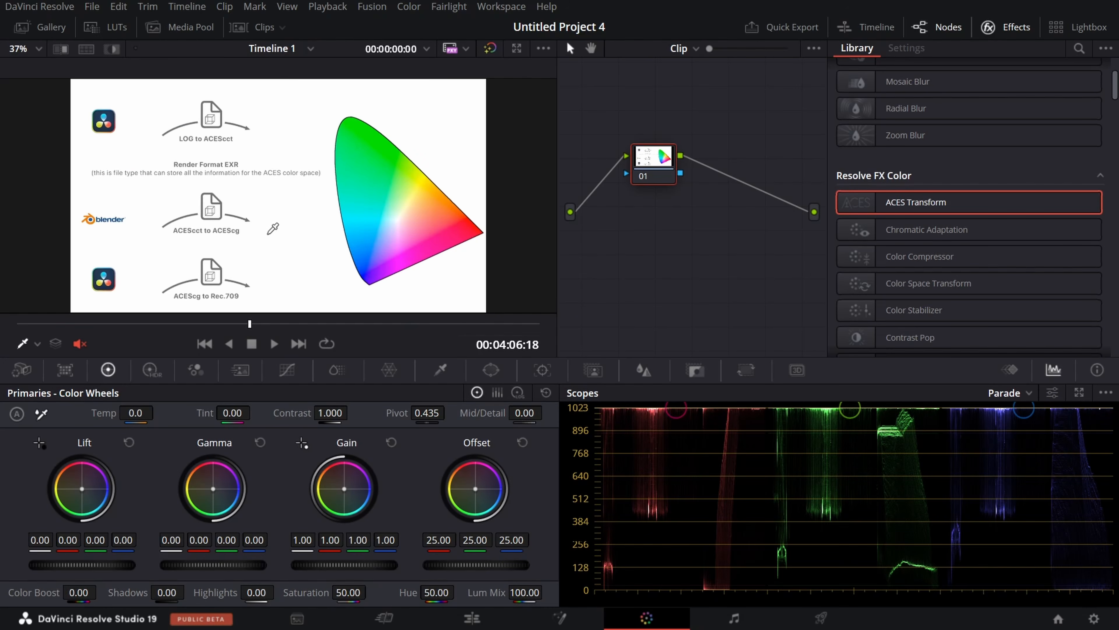
pyautogui.scroll(3, 218, 204)
pyautogui.scroll(4, 222, 198)
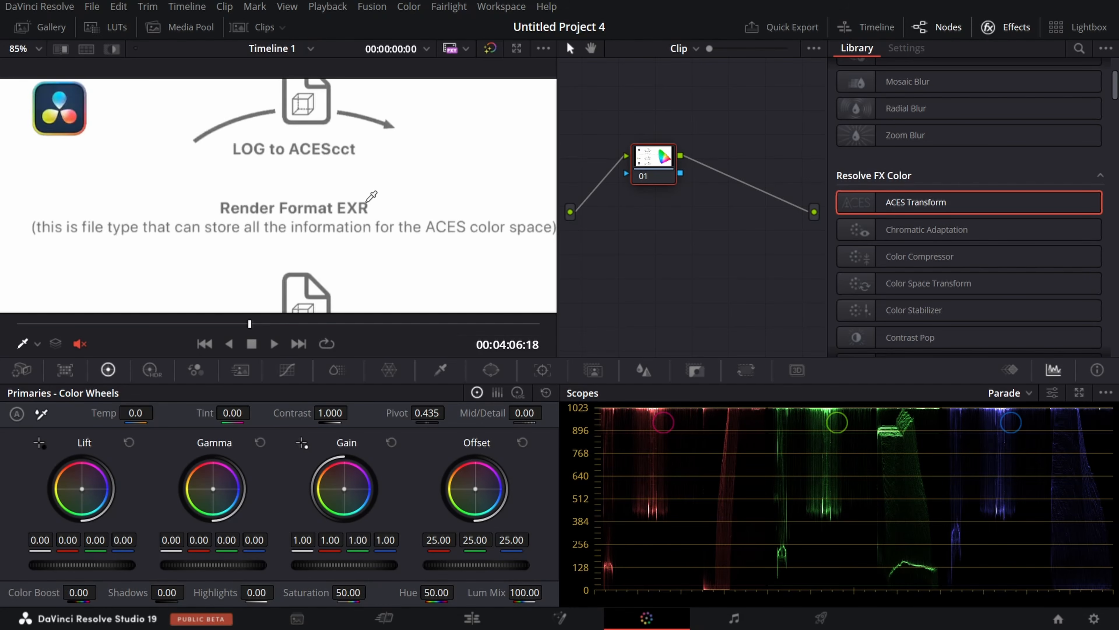
pyautogui.scroll(-2, 335, 202)
pyautogui.rightClick(335, 202)
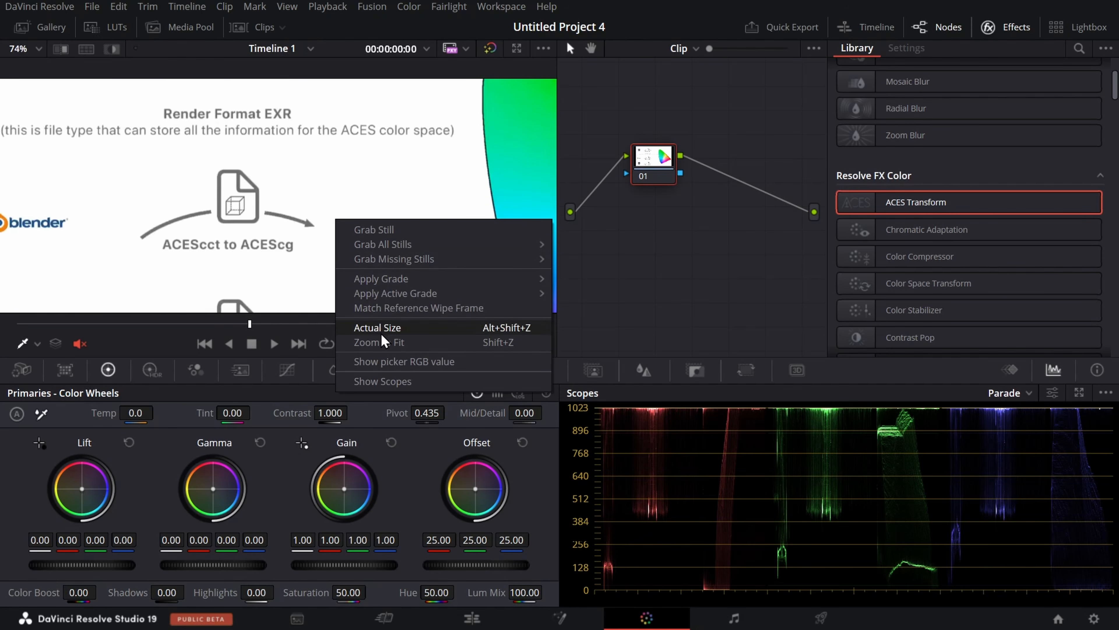
pyautogui.click(372, 343)
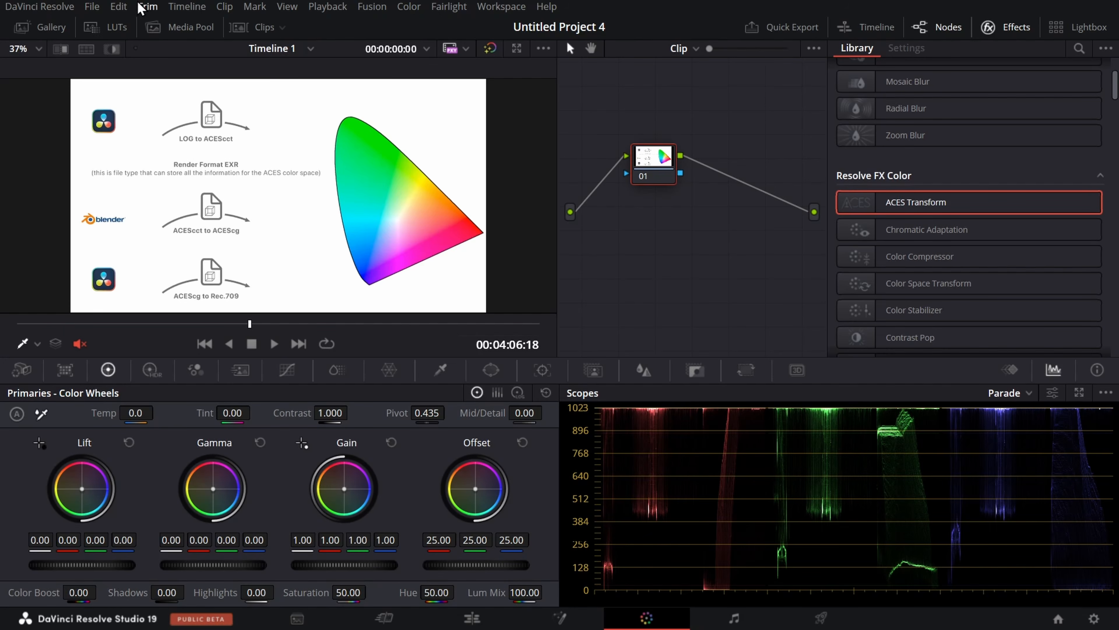
# Step: Bypass color management on the chromaticity diagram in clip 12 and enlarge the viewer with the effects library hidden
pyautogui.click(258, 27)
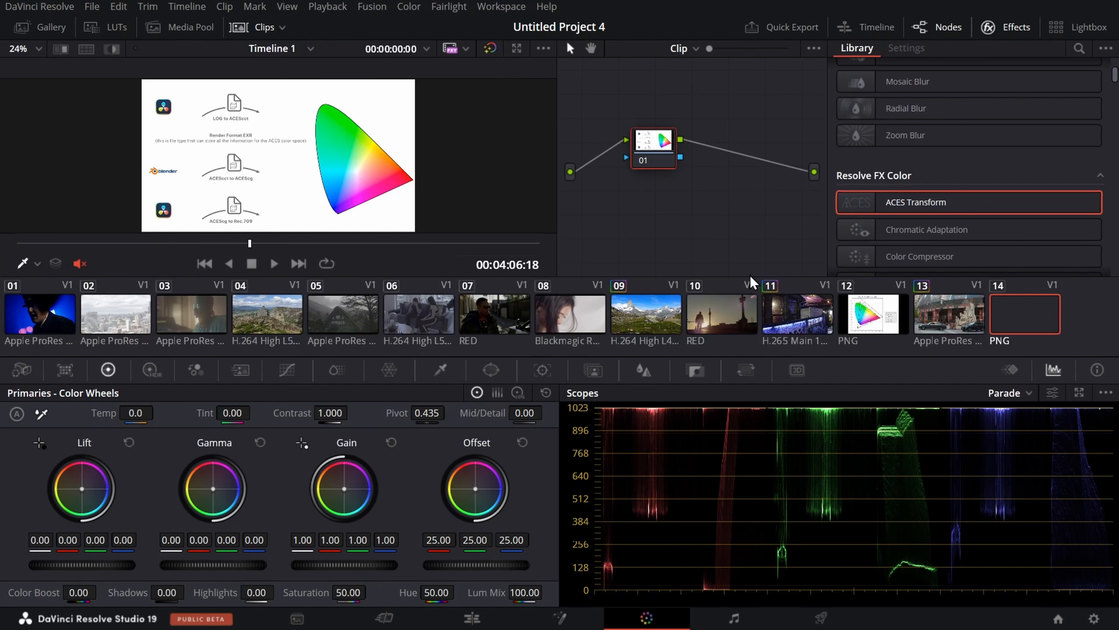
pyautogui.click(902, 331)
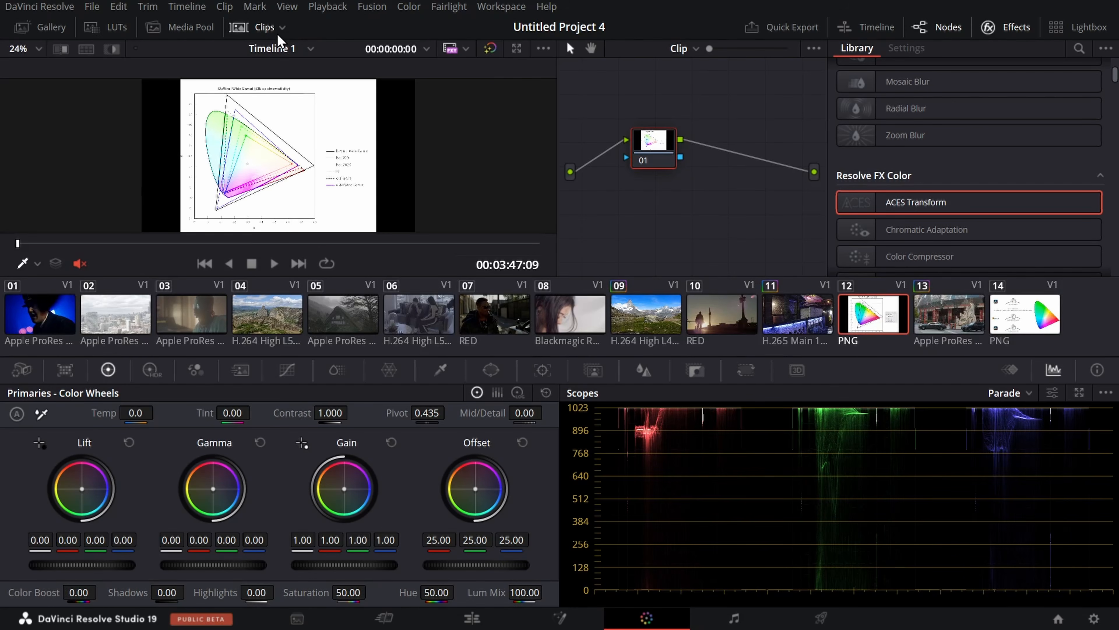
pyautogui.rightClick(873, 311)
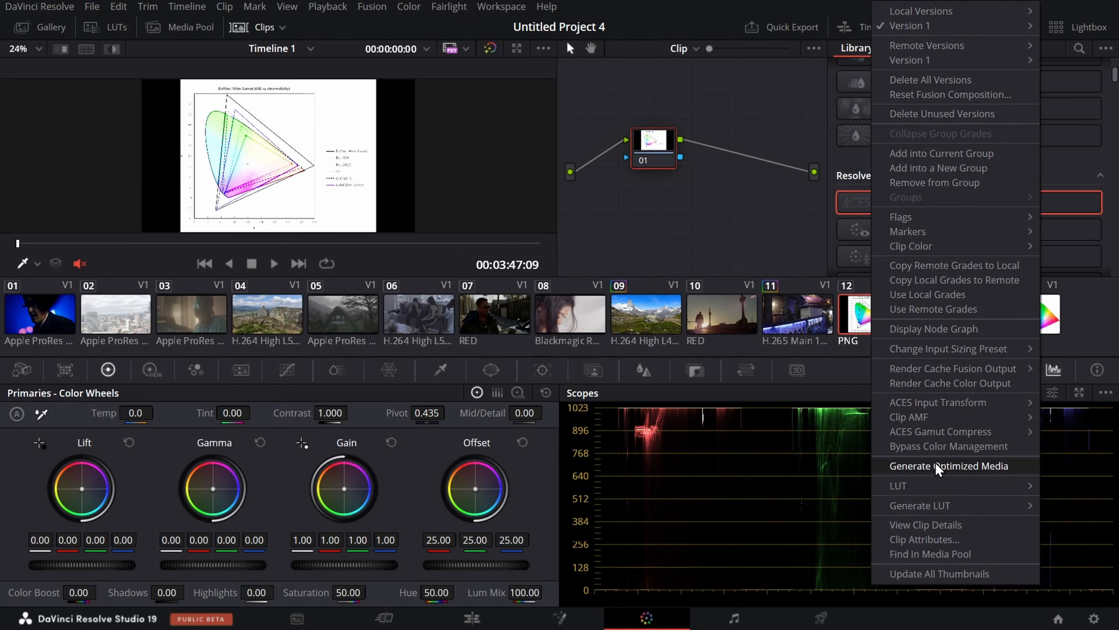
pyautogui.click(936, 446)
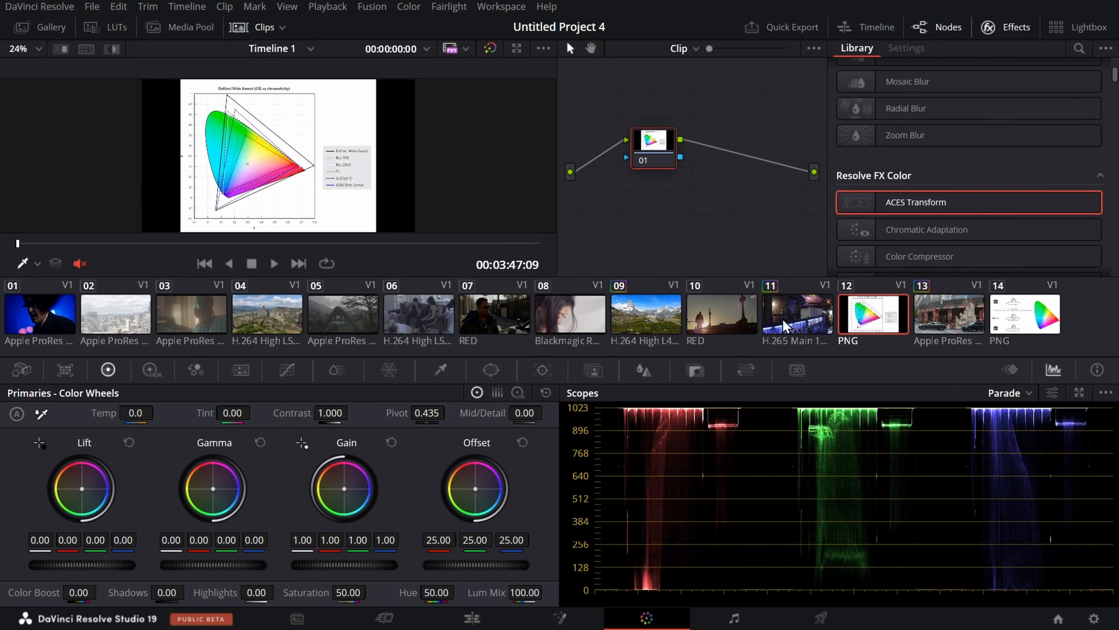
pyautogui.hotkey('alt', 'f')
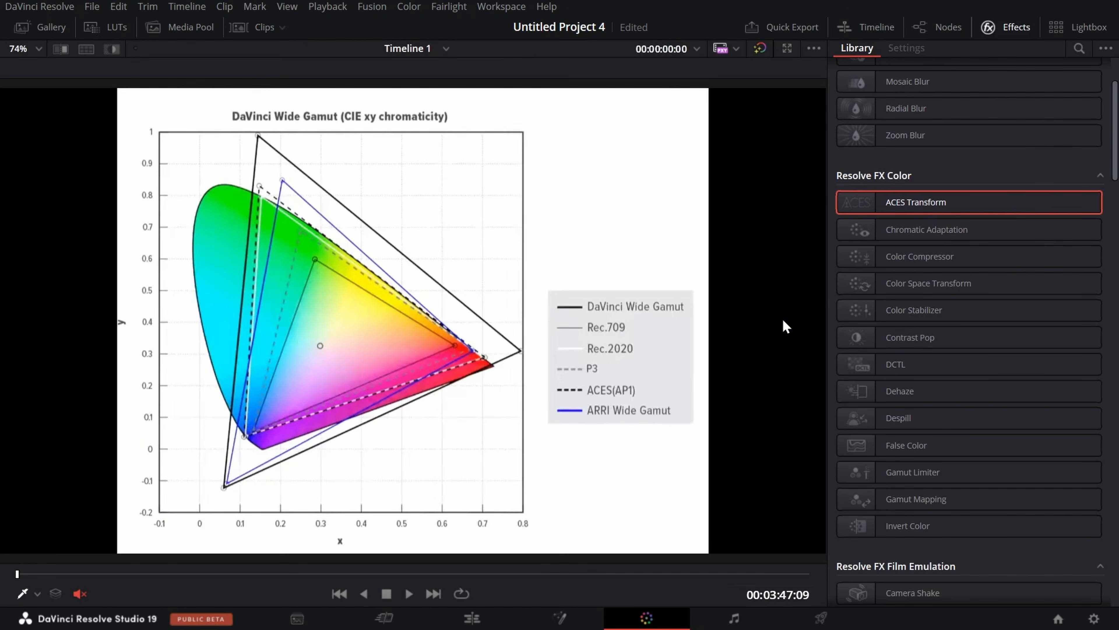
pyautogui.click(1027, 24)
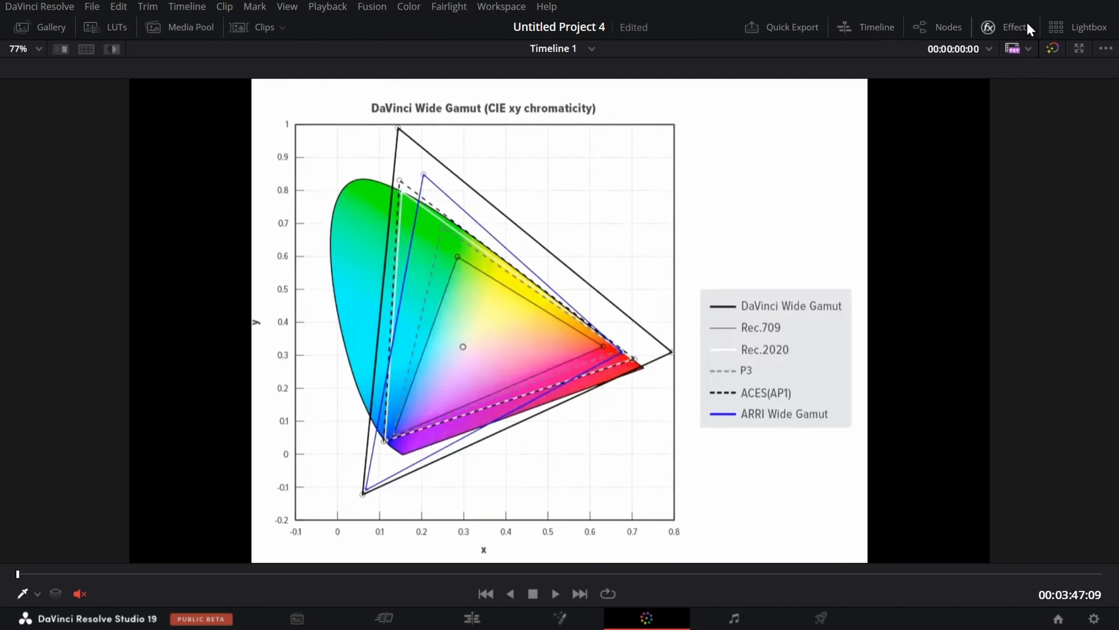
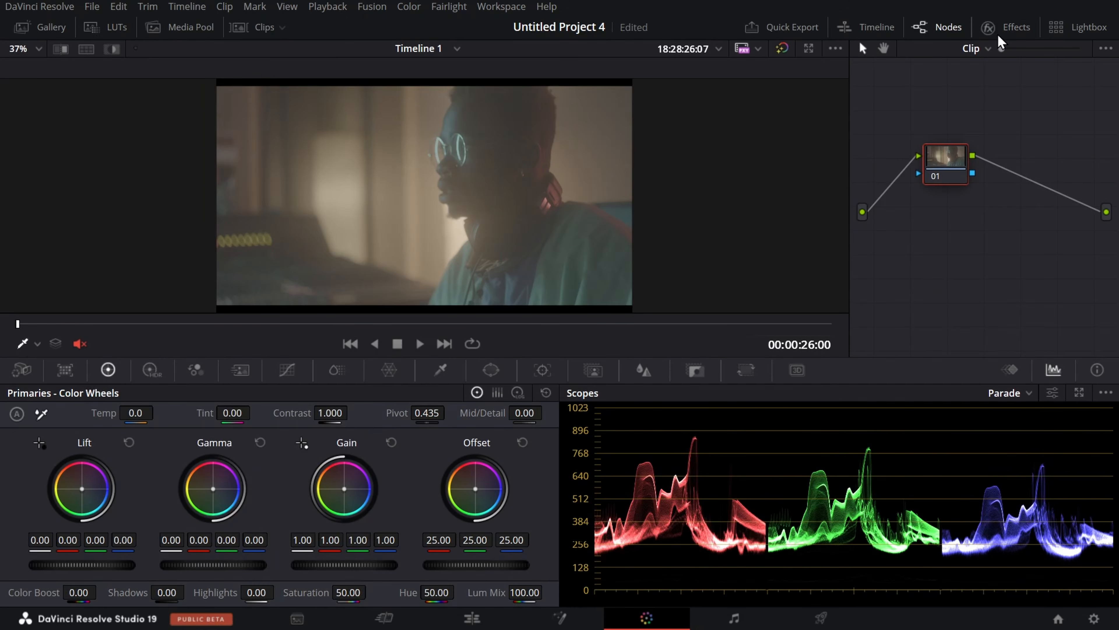
# Step: Apply a Color Space Transform effect to node 01 and set its input color space to Canon Cinema Gamut
pyautogui.click(999, 35)
pyautogui.moveTo(911, 293); pyautogui.dragTo(654, 164)
pyautogui.click(1036, 116)
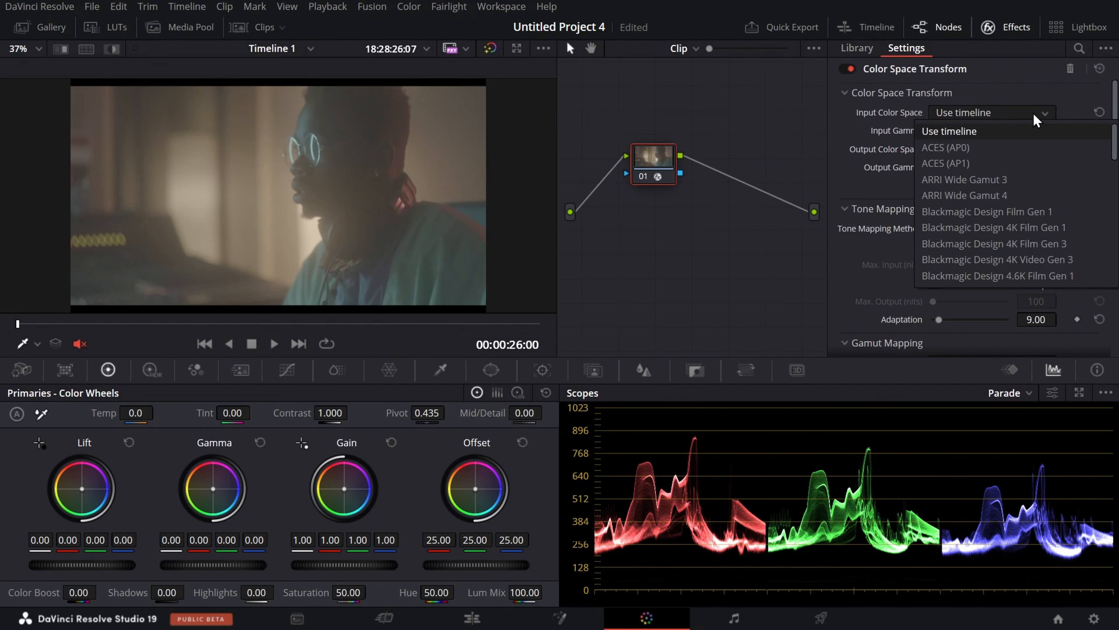
pyautogui.scroll(-3, 1031, 177)
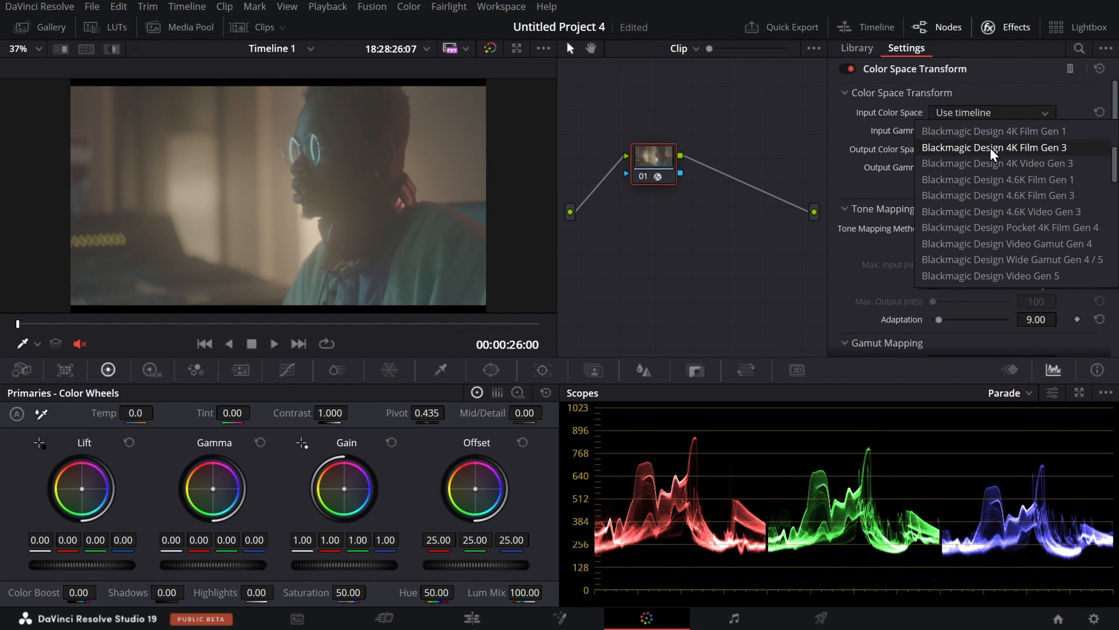
pyautogui.scroll(-3, 992, 154)
pyautogui.click(974, 147)
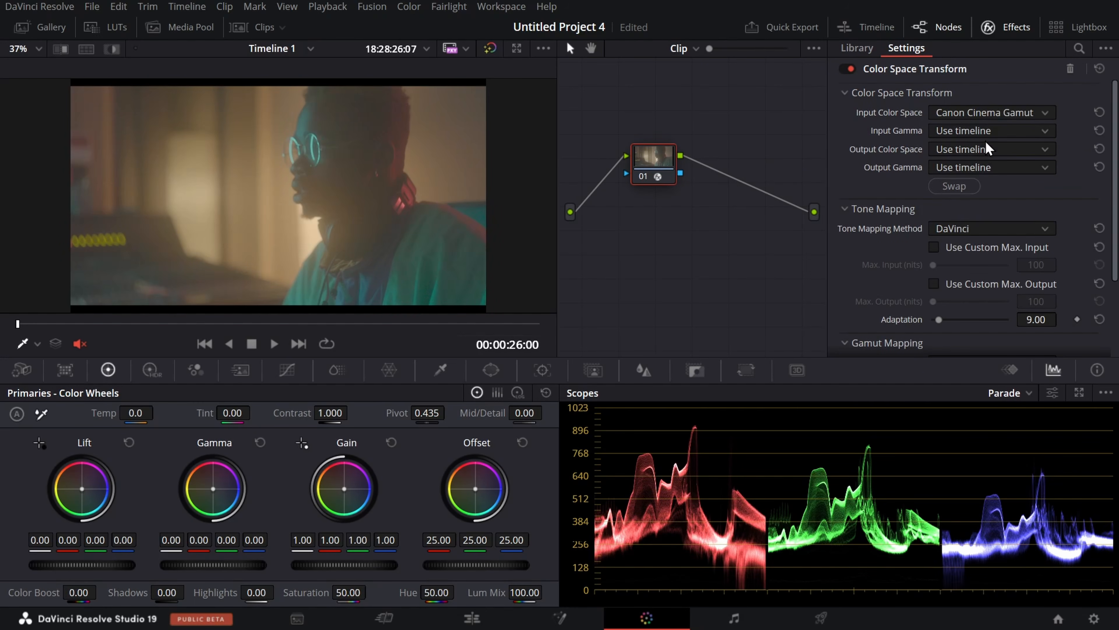
# Step: Examine the input color space and input gamma options available for Canon footage in the Color Space Transform
pyautogui.click(983, 130)
pyautogui.scroll(-5, 987, 185)
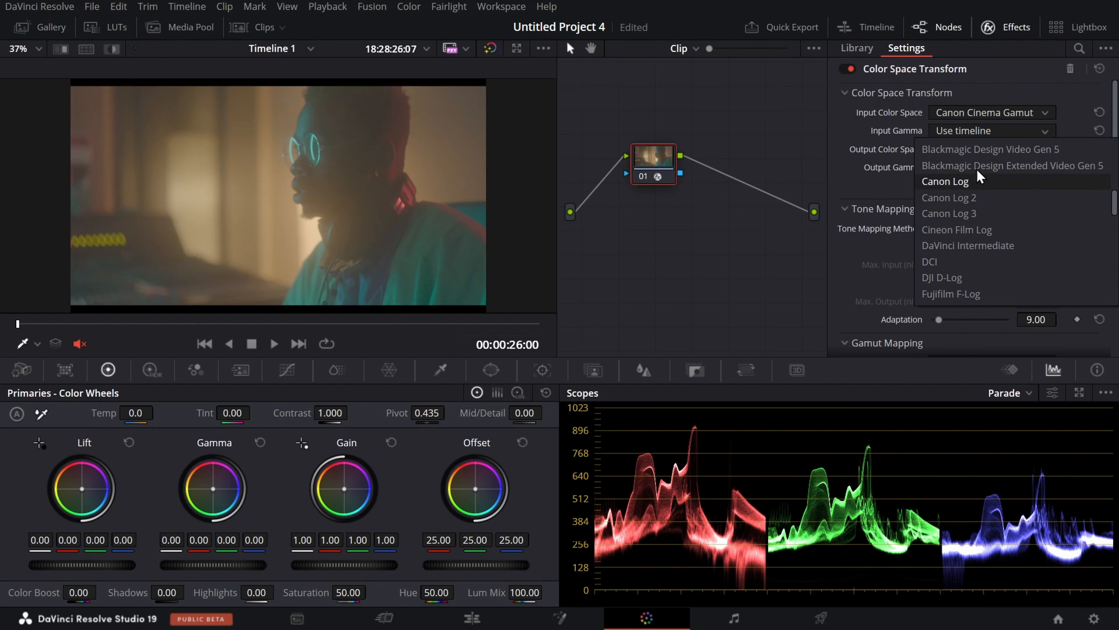
pyautogui.click(952, 112)
pyautogui.click(952, 113)
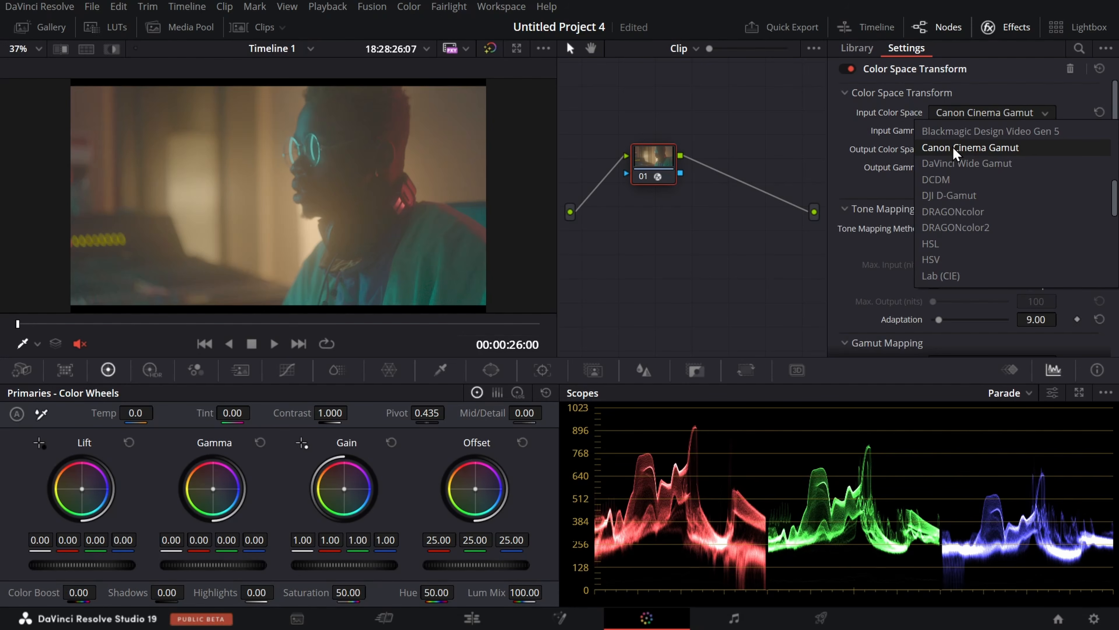
pyautogui.click(953, 147)
pyautogui.click(962, 132)
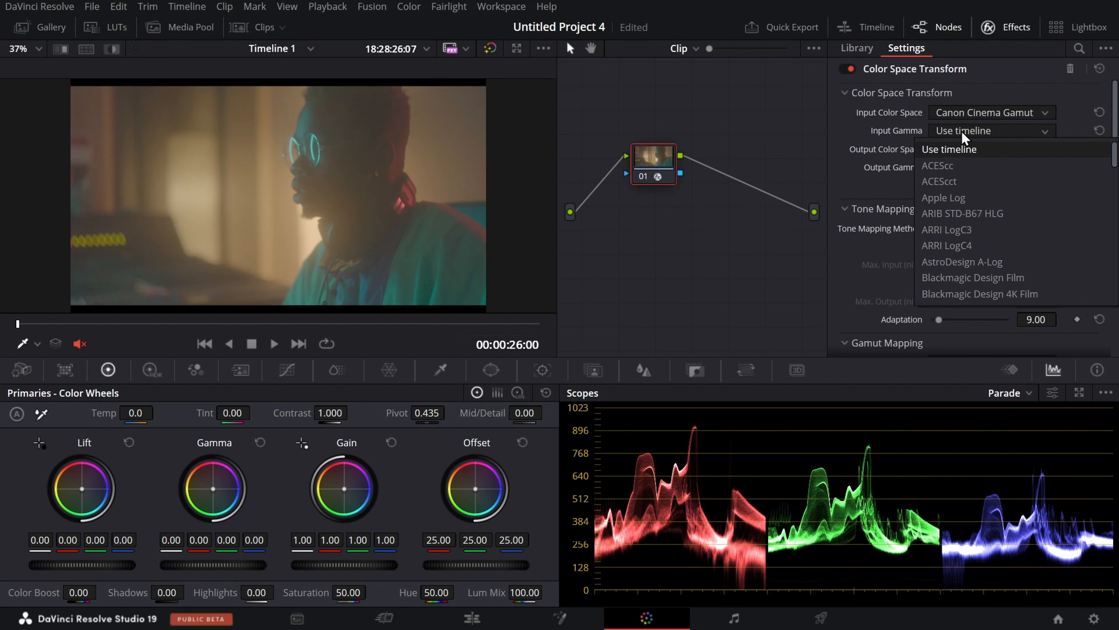
pyautogui.scroll(-3, 1012, 222)
pyautogui.scroll(-4, 1013, 229)
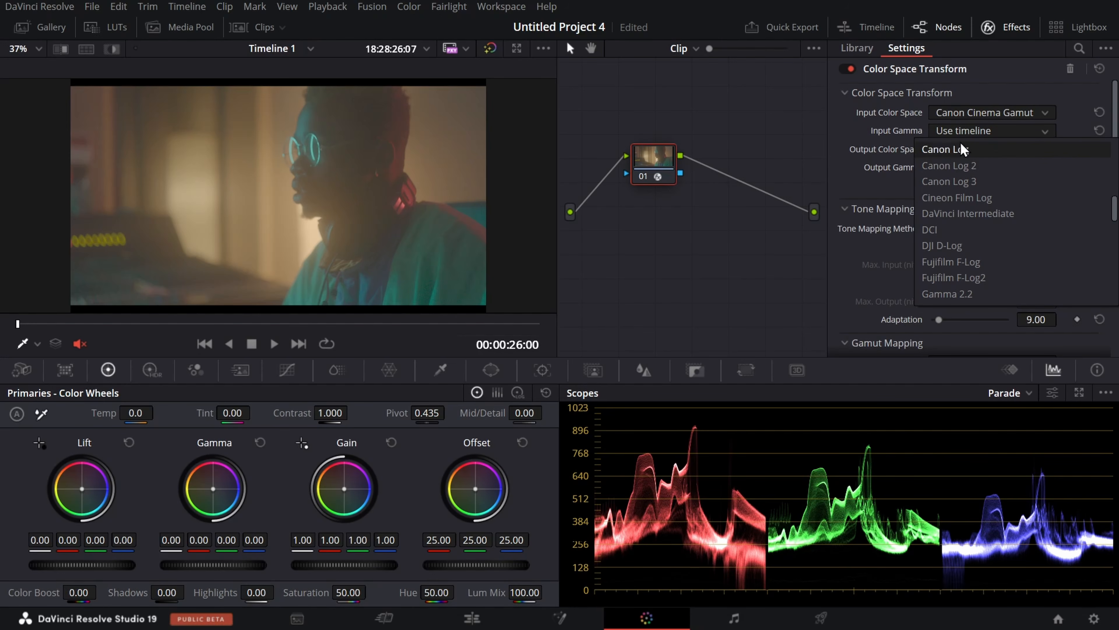
pyautogui.scroll(3, 962, 145)
pyautogui.scroll(-5, 968, 155)
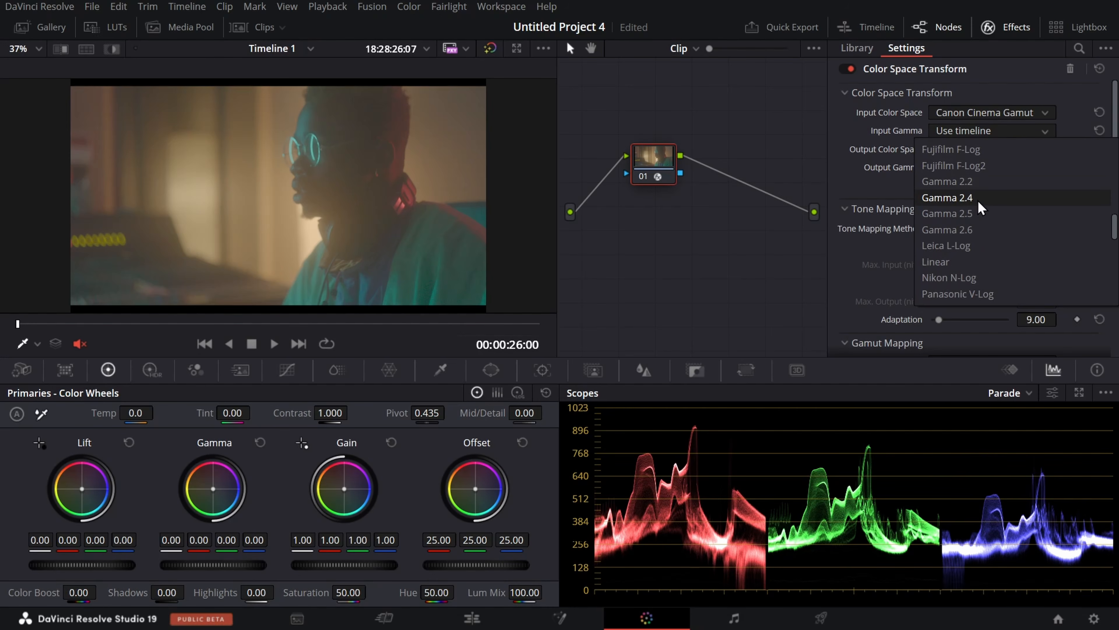
pyautogui.scroll(10, 979, 200)
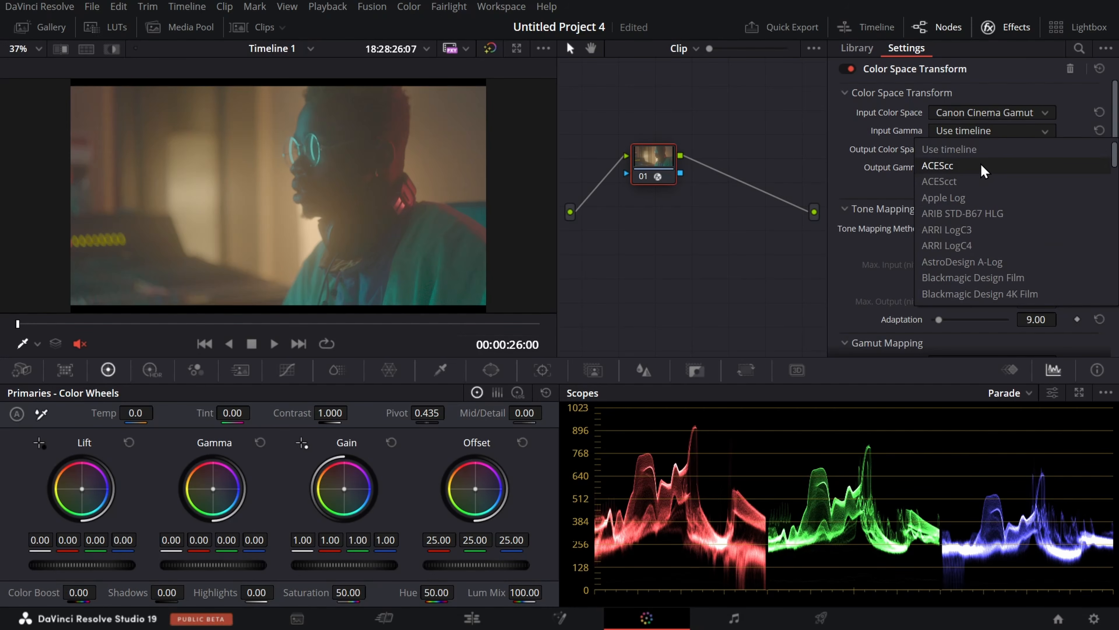
pyautogui.scroll(-6, 981, 166)
pyautogui.scroll(2, 994, 233)
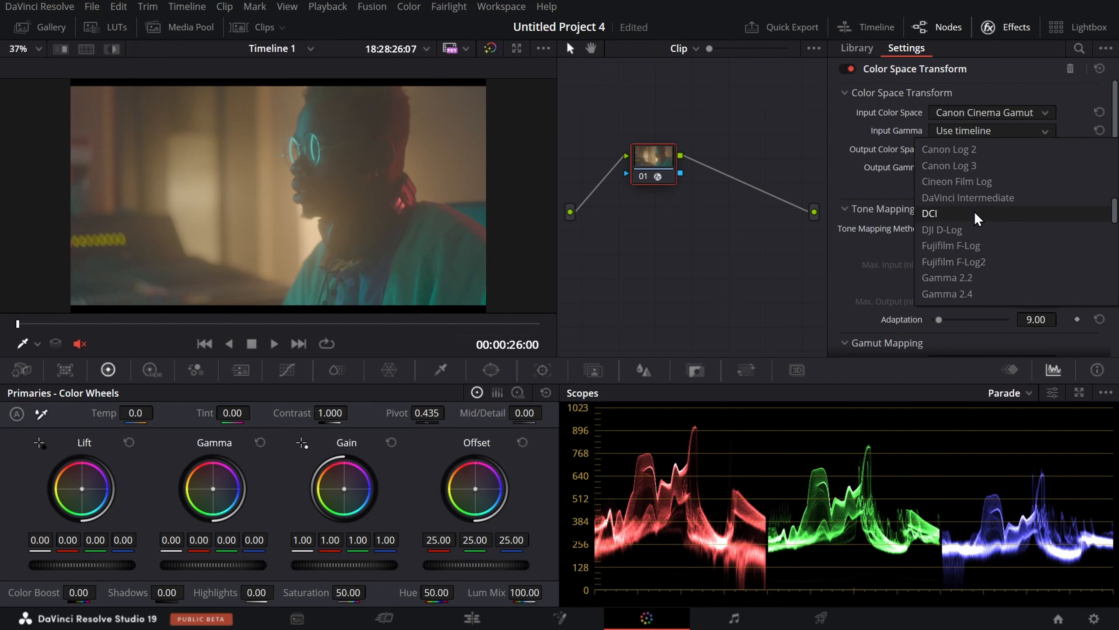
pyautogui.scroll(3, 975, 212)
pyautogui.scroll(-2, 974, 211)
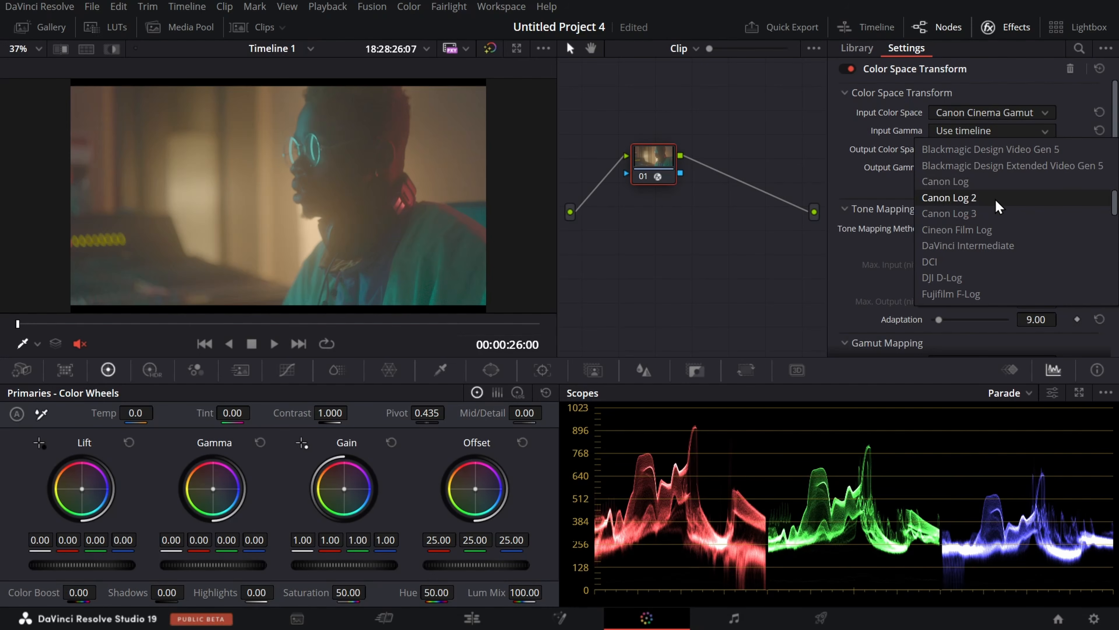
pyautogui.press('Escape')
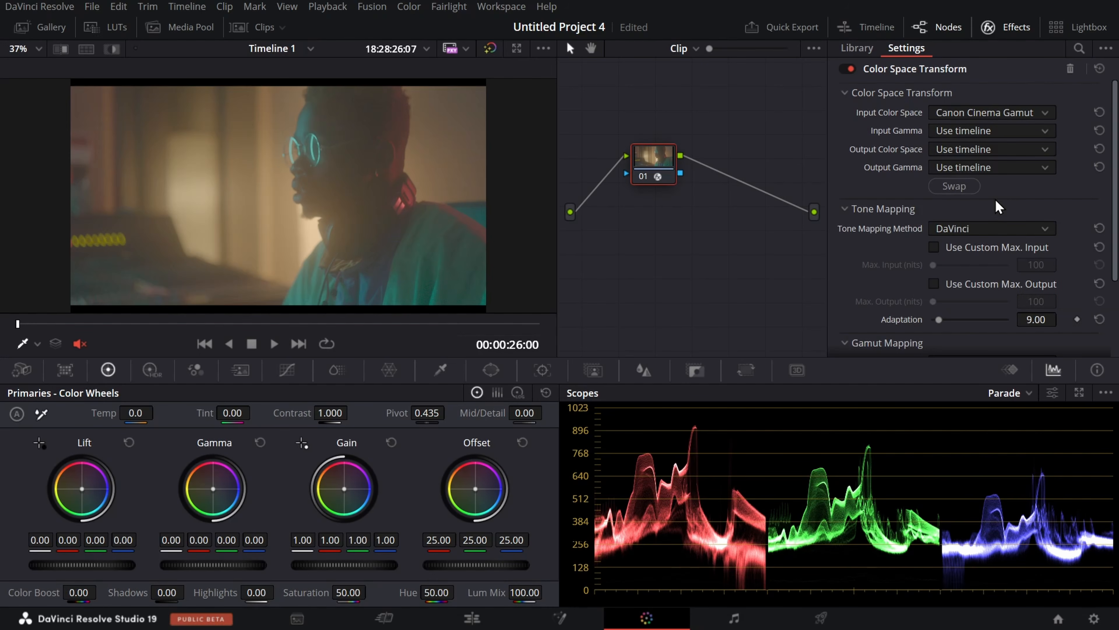
# Step: Set the Color Space Transform's input gamma to Canon Log 2
pyautogui.click(1005, 131)
pyautogui.scroll(-3, 993, 213)
pyautogui.scroll(-3, 993, 213)
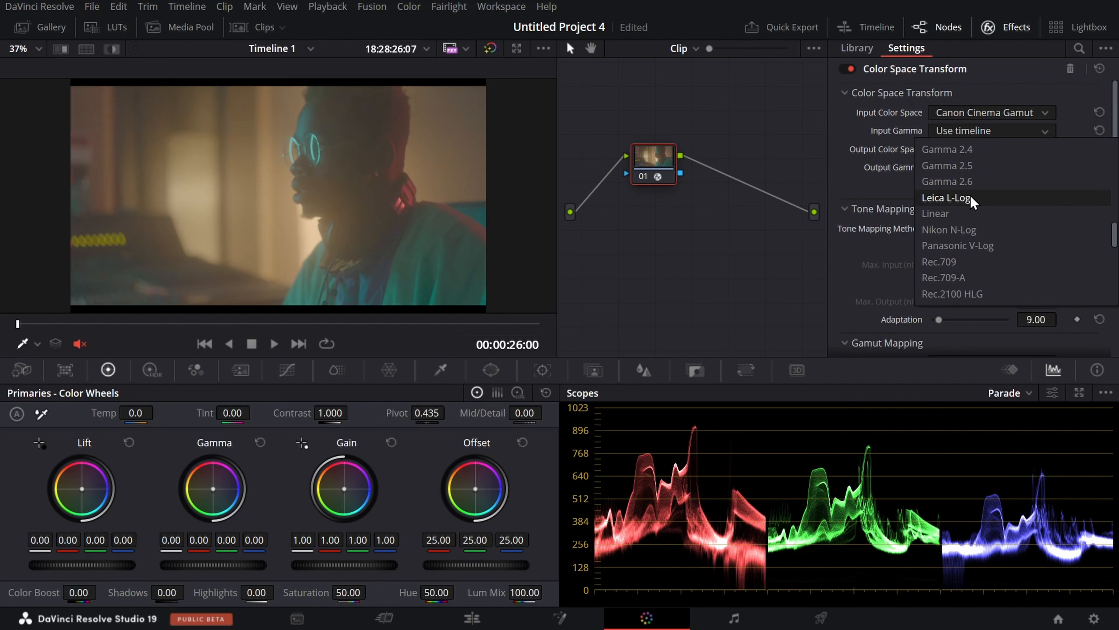
pyautogui.scroll(3, 988, 210)
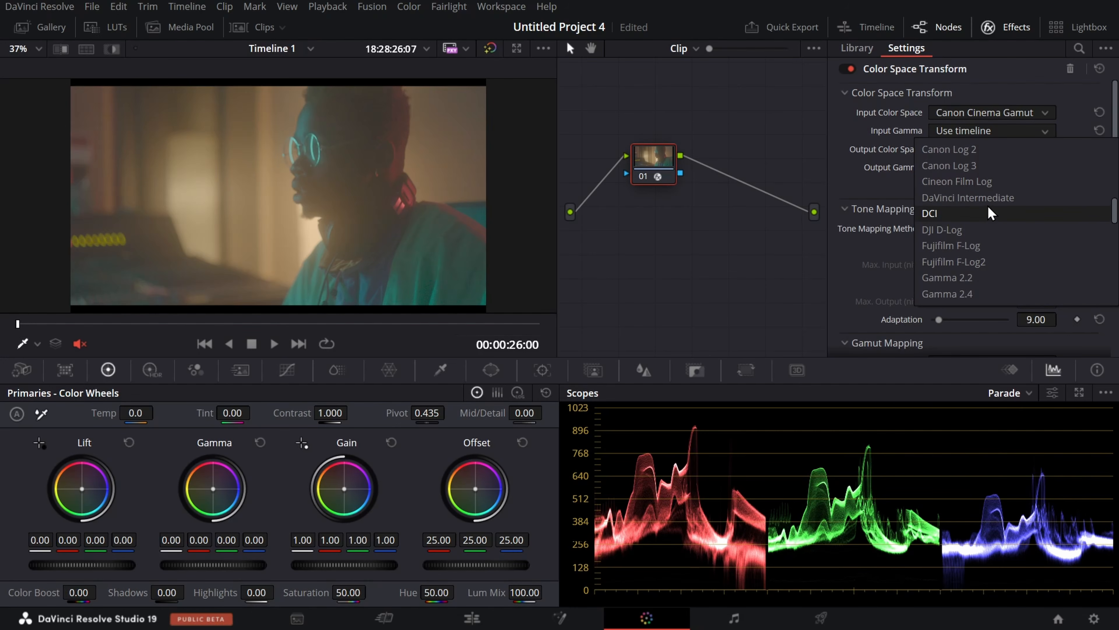
pyautogui.click(985, 152)
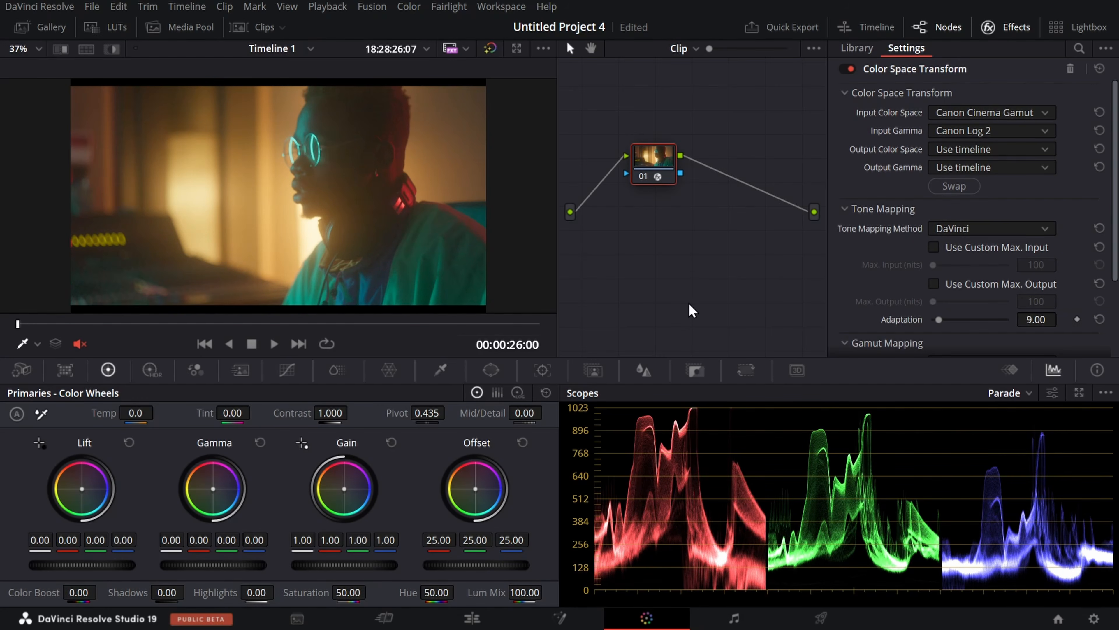
# Step: Set the Color Space Transform's output color space to Rec.709
pyautogui.click(957, 152)
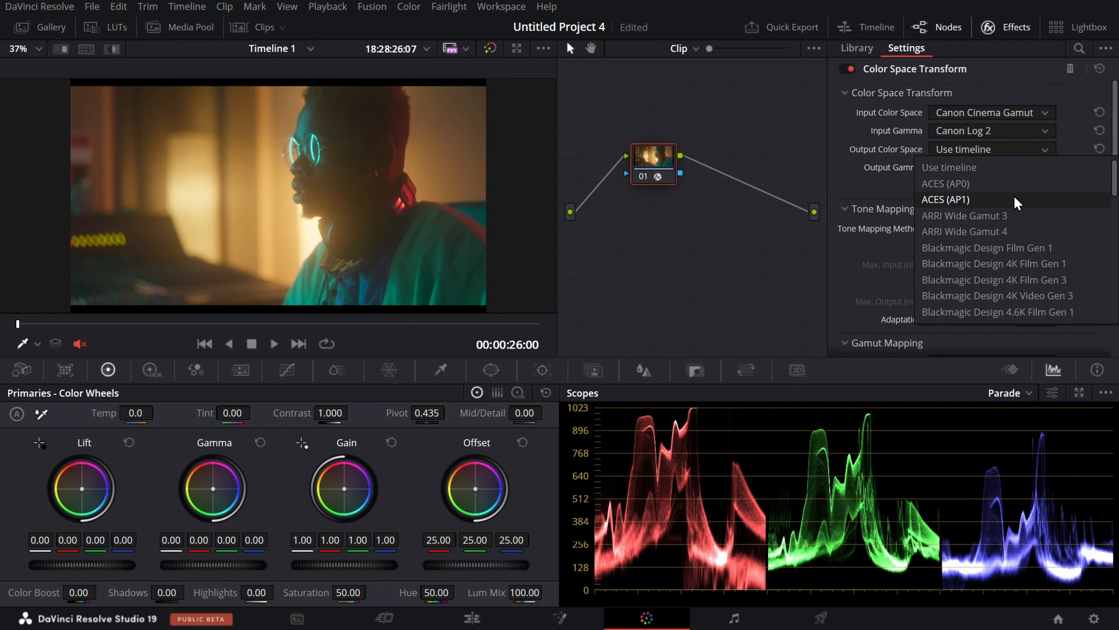
pyautogui.scroll(-3, 1024, 249)
pyautogui.scroll(-3, 1025, 249)
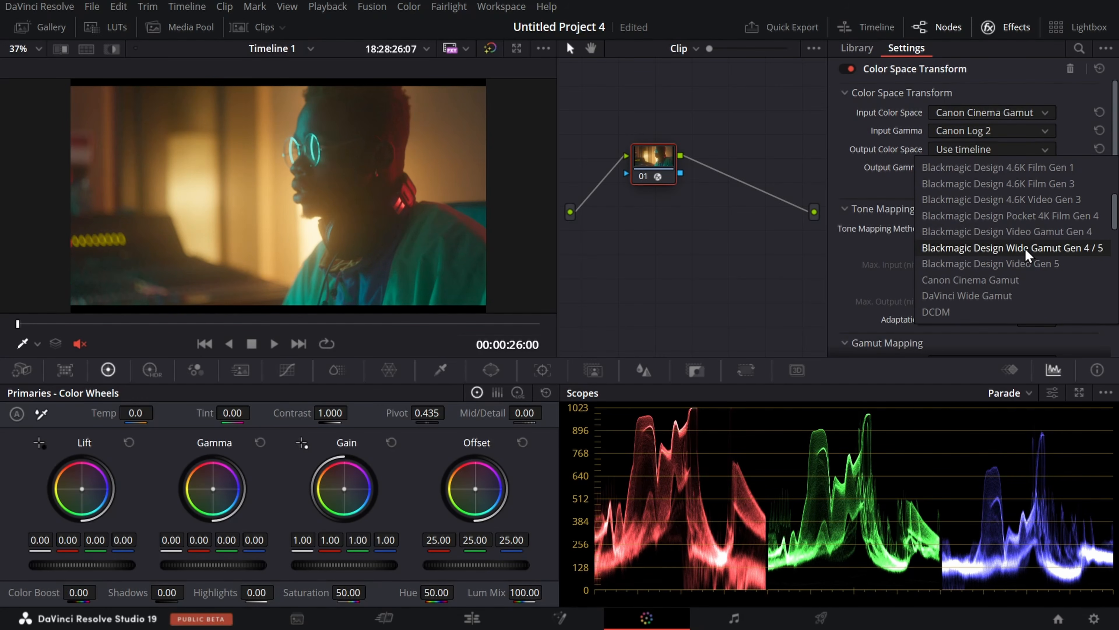
pyautogui.scroll(-5, 1025, 249)
pyautogui.scroll(-3, 947, 248)
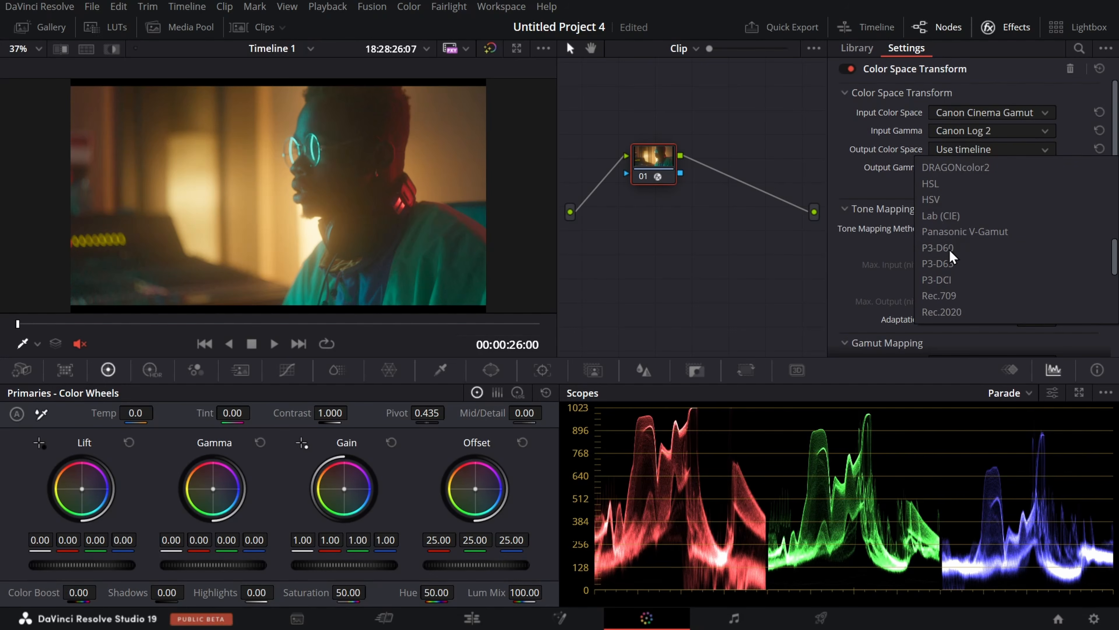
pyautogui.click(941, 295)
# Step: Set the output gamma to Rec.709 with Luminance Mapping for tone mapping and Saturation Compression for gamut mapping, and hide the effect settings
pyautogui.click(972, 172)
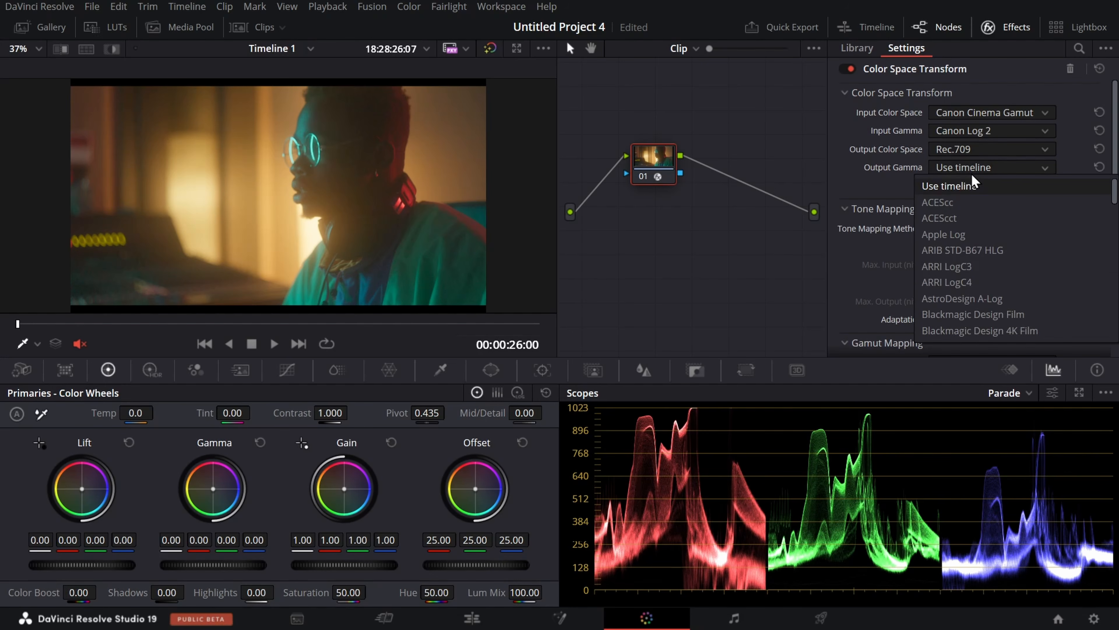
pyautogui.scroll(-5, 972, 185)
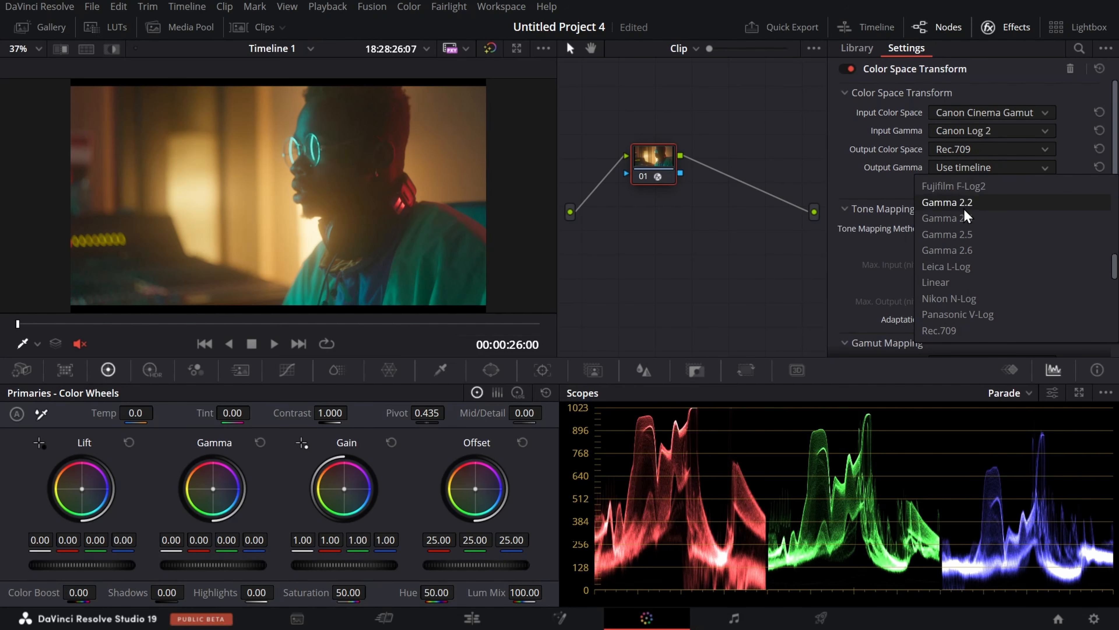
pyautogui.click(956, 332)
pyautogui.scroll(-3, 939, 230)
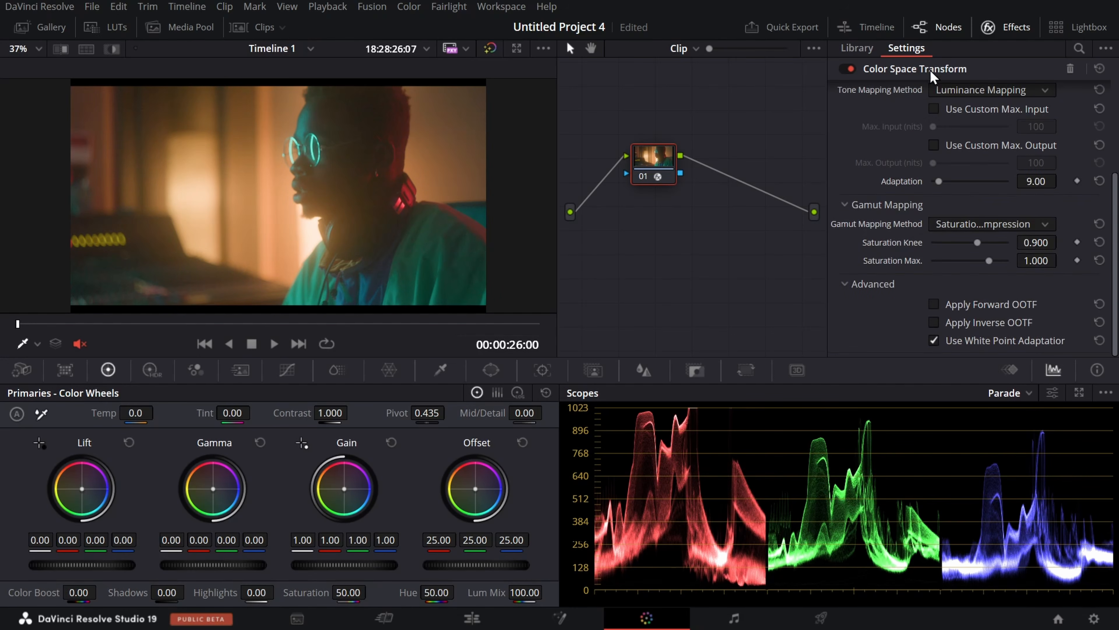
pyautogui.click(987, 27)
# Step: Position the Color Space Transform node near the graph's input and add three serial nodes after it
pyautogui.moveTo(712, 165)
pyautogui.mouseDown()
pyautogui.moveTo(715, 203)
pyautogui.moveTo(716, 177)
pyautogui.mouseUp()
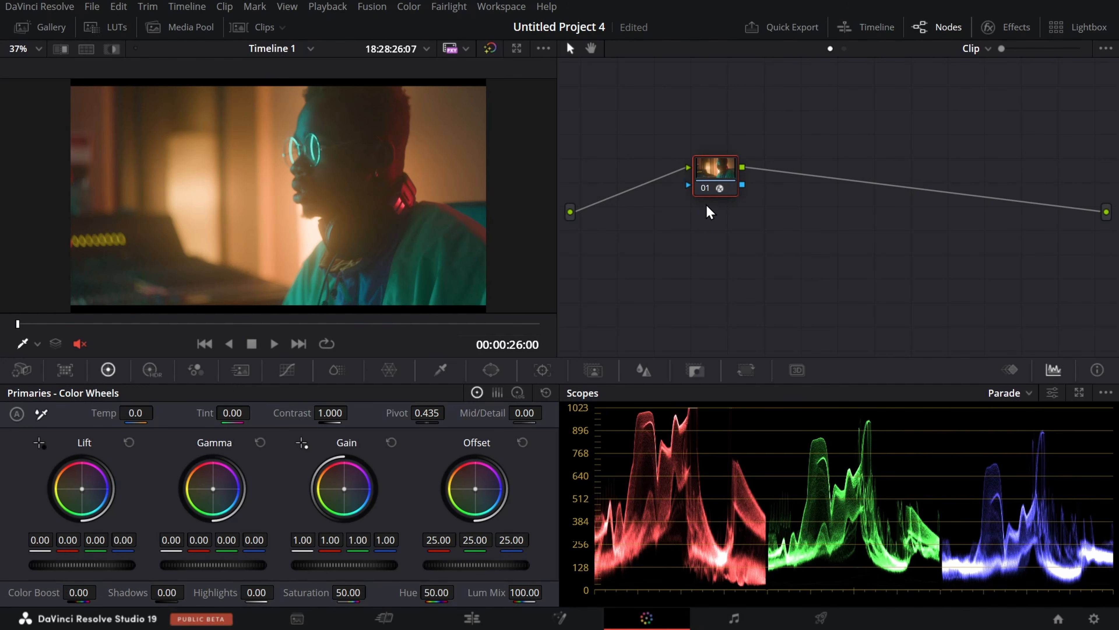
pyautogui.moveTo(710, 178); pyautogui.dragTo(632, 164)
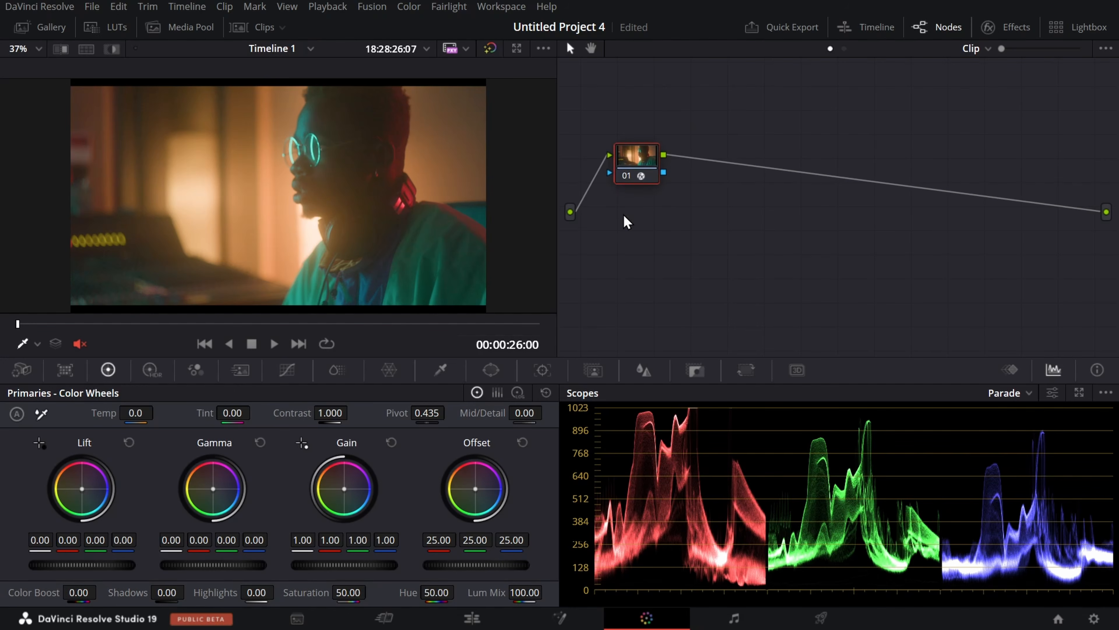
pyautogui.hotkey('alt', 's')
pyautogui.hotkey('alt', 's')
pyautogui.hotkey('alt', 's')
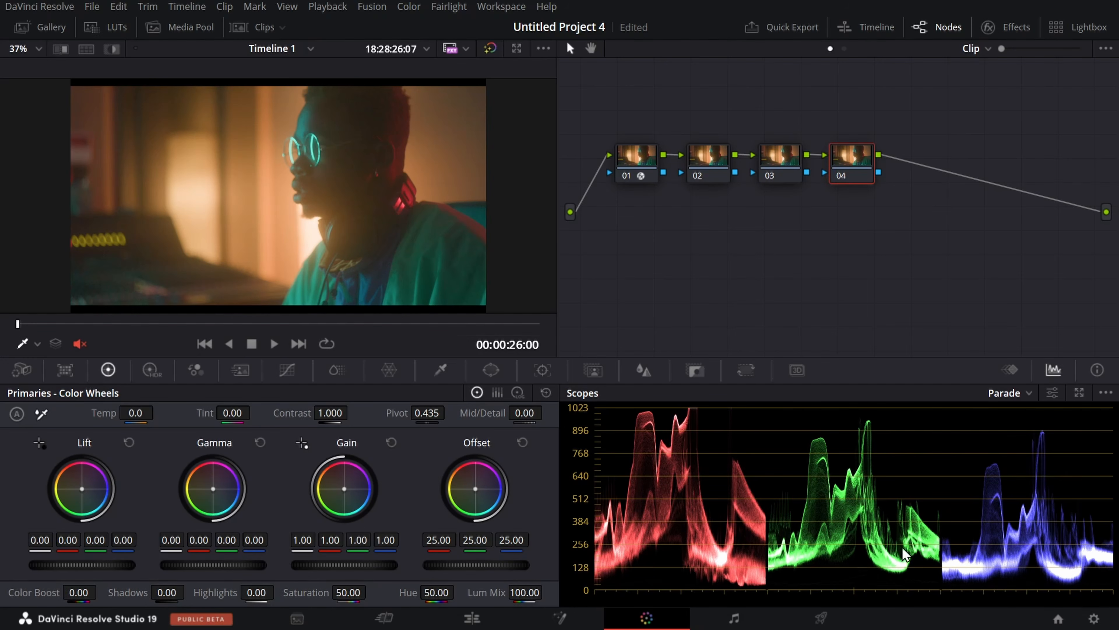
# Step: Delete serial nodes 02, 03 and 04, leaving only the Color Space Transform node in the graph
pyautogui.click(628, 164)
pyautogui.moveTo(629, 164)
pyautogui.mouseDown()
pyautogui.moveTo(631, 195)
pyautogui.moveTo(630, 154)
pyautogui.mouseUp()
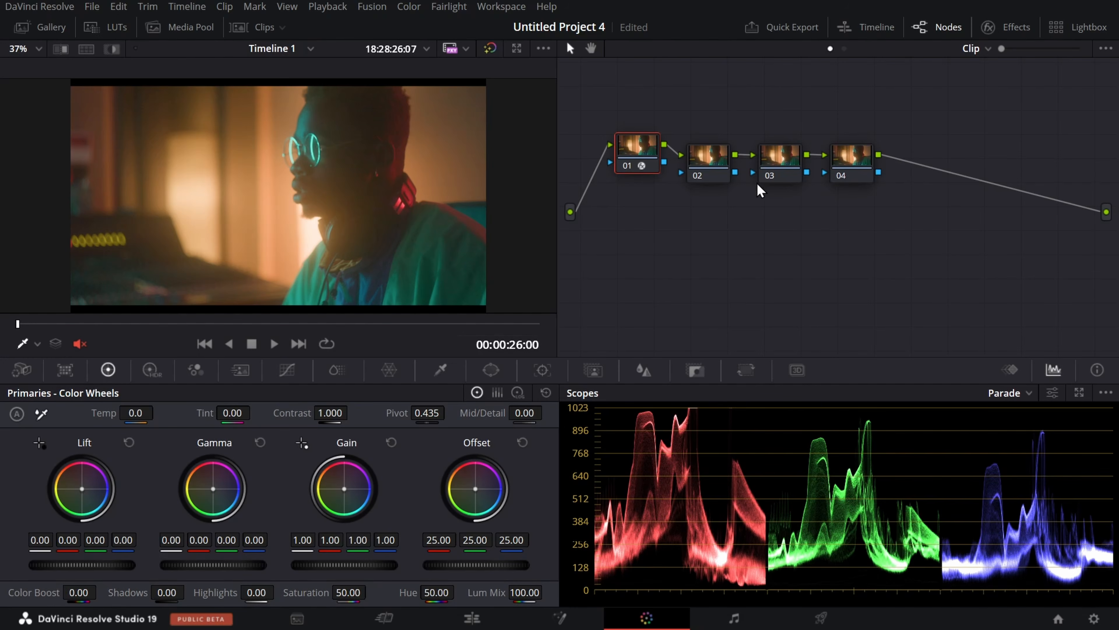
pyautogui.moveTo(869, 203); pyautogui.dragTo(708, 154)
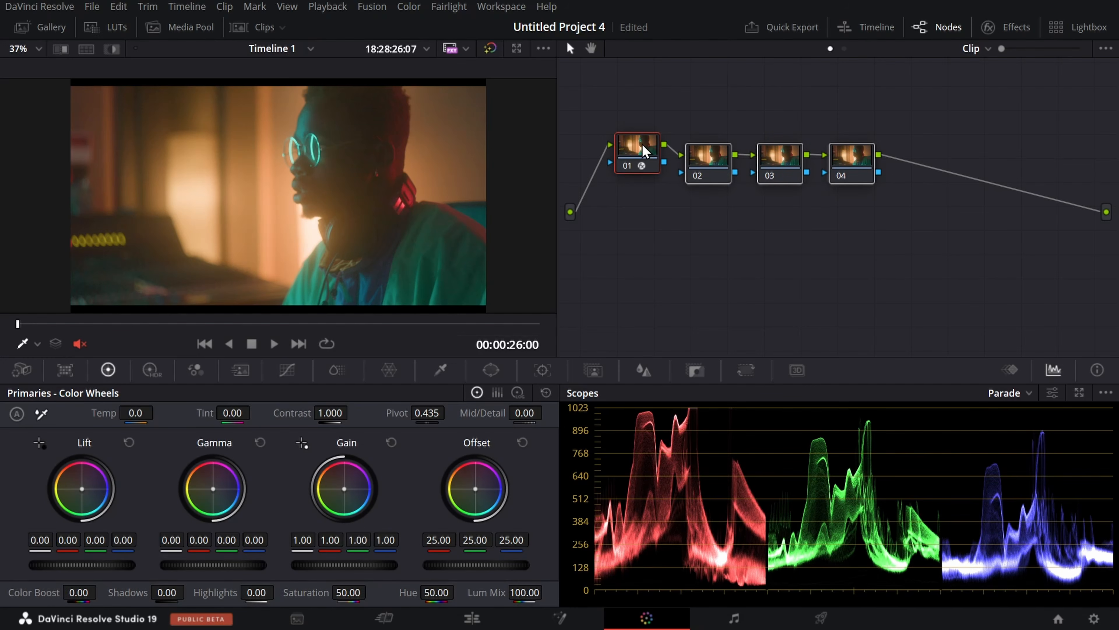
pyautogui.press('Delete')
# Step: Move the Color Space Transform node near the graph's output and insert three serial nodes before it
pyautogui.moveTo(642, 143); pyautogui.dragTo(937, 183)
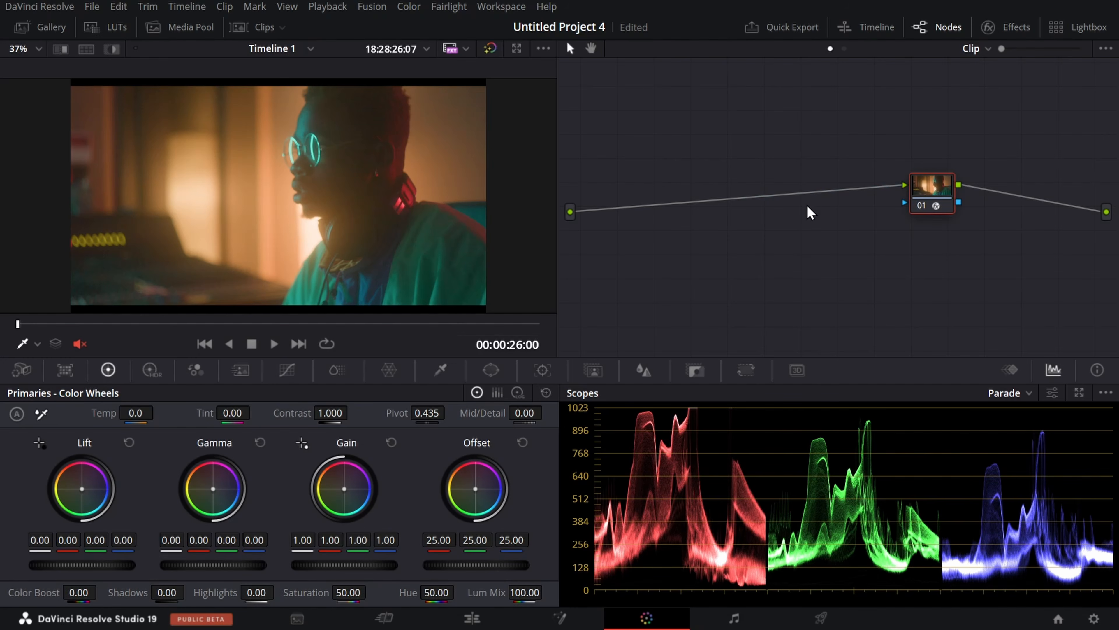
pyautogui.hotkey('shift', 's')
pyautogui.hotkey('shift', 's')
pyautogui.hotkey('shift', 's')
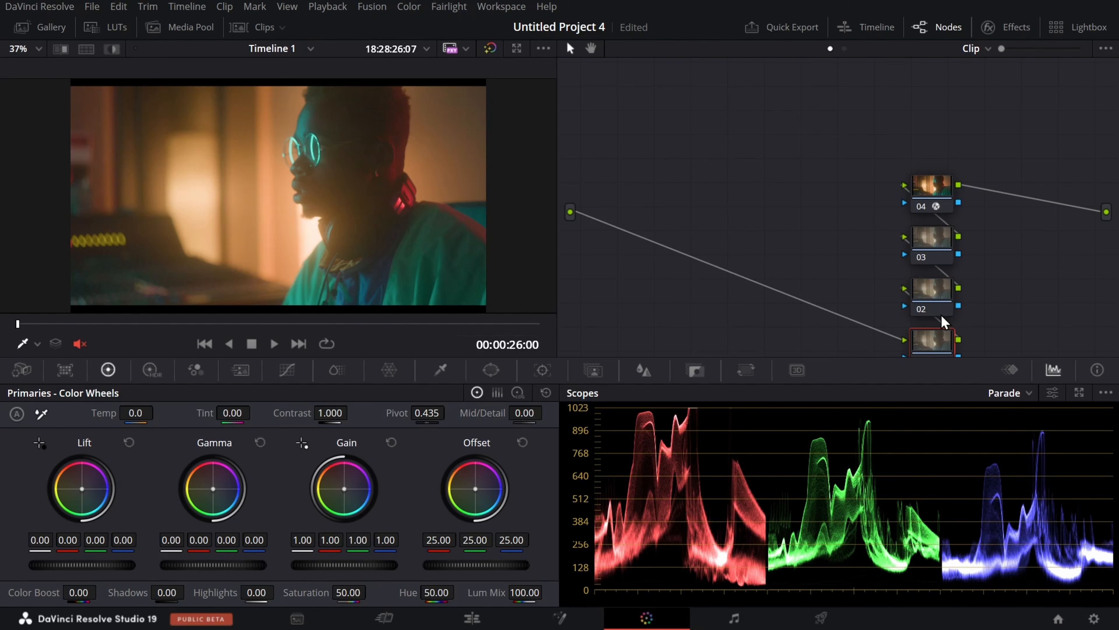
# Step: Spread the four nodes out in a row from 01 to 04, ending with the Color Space Transform node
pyautogui.moveTo(911, 334); pyautogui.dragTo(669, 179)
pyautogui.moveTo(946, 277); pyautogui.dragTo(836, 207)
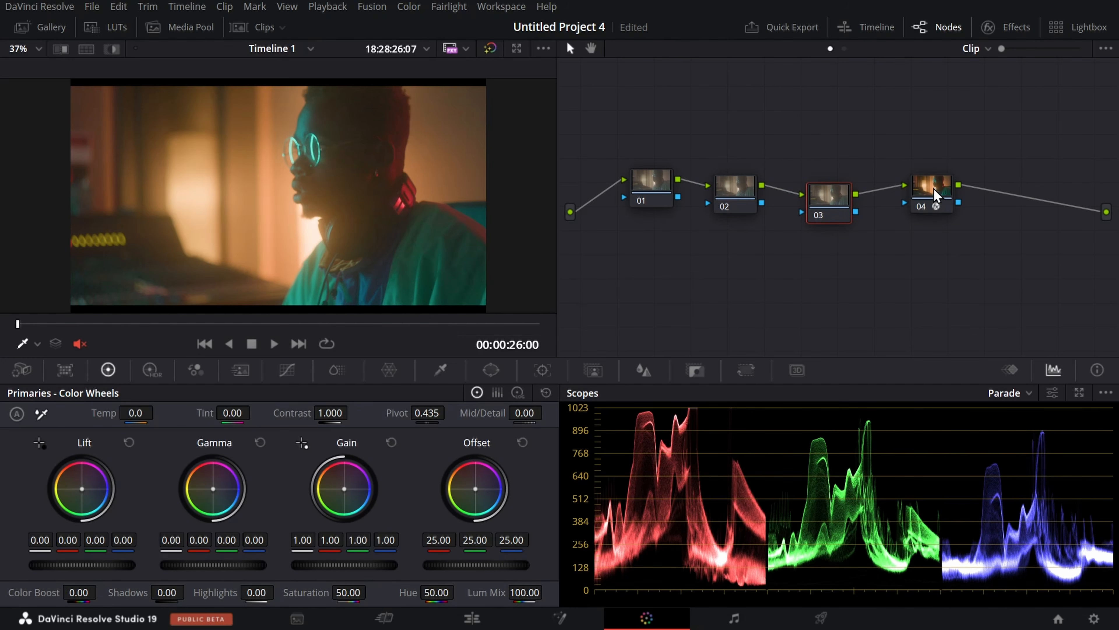
pyautogui.moveTo(934, 188); pyautogui.dragTo(907, 178)
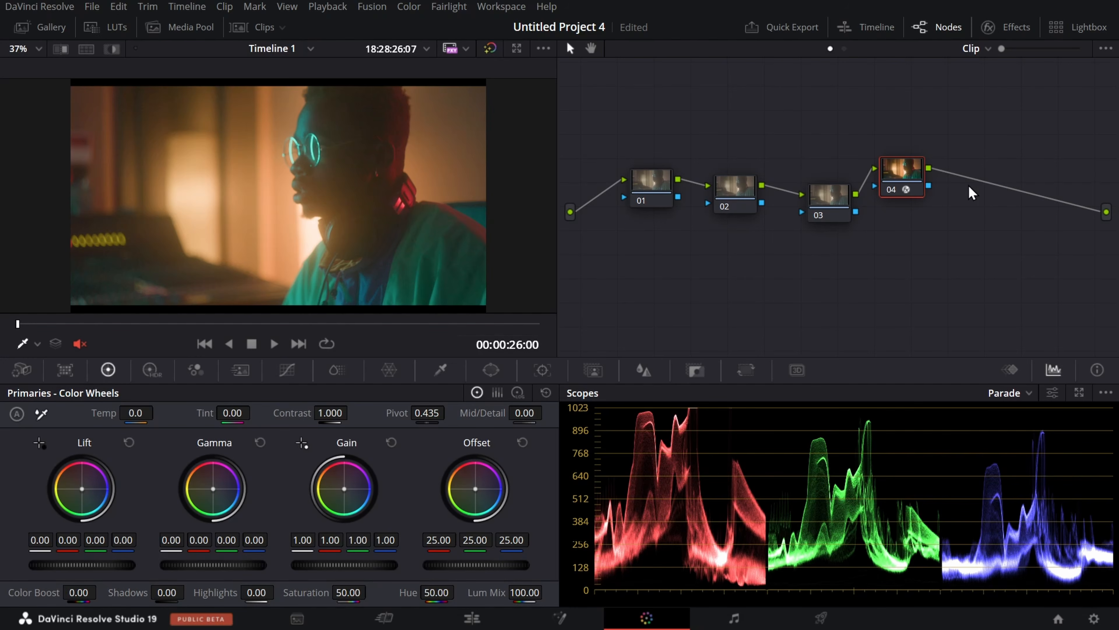
pyautogui.moveTo(900, 181); pyautogui.dragTo(938, 219)
# Step: Show the custom curves and compare the histograms of node 01 and the Color Space Transform node 04
pyautogui.click(668, 183)
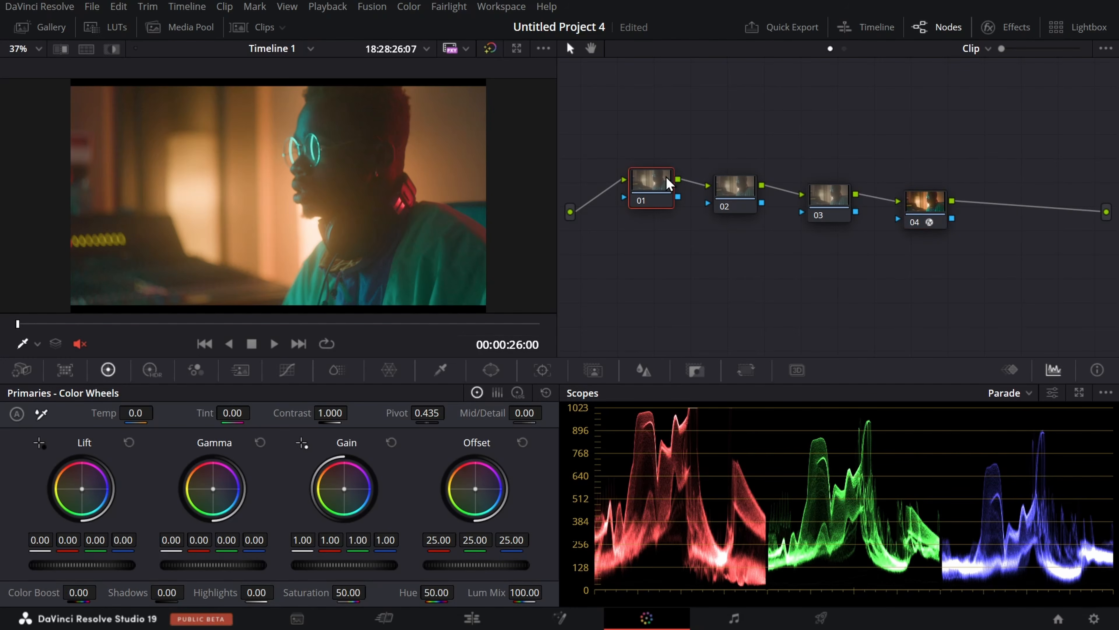
pyautogui.click(925, 200)
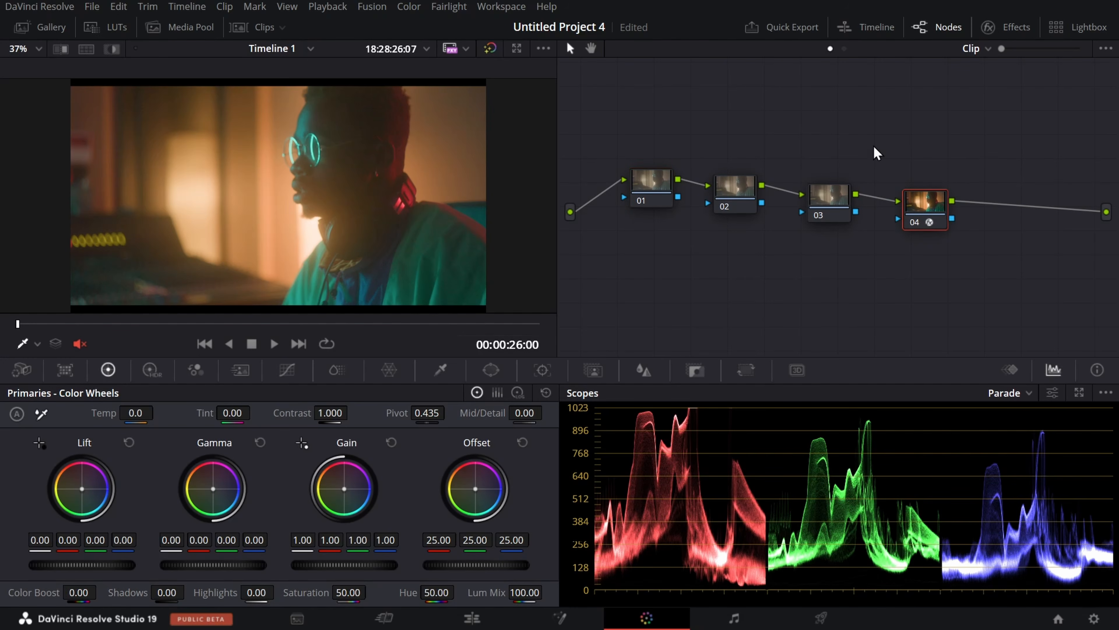
pyautogui.click(286, 369)
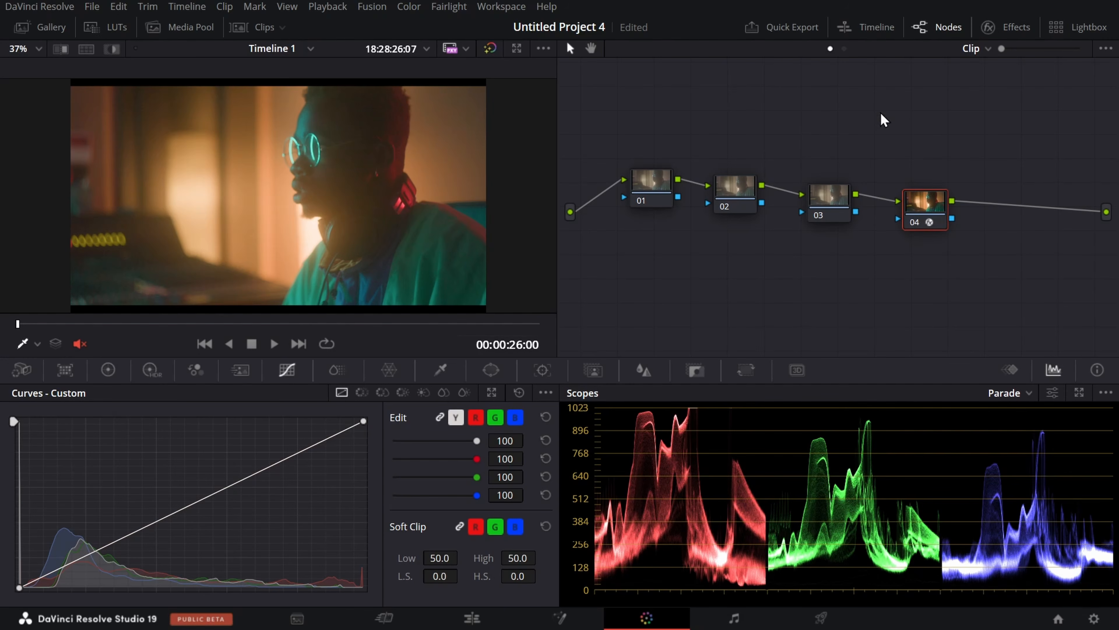
pyautogui.click(661, 209)
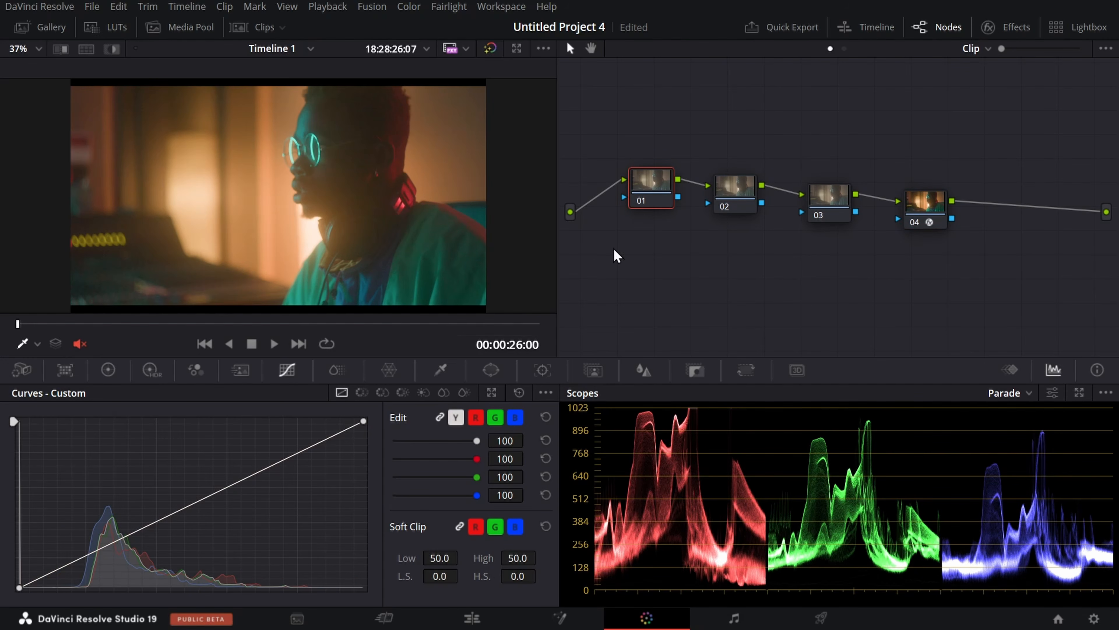
pyautogui.click(931, 212)
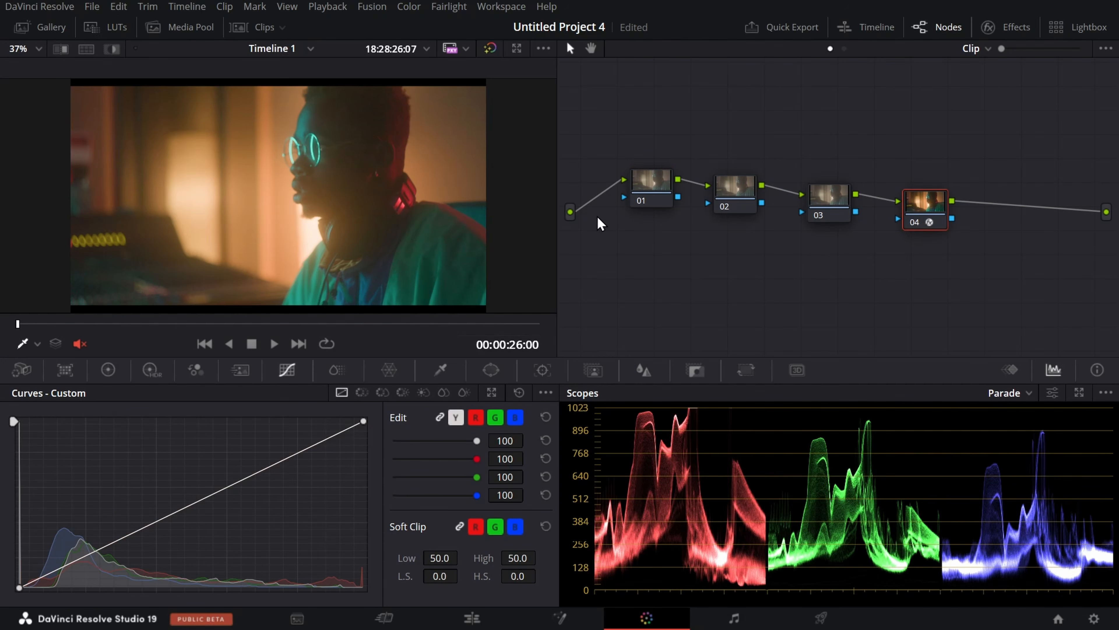
# Step: Recheck the histogram of node 01 against that of the Color Space Transform node 04
pyautogui.click(651, 196)
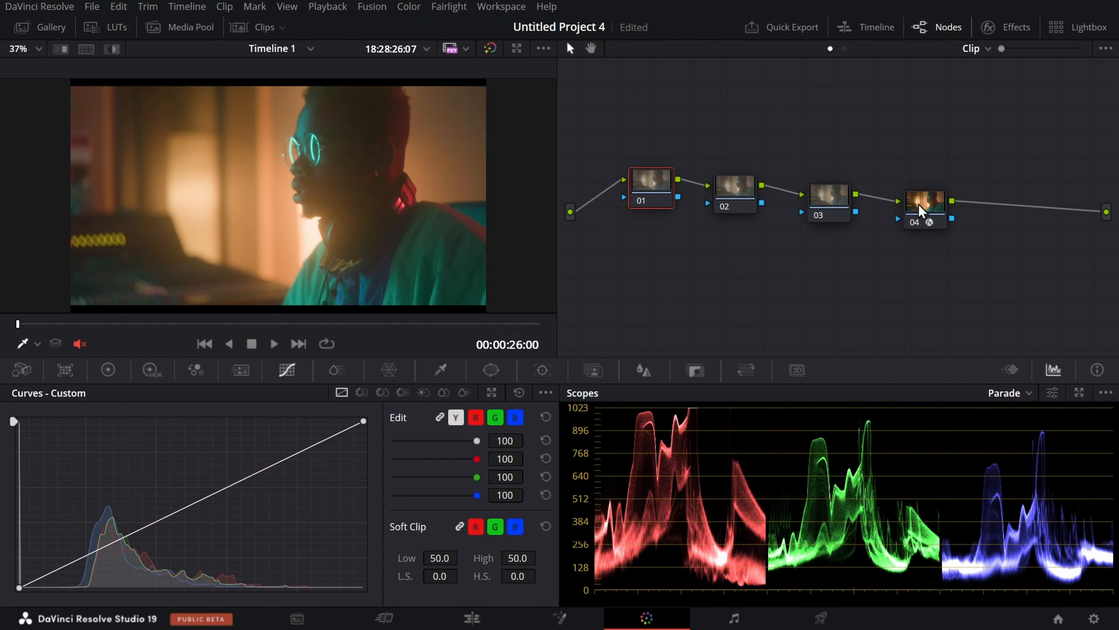
pyautogui.click(937, 208)
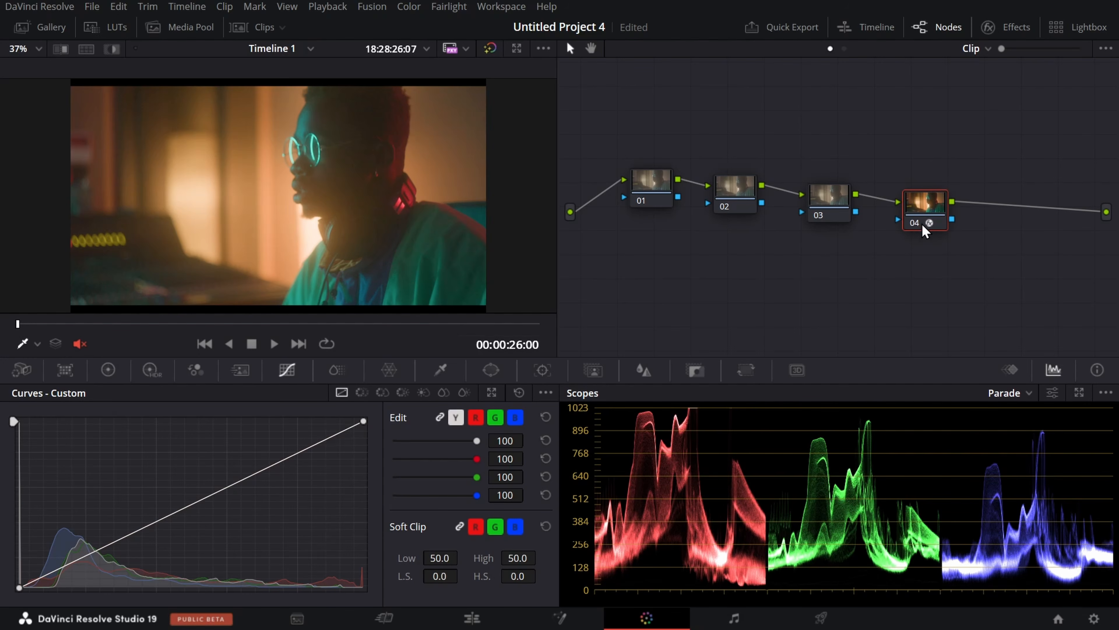
# Step: Delete serial nodes 01, 02 and 03 and move the remaining Color Space Transform node to the middle of the graph
pyautogui.moveTo(924, 223); pyautogui.dragTo(896, 126)
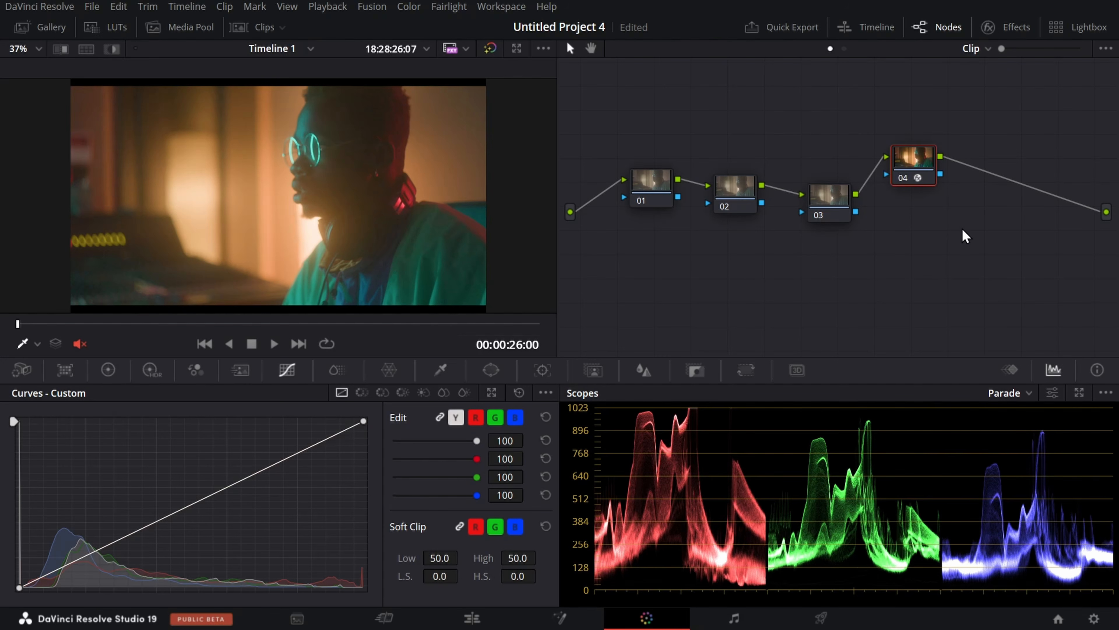
pyautogui.moveTo(843, 263); pyautogui.dragTo(649, 153)
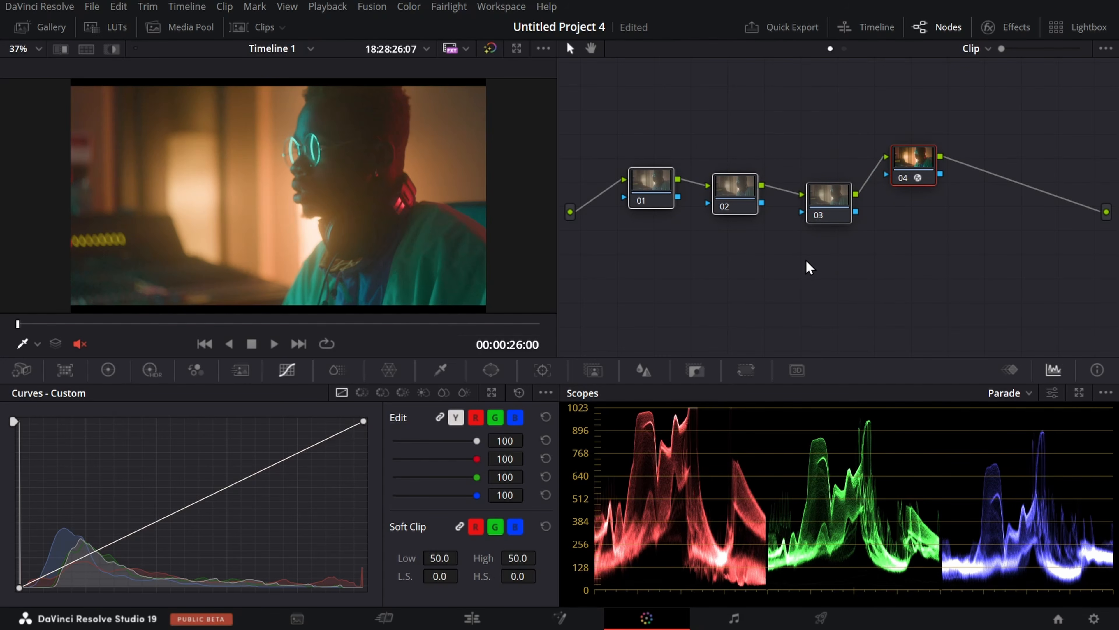
pyautogui.press('Delete')
pyautogui.moveTo(911, 184); pyautogui.dragTo(770, 200)
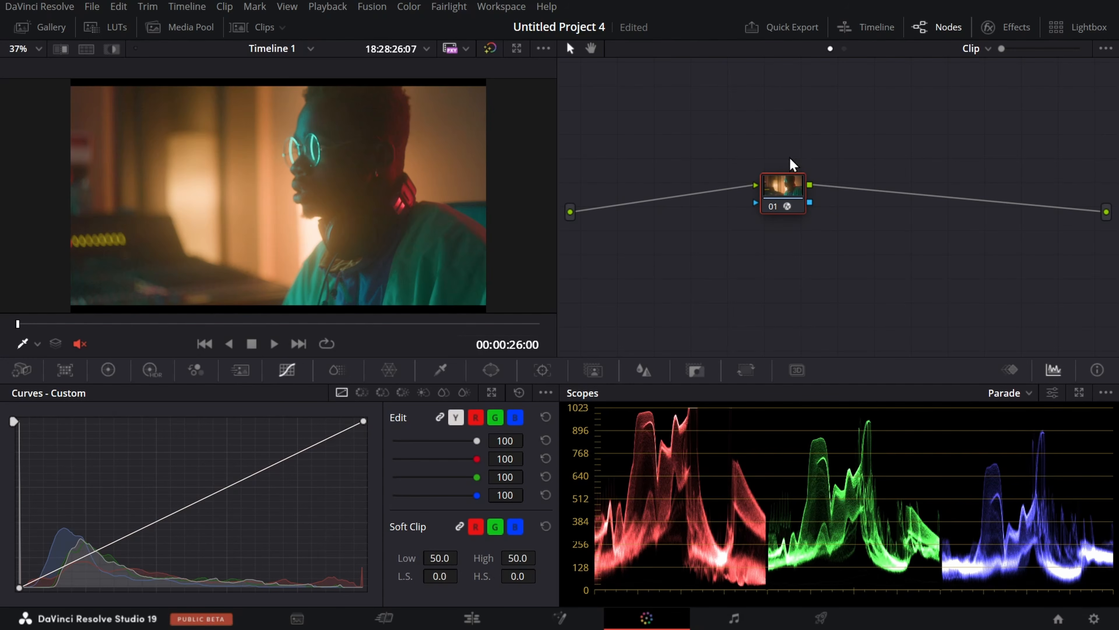
# Step: Set the Color Space Transform's output color space to DaVinci Wide Gamut and its output gamma to DaVinci Intermediate
pyautogui.click(1009, 27)
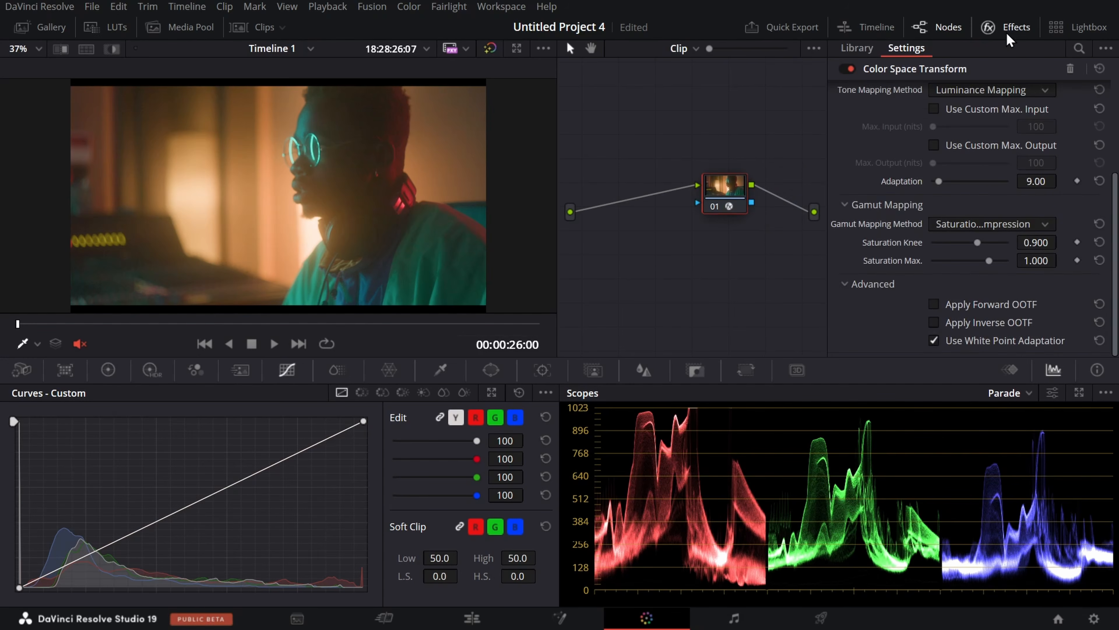
pyautogui.scroll(3, 967, 165)
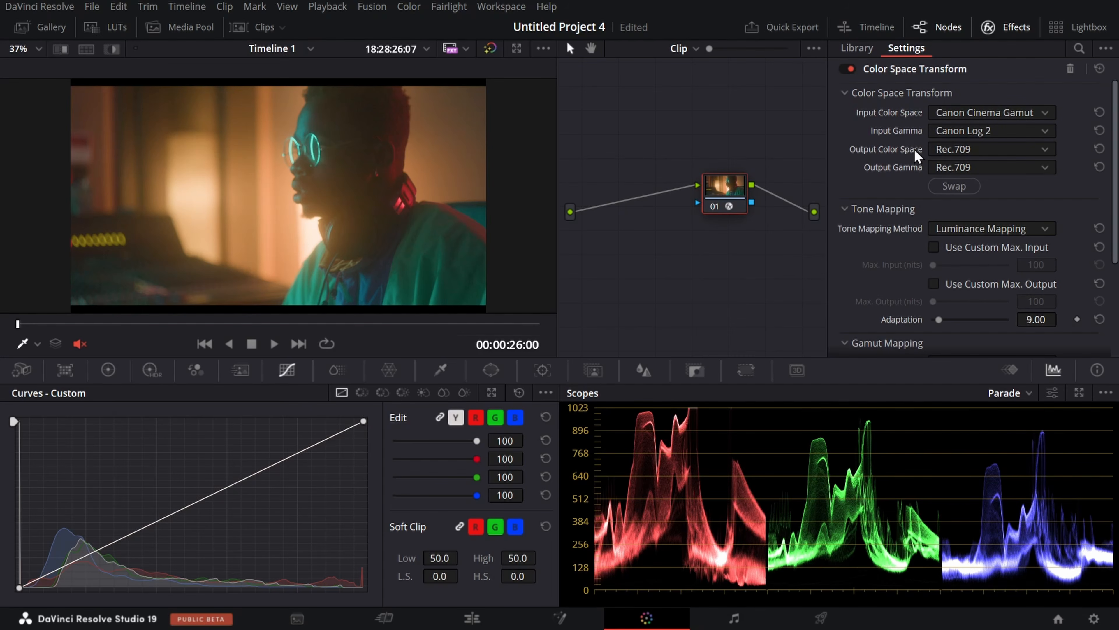
pyautogui.click(967, 151)
pyautogui.scroll(10, 1020, 265)
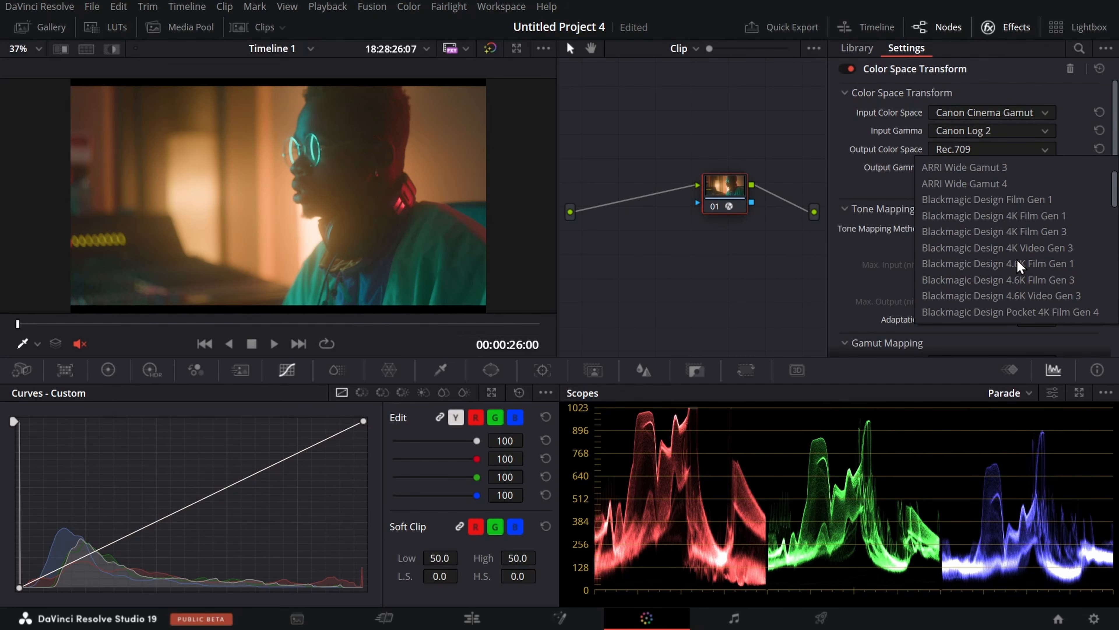
pyautogui.scroll(2, 1009, 243)
pyautogui.scroll(-5, 1005, 222)
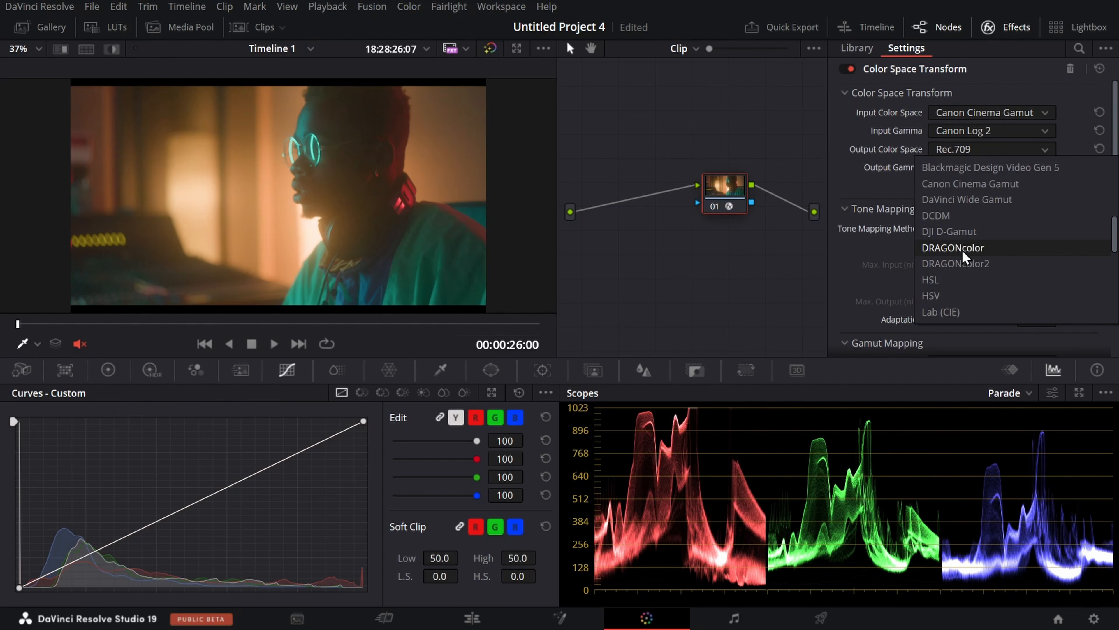
pyautogui.click(968, 199)
pyautogui.click(979, 167)
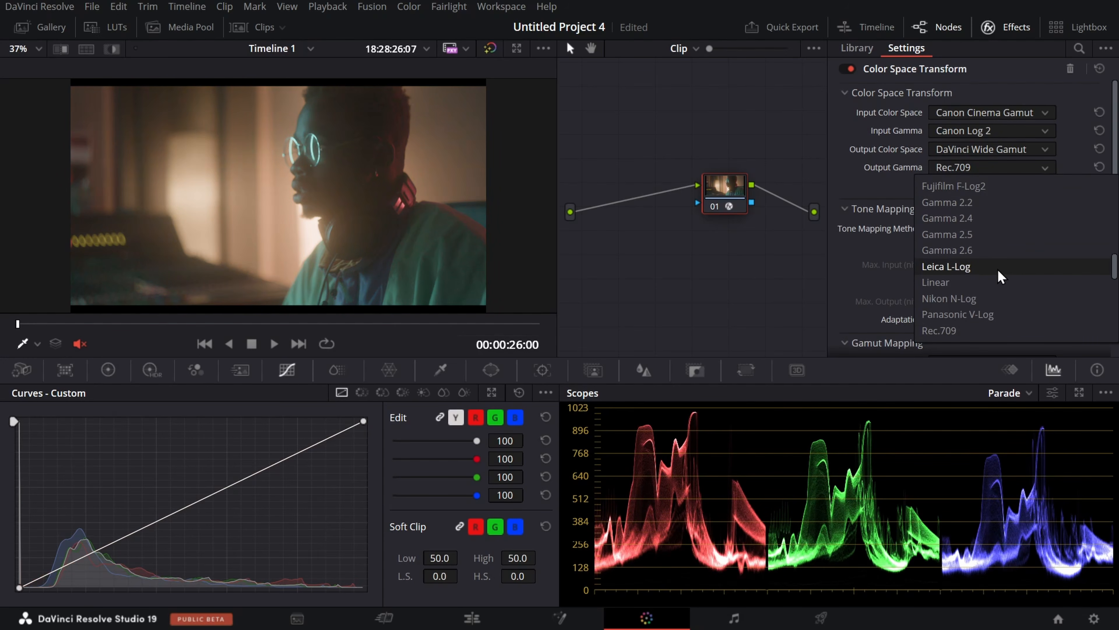
pyautogui.scroll(4, 1001, 276)
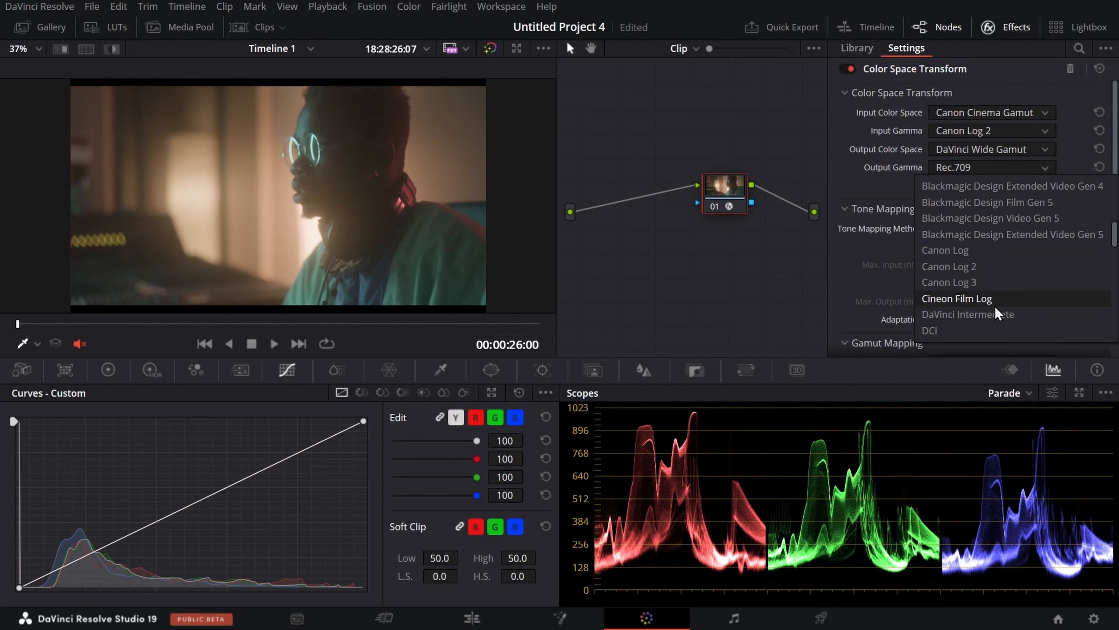
pyautogui.click(996, 312)
# Step: Move the Color Space Transform node near the graph's input, add three serial nodes after it, and place node 04 below the others
pyautogui.moveTo(727, 193); pyautogui.dragTo(674, 200)
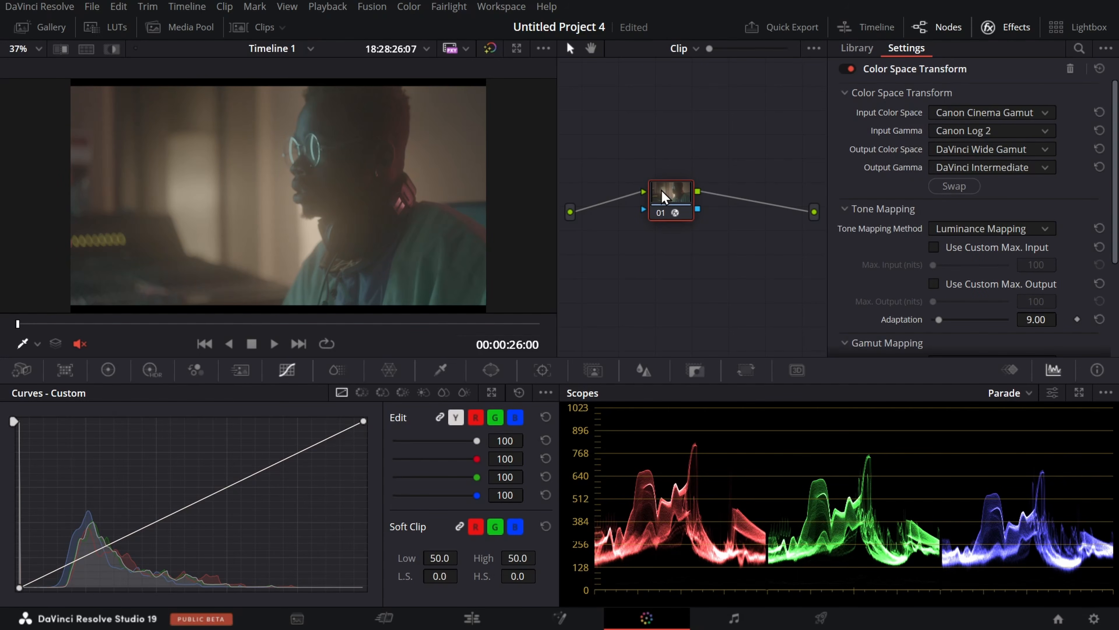
pyautogui.moveTo(662, 191); pyautogui.dragTo(625, 190)
pyautogui.hotkey('alt', 's')
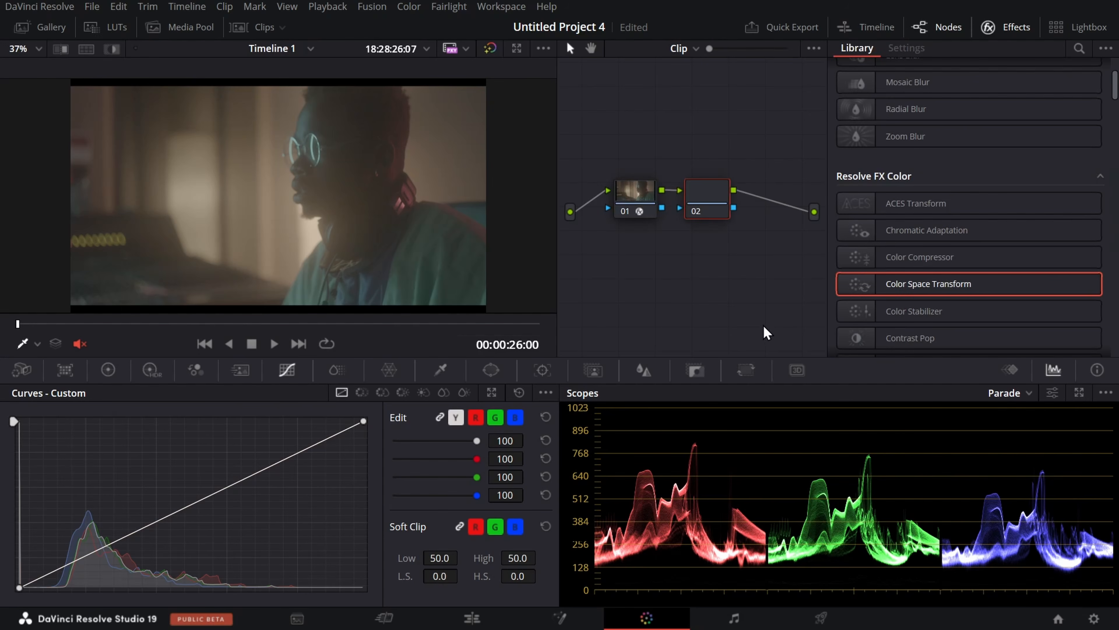
pyautogui.hotkey('alt', 's')
pyautogui.hotkey('alt', 's')
pyautogui.moveTo(604, 274); pyautogui.dragTo(723, 310)
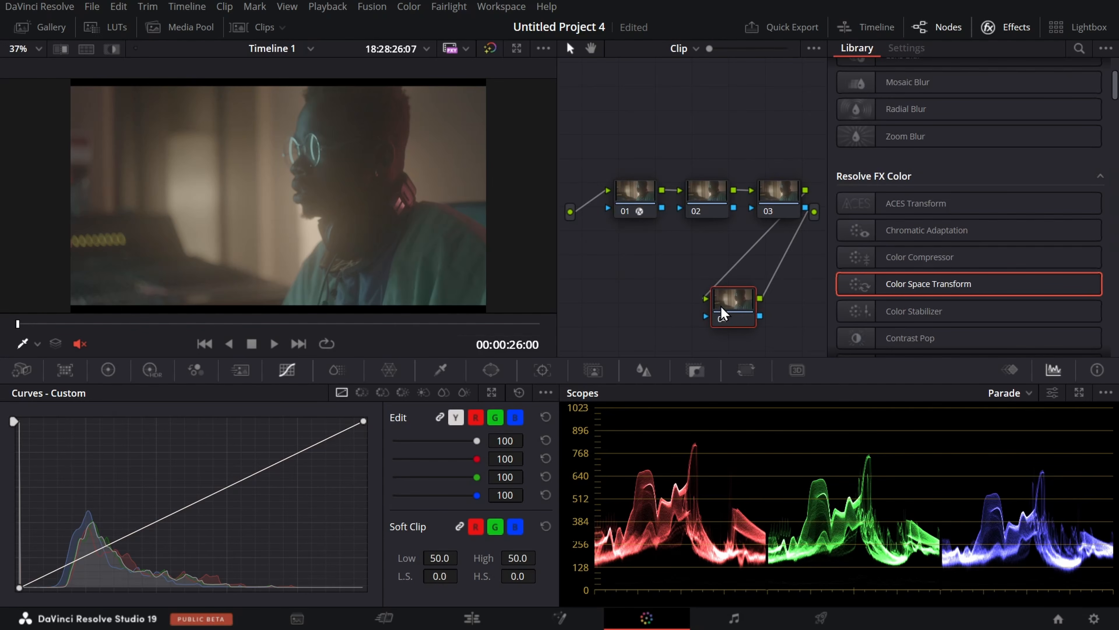
# Step: Apply a Color Space Transform to node 04 with input color space DaVinci Wide Gamut and input gamma DaVinci Intermediate
pyautogui.moveTo(930, 287); pyautogui.dragTo(733, 310)
pyautogui.click(990, 112)
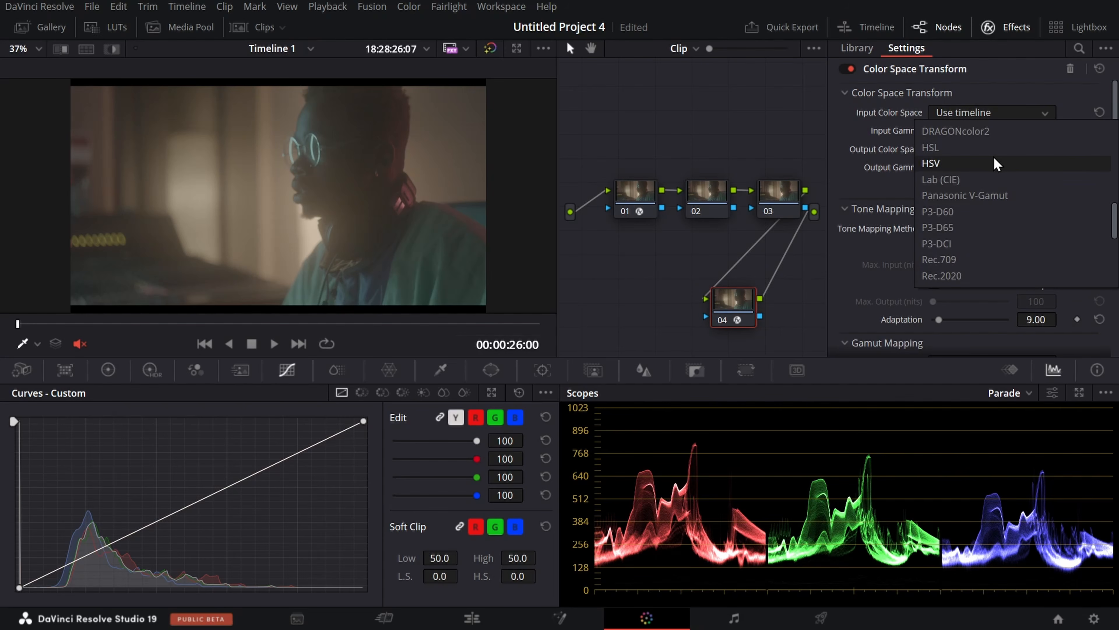
pyautogui.scroll(3, 995, 161)
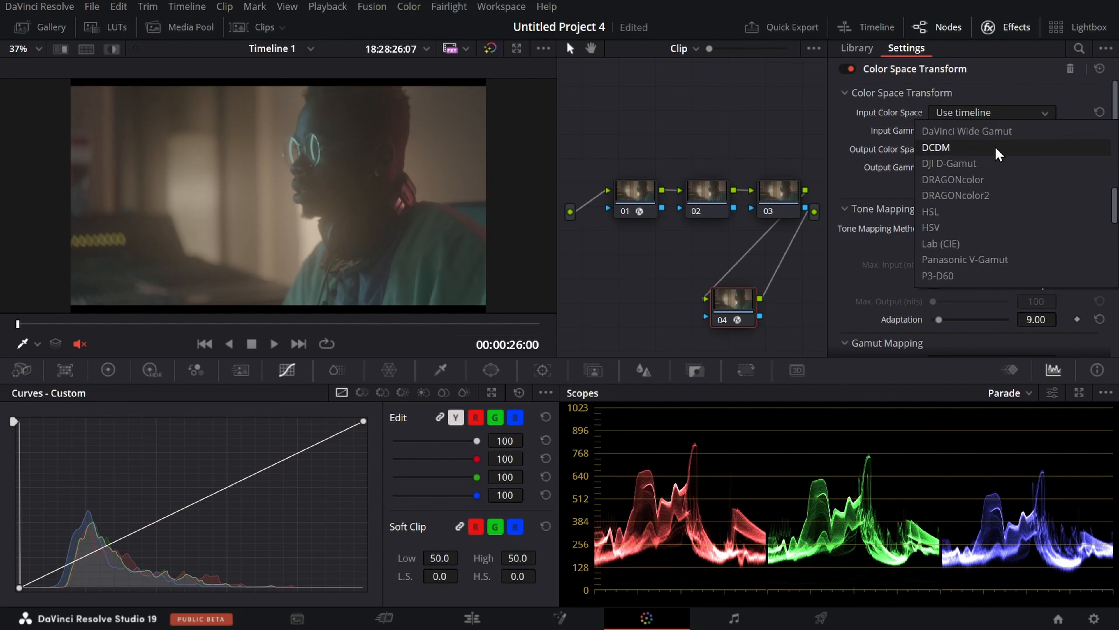
pyautogui.click(995, 131)
pyautogui.click(995, 131)
pyautogui.scroll(-5, 1004, 208)
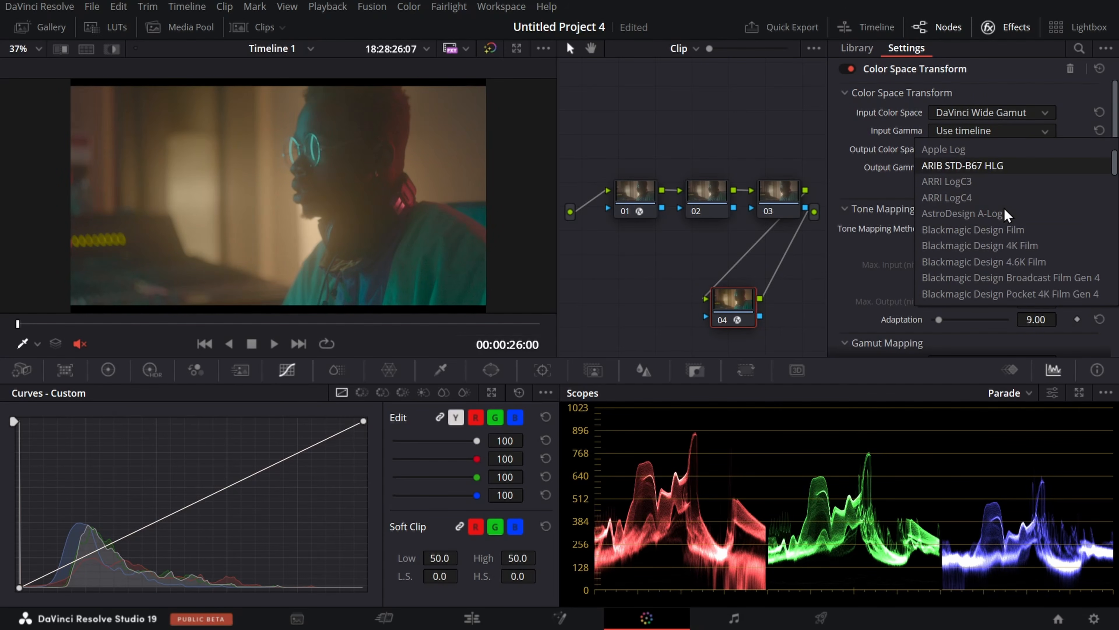
pyautogui.scroll(-3, 995, 231)
pyautogui.scroll(2, 993, 202)
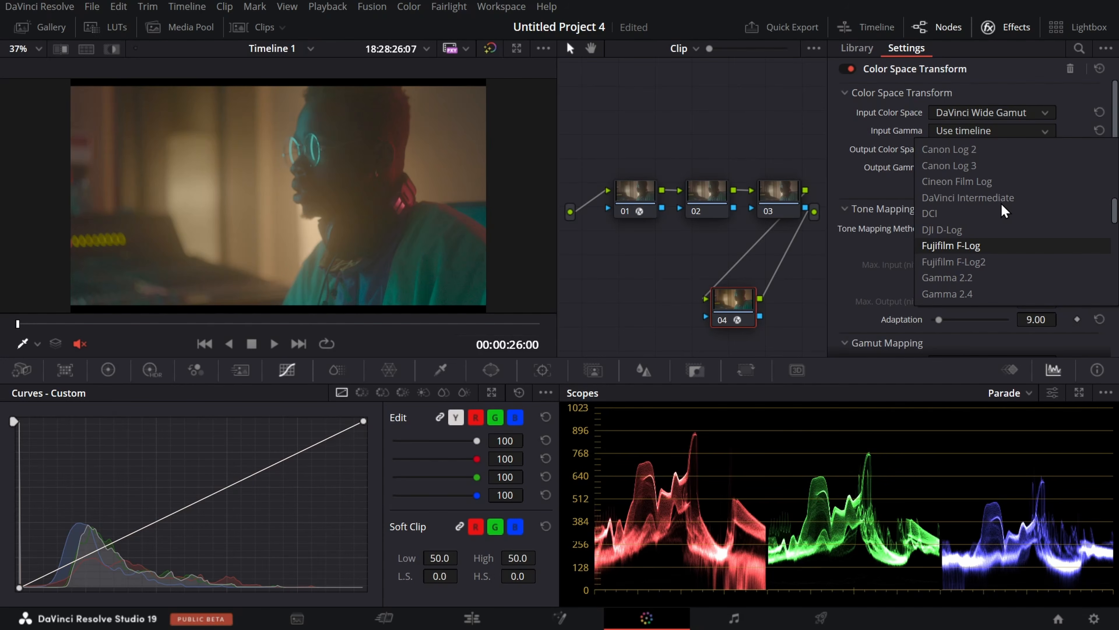
pyautogui.click(1002, 202)
# Step: Set node 04's output color space to Rec.709 and output gamma to Gamma 2.4, and close the effect settings
pyautogui.click(992, 149)
pyautogui.scroll(-10, 981, 286)
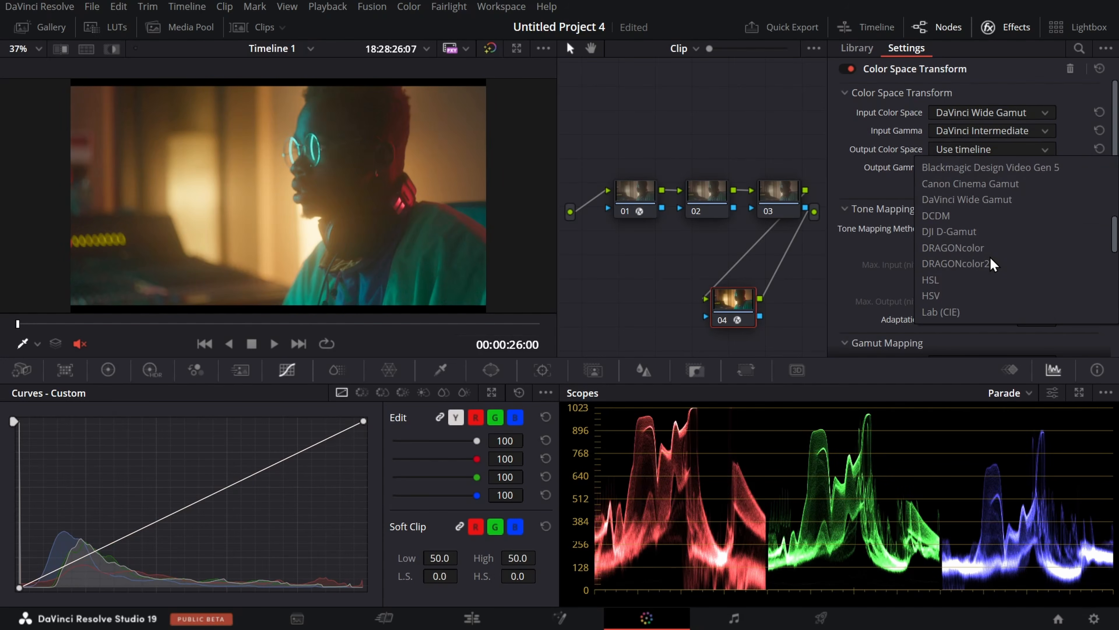
pyautogui.scroll(-3, 980, 284)
pyautogui.click(939, 296)
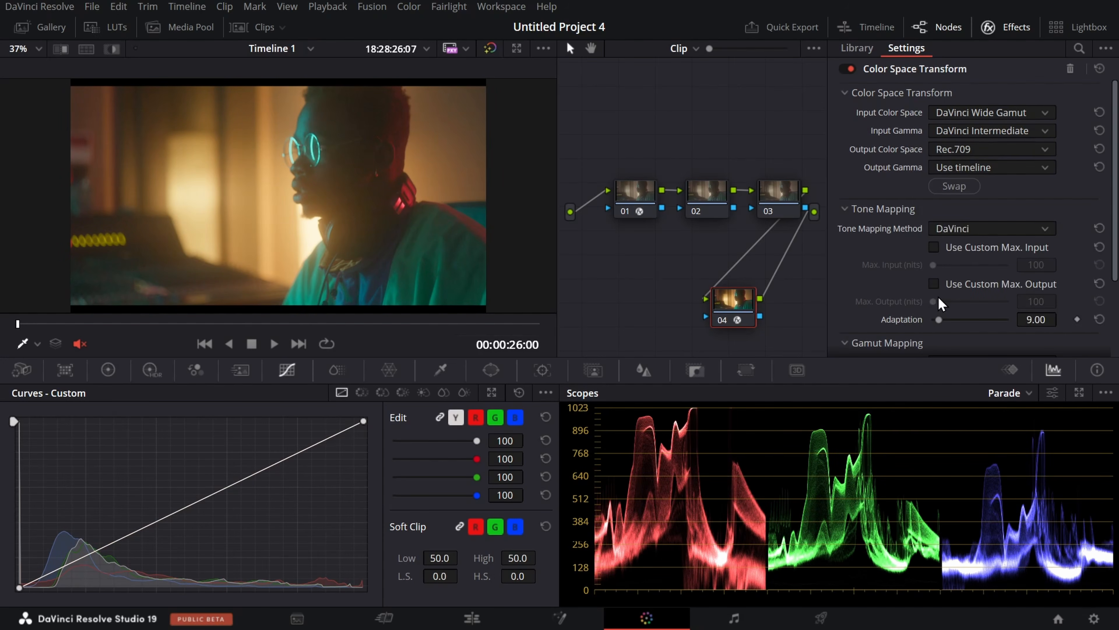
pyautogui.click(995, 173)
pyautogui.scroll(-10, 987, 265)
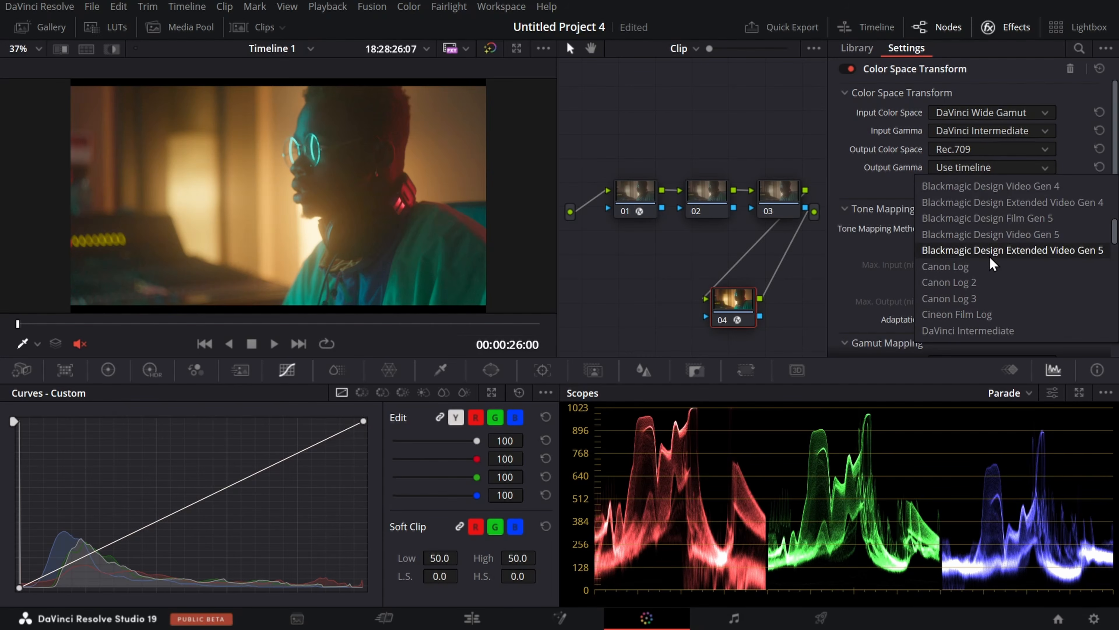
pyautogui.click(979, 233)
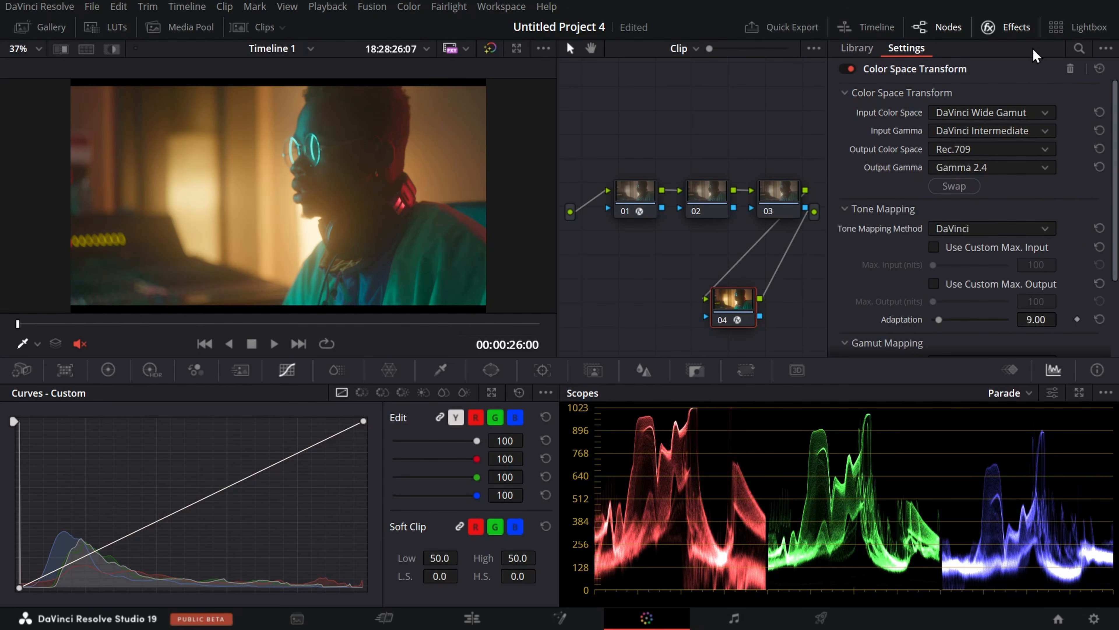
pyautogui.click(1021, 36)
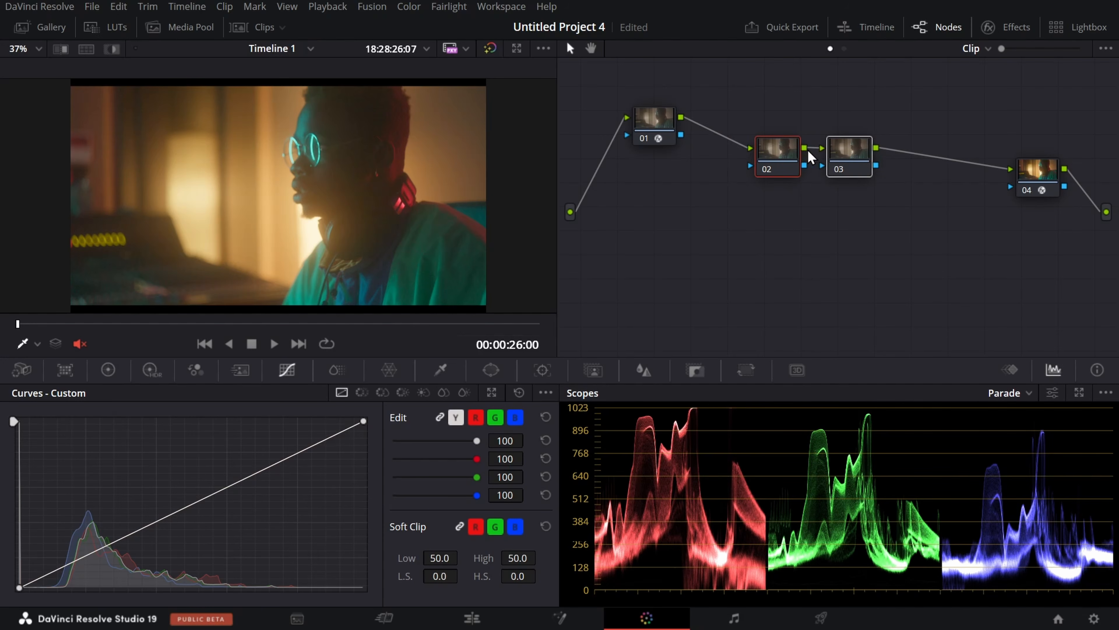
# Step: Review the Color Space Transform settings of node 01 and of node 04, and close the effect settings
pyautogui.click(675, 137)
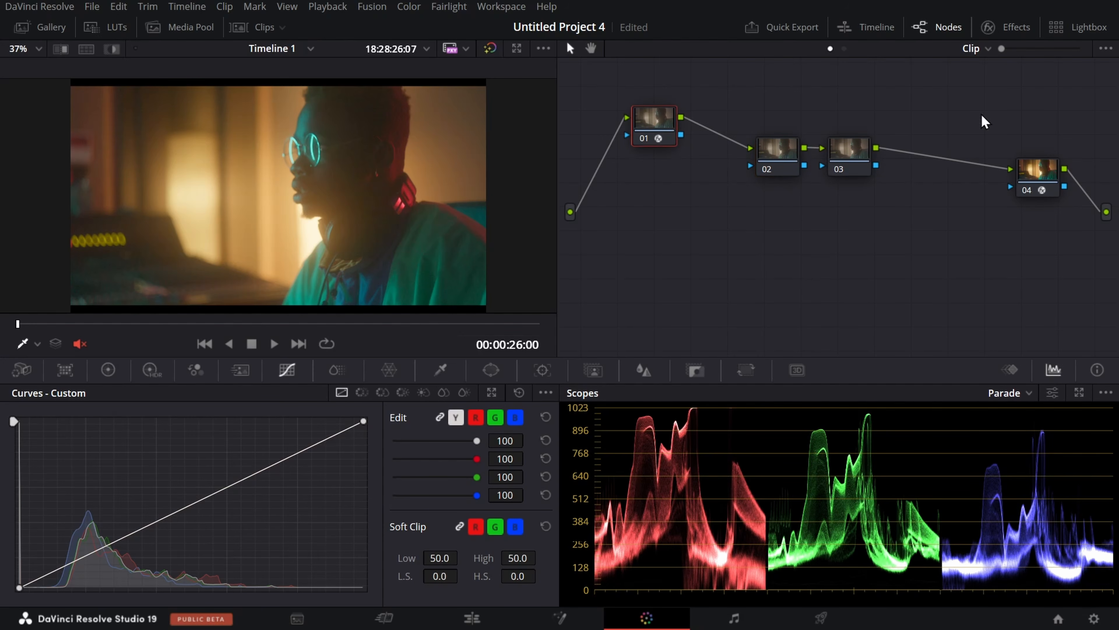
pyautogui.click(986, 49)
pyautogui.click(1009, 26)
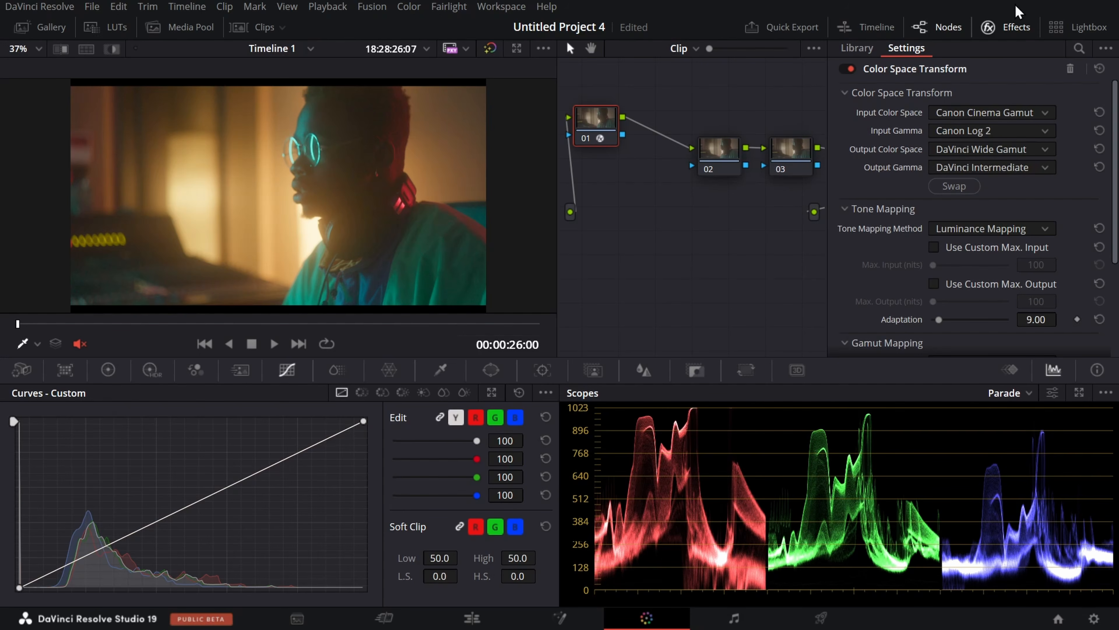
pyautogui.moveTo(802, 102); pyautogui.dragTo(587, 98)
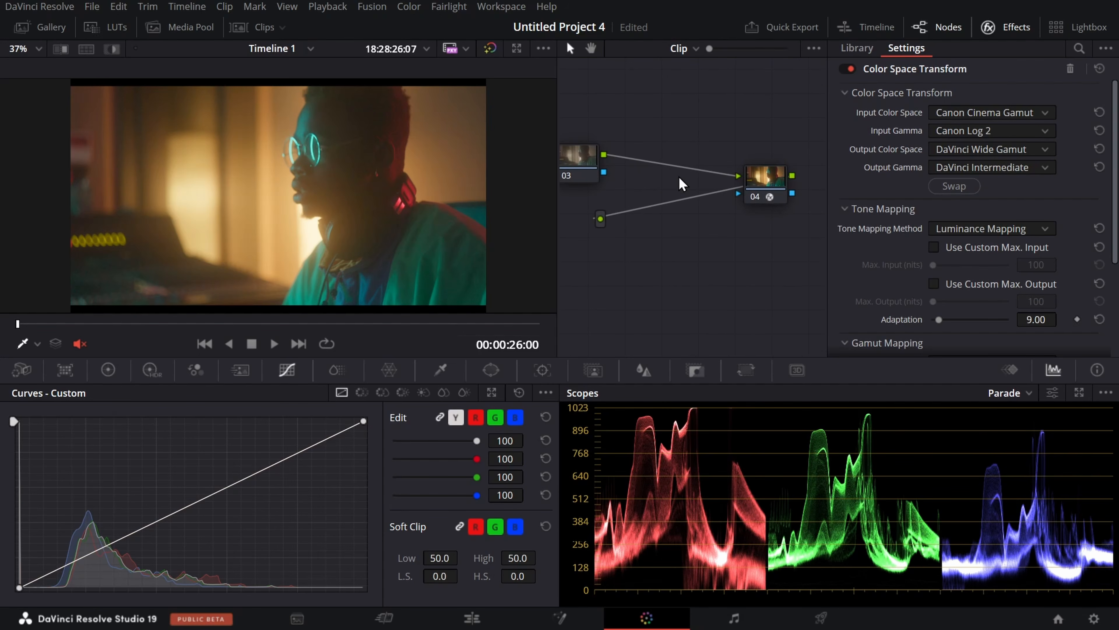
pyautogui.click(755, 182)
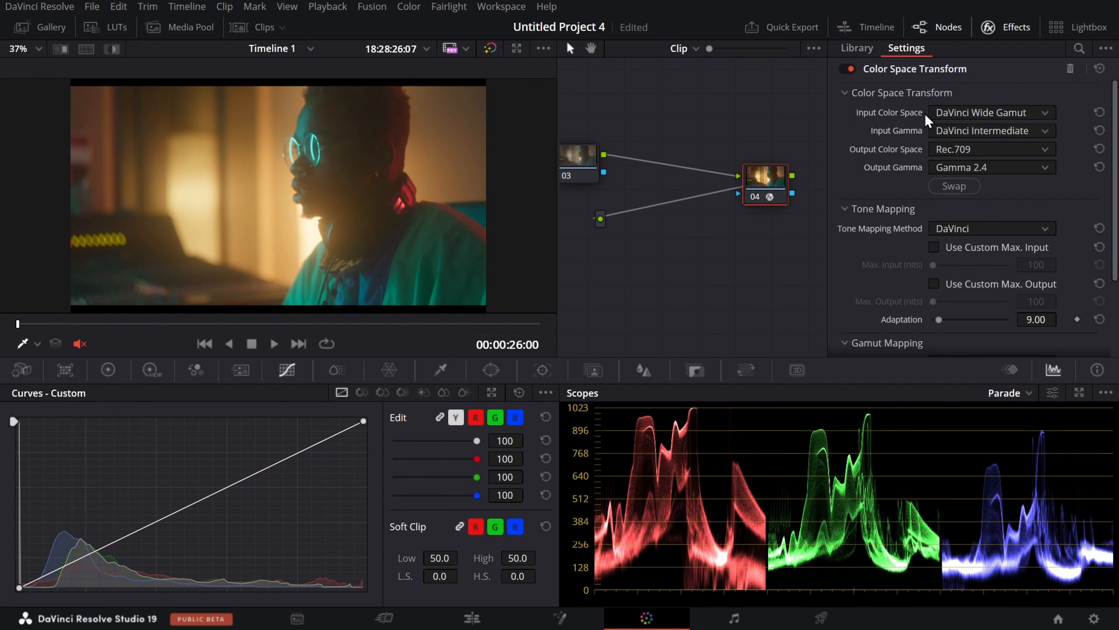
pyautogui.moveTo(660, 185); pyautogui.dragTo(929, 193)
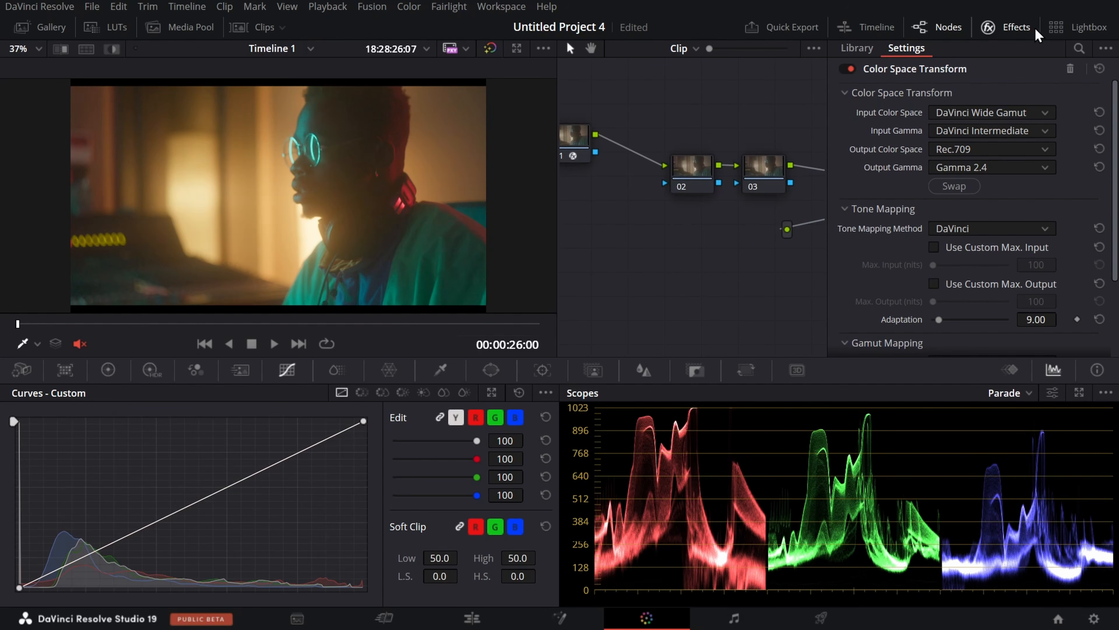
pyautogui.click(1018, 30)
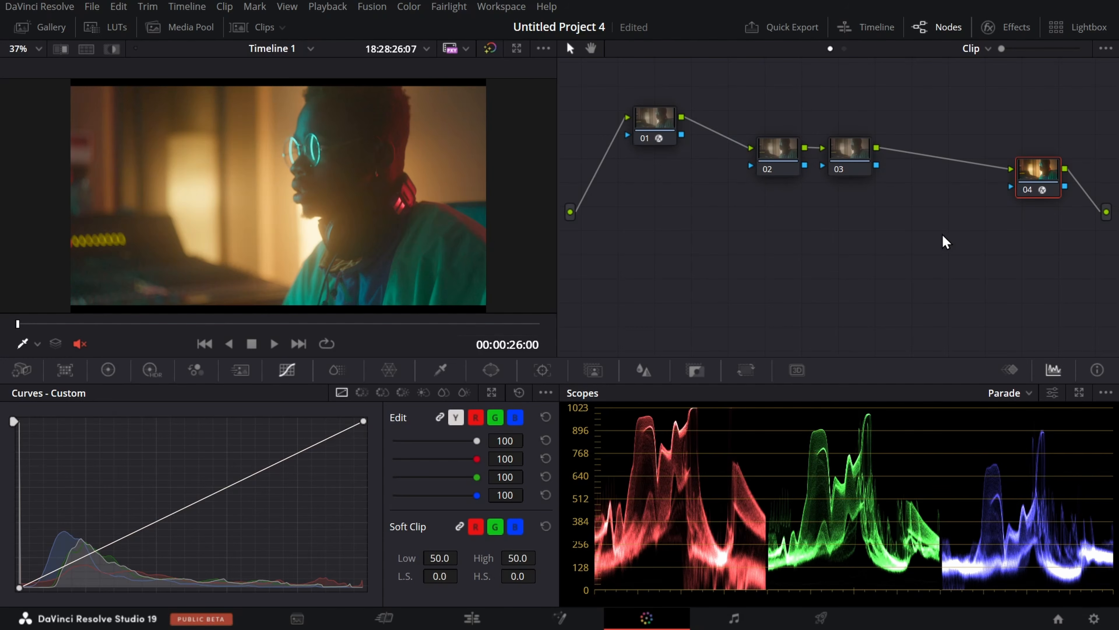
# Step: Move the first Color Space Transform node 01 roughly level with nodes 02 and 03
pyautogui.click(661, 132)
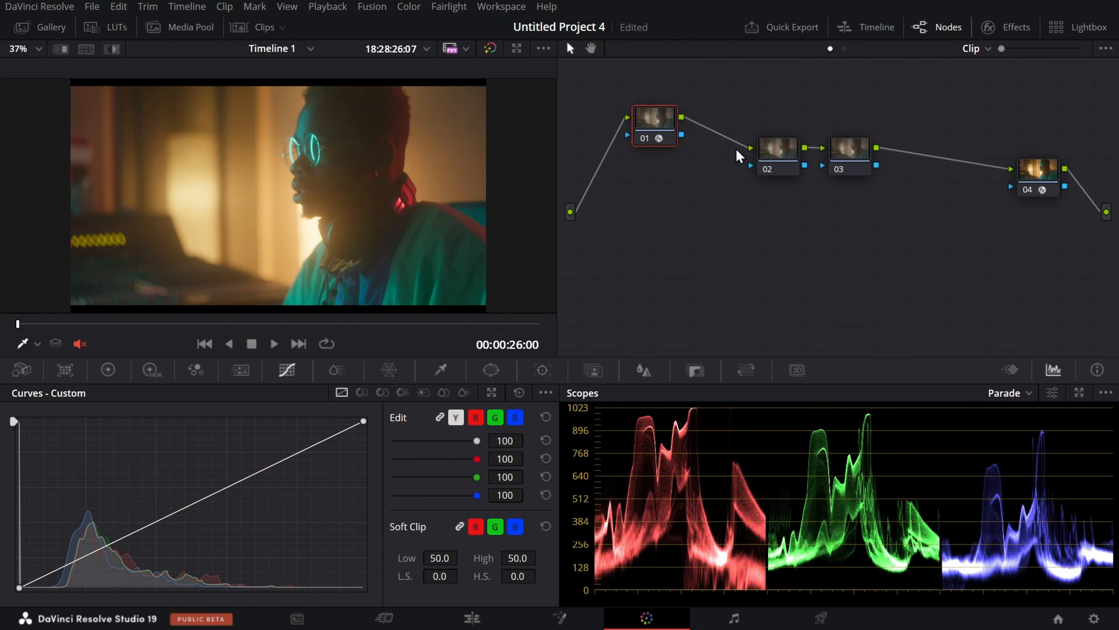
pyautogui.moveTo(650, 123); pyautogui.dragTo(661, 171)
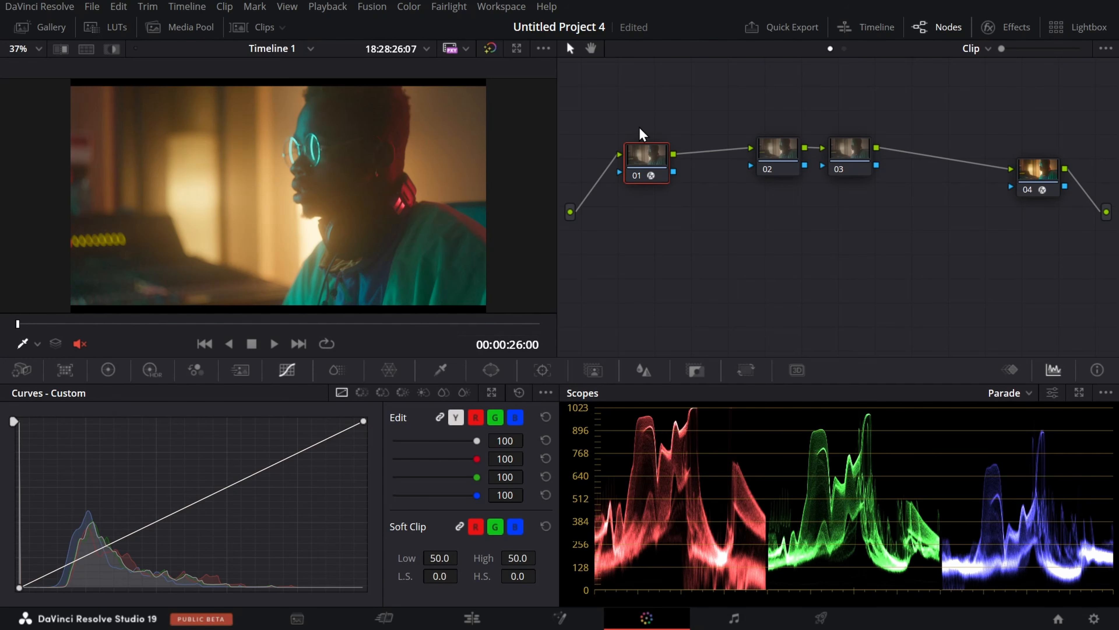
pyautogui.moveTo(661, 166); pyautogui.dragTo(676, 145)
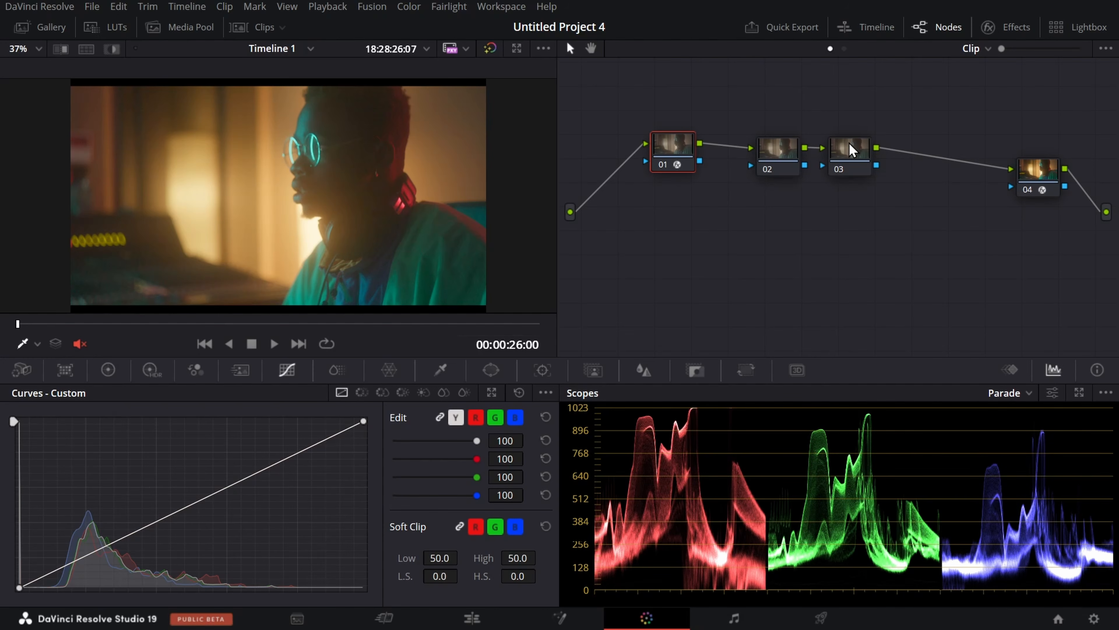
# Step: Check the project's Color Management settings, close them without changes, and clear the multi-node selection
pyautogui.moveTo(1058, 219); pyautogui.dragTo(772, 156)
pyautogui.click(1094, 619)
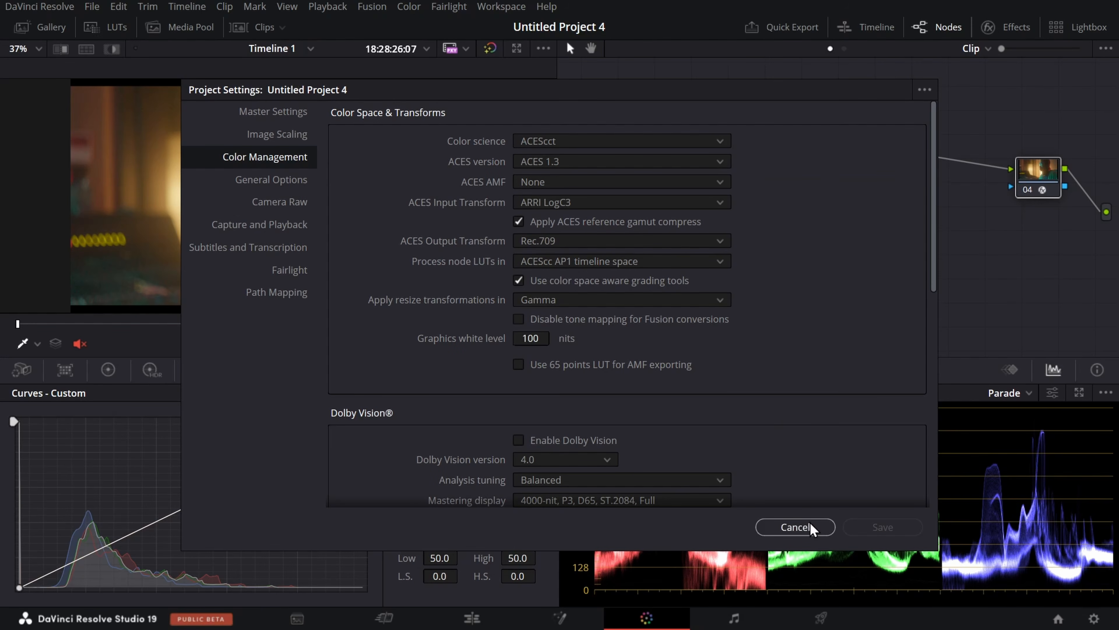
pyautogui.click(796, 527)
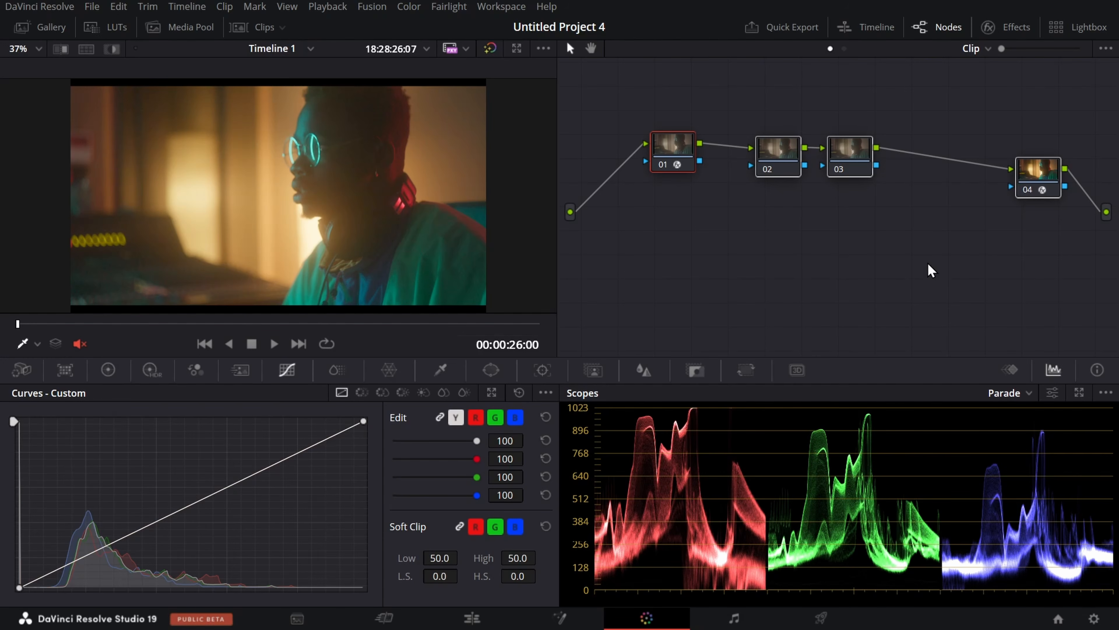
pyautogui.click(992, 293)
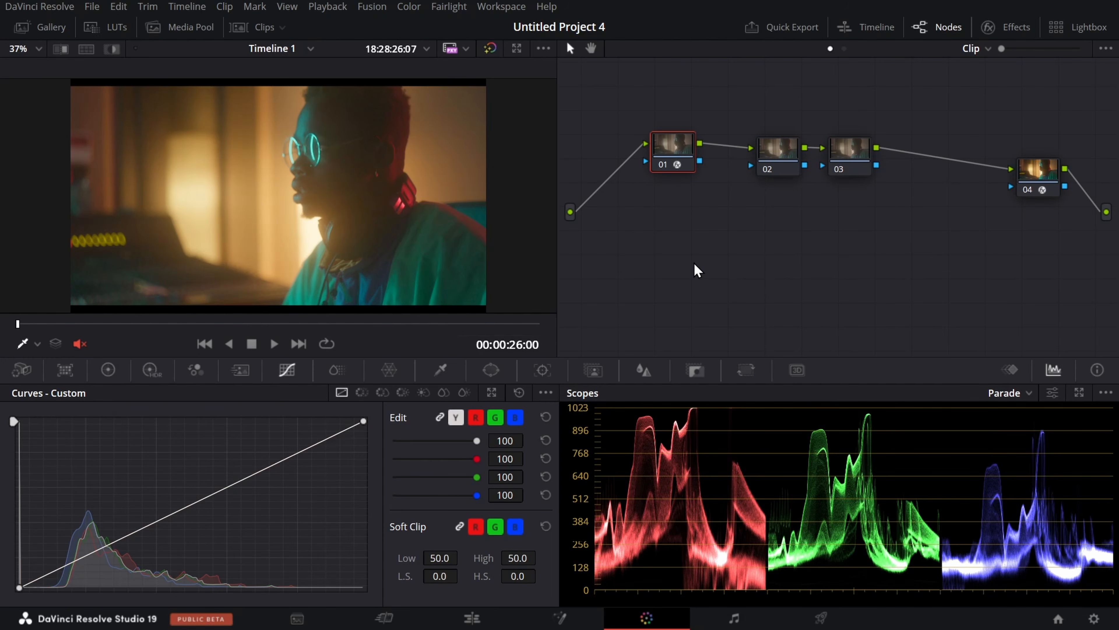